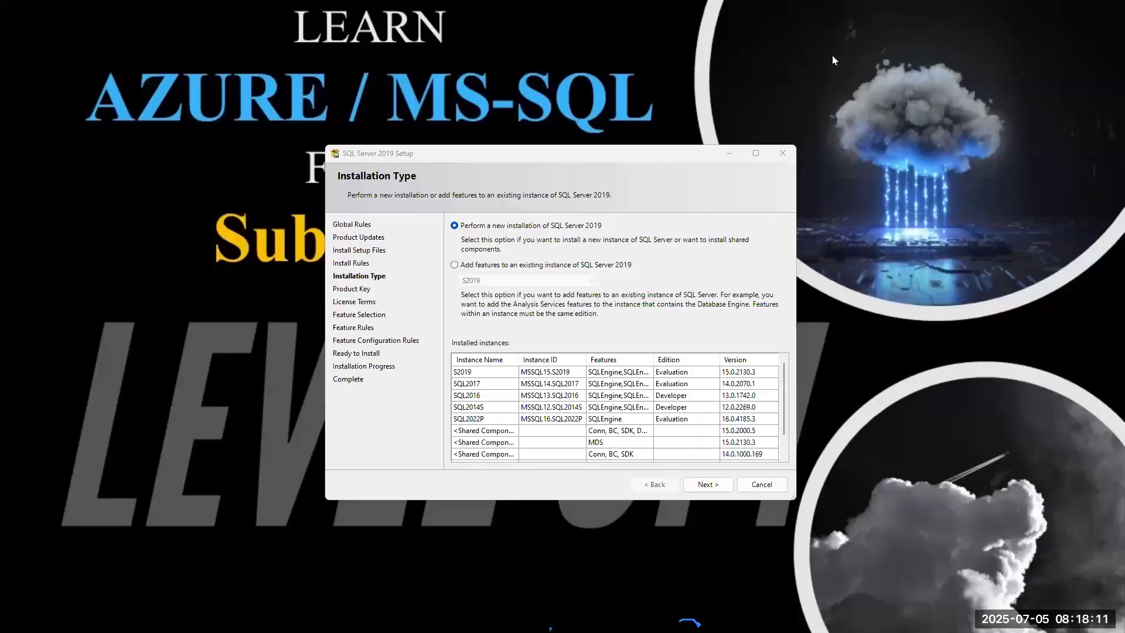
- Choose to perform a new installation of SQL Server 2019 and continue to the product key page
left_click(1057, 11)
left_click(472, 269)
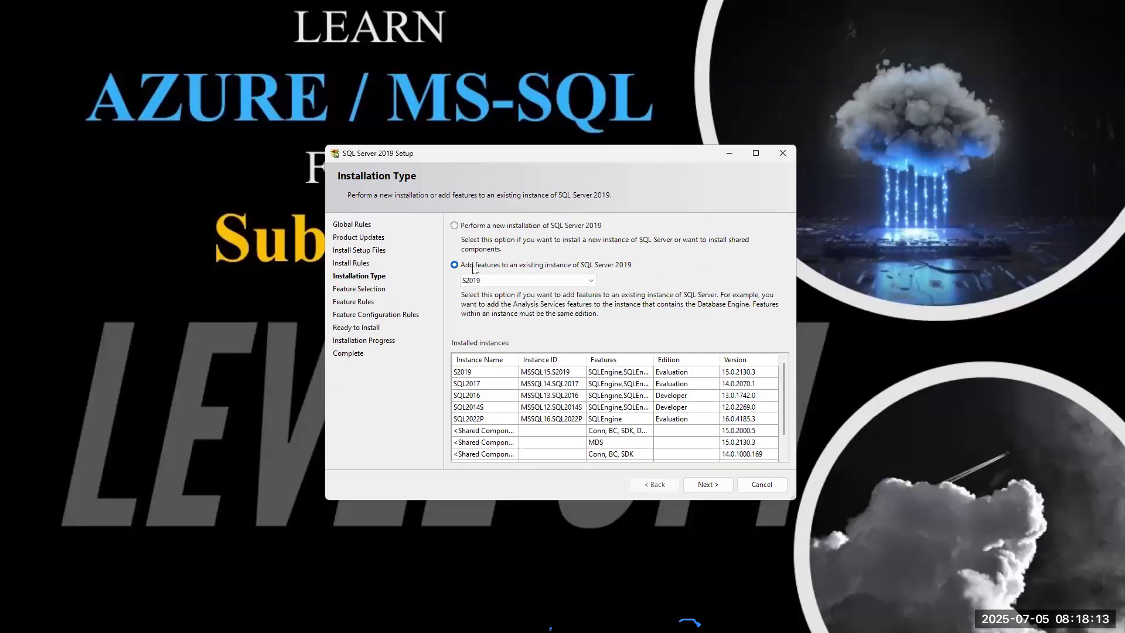
left_click(484, 283)
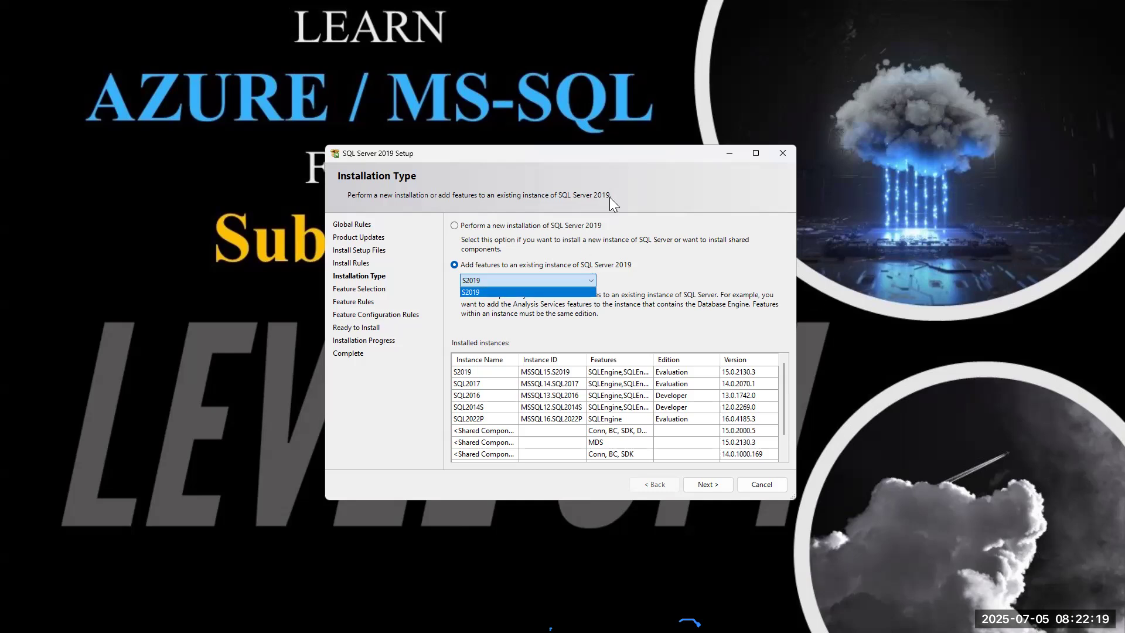
left_click(477, 224)
left_click(460, 228)
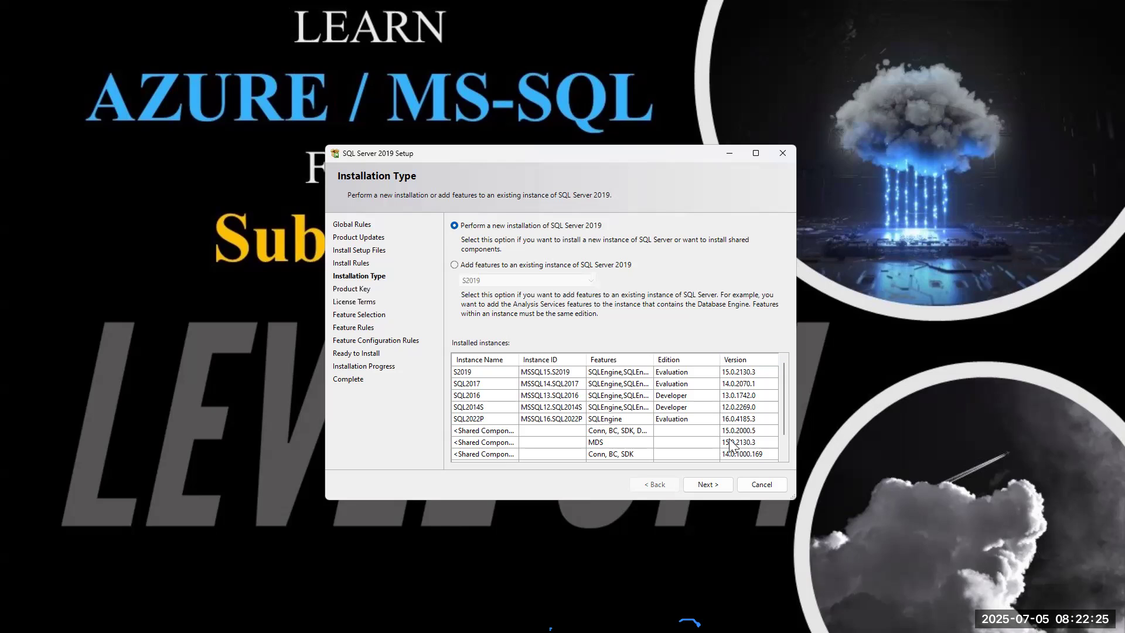
left_click(707, 486)
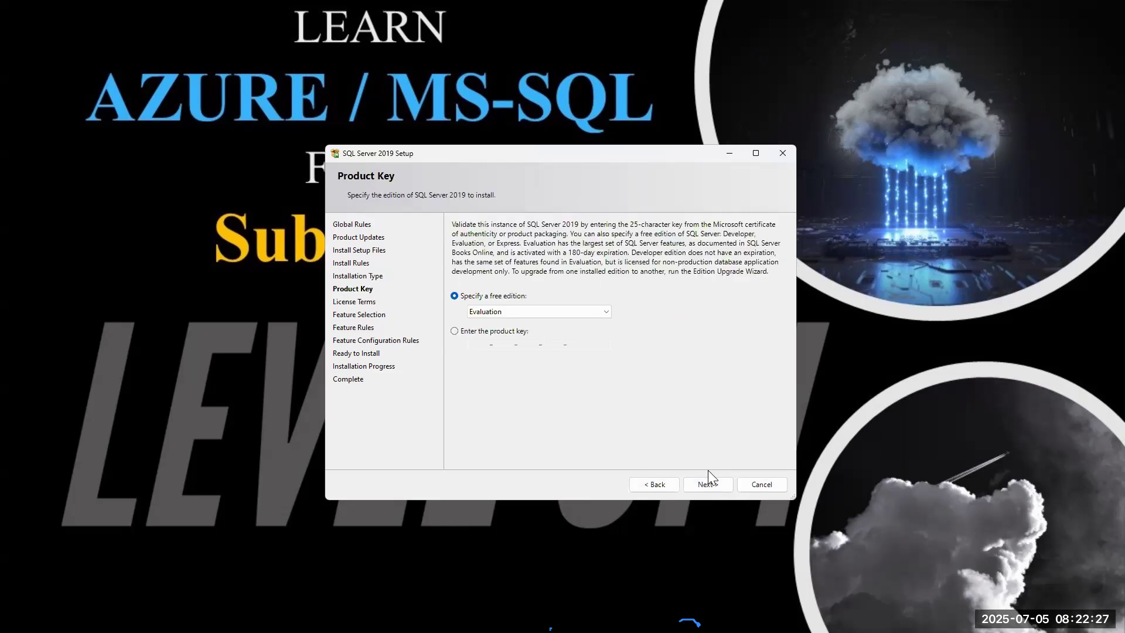
- Go through the free edition choices, selecting Developer and Express in turn and reopening the edition list
left_click(497, 309)
left_click(487, 332)
left_click(480, 312)
left_click(483, 341)
left_click(499, 311)
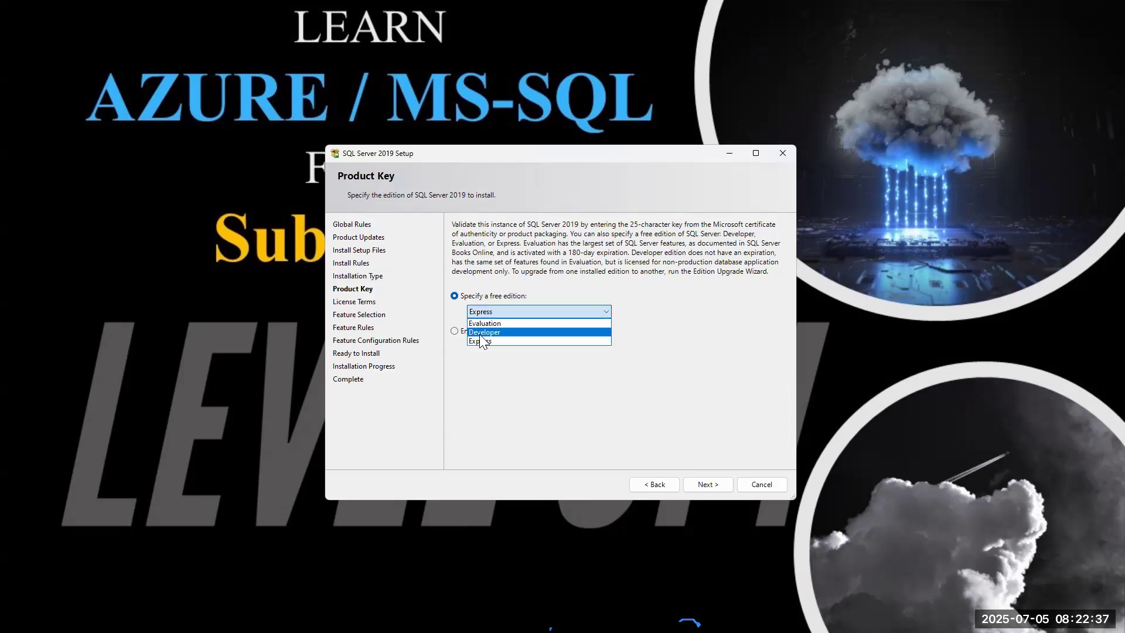
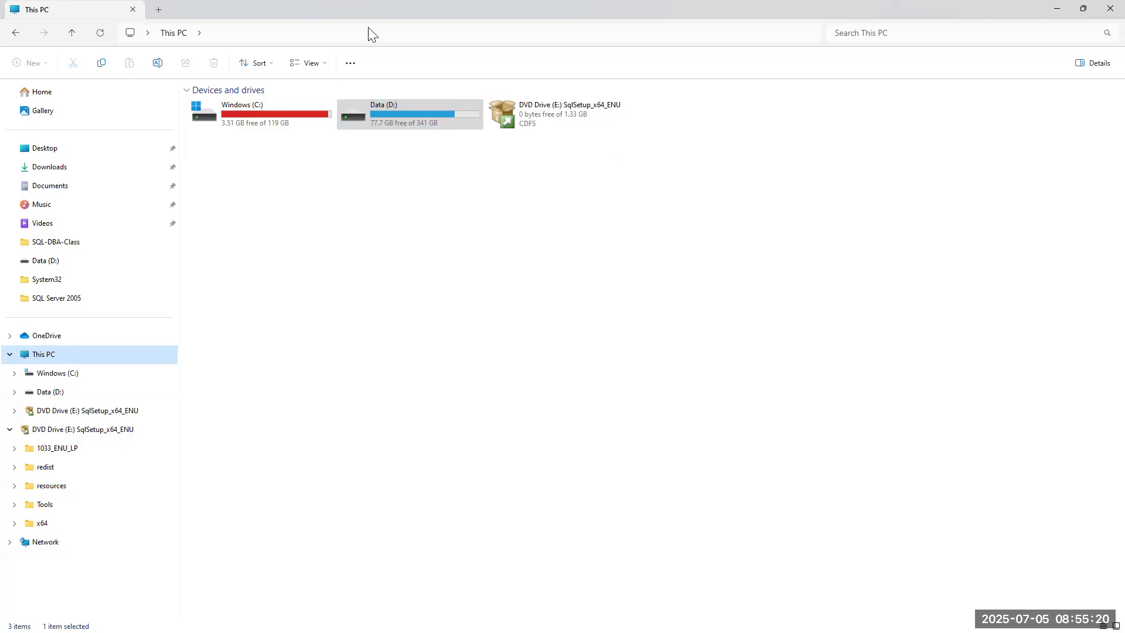
- Set the instance root directory to the D: drive under Program Files\Microsoft SQL Server and continue to the instance configuration
left_click(1057, 11)
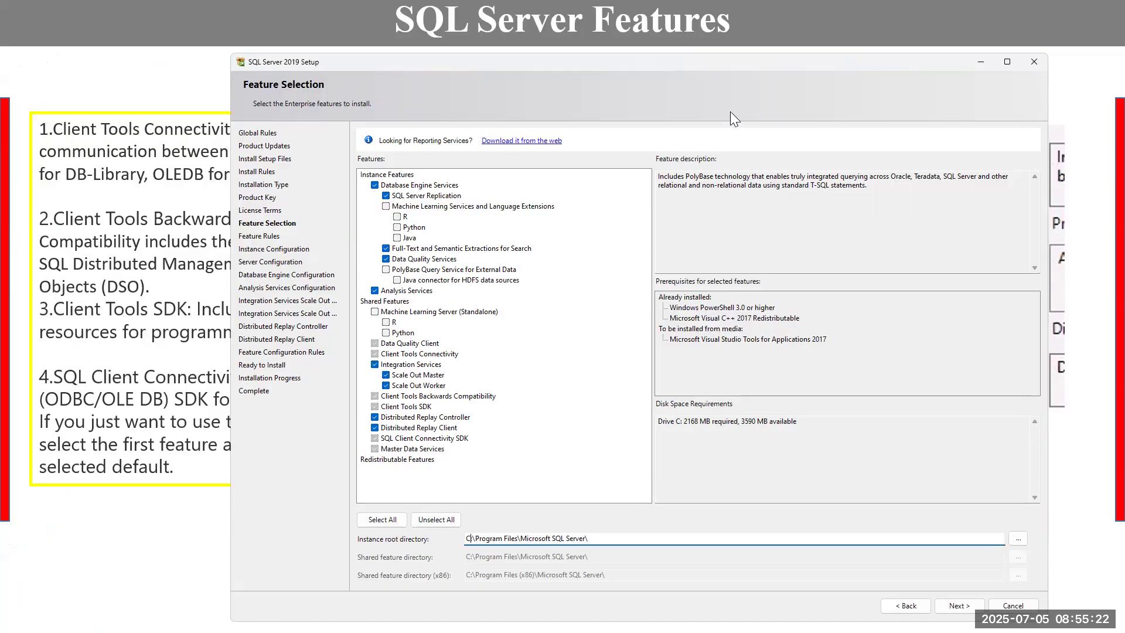
left_click(471, 539)
key("BackSpace")
type("D")
left_click(947, 604)
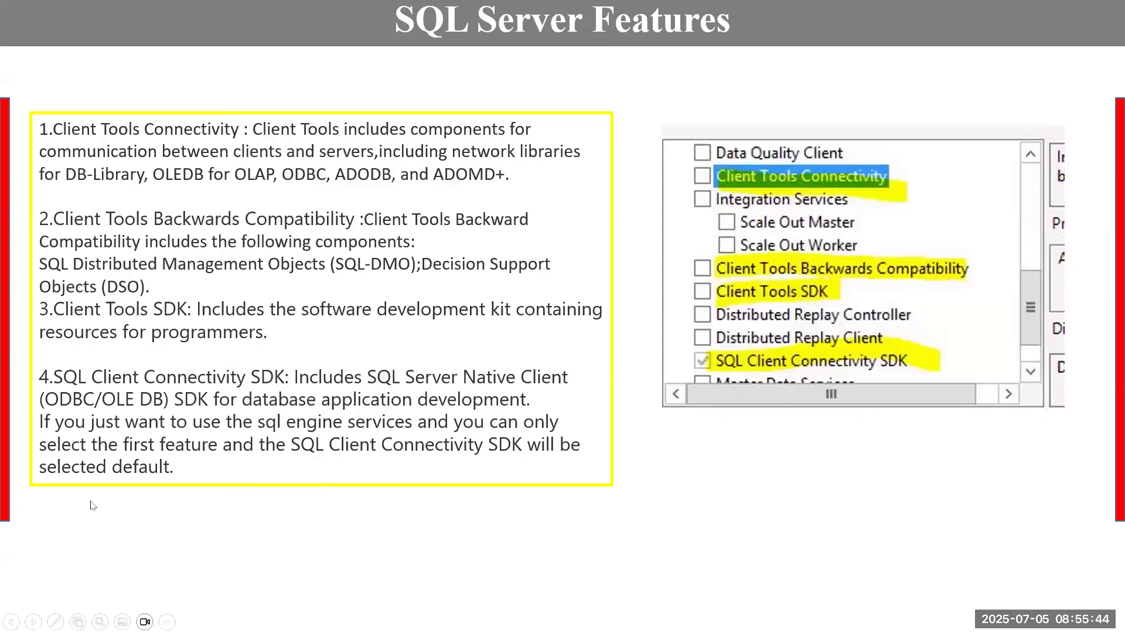
key("Escape")
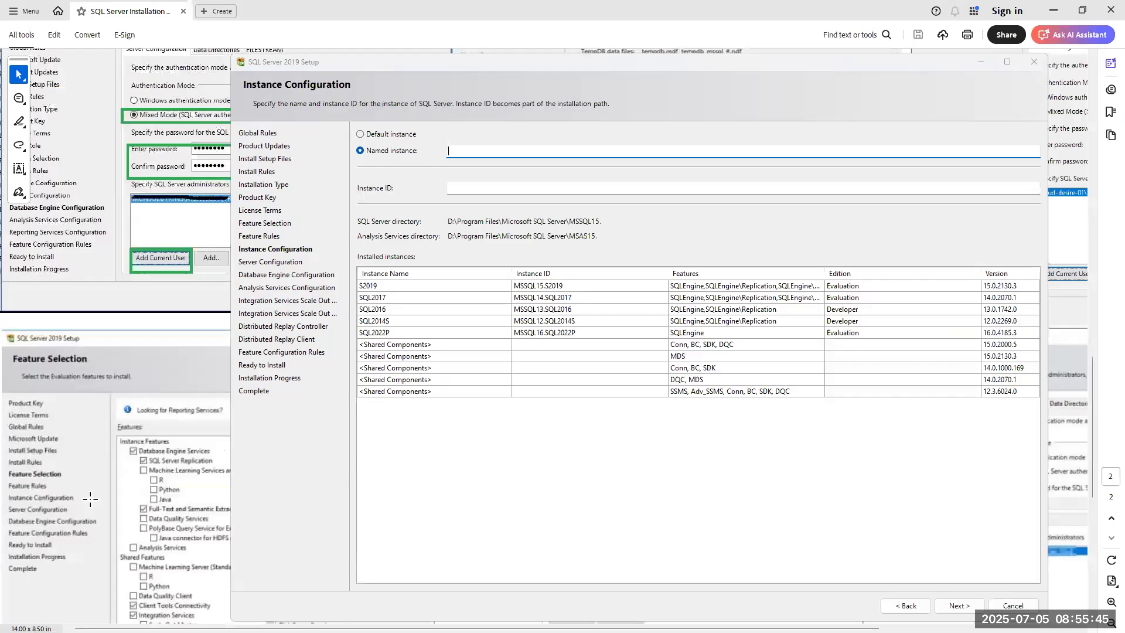
- Try the named instance SQL2019DEV, choose the default instance MSSQLSERVER instead, and continue to the server configuration
left_click(370, 133)
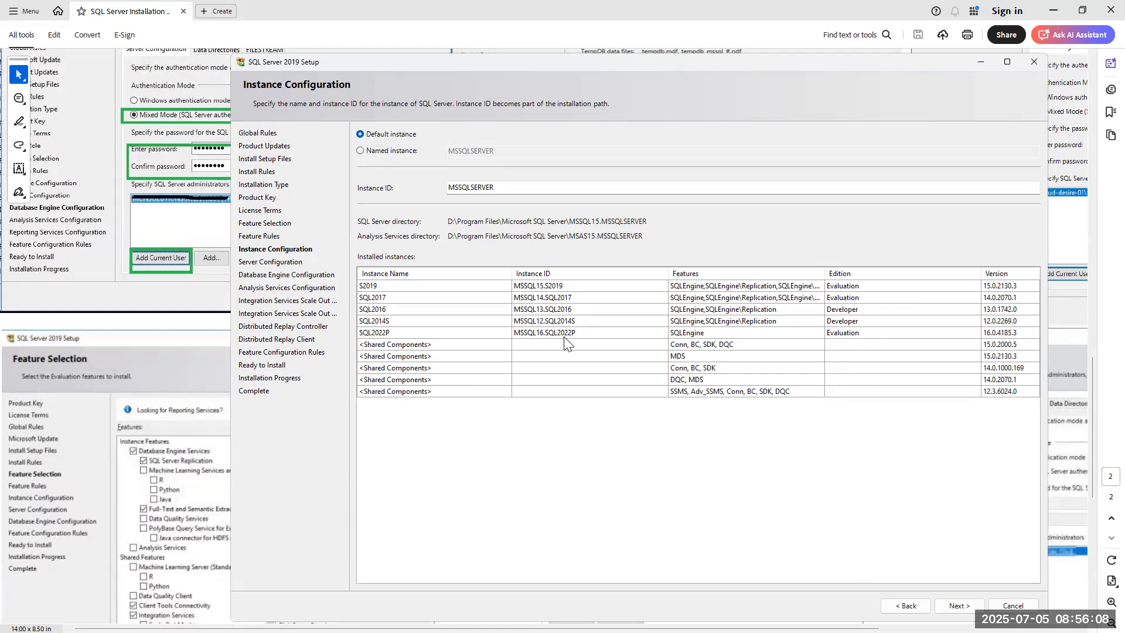
left_click(361, 151)
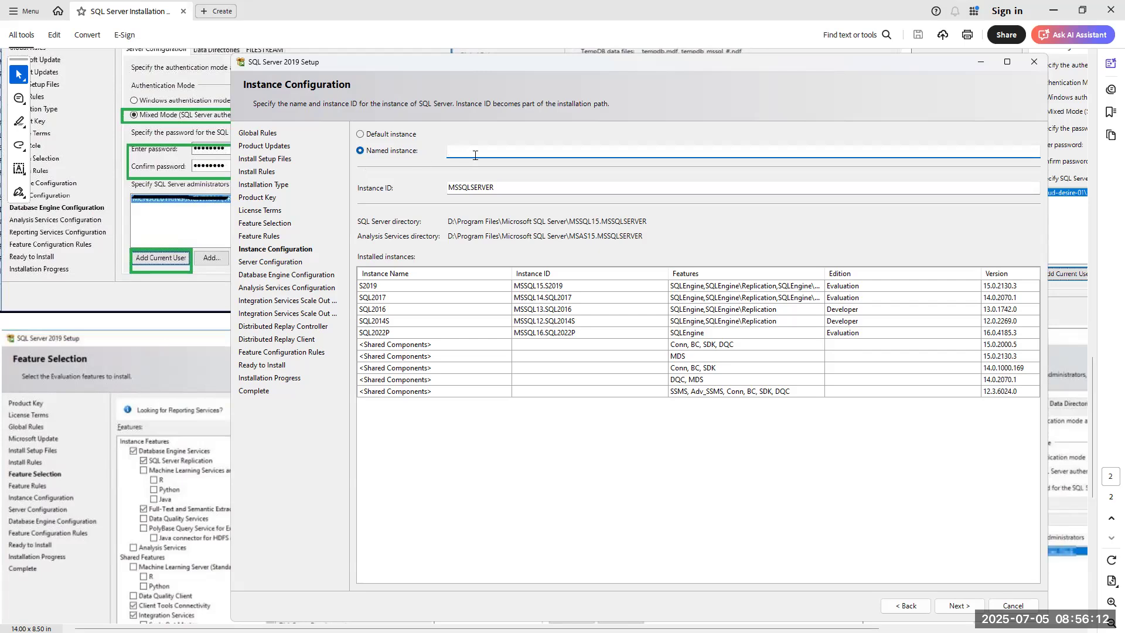
type("SQL2019DEV")
left_click(375, 139)
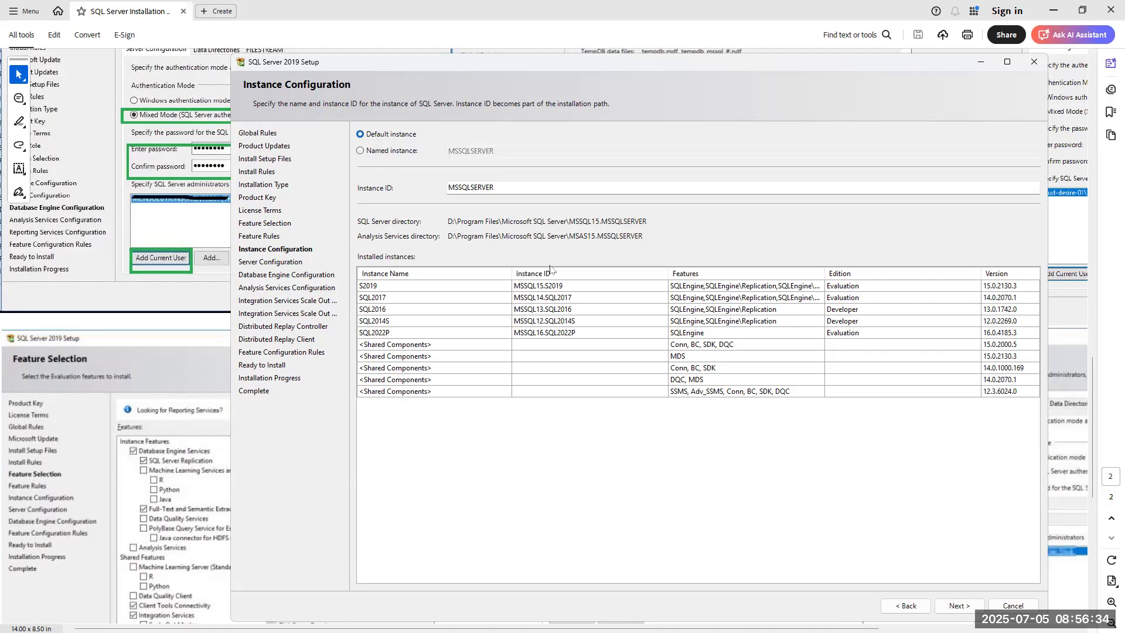
left_click(961, 606)
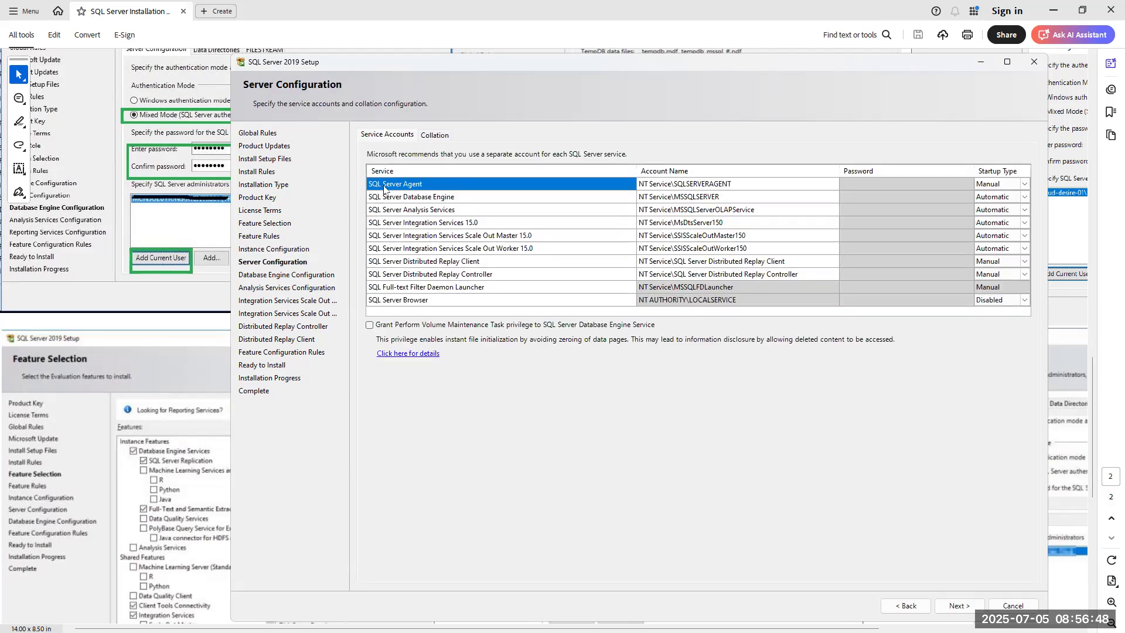
- Set the startup type of the SQL Server Agent service to Automatic, keeping its account name
left_click(681, 227)
left_click(674, 186)
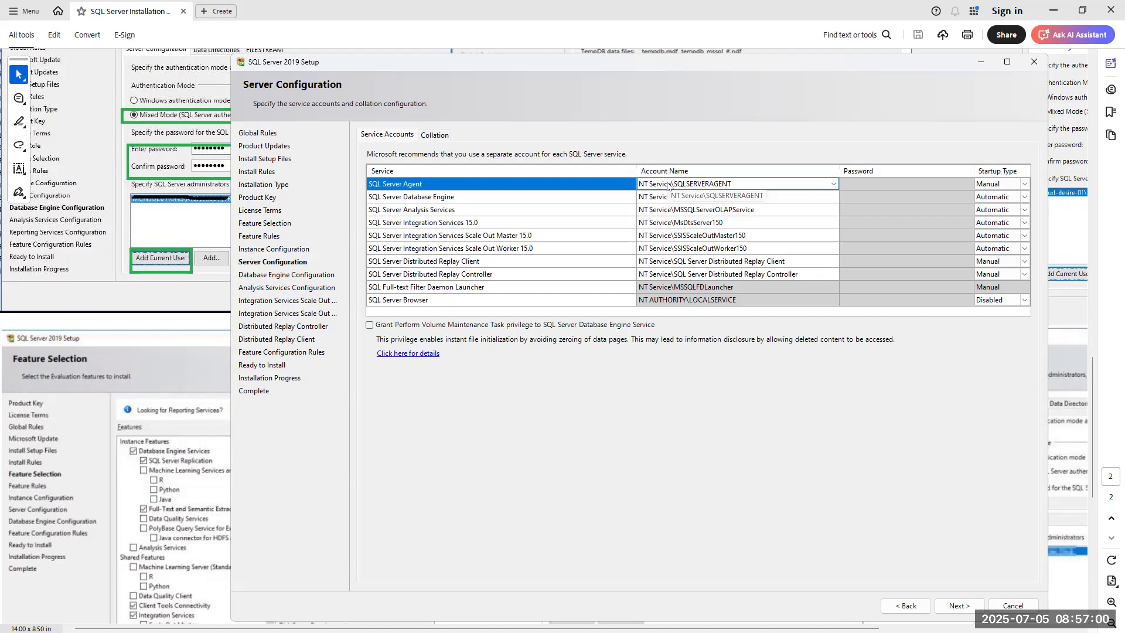
key("Tab")
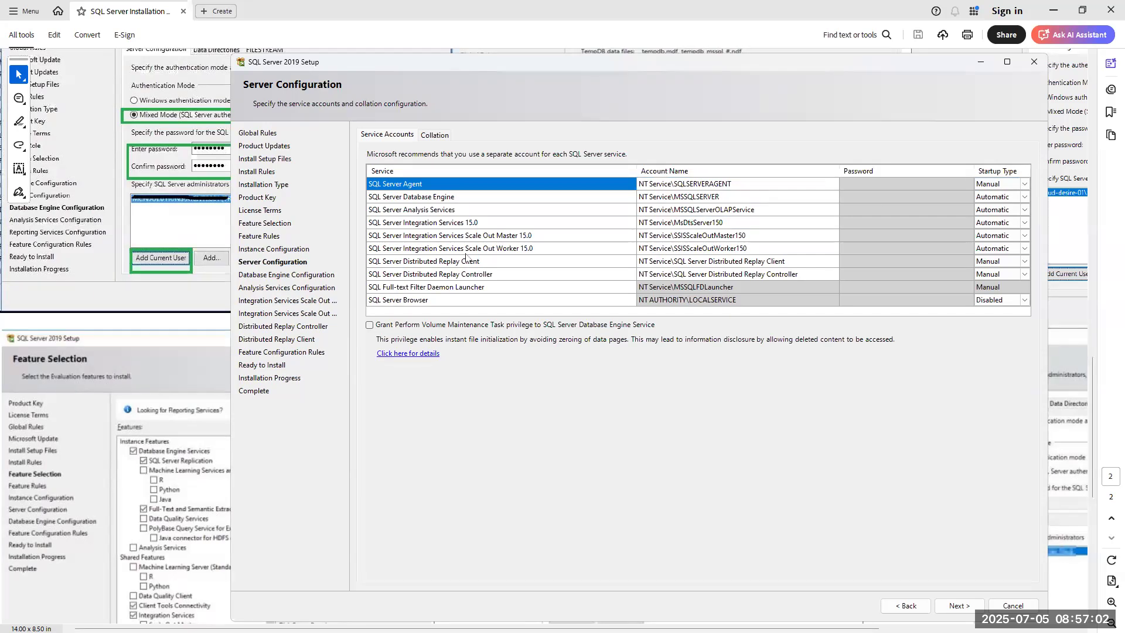
left_click(1024, 184)
left_click(997, 197)
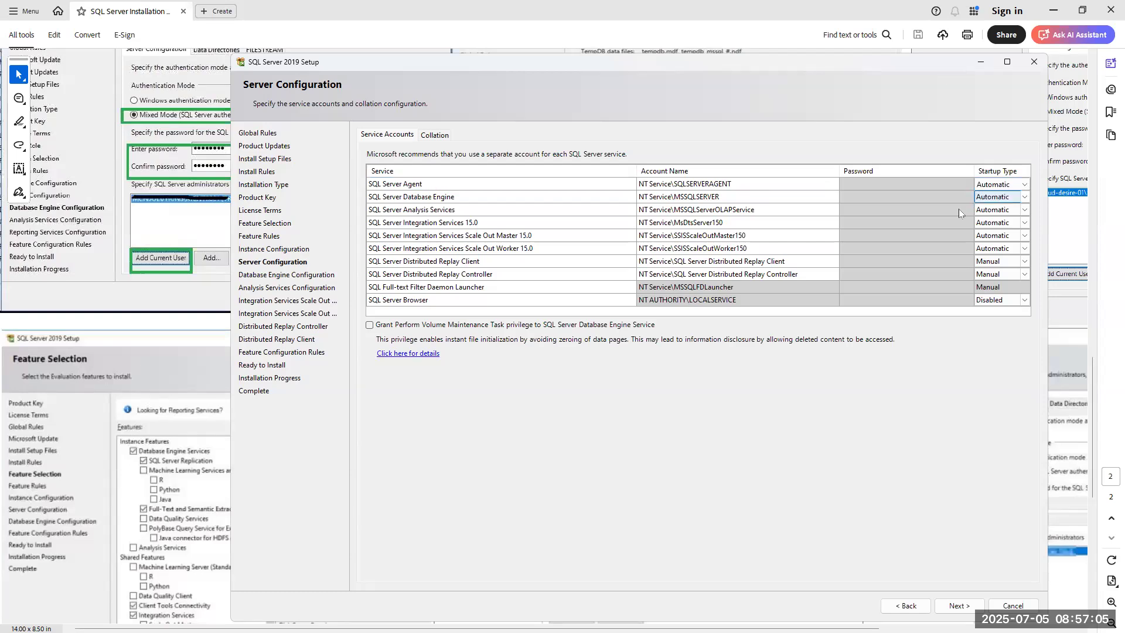
- Review the listed services from SQL Server Agent and Database Engine through to SQL Server Distributed Replay Controller
left_click(397, 186)
left_click(415, 200)
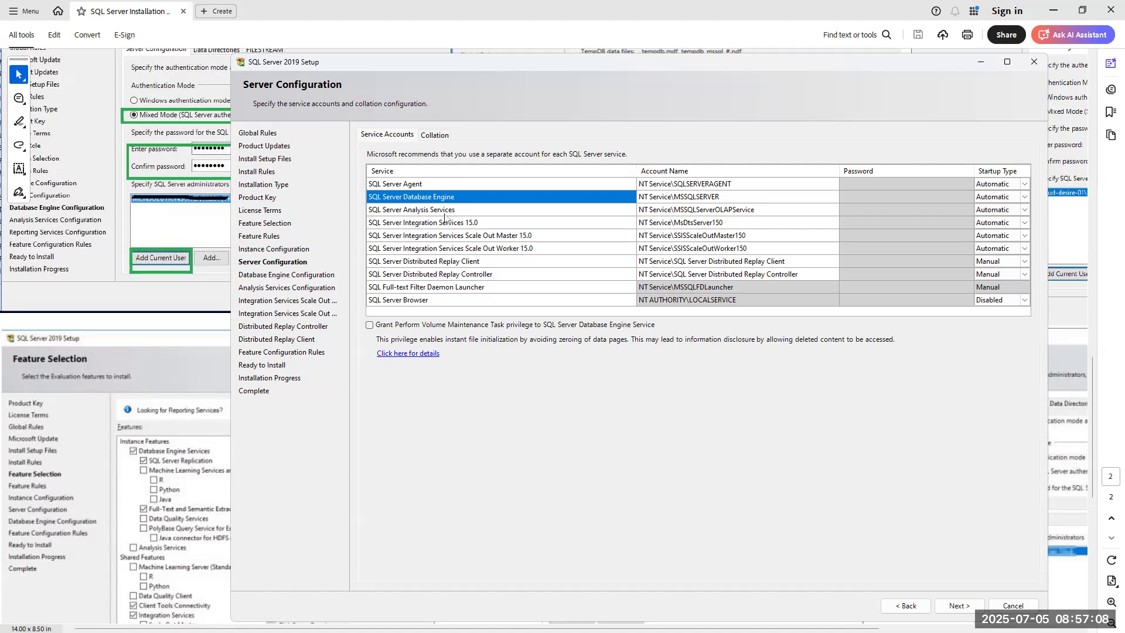
left_click(435, 213)
left_click(439, 226)
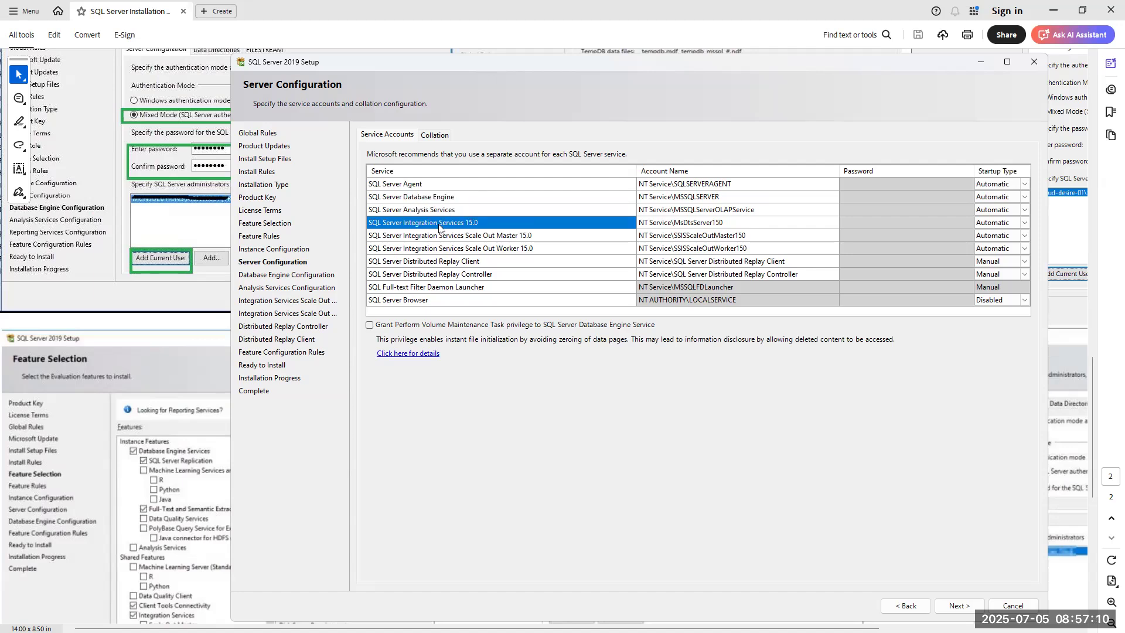
left_click(426, 262)
left_click(425, 276)
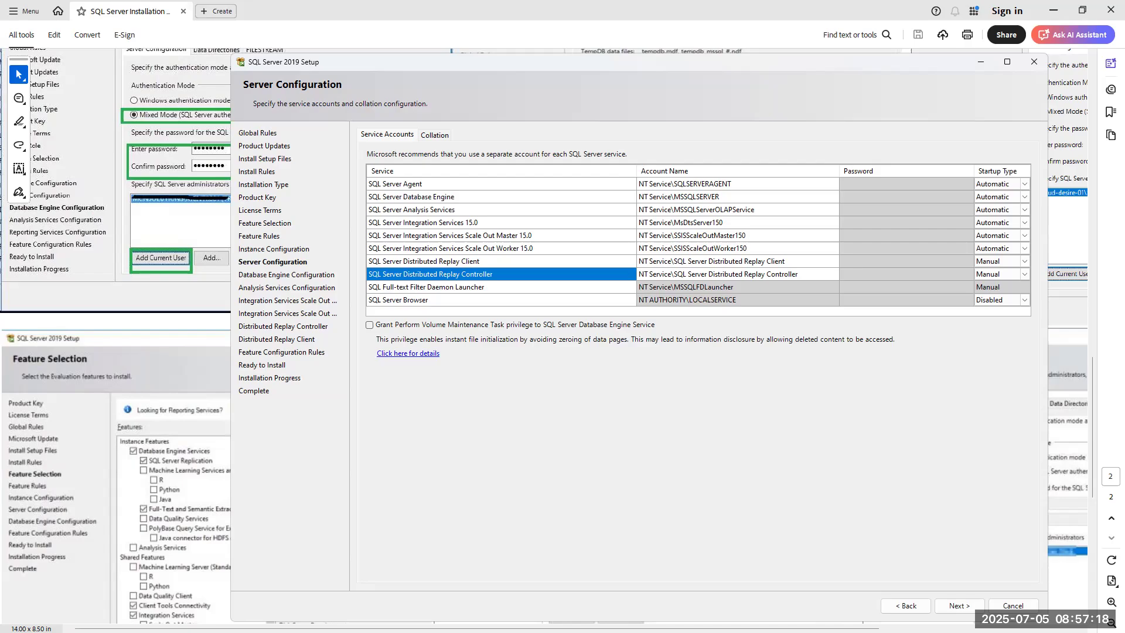
- Switch to Chrome, look through the playlists of the MSDBA - AZURE SQL YouTube channel, and return to SQL Server 2019 Setup
left_click(1053, 10)
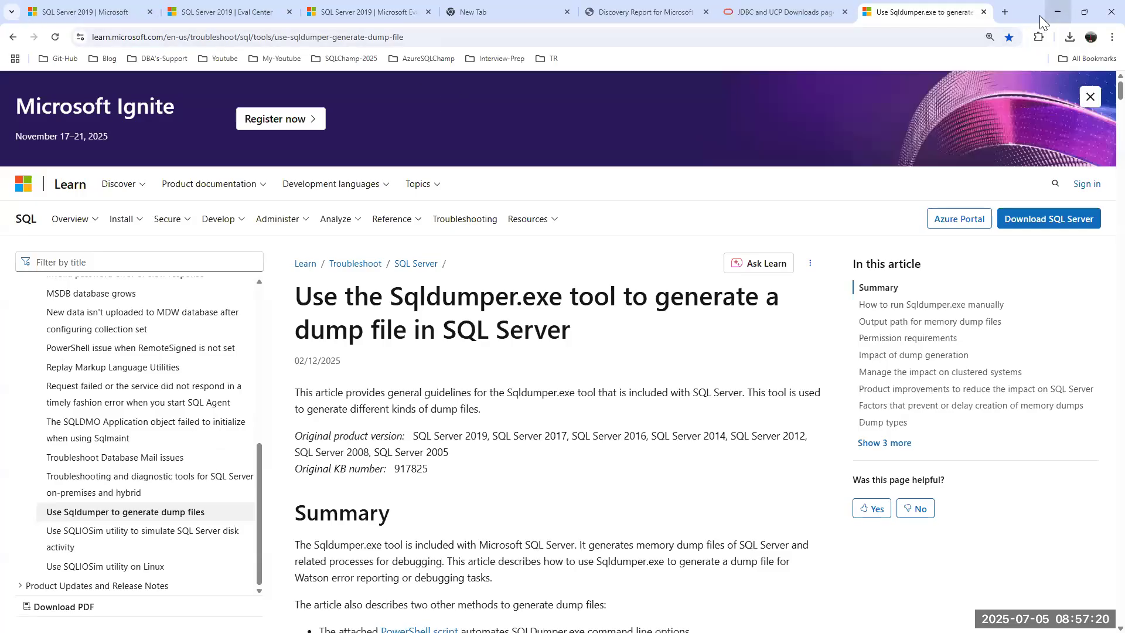
left_click(1005, 12)
left_click(1089, 58)
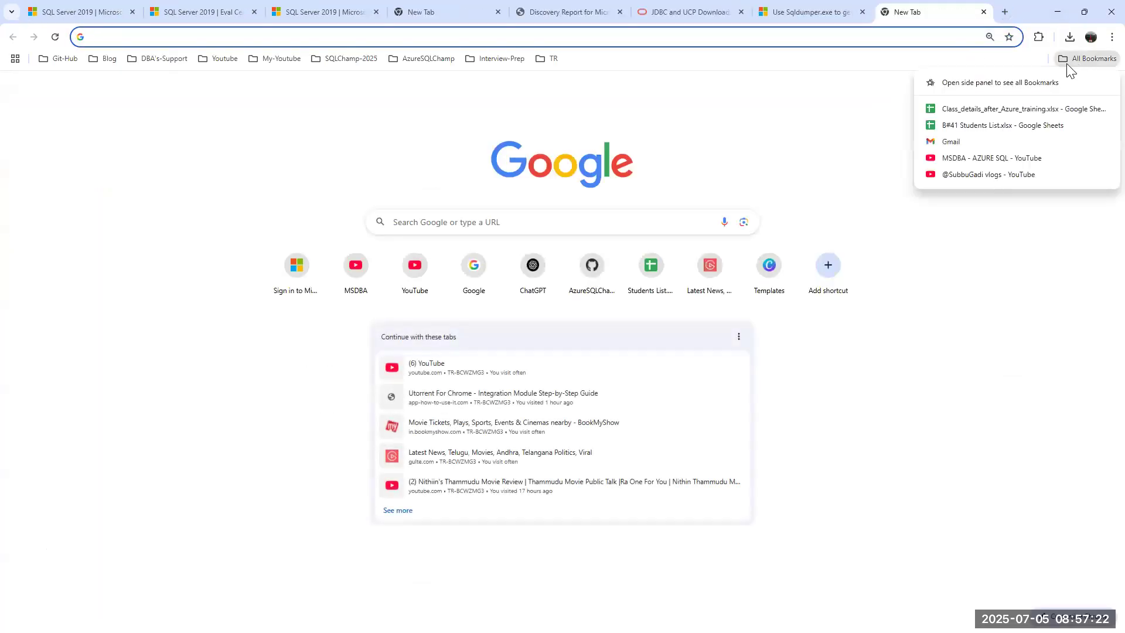
left_click(987, 158)
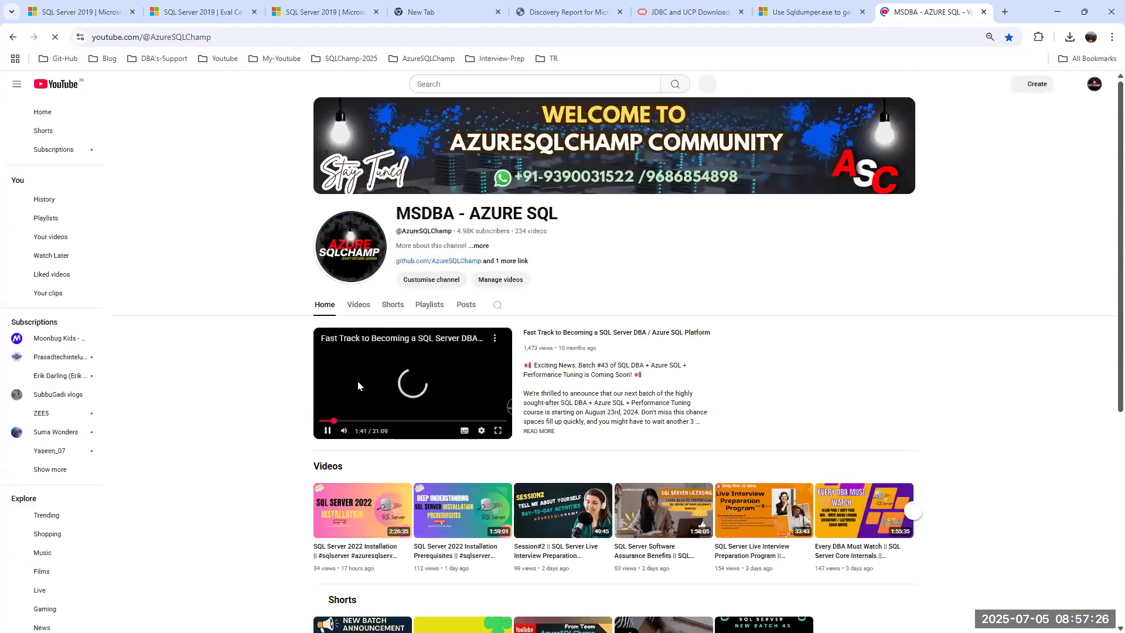
left_click(328, 431)
left_click(430, 305)
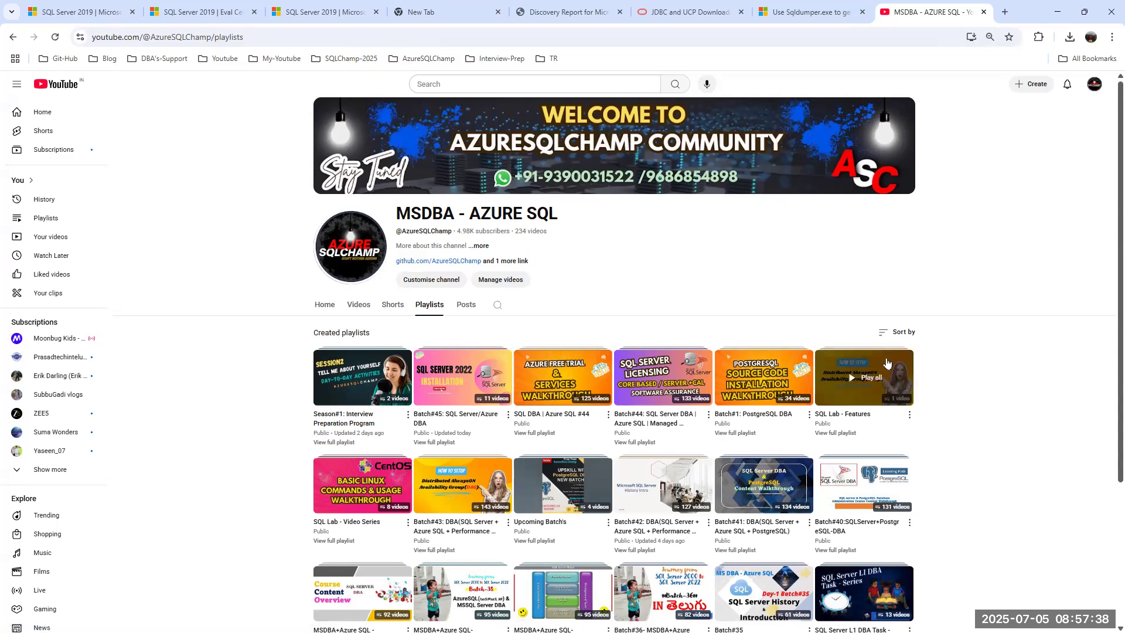
scroll(877, 373, "down", 2)
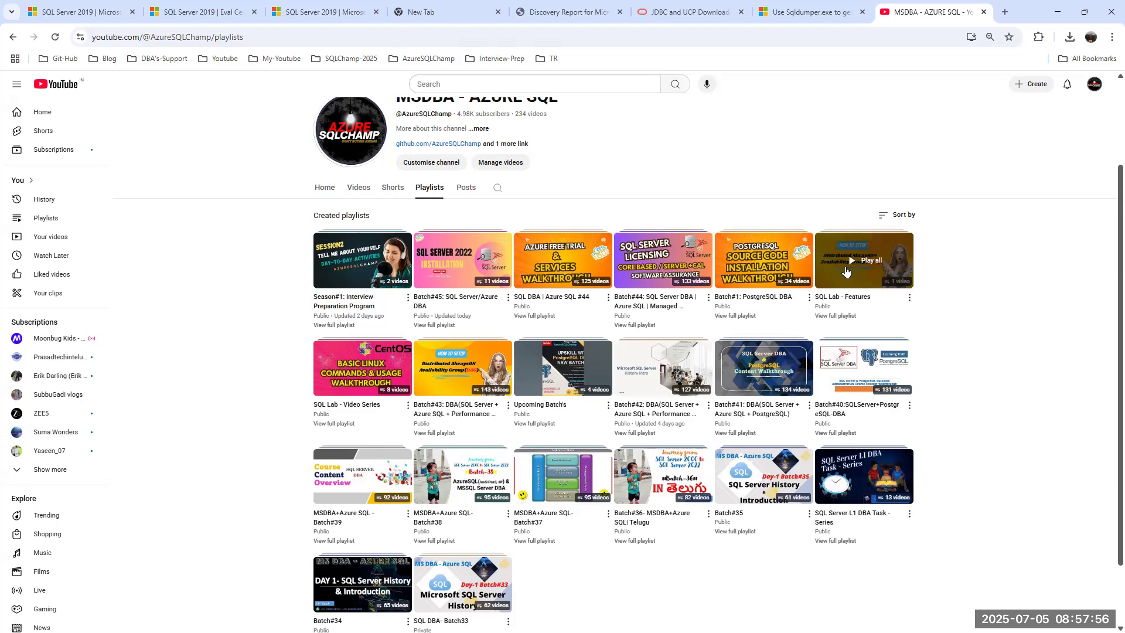
left_click(1057, 12)
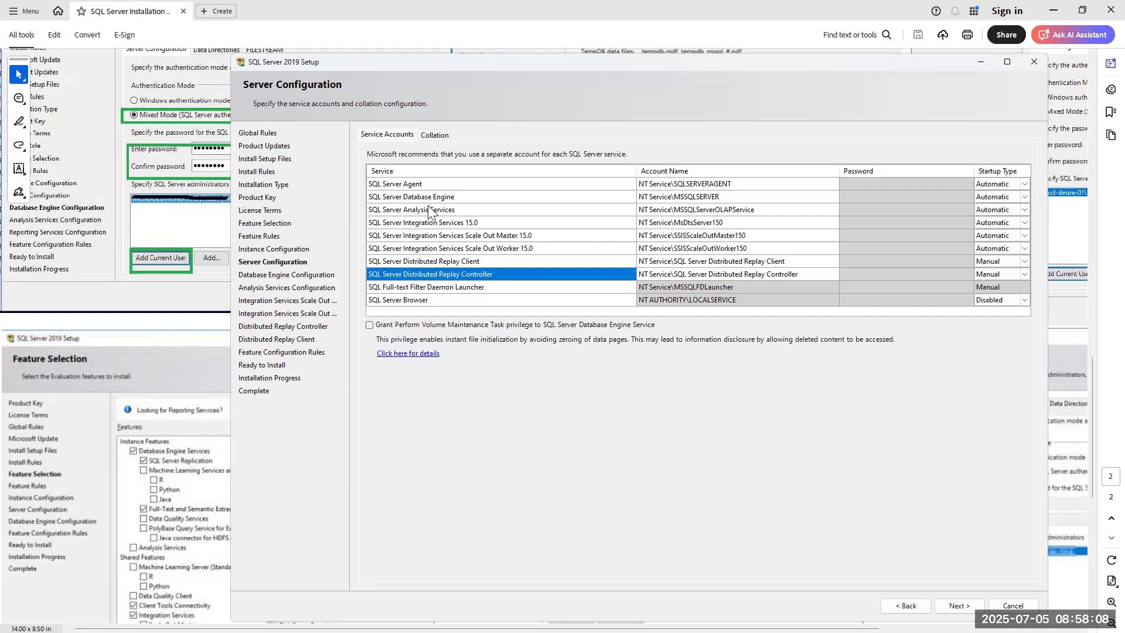
- Review the Agent and Database Engine services, recheck the instance configuration page, and return to the server configuration
left_click(391, 186)
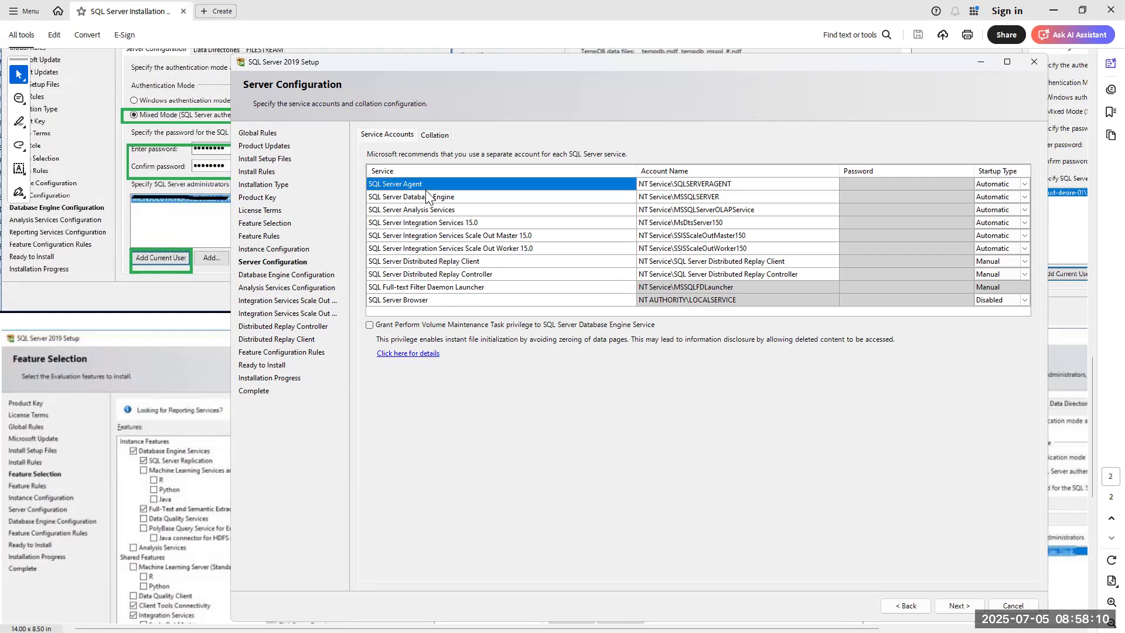
left_click(412, 200)
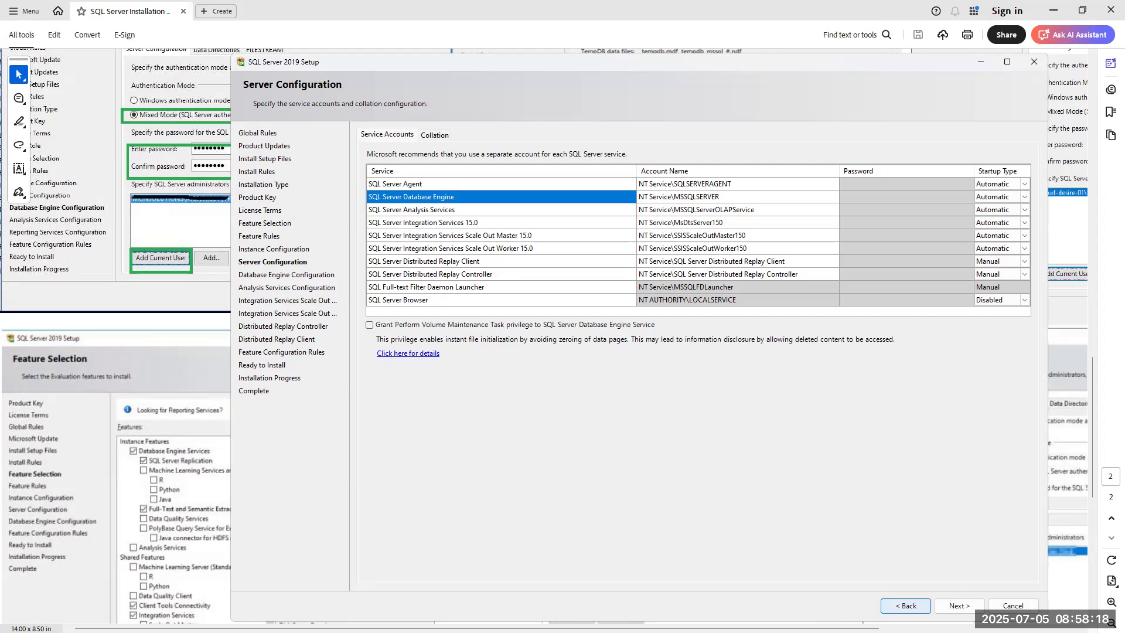
left_click(906, 606)
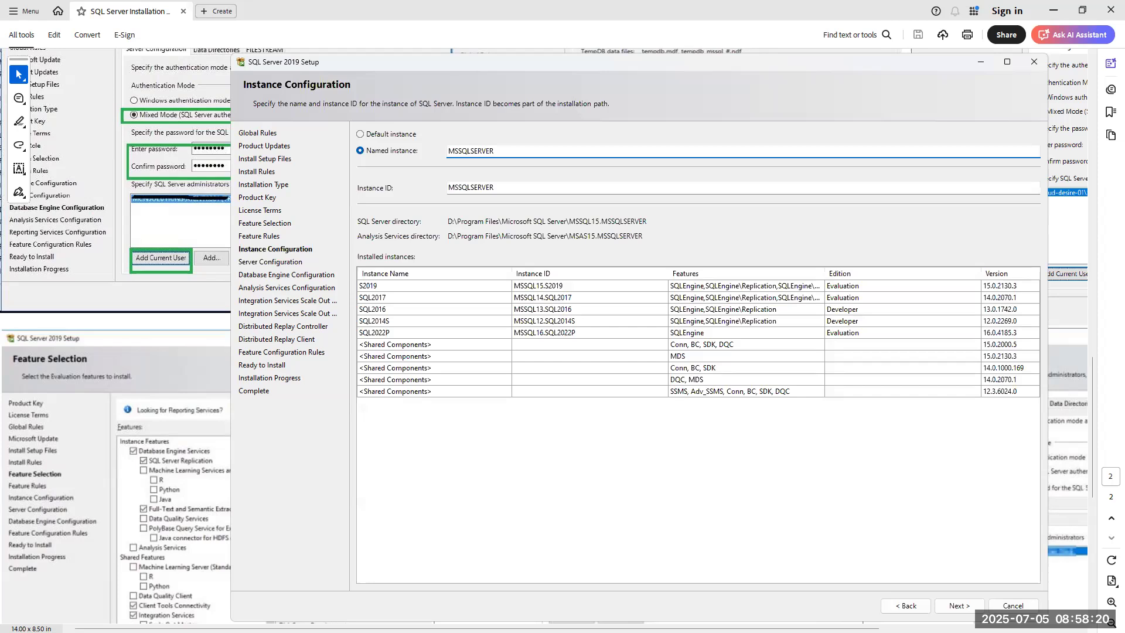
left_click(959, 606)
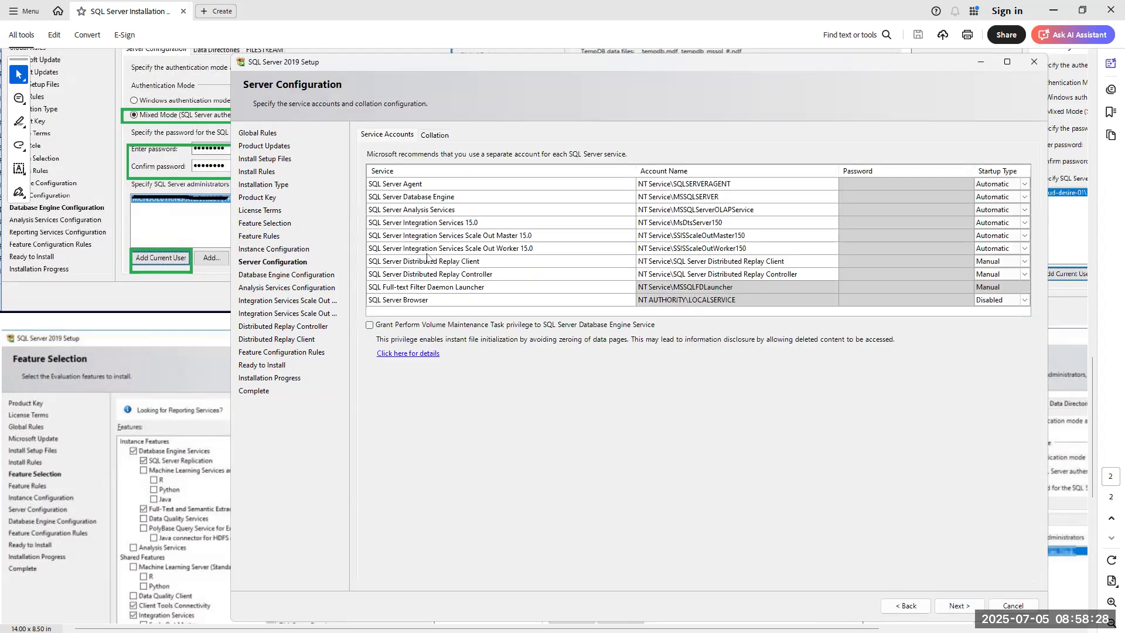
- Grant the Perform Volume Maintenance Task privilege to the Database Engine service and examine the Database Engine collation choices without changing them
left_click(370, 325)
left_click(433, 136)
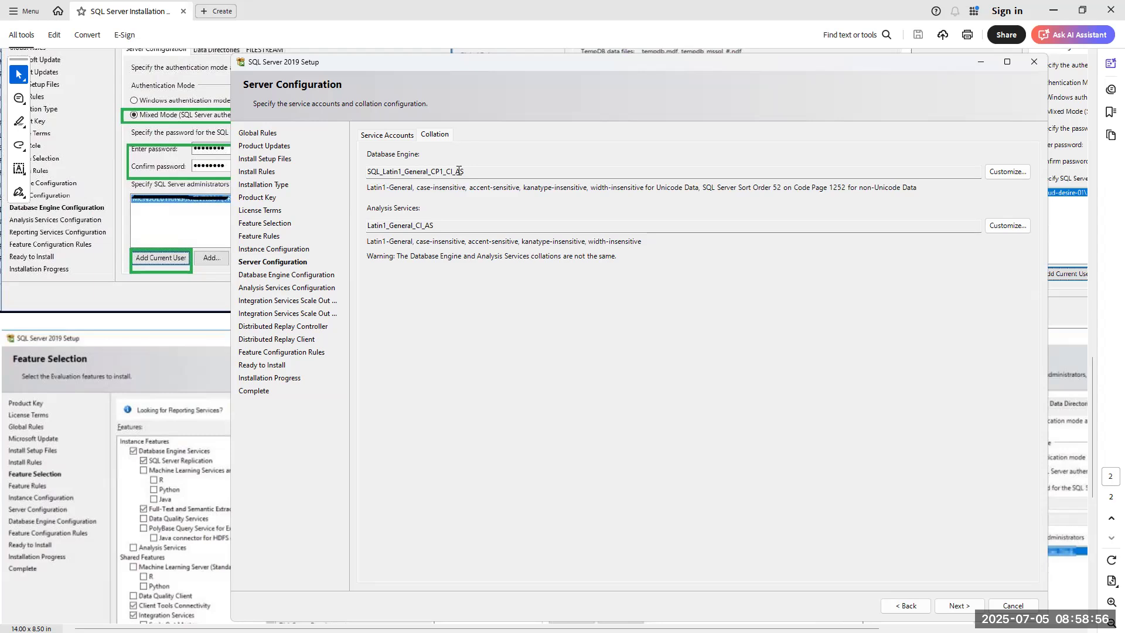
left_click(1008, 171)
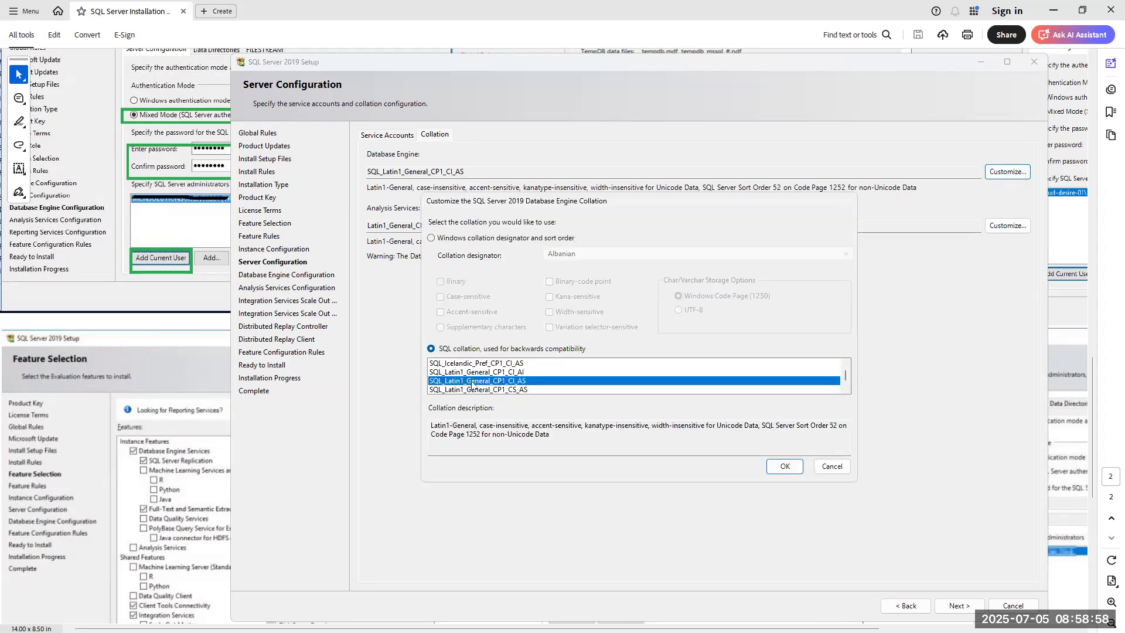
scroll(472, 384, "down", 4)
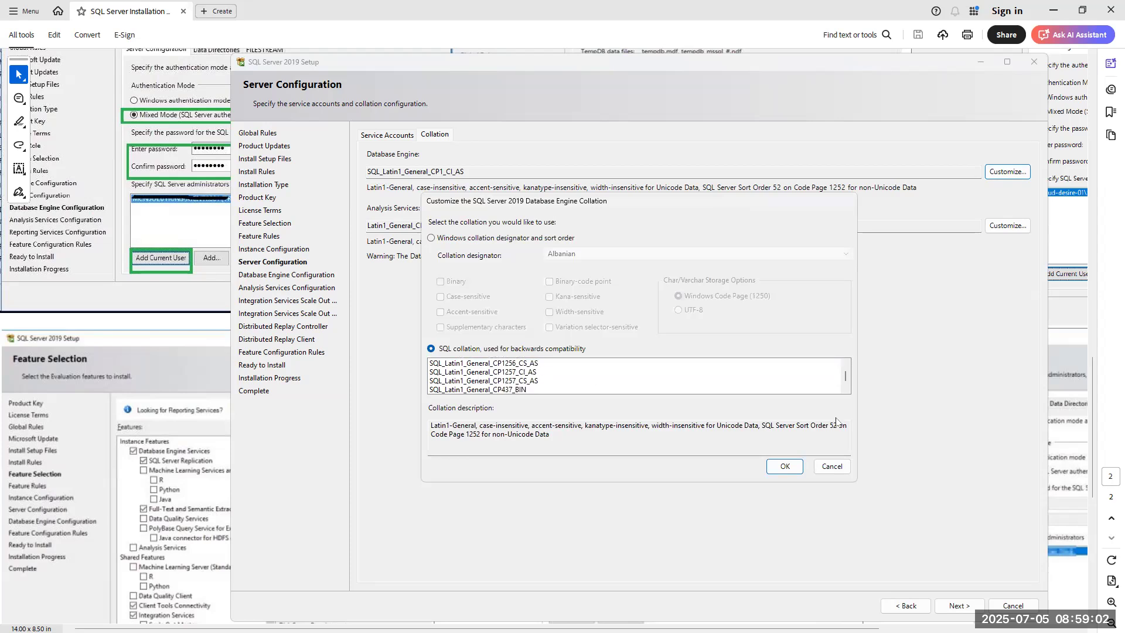
left_click(832, 466)
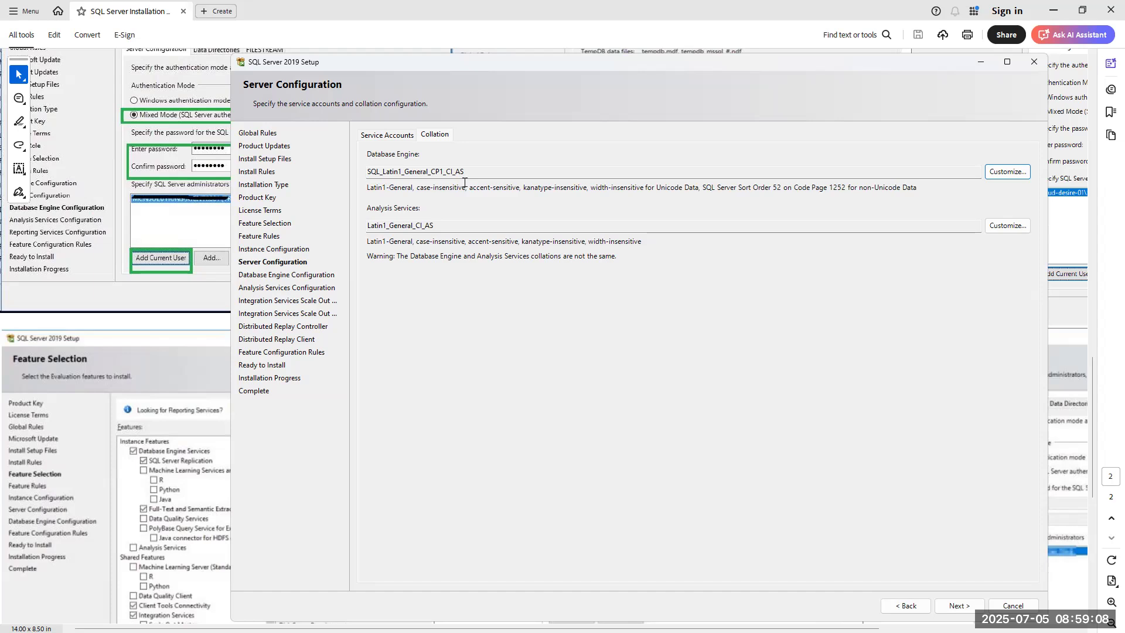
- Recheck the SQL Server service accounts and proceed to the Database Engine Configuration page
left_click(923, 607)
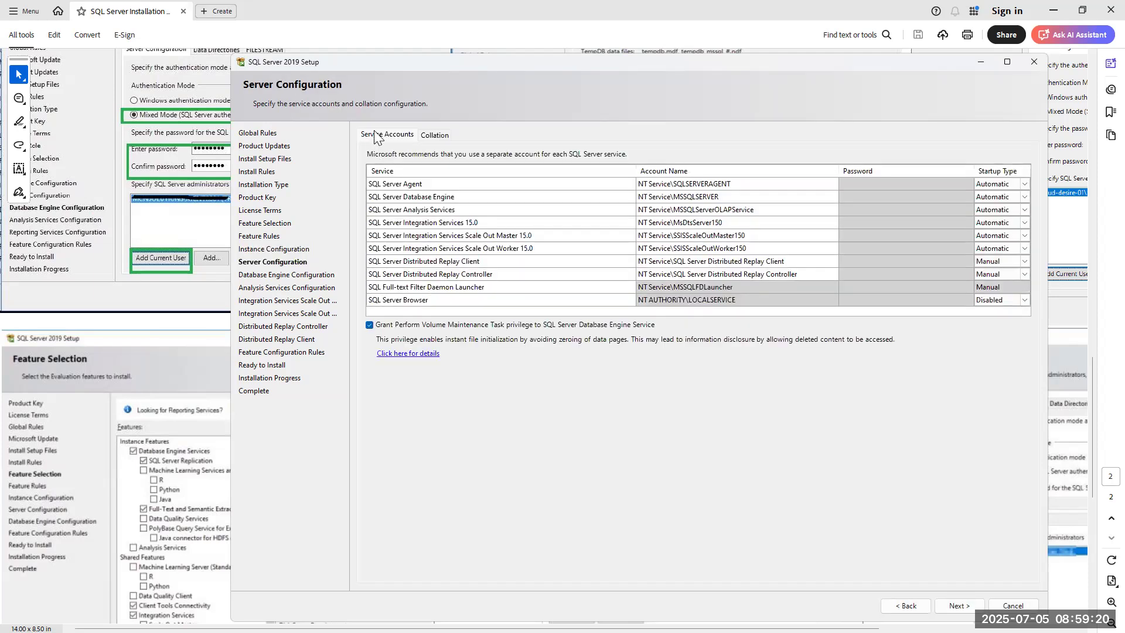
left_click(689, 224)
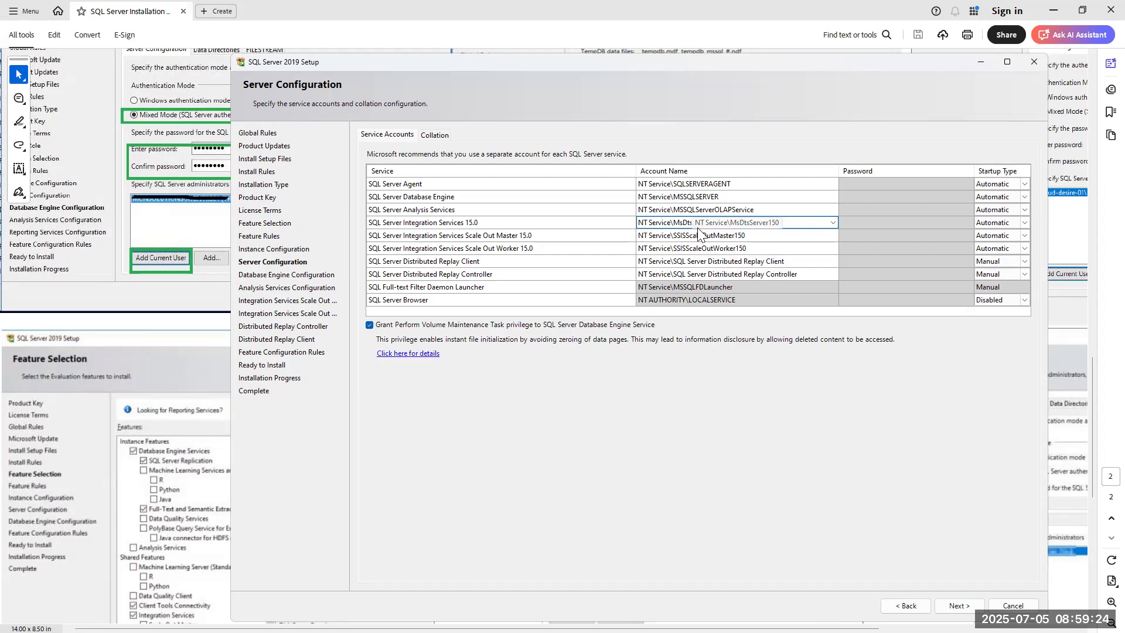
left_click(960, 606)
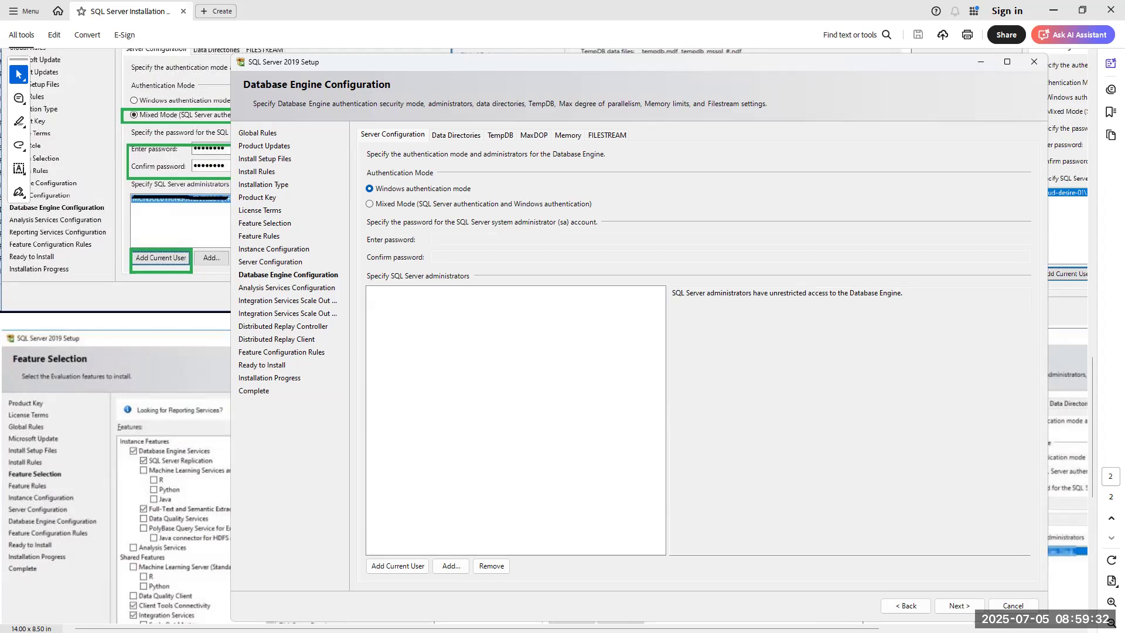
- Switch to the SQL Server Installation PDF in Acrobat and compare the Installation Center, Feature Selection and Database Engine Configuration screenshots across versions
key("alt+Tab")
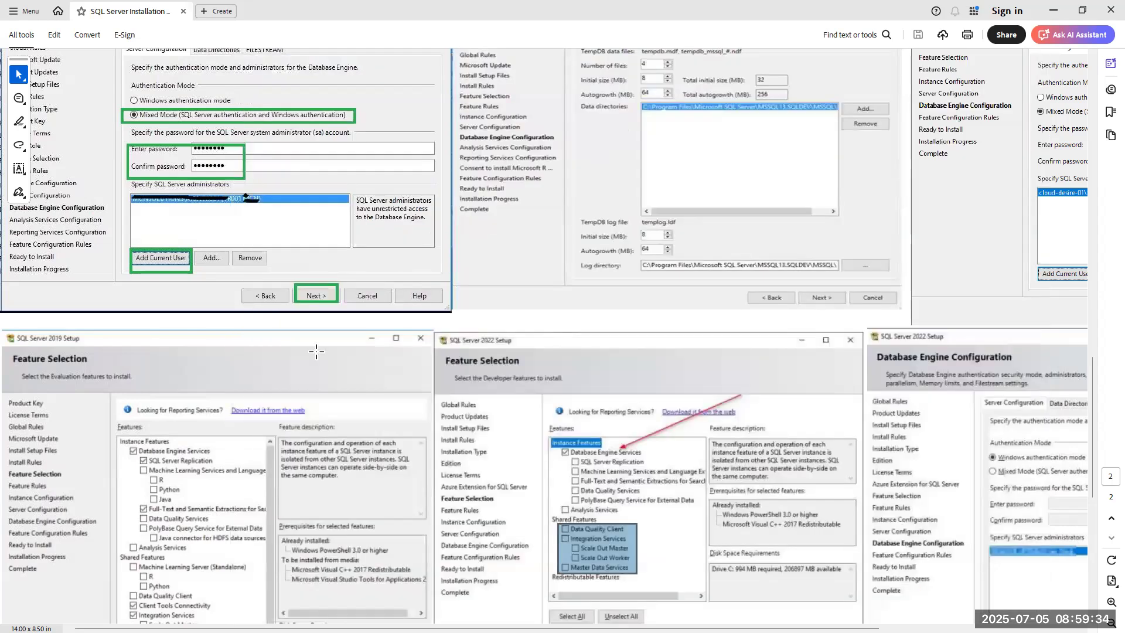
scroll(539, 235, "up", 5)
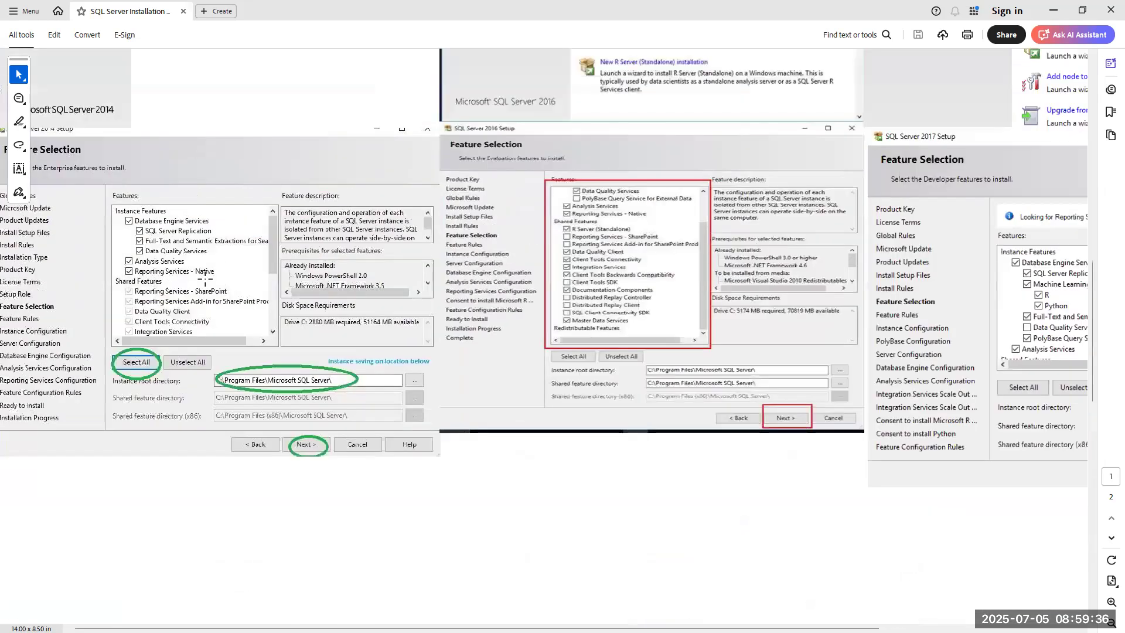
scroll(205, 279, "up", 5)
scroll(205, 279, "down", 3)
scroll(205, 279, "down", 10)
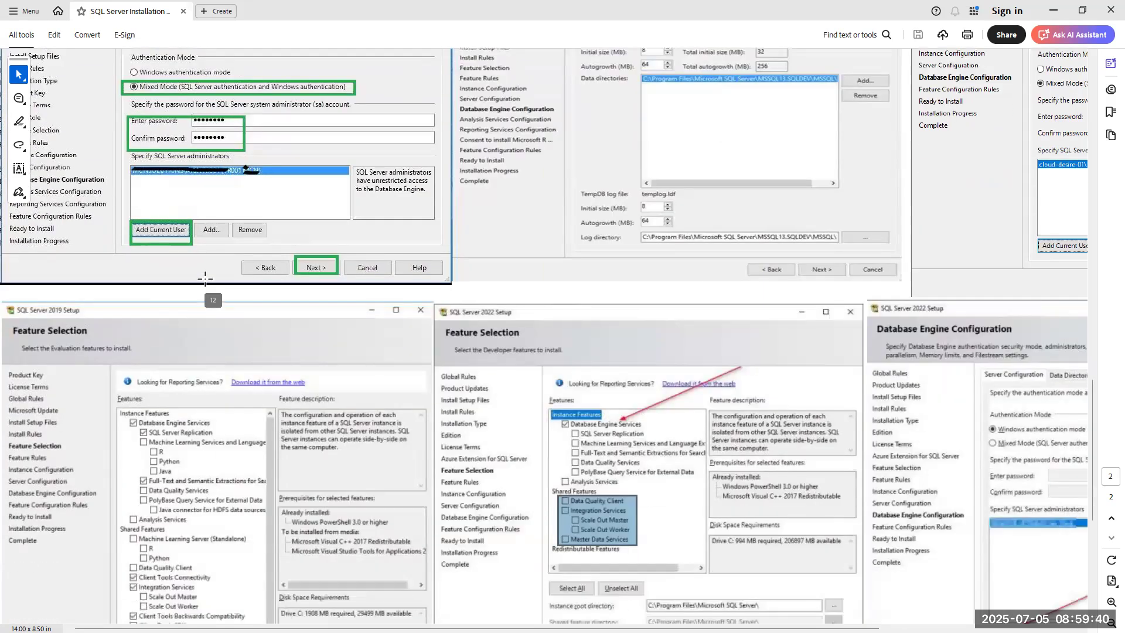
scroll(205, 279, "up", 5)
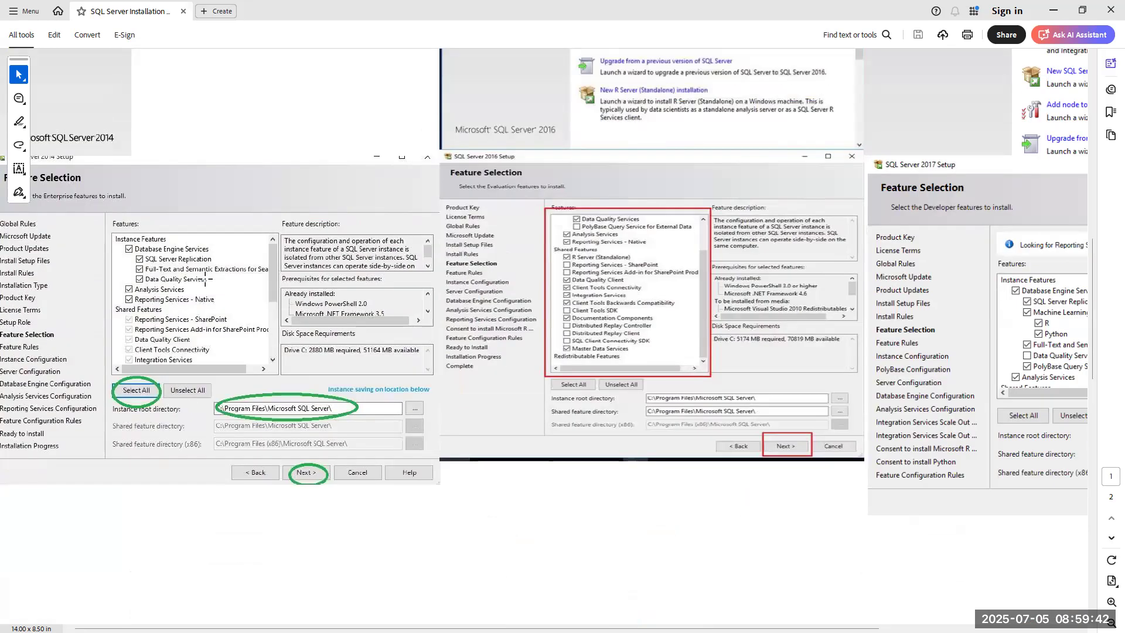
scroll(205, 279, "up", 4)
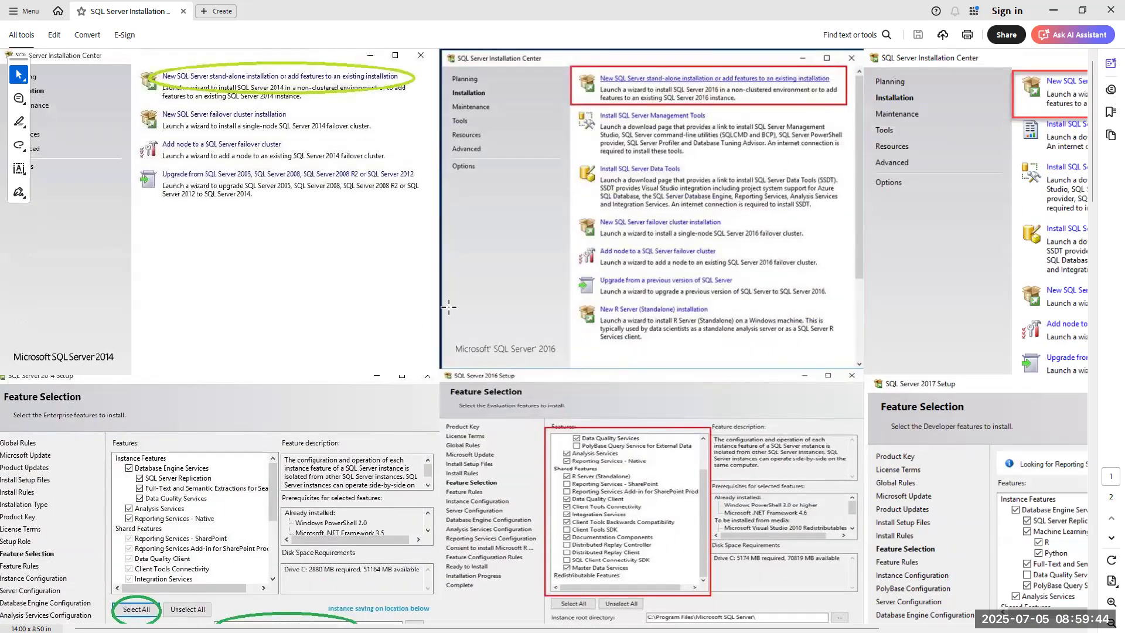
scroll(448, 306, "down", 10)
scroll(480, 305, "down", 5)
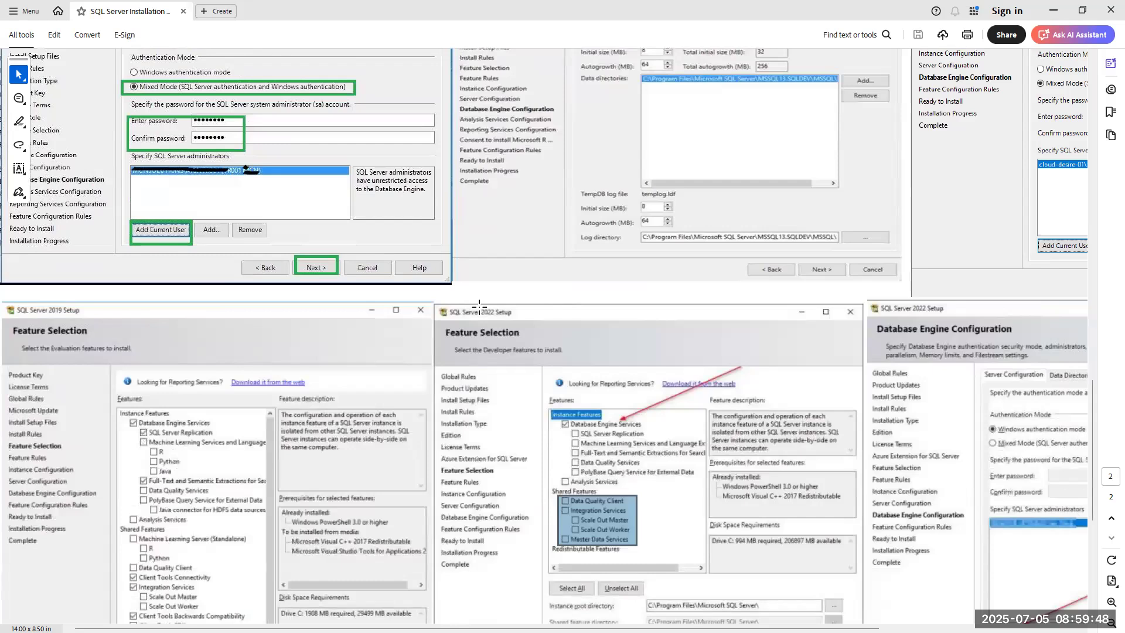
scroll(479, 306, "down", 3)
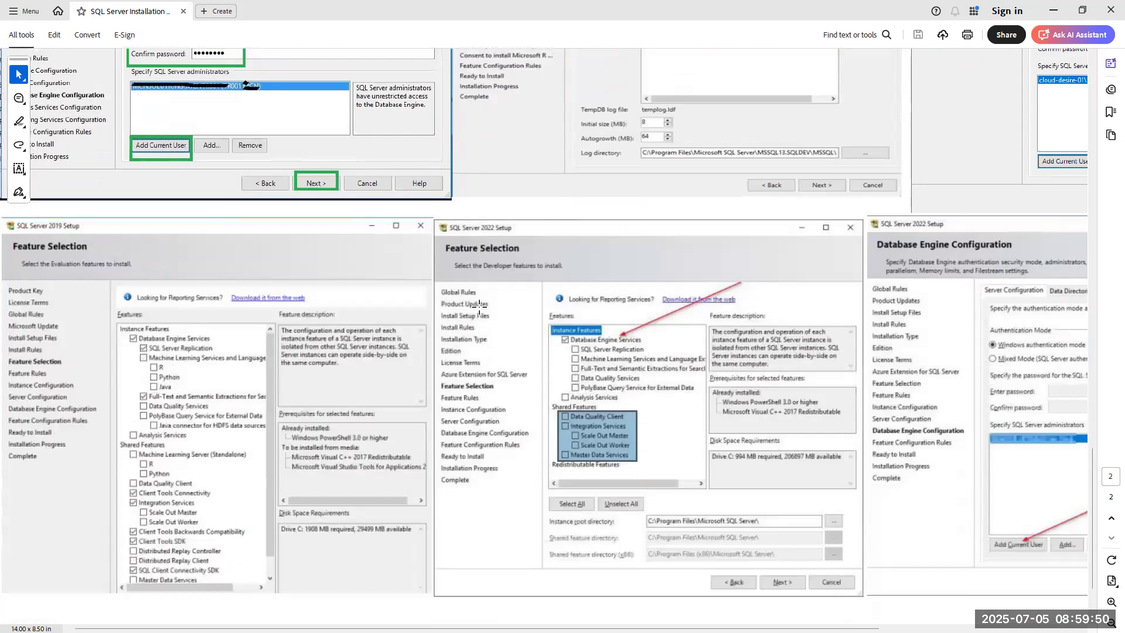
- Compare the 2014 and 2016 setup screenshots with the 2022 Database Engine Configuration in the PDF, and return to SQL Server 2019 Setup
scroll(748, 341, "up", 3)
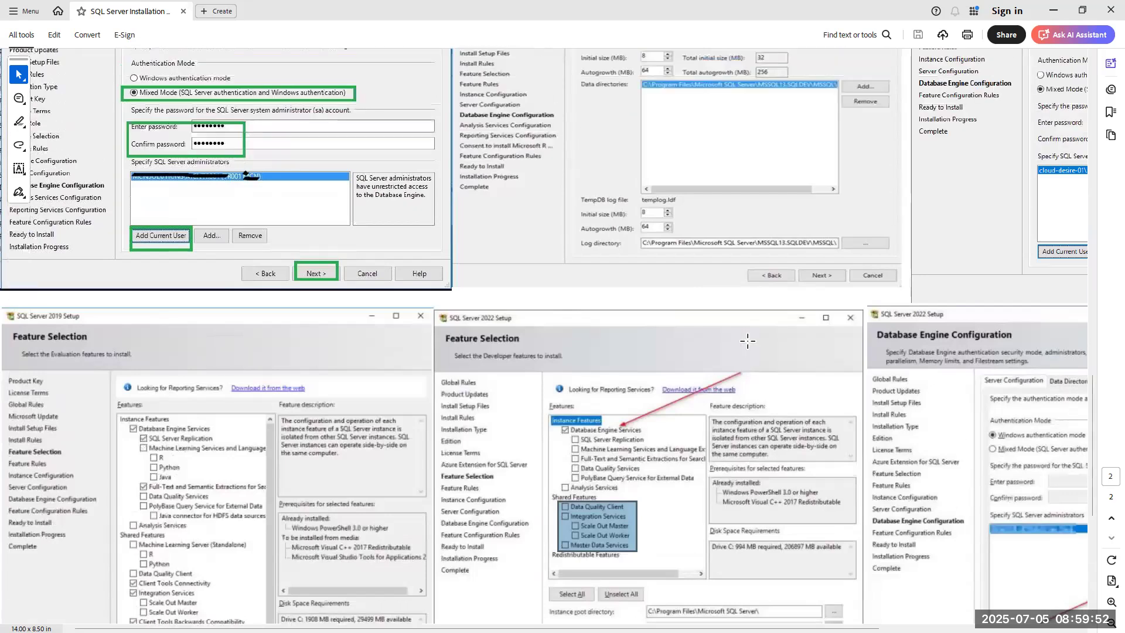
scroll(748, 341, "up", 3)
scroll(747, 341, "up", 2)
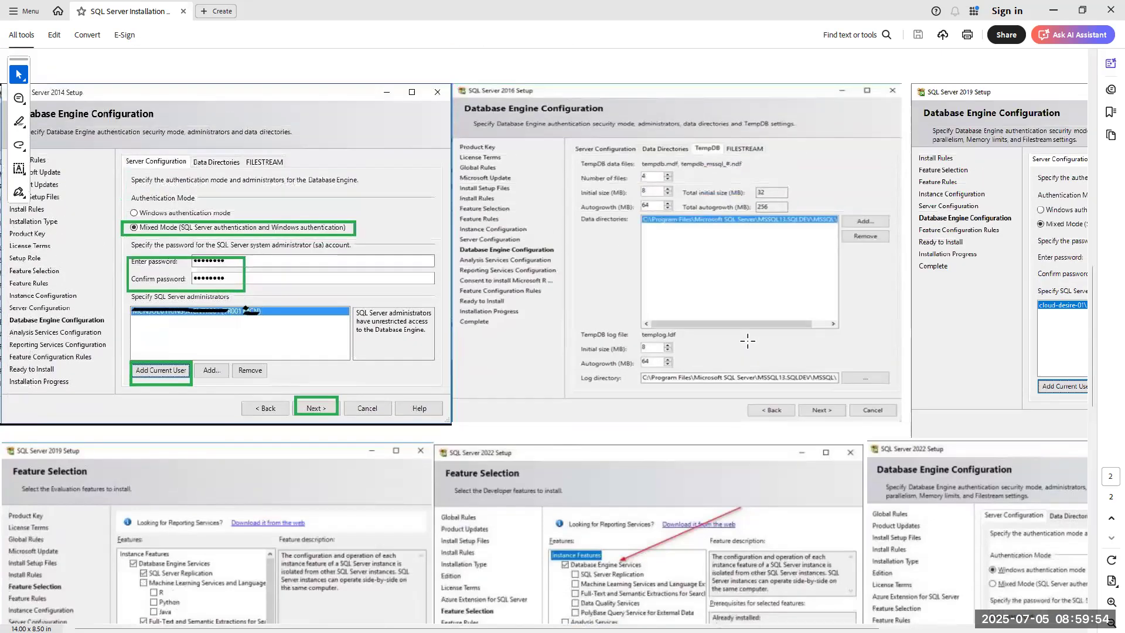
scroll(748, 340, "up", 10)
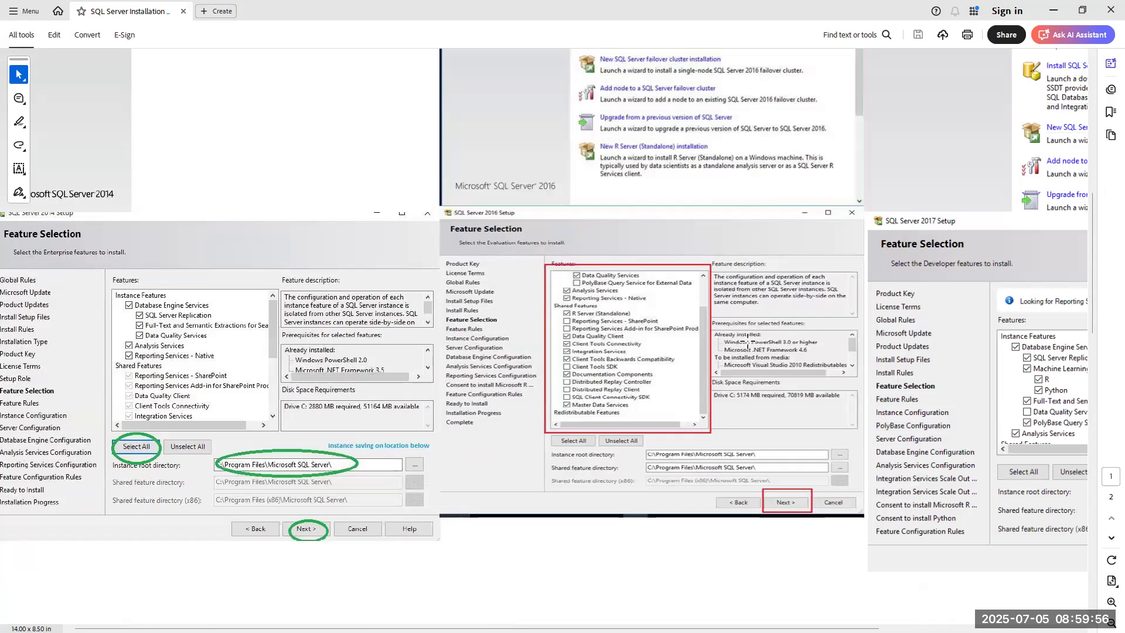
scroll(748, 341, "up", 6)
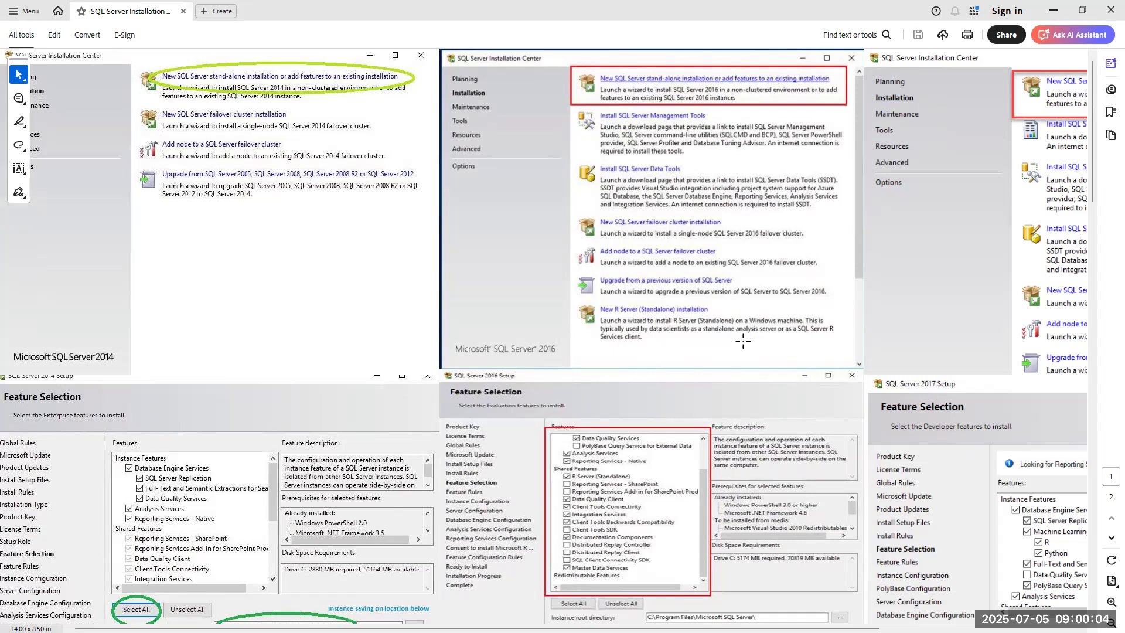
scroll(743, 340, "down", 10)
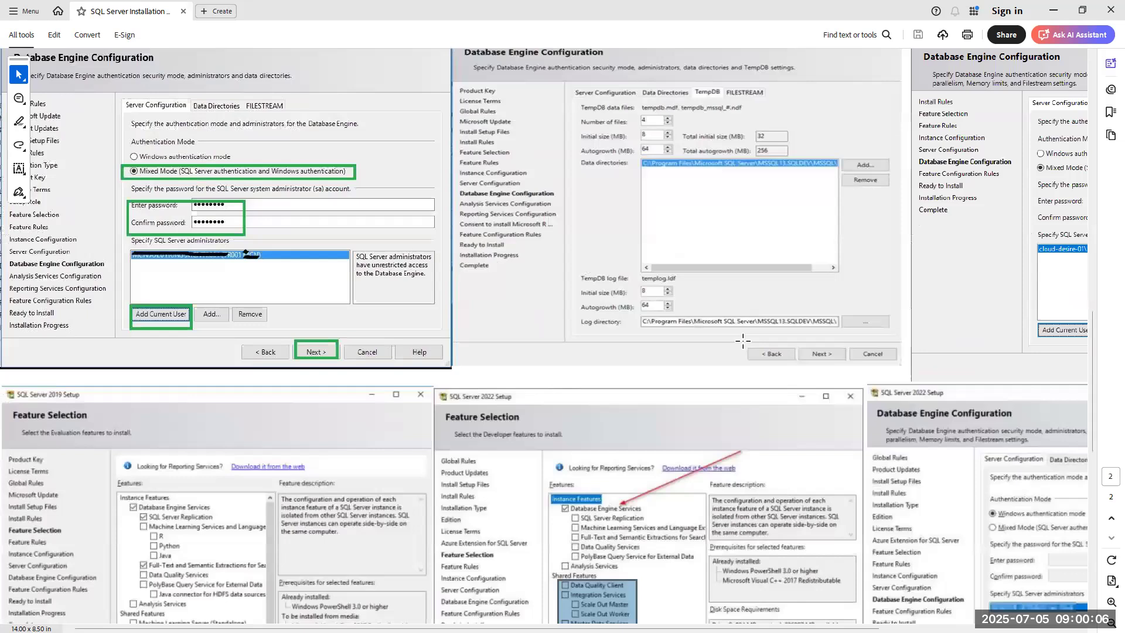
scroll(743, 340, "down", 3)
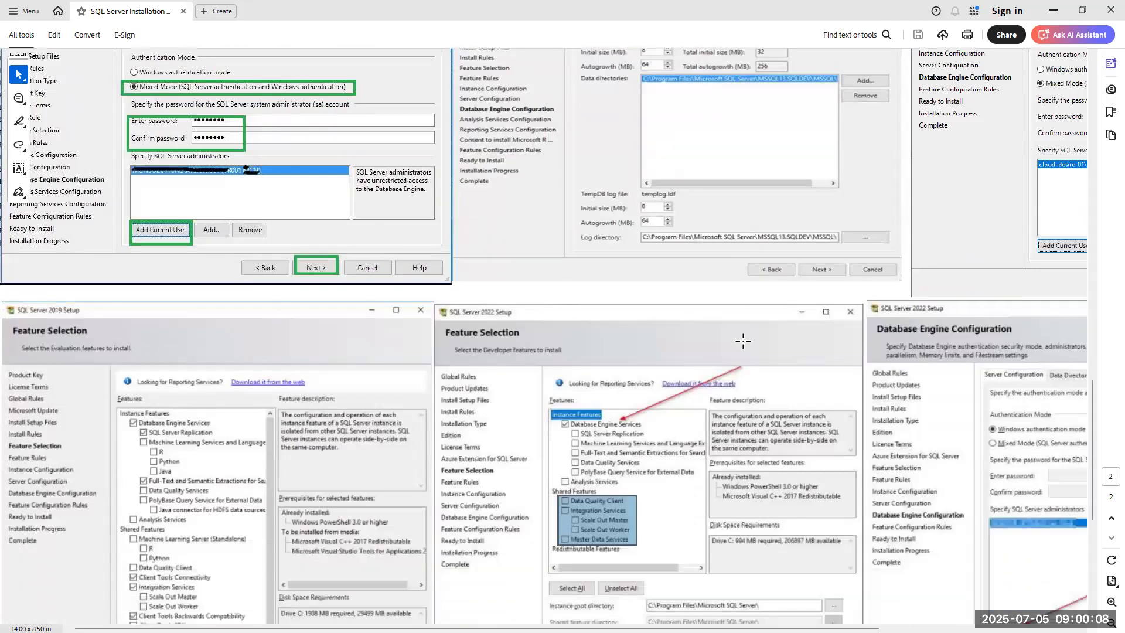
scroll(743, 340, "down", 3)
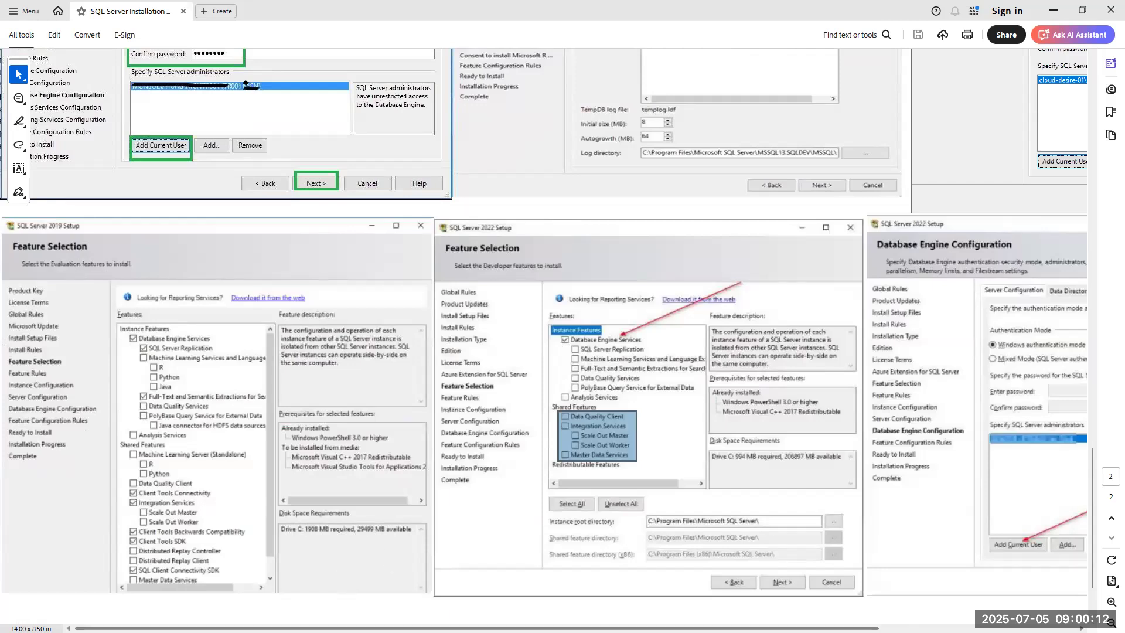
scroll(544, 339, "right", 5)
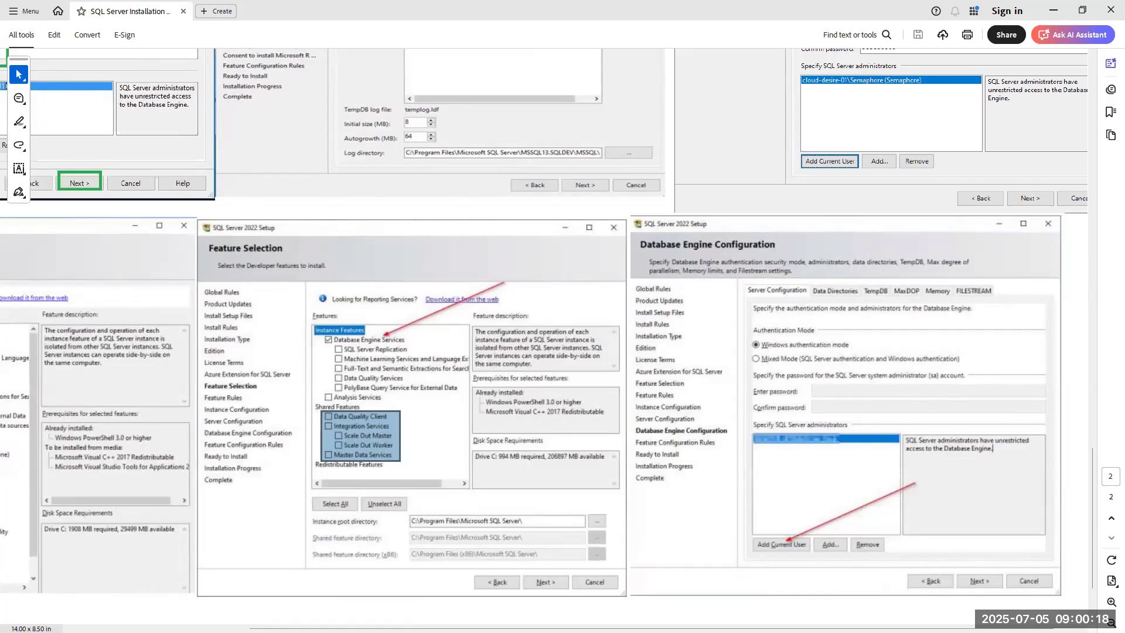
key("alt+Tab")
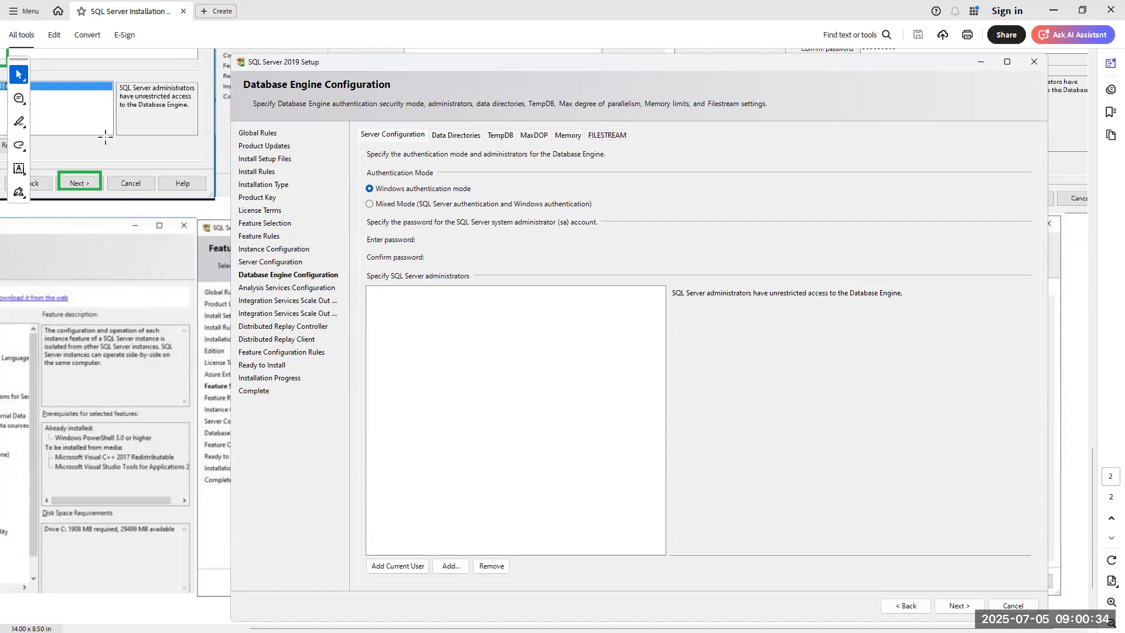
- Annotate Server Configuration, Data Directories, FILESTREAM and TempDB with red ticks, and link MaxDOP and Memory to a handwritten 2019
mouse_move(376, 119)
left_mouse_down()
mouse_move(460, 128)
mouse_move(478, 110)
left_mouse_up()
left_click_drag(603, 120, 645, 96)
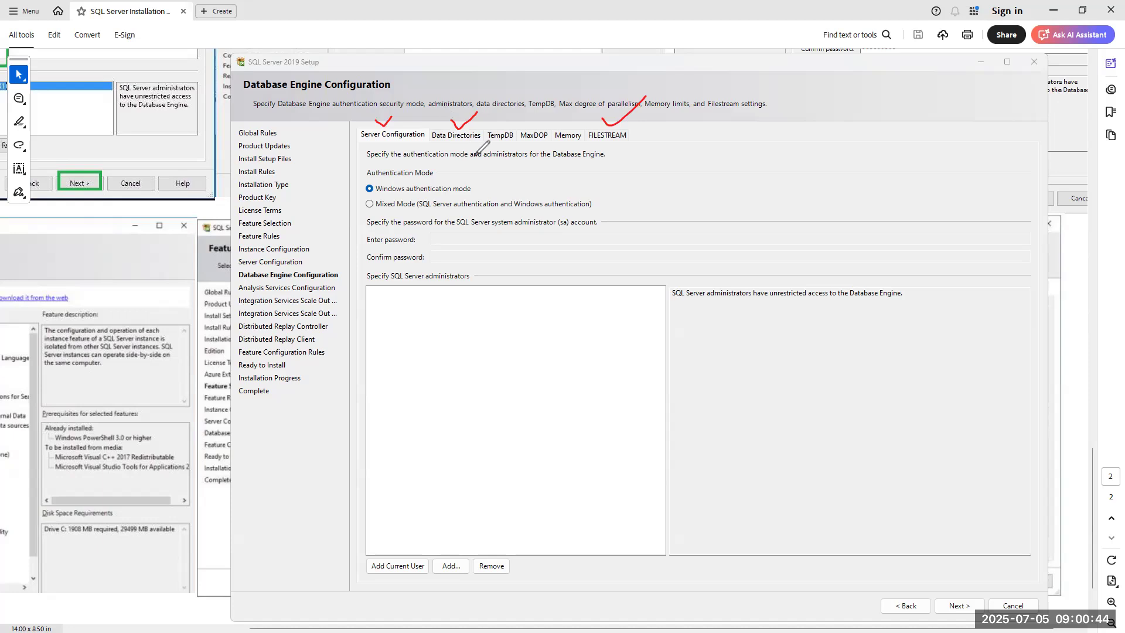
left_click_drag(497, 123, 535, 96)
mouse_move(498, 146)
left_mouse_down()
mouse_move(509, 165)
mouse_move(512, 153)
mouse_move(524, 171)
mouse_move(540, 168)
mouse_move(522, 140)
mouse_move(499, 196)
mouse_move(518, 173)
mouse_move(545, 179)
left_mouse_up()
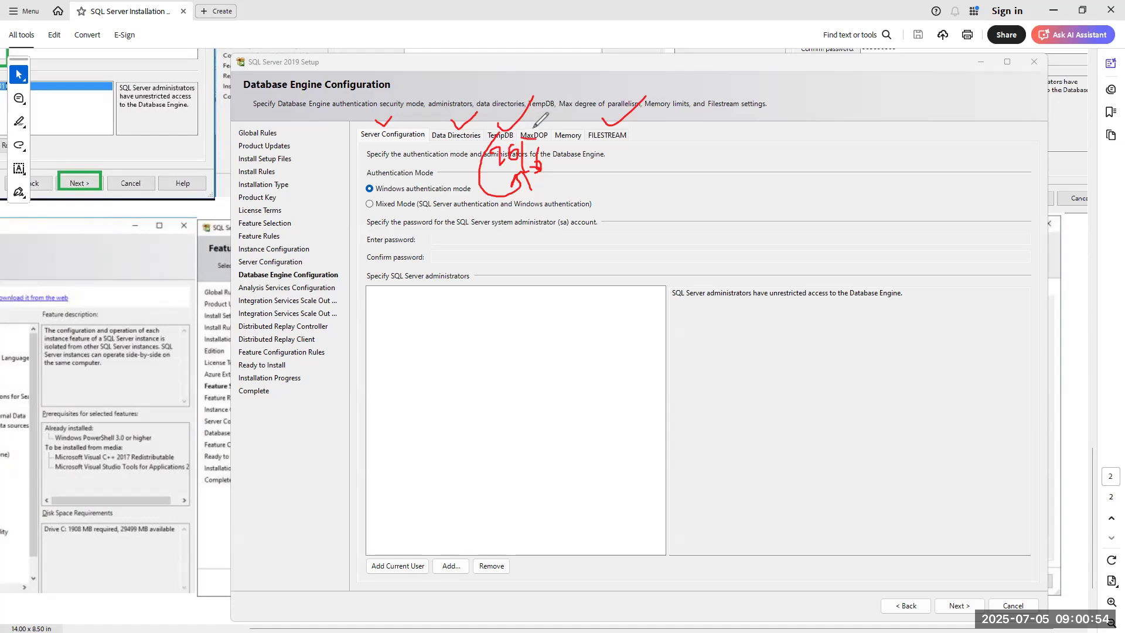
mouse_move(532, 140)
left_mouse_down()
mouse_move(578, 122)
mouse_move(579, 137)
mouse_move(622, 64)
mouse_move(689, 79)
mouse_move(724, 139)
mouse_move(761, 93)
mouse_move(776, 135)
left_mouse_up()
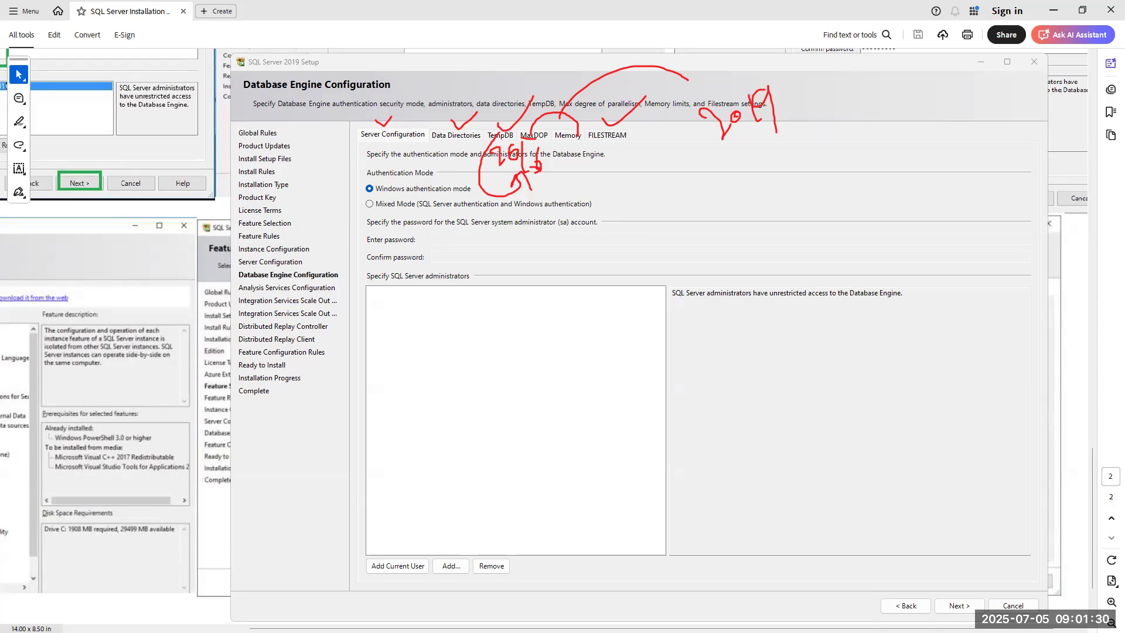
- Review the setup screenshots for the different SQL Server versions in the Acrobat PDF, and return to the Database Engine Configuration page
key("alt+Tab")
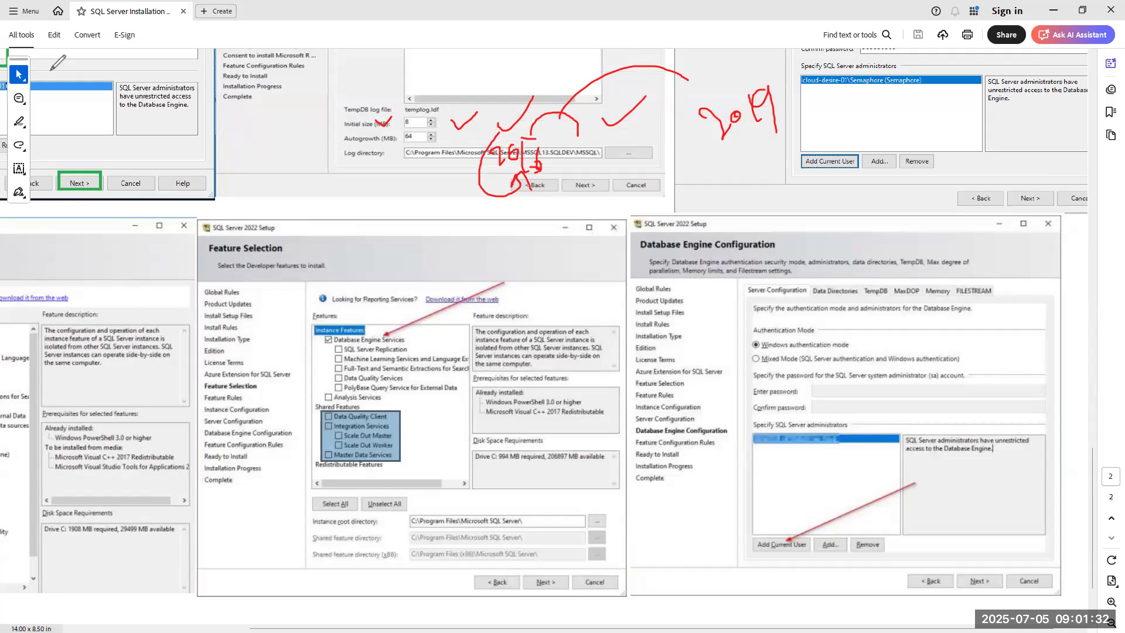
scroll(884, 274, "up", 10)
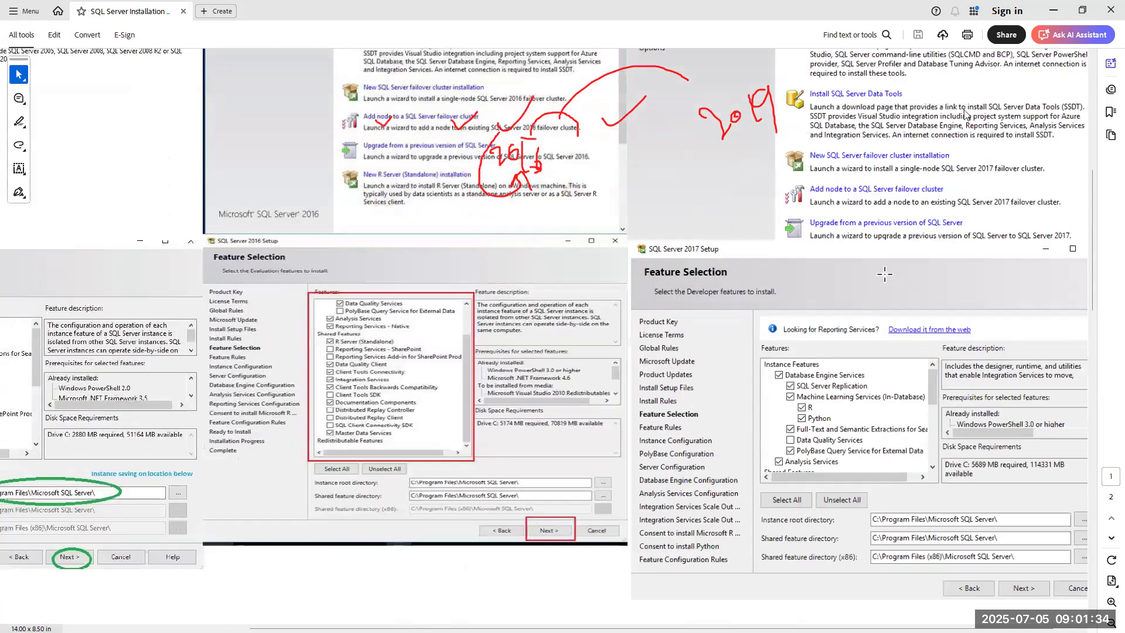
scroll(812, 437, "down", 5)
scroll(812, 439, "up", 5)
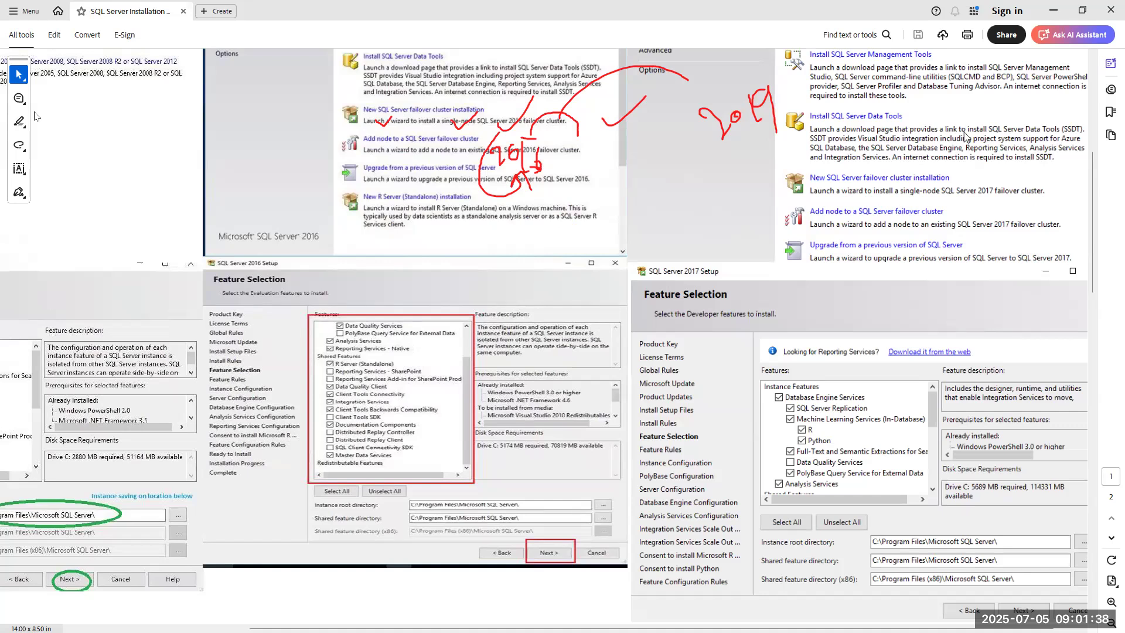
left_click(1053, 10)
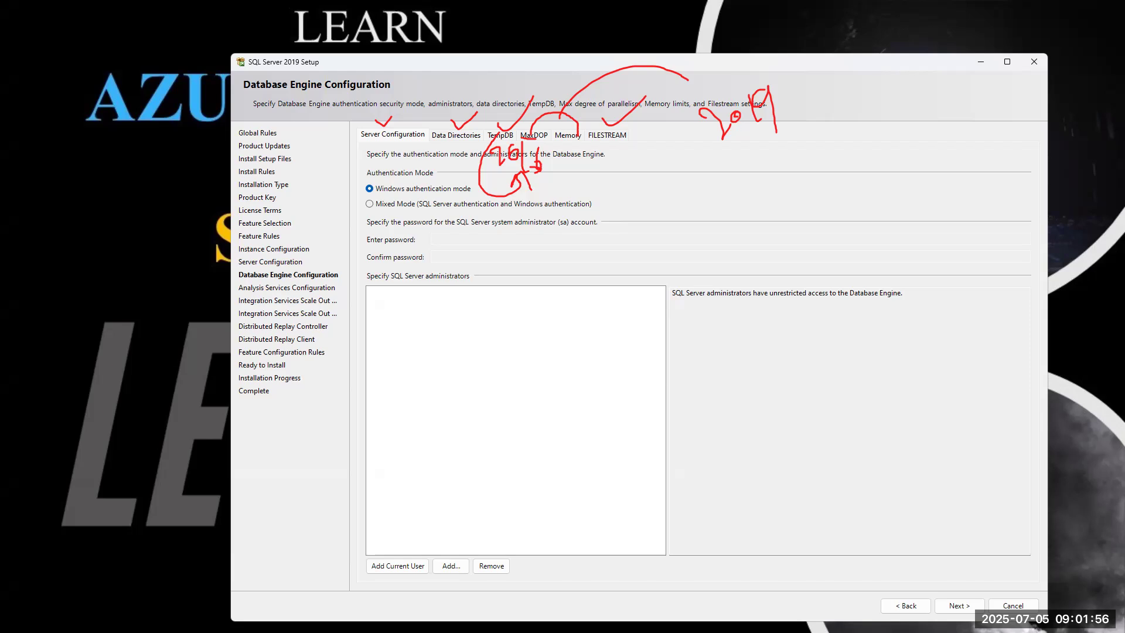
key("alt+Tab")
scroll(825, 453, "down", 10)
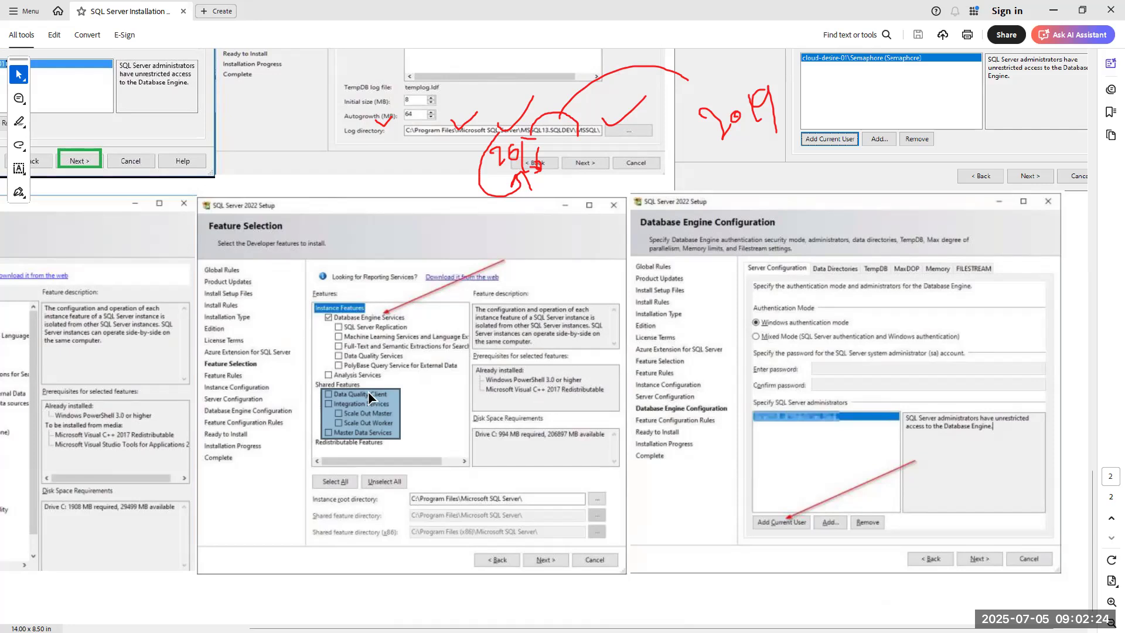
left_click(1054, 11)
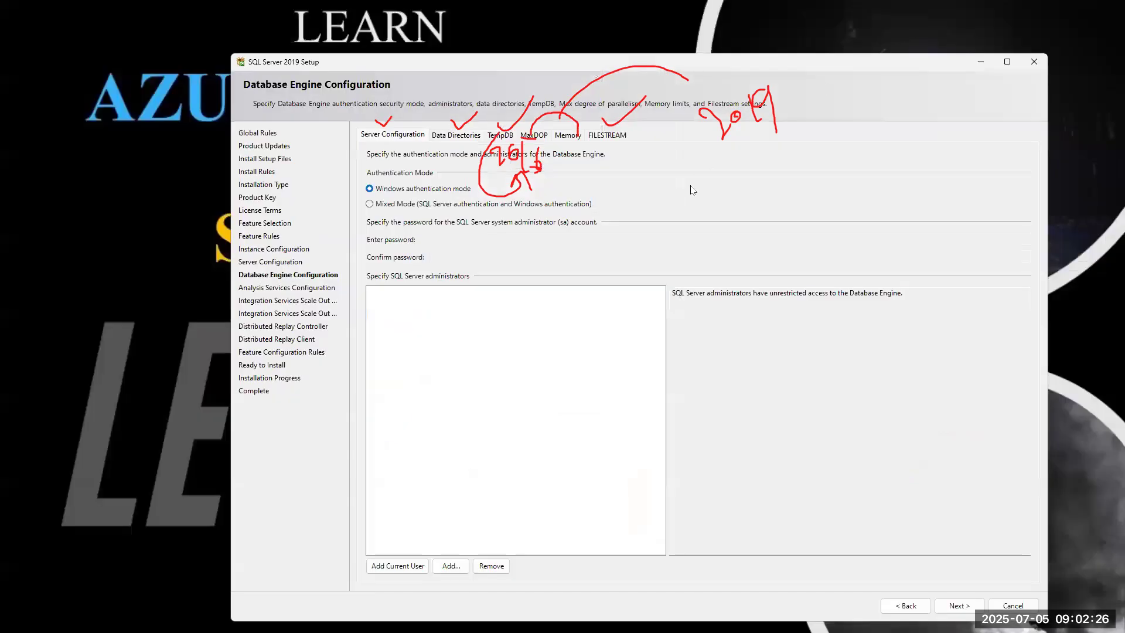
left_click(95, 258)
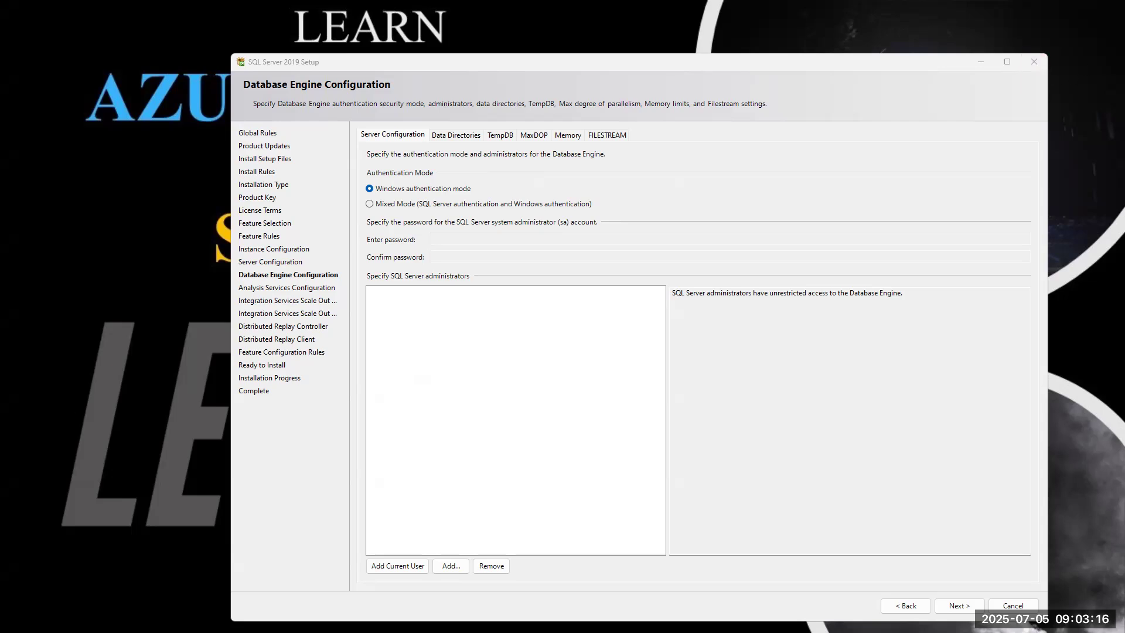
- Switch to VMware Workstation and power on the Node1 virtual machine
key("alt+Tab")
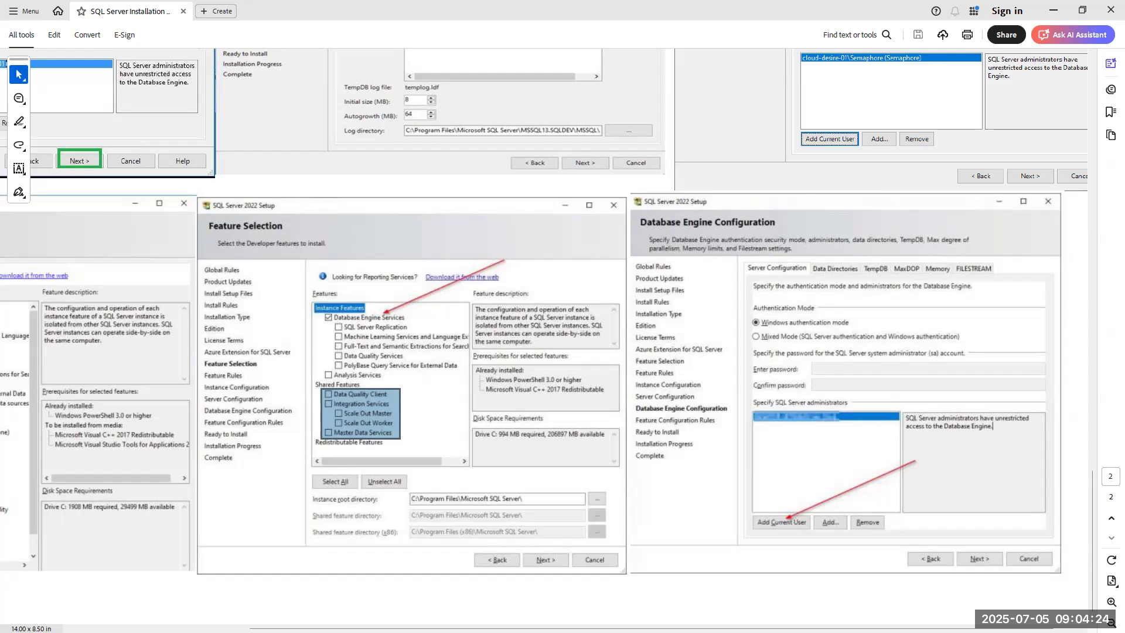
key("alt+Tab")
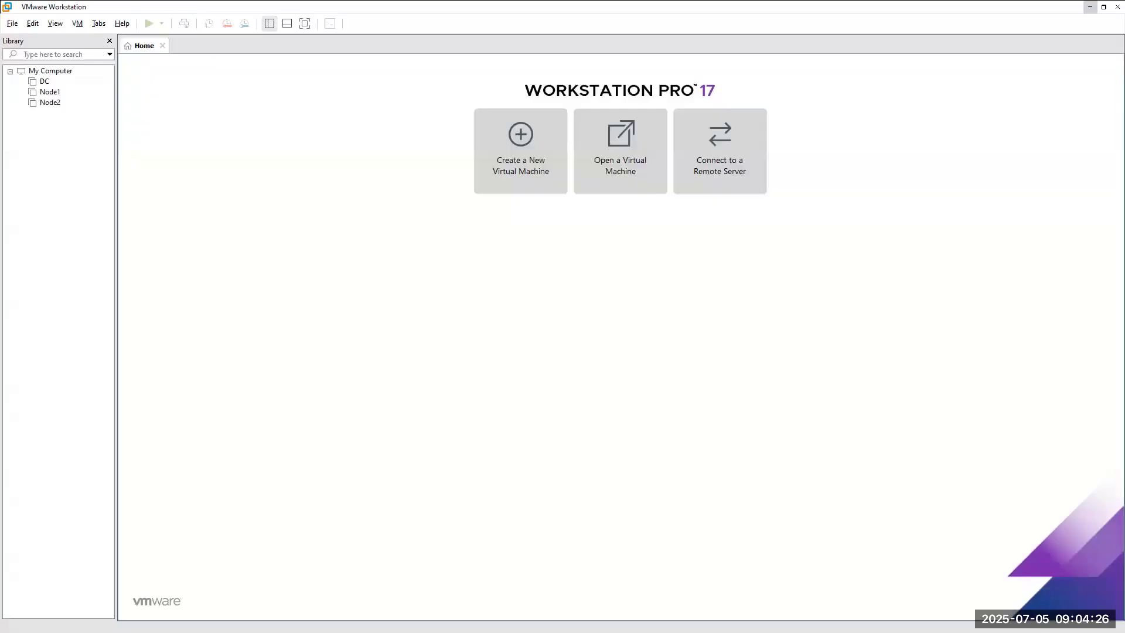
left_click(49, 93)
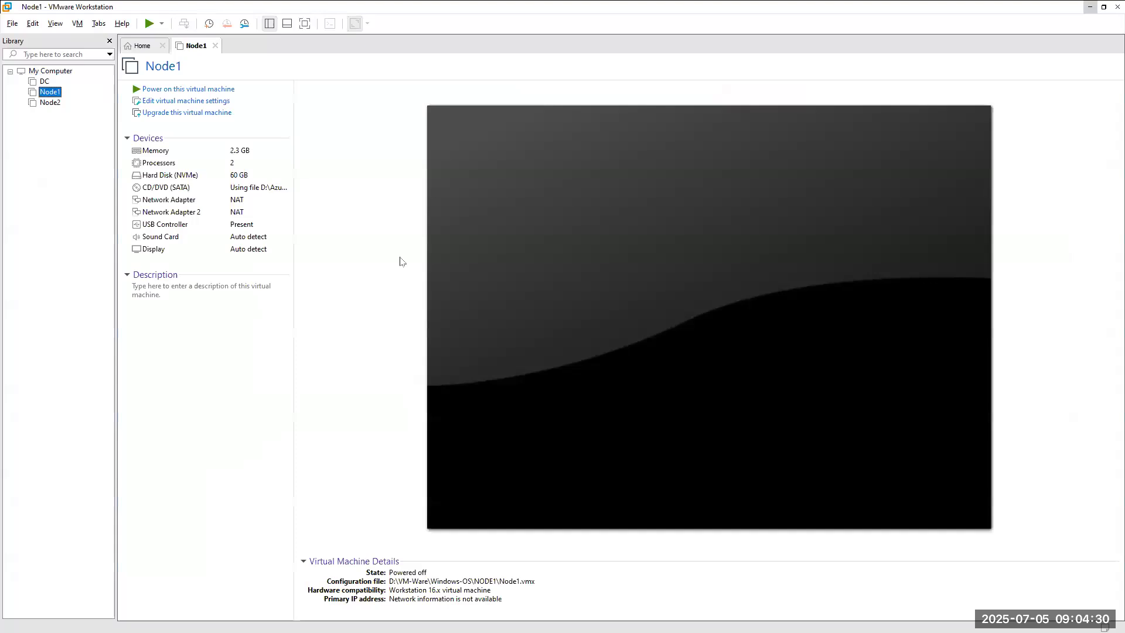
left_click(181, 89)
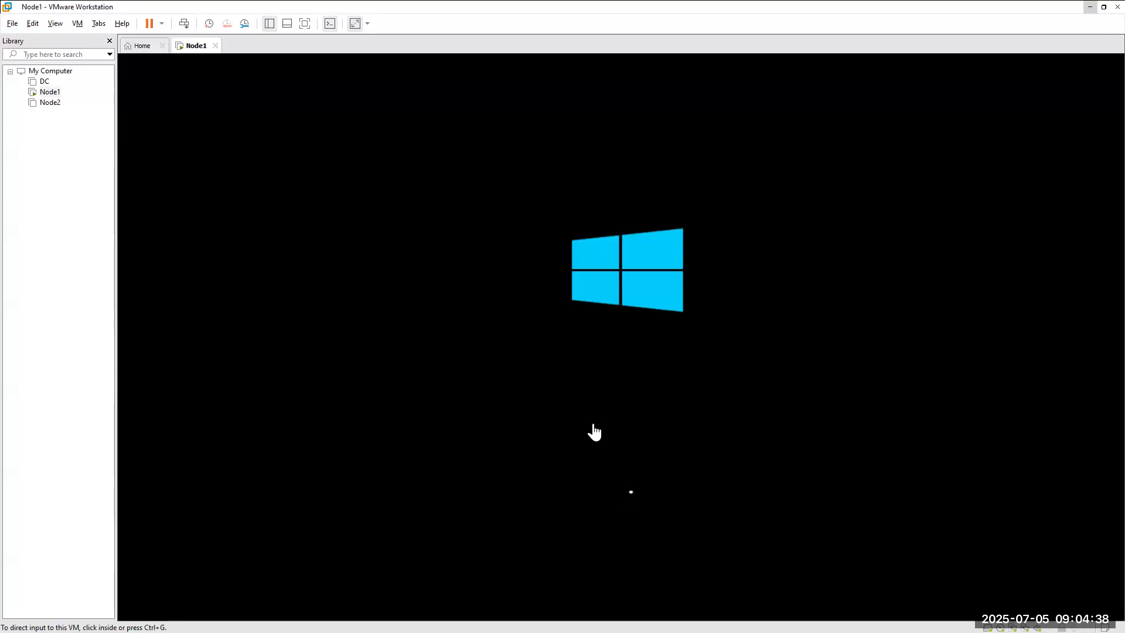
left_click(573, 418)
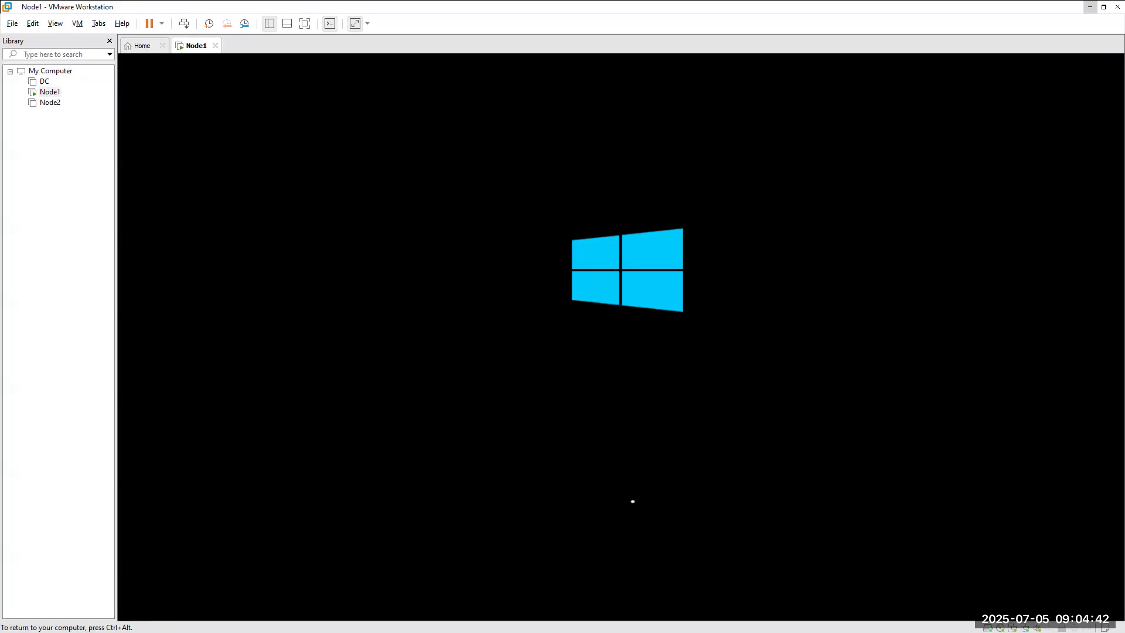
key("ctrl+alt")
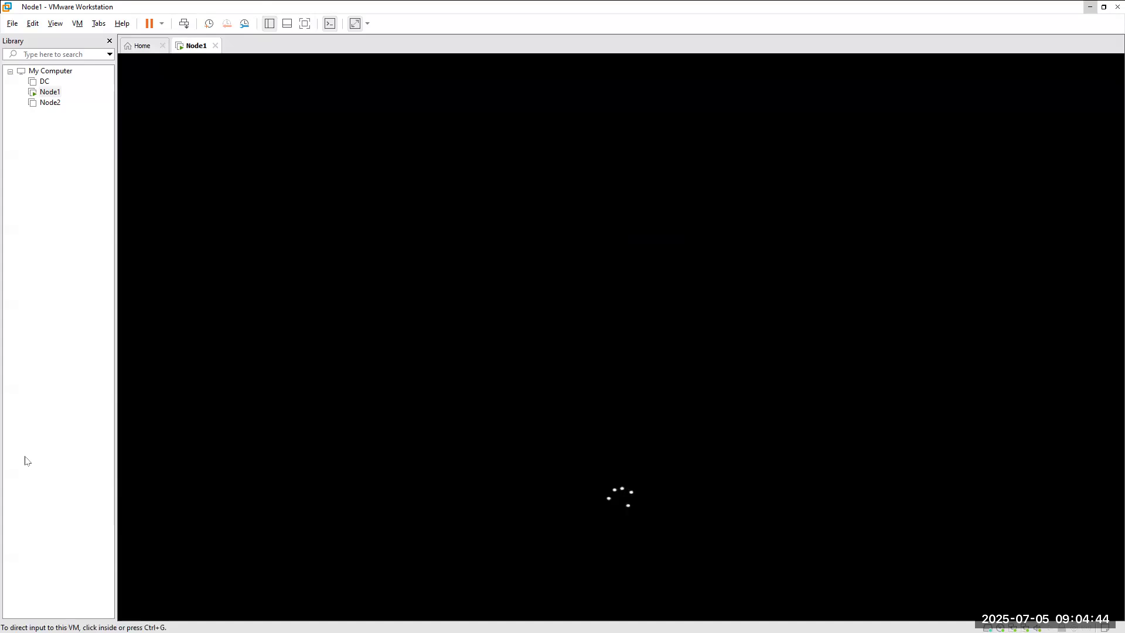
- Minimize VMware Workstation and return to the Database Engine Configuration page of SQL Server 2019 Setup
left_click(1089, 7)
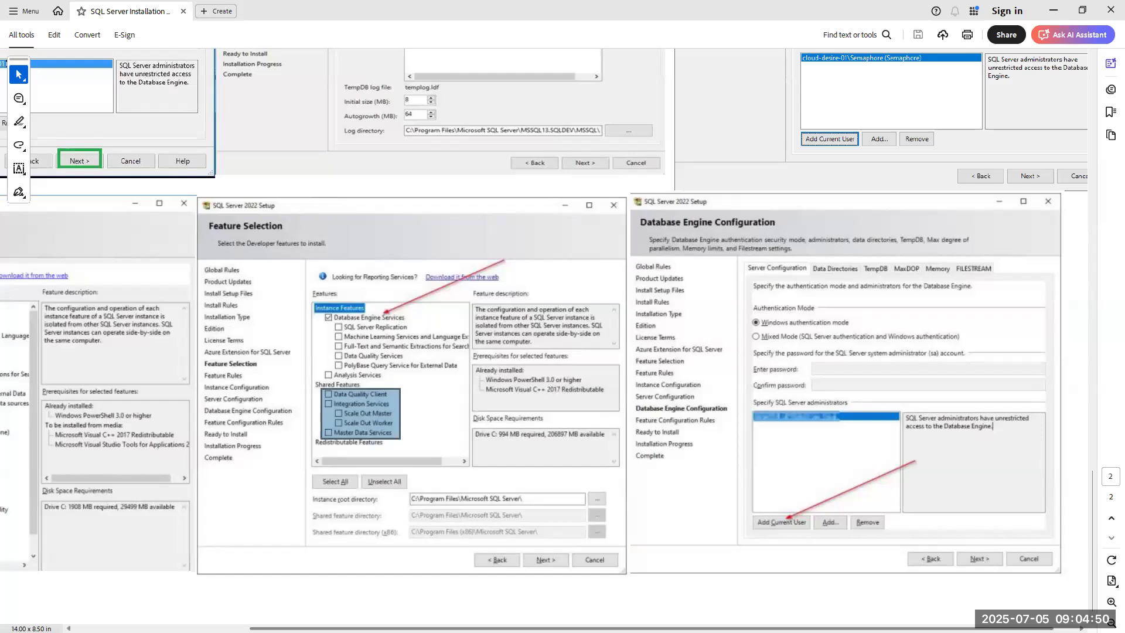
key("alt+Tab")
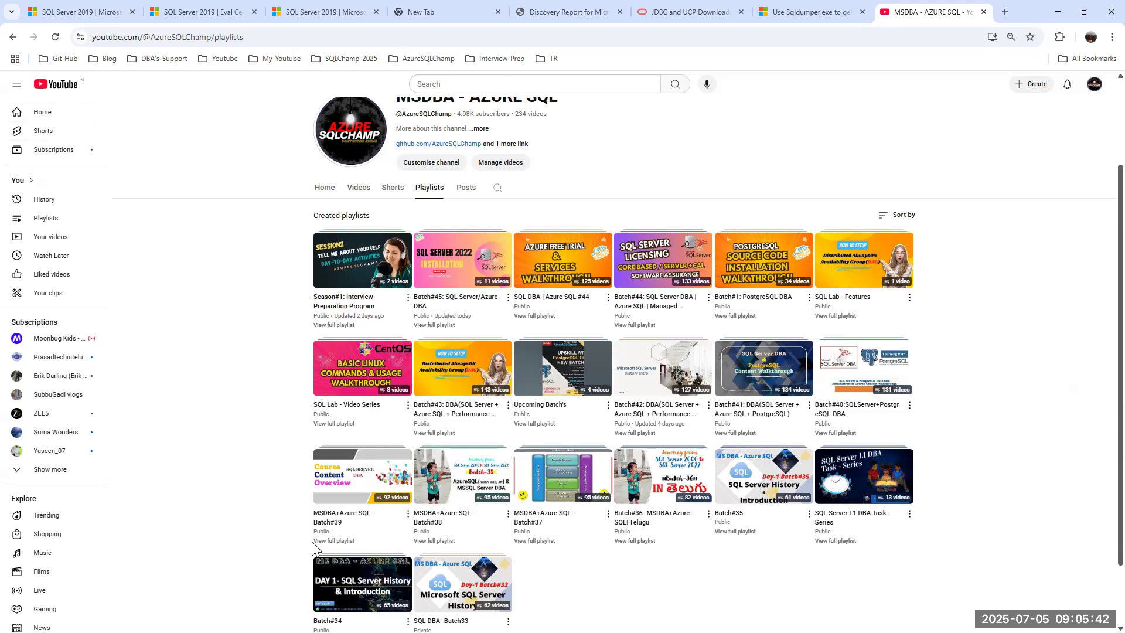
key("alt+Tab")
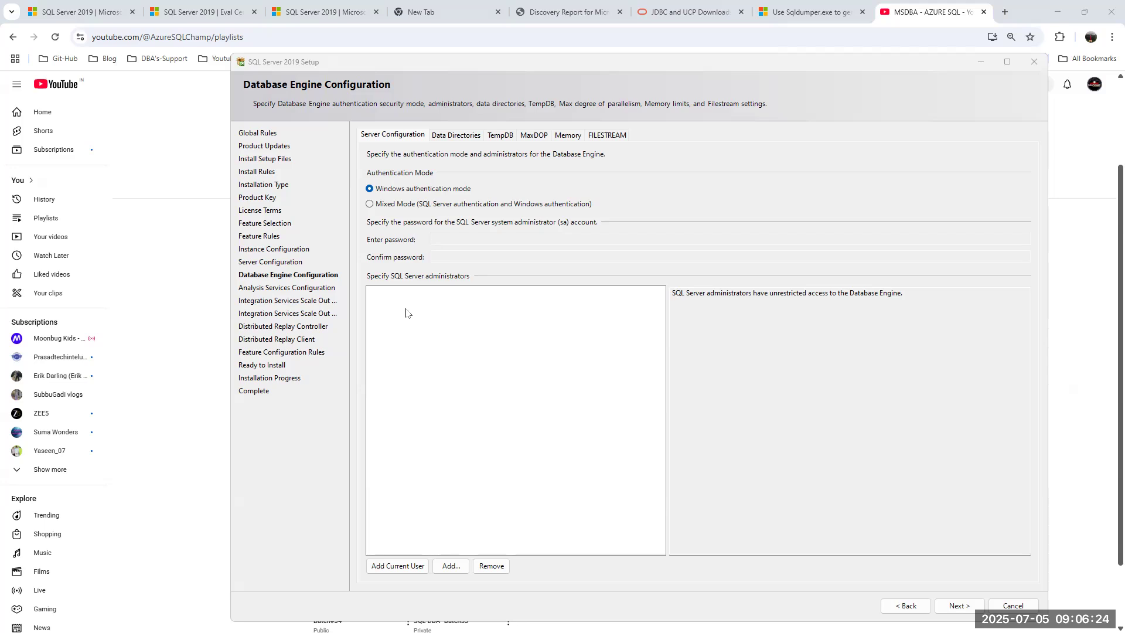
- Add the current user to the SQL Server administrators and check the signed-in account with whoami in the Developer Command Prompt
left_click(397, 566)
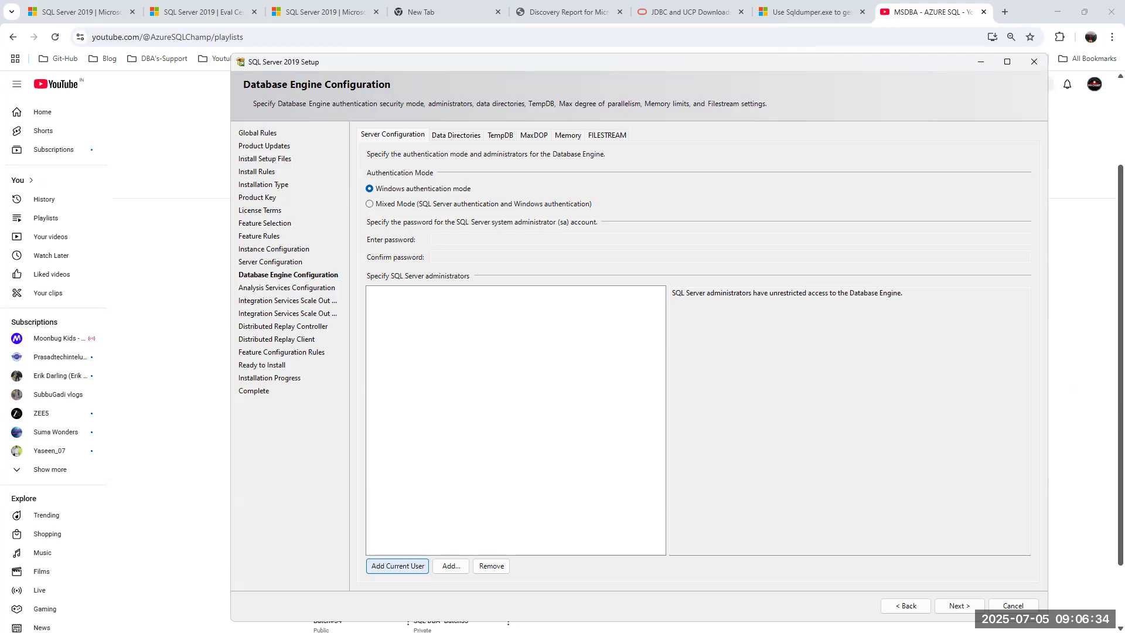
type("whoami")
key("Return")
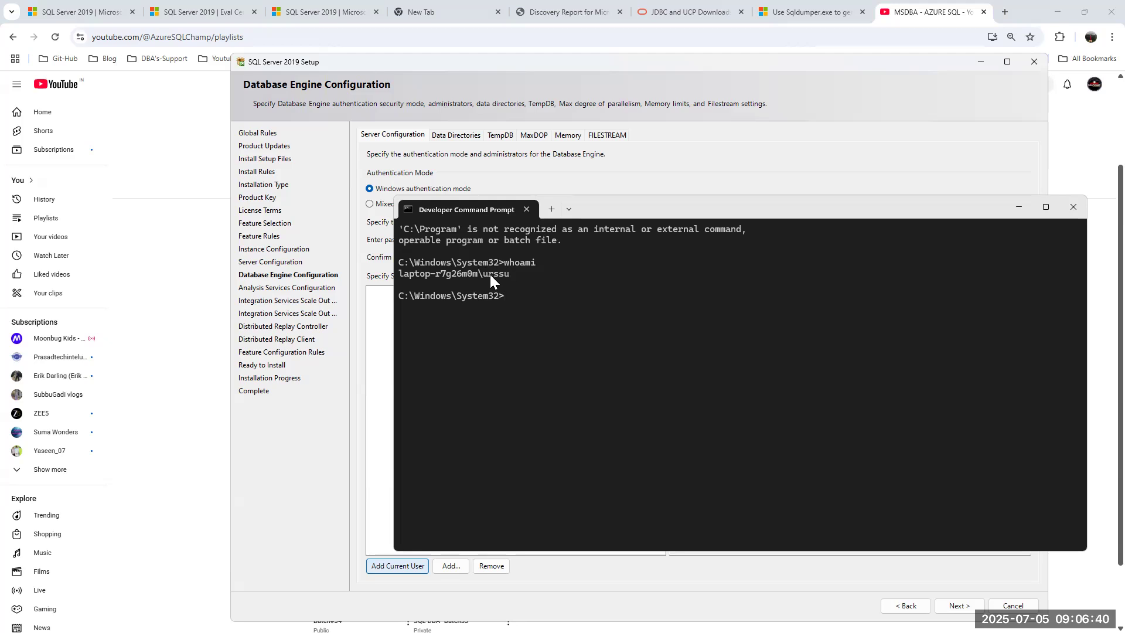
key("space")
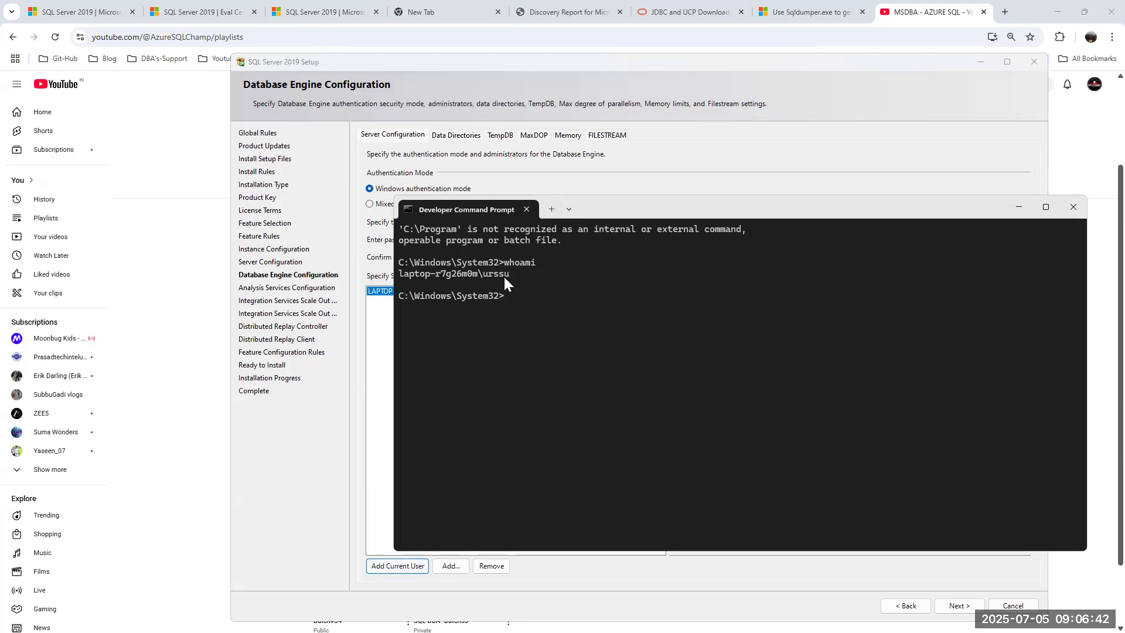
left_click(1020, 208)
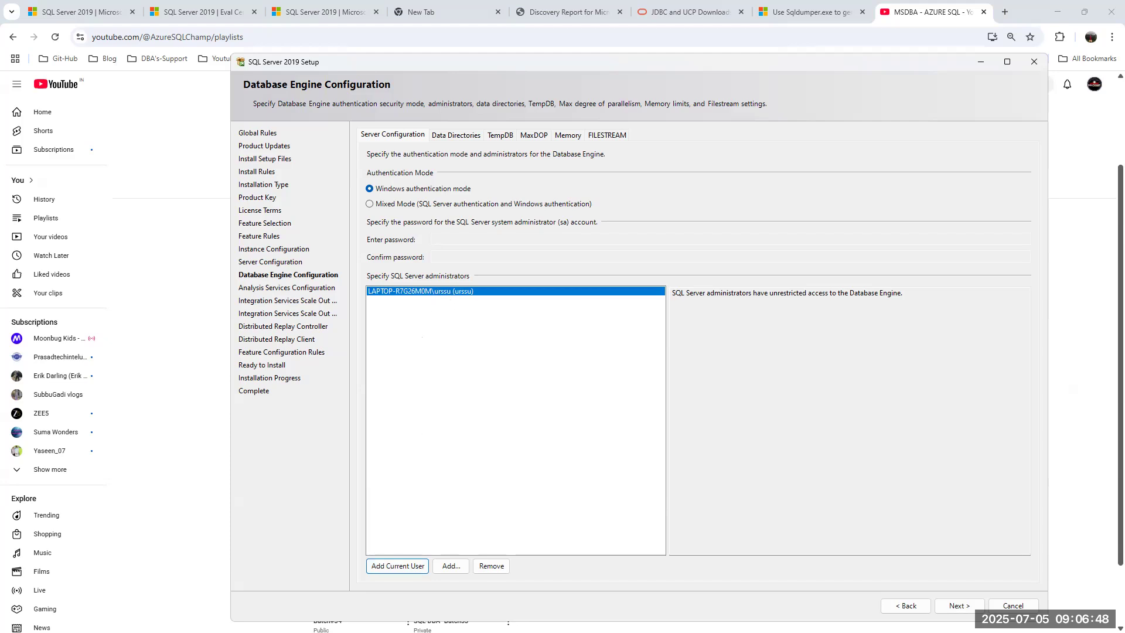
- Add the local account kms to the SQL Server administrators and remove it from the list again
left_click(451, 566)
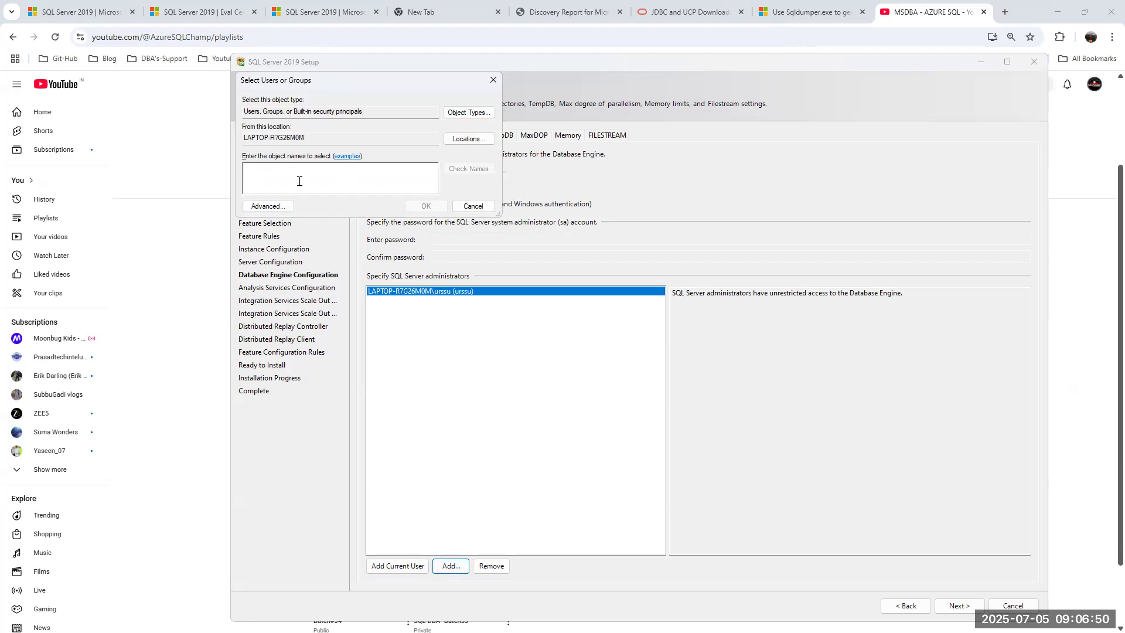
type("kms")
left_click(467, 169)
left_click(424, 206)
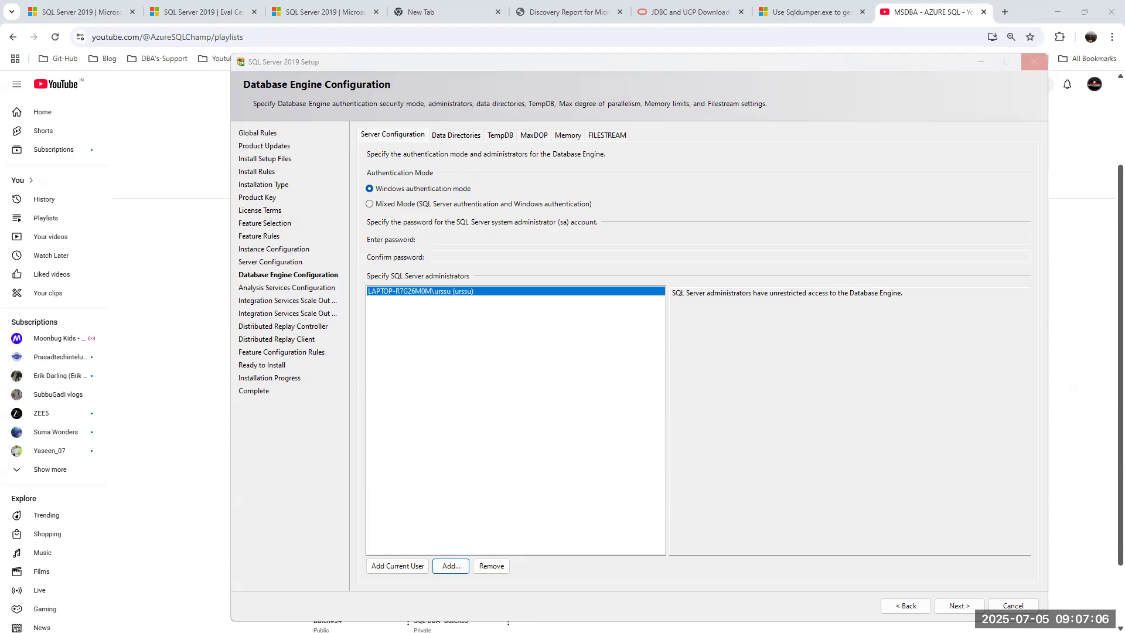
key("alt+Tab")
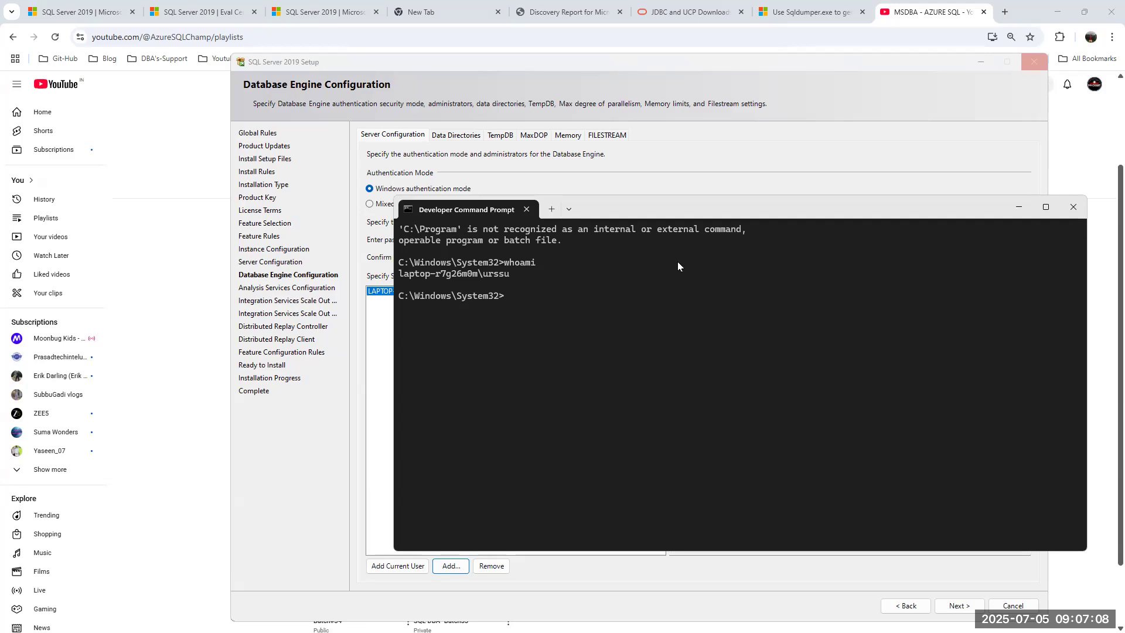
left_click(1019, 207)
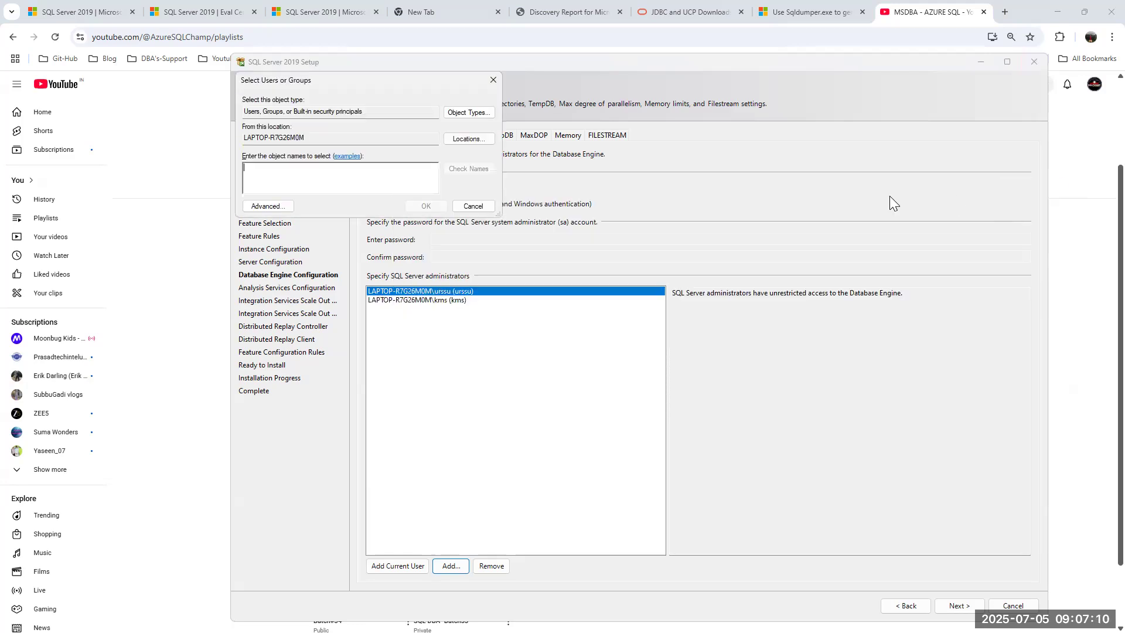
left_click(471, 205)
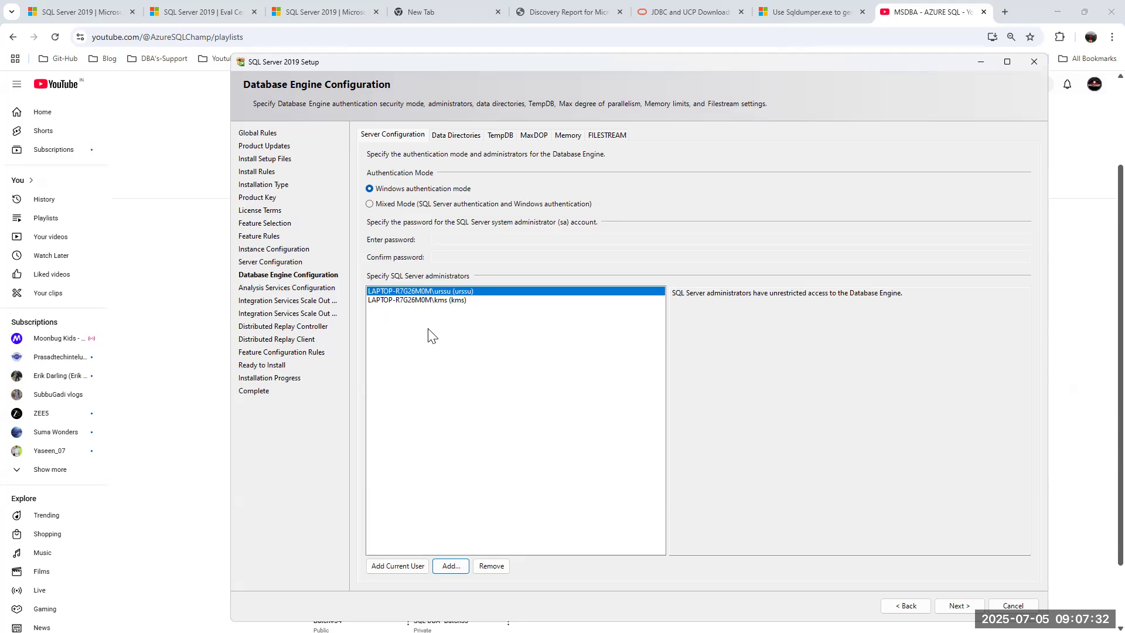
left_click(447, 302)
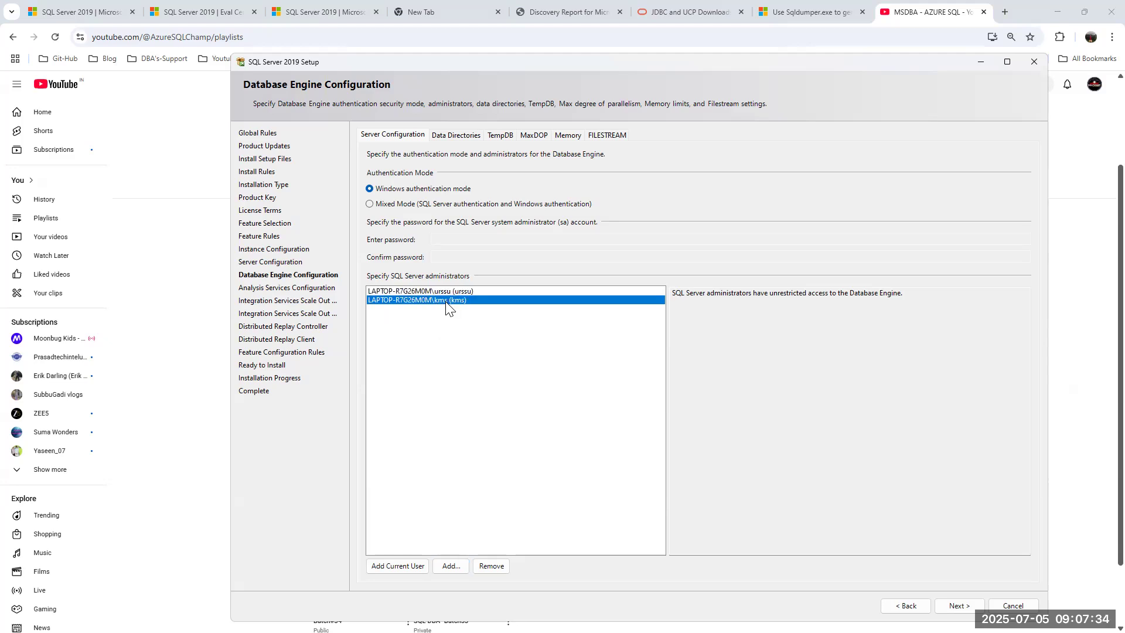
left_click(496, 566)
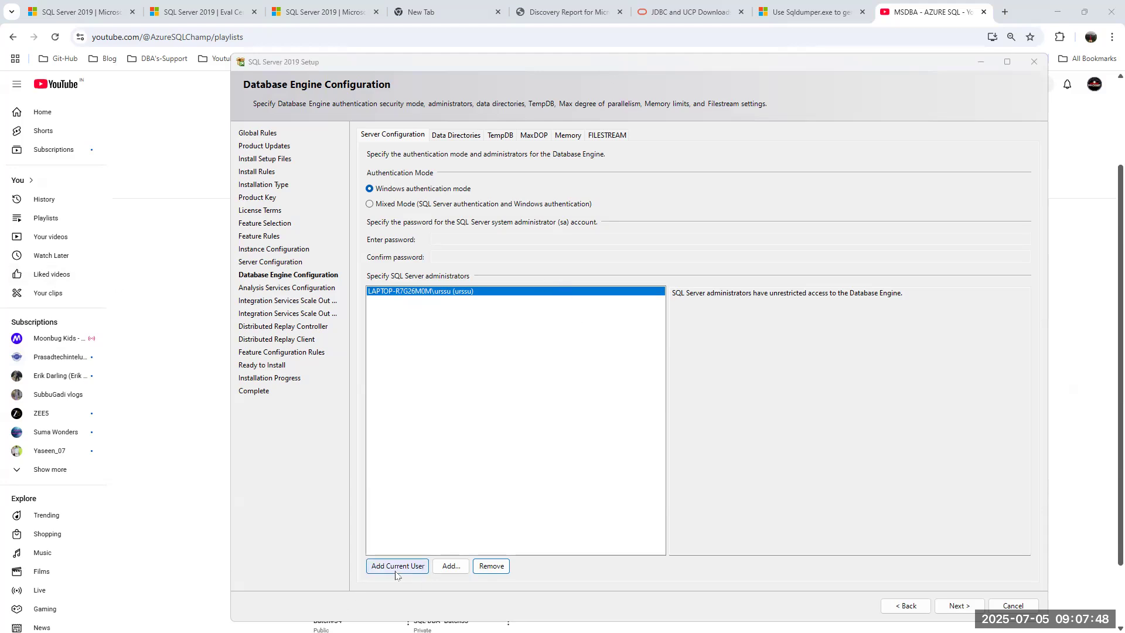
- Compare the Data Directories settings with the drive layout in the Batch#45-Running_Notes file in Notepad++, highlighting the binary files line
left_click(454, 135)
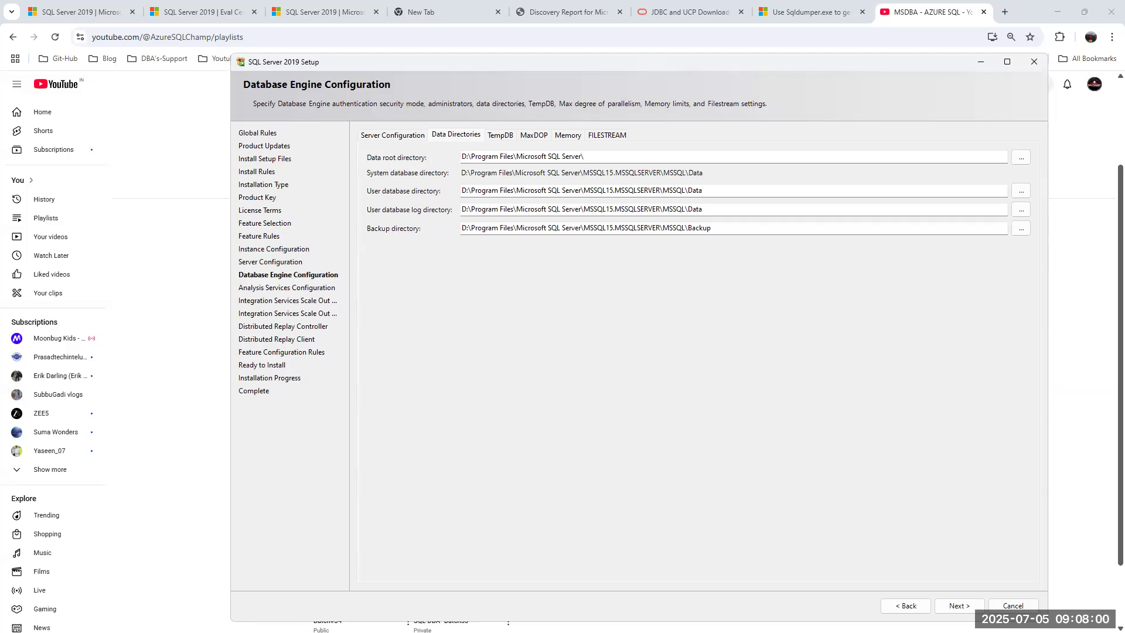
key("alt+Tab")
scroll(201, 293, "up", 13)
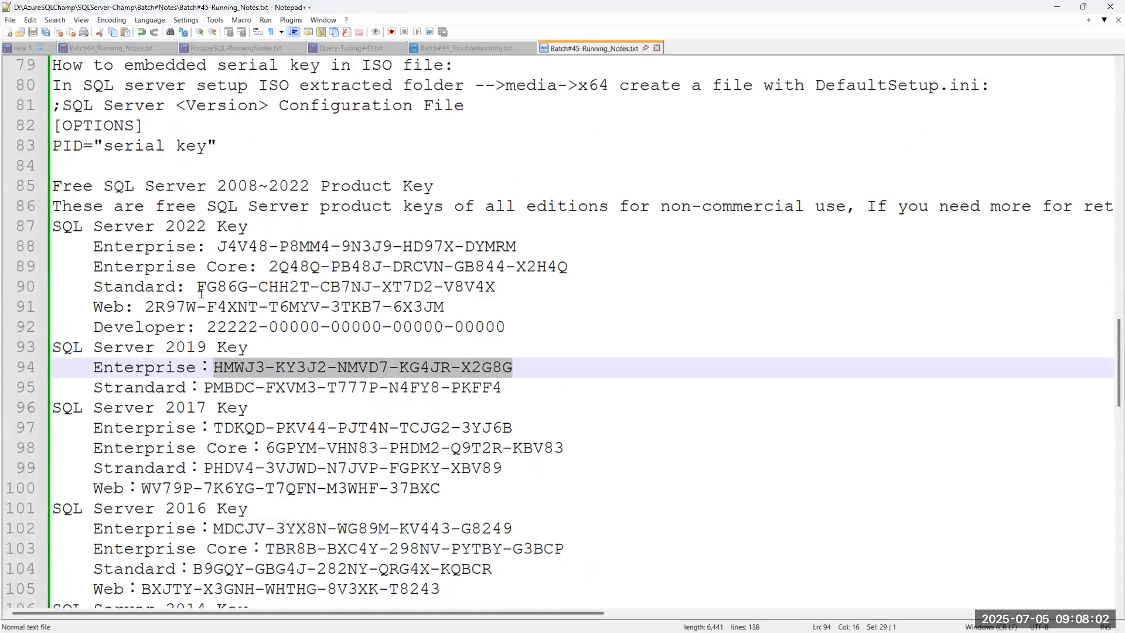
scroll(201, 293, "up", 13)
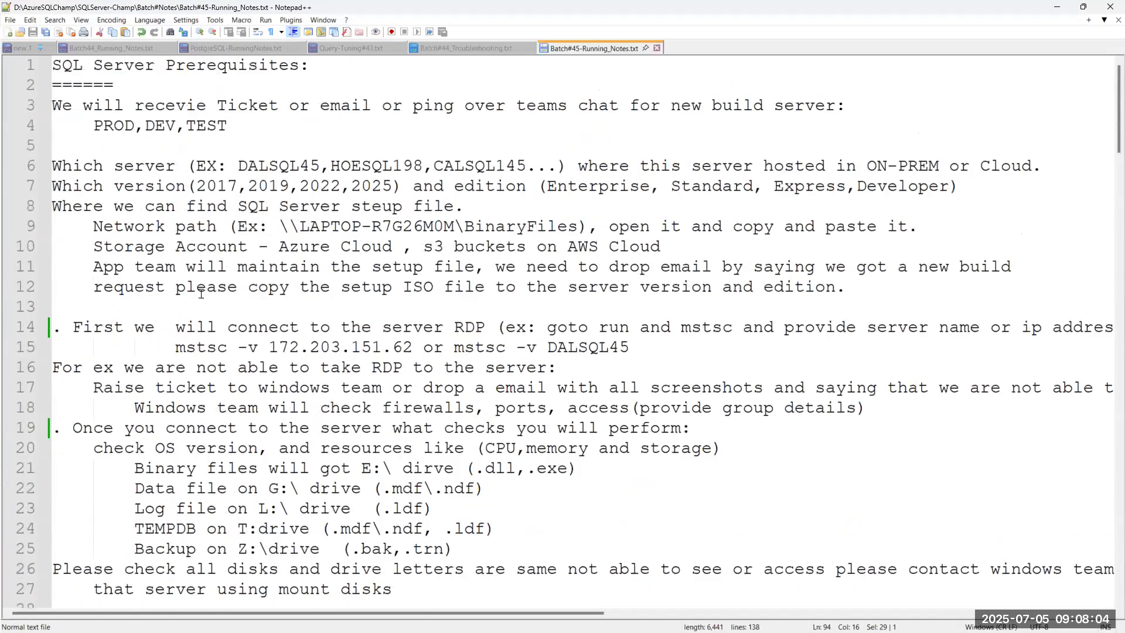
left_click_drag(134, 468, 578, 469)
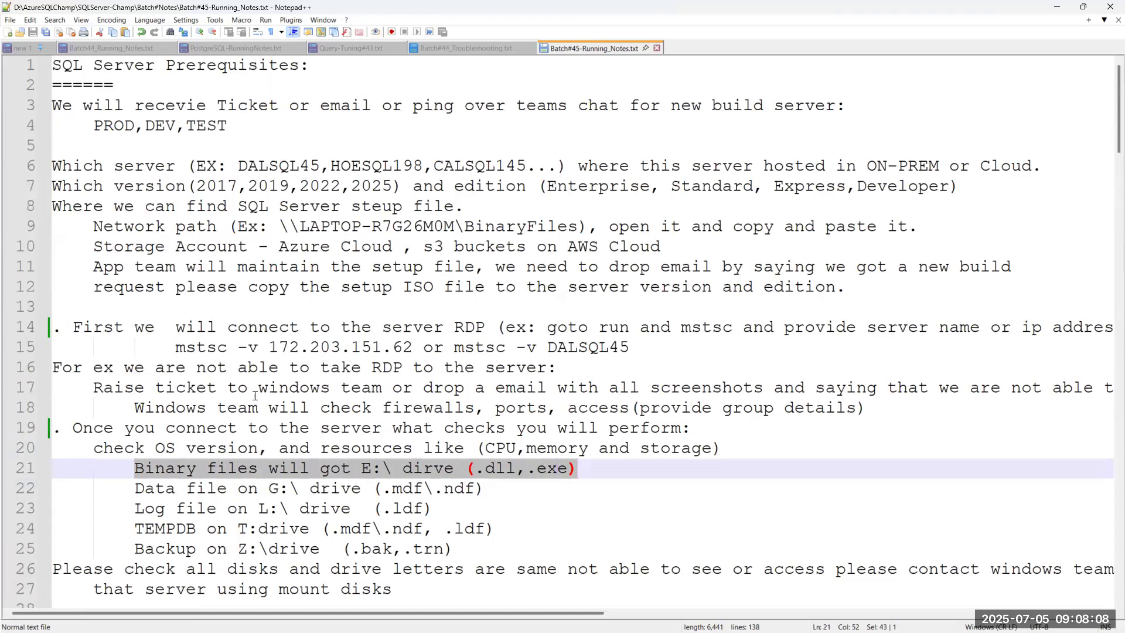
left_click(1055, 8)
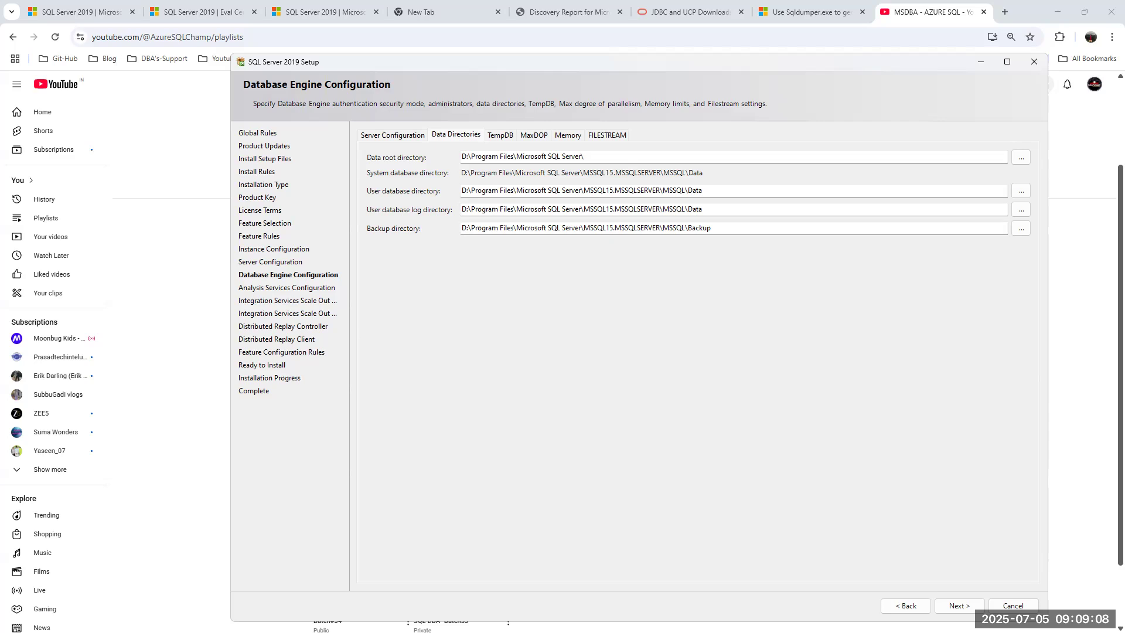
- Review the TempDB and Data Directories paths, check the drive notes in Notepad++ again, and return to SQL Server 2019 Setup
left_click(499, 139)
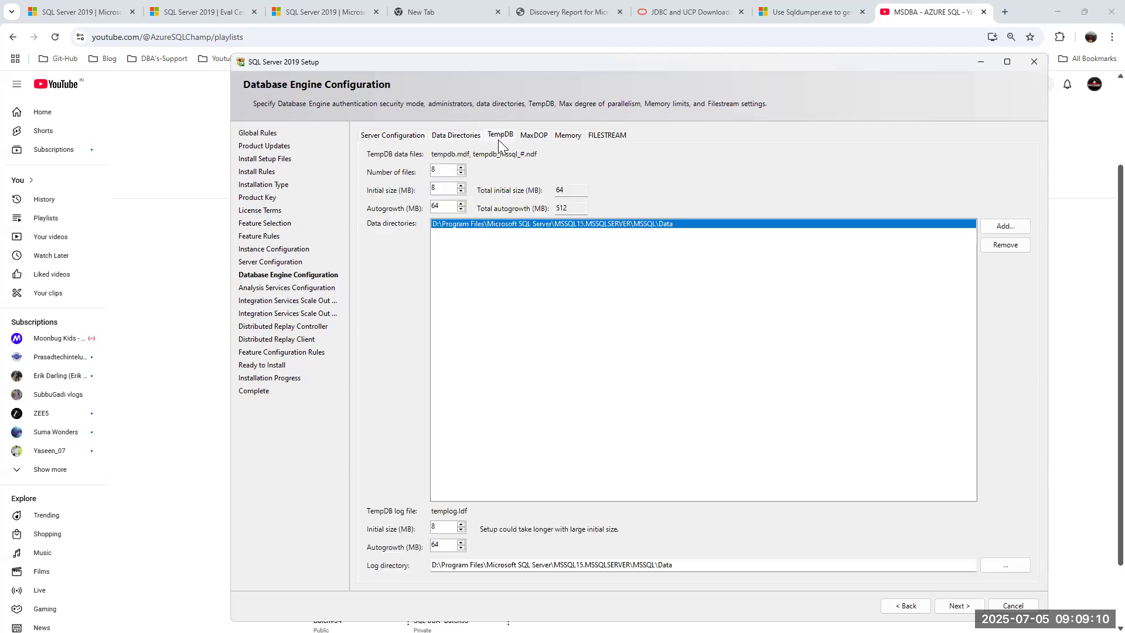
left_click(458, 134)
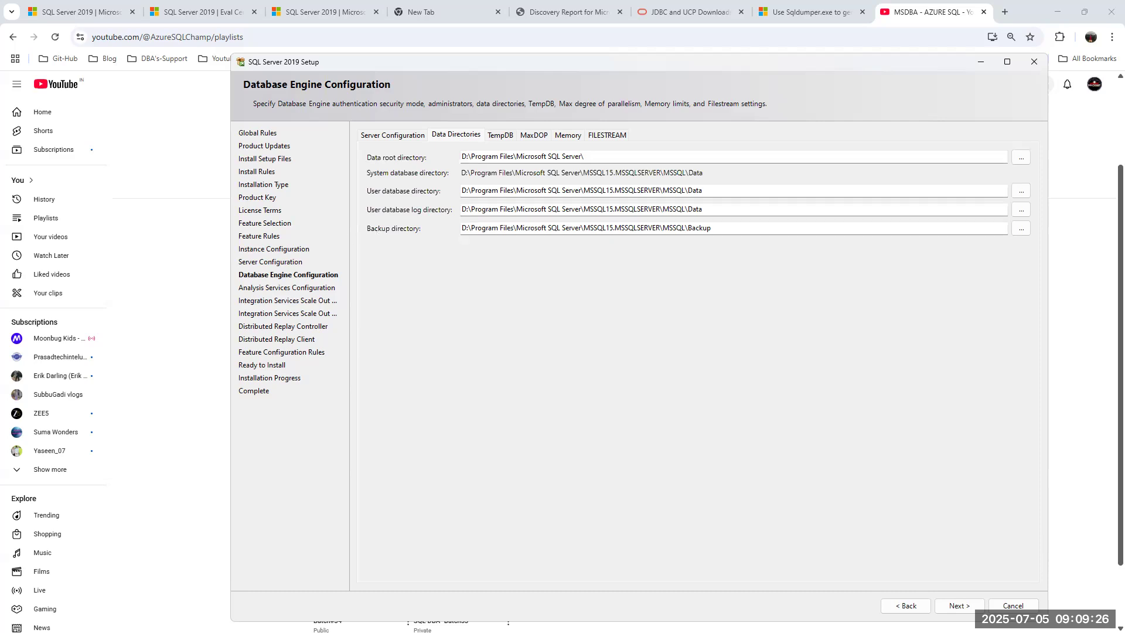
key("alt+Tab")
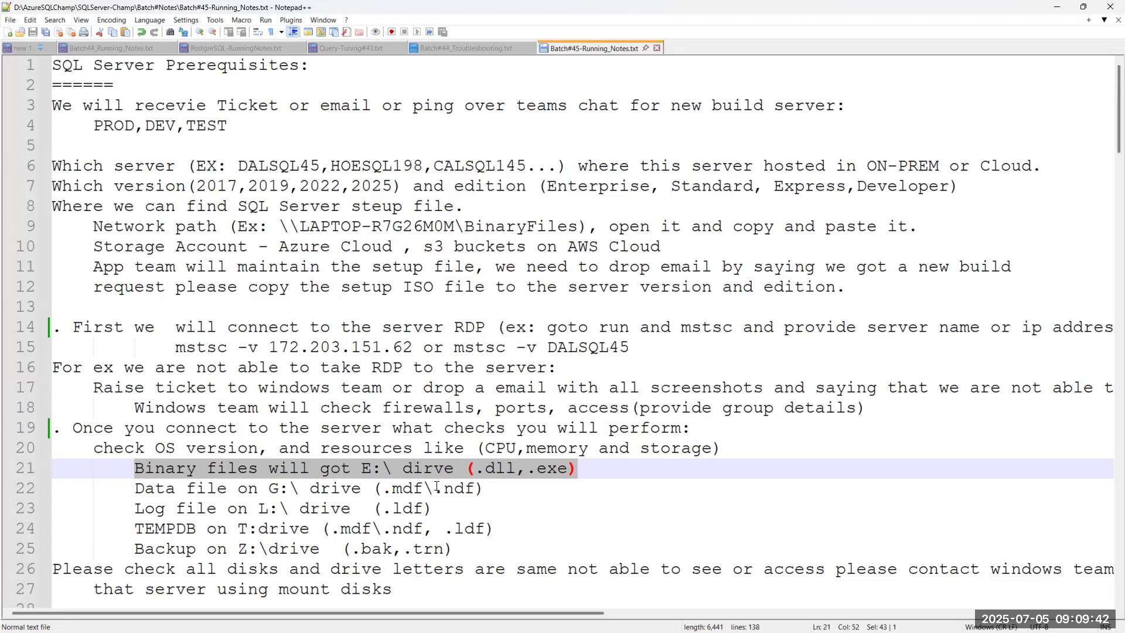
left_click(1065, 7)
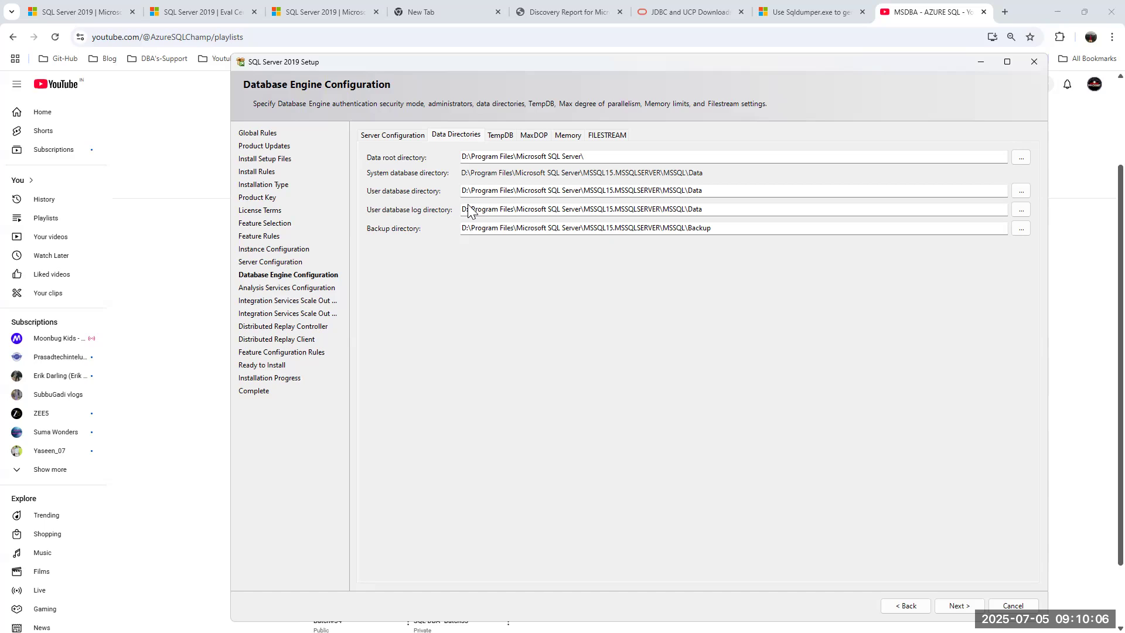
- Examine the TempDB file count, size and autogrowth settings, and recheck the authentication mode under Server Configuration
left_click(500, 135)
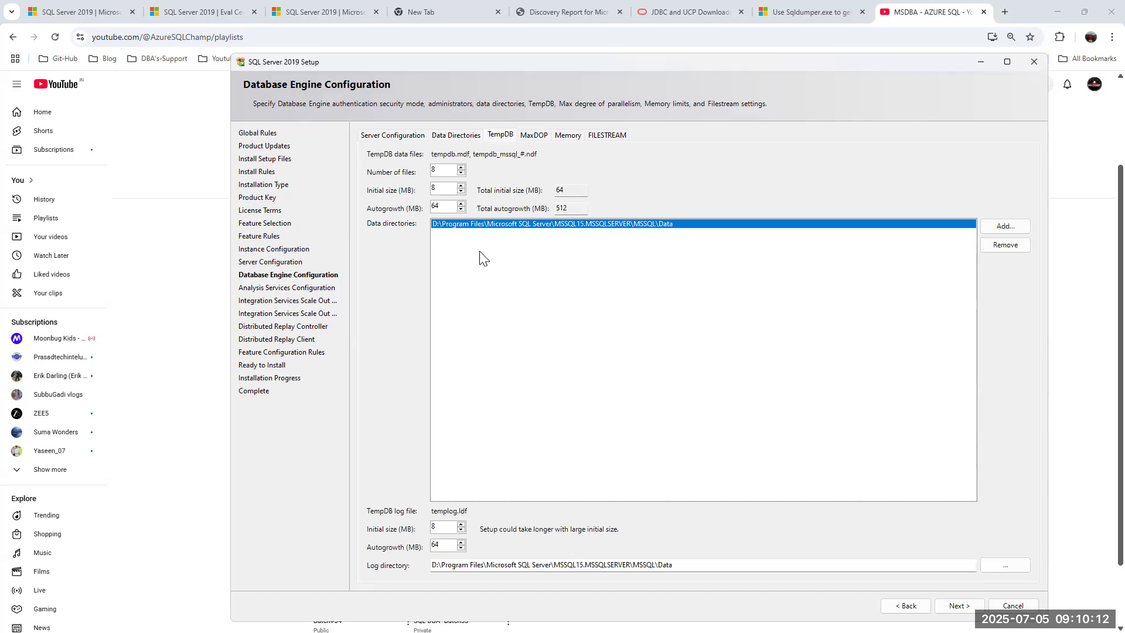
mouse_move(392, 177)
mouse_move(438, 211)
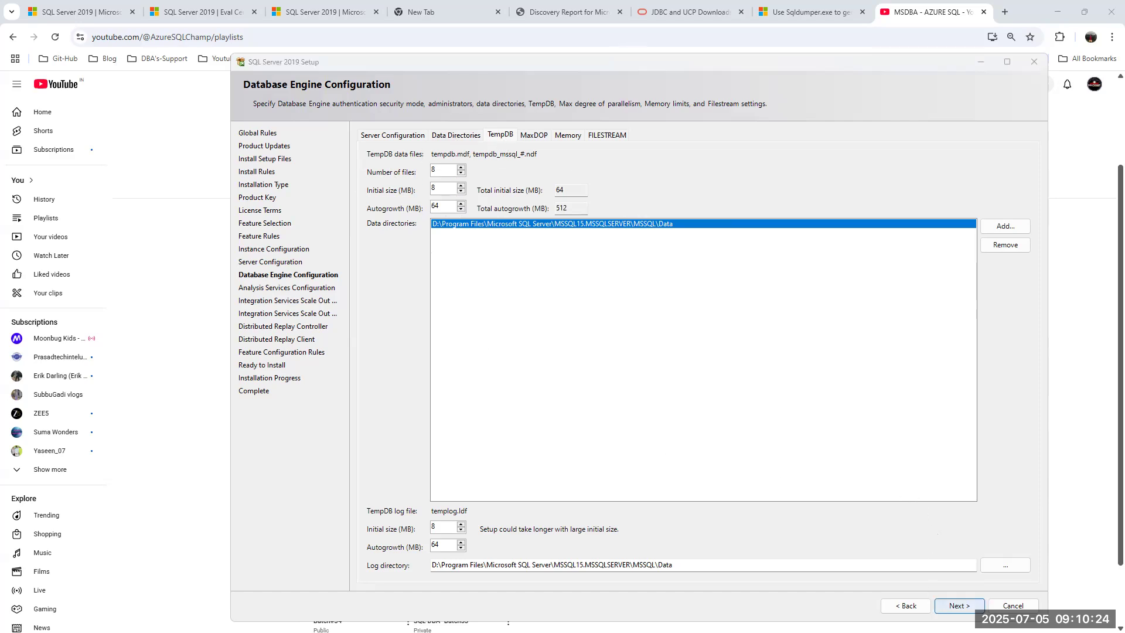
left_click(380, 136)
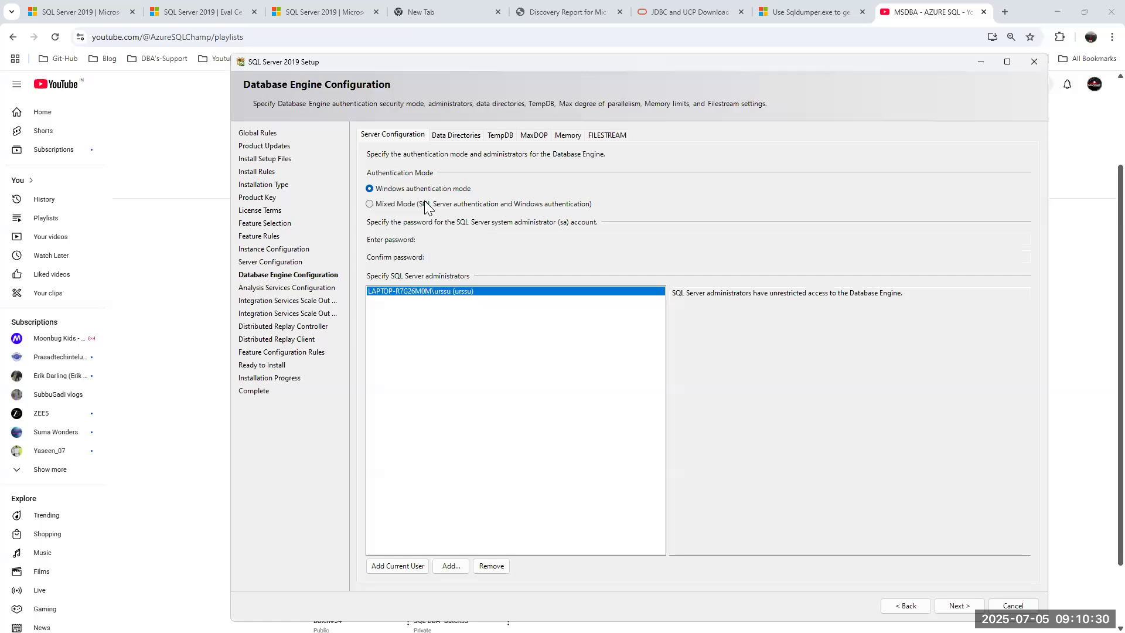
left_click(498, 136)
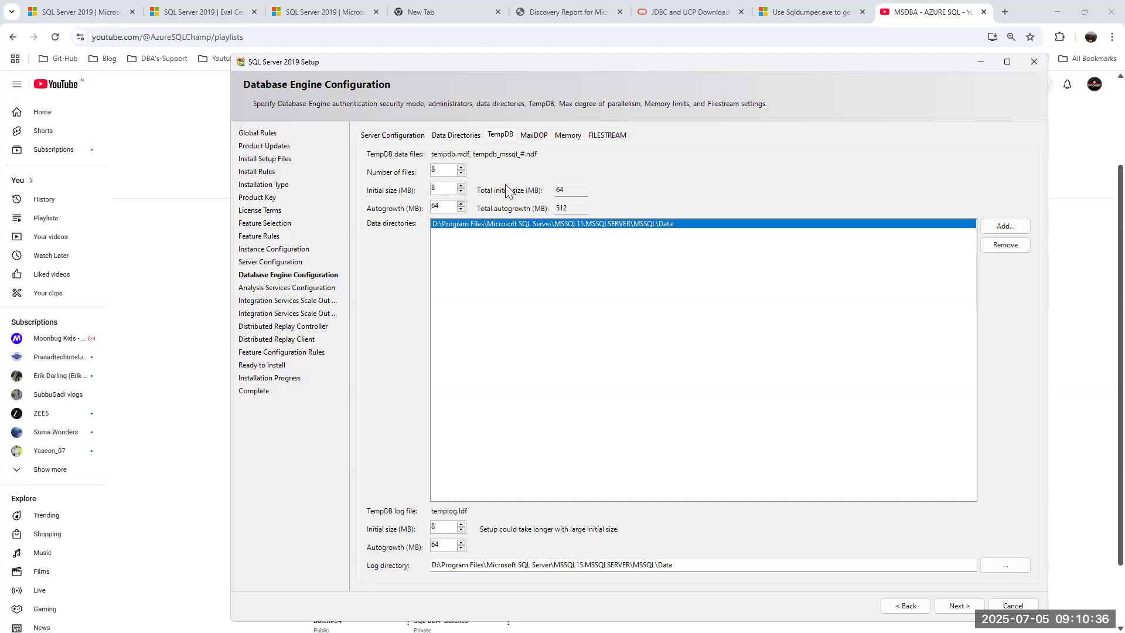
- Examine the MaxDOP, Memory and FILESTREAM settings of the Database Engine and compare them with the TempDB settings
left_click(533, 134)
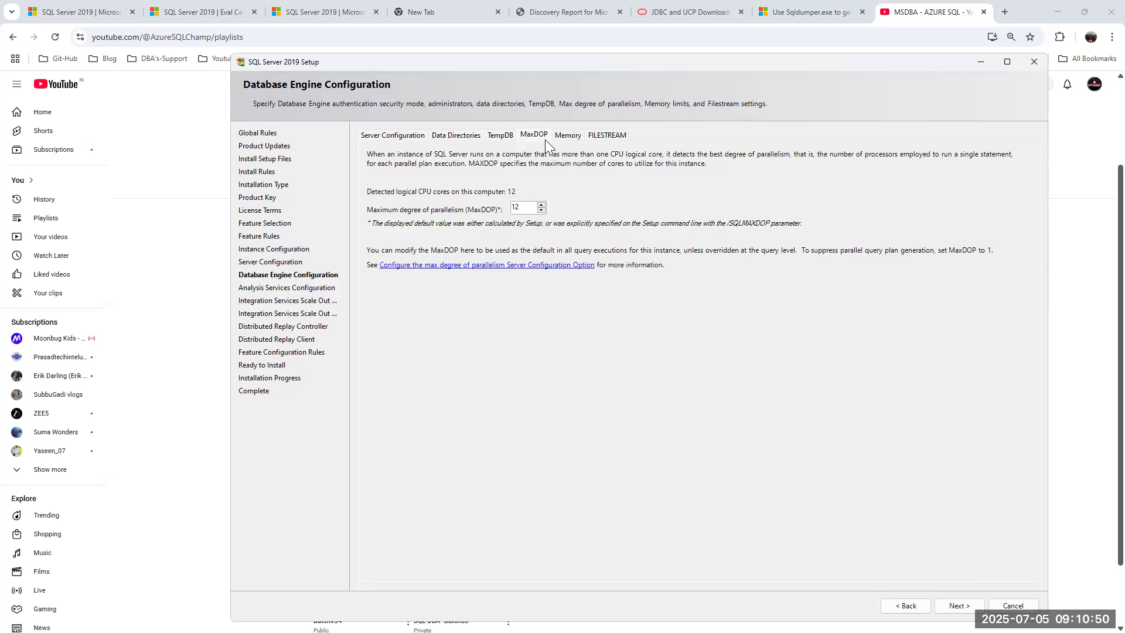
left_click(603, 136)
left_click(571, 137)
left_click(532, 136)
left_click(495, 136)
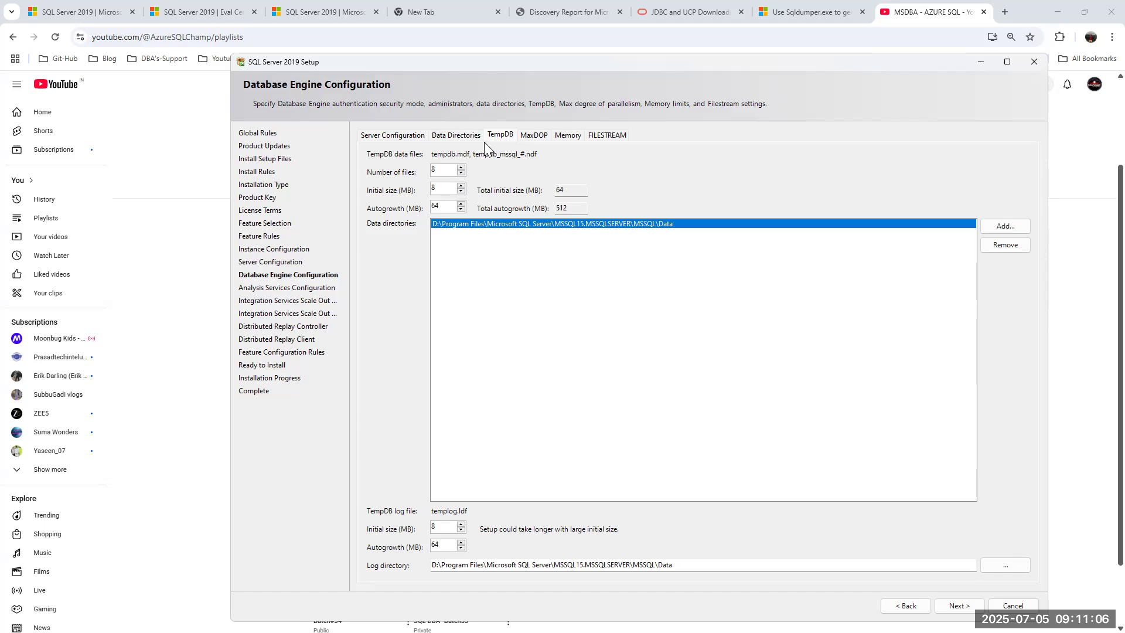
left_click(534, 135)
left_click(566, 135)
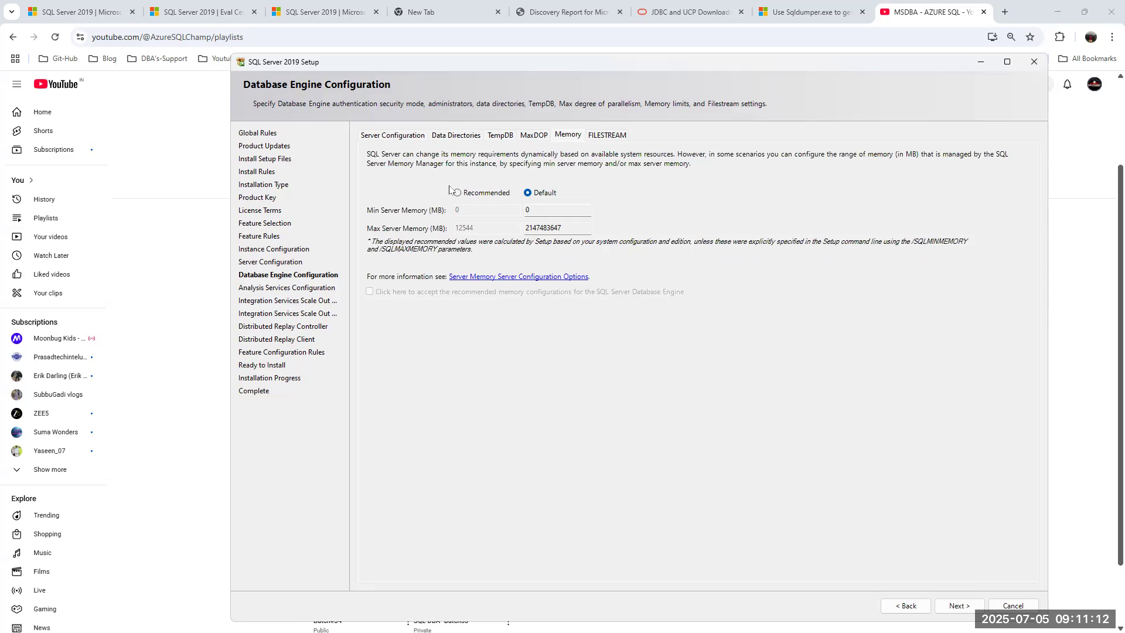
left_click(531, 138)
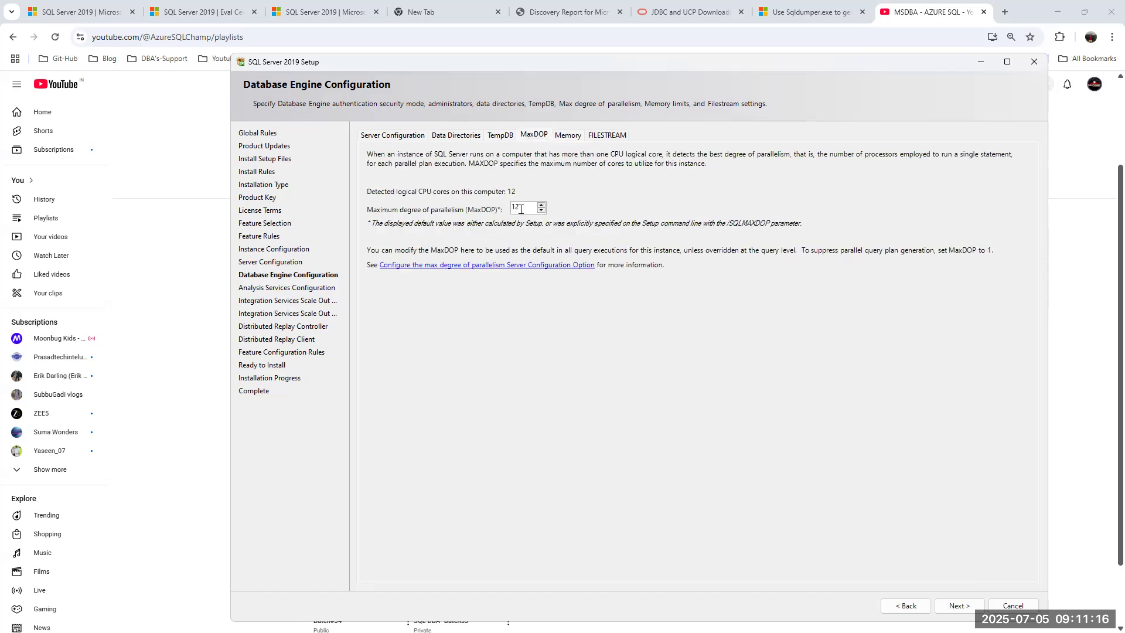
left_click(497, 138)
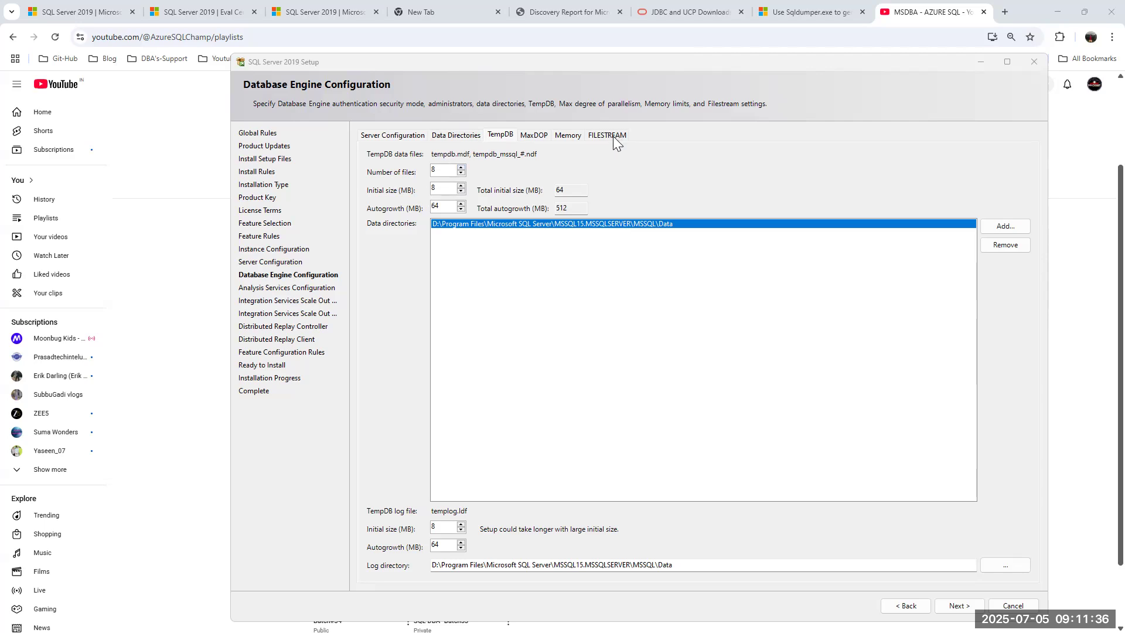
- Show Data Directories, bracket the database directories and the log and backup directories in red, and draw a tick over TempDB
left_click(455, 136)
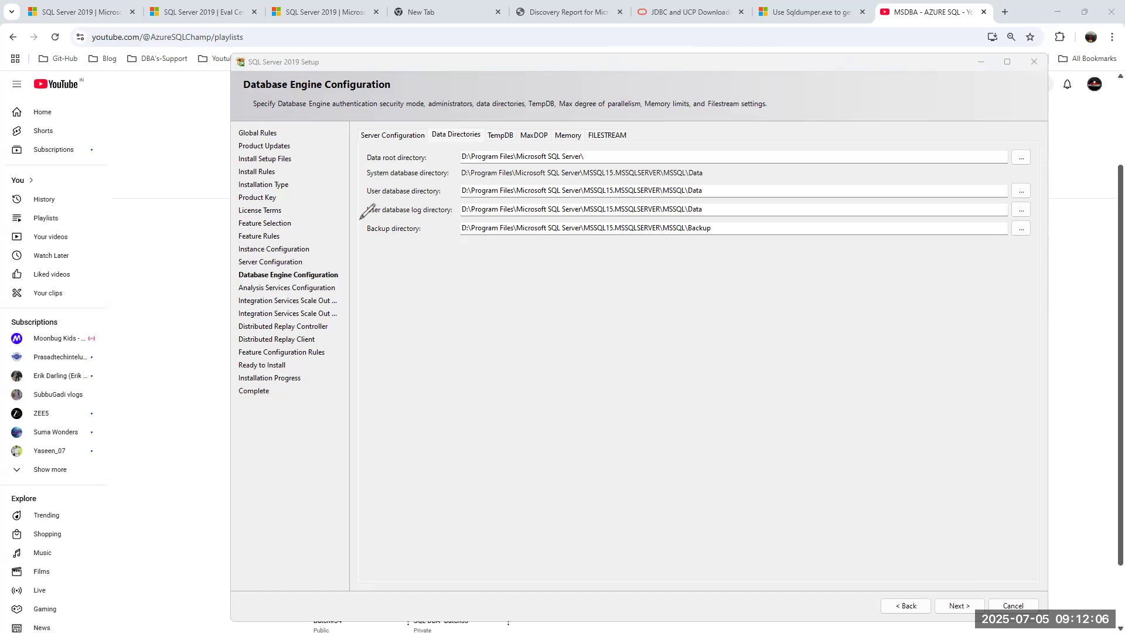
left_click_drag(356, 210, 359, 240)
left_click_drag(364, 155, 364, 197)
mouse_move(496, 121)
left_mouse_down()
mouse_move(507, 128)
mouse_move(548, 88)
left_mouse_up()
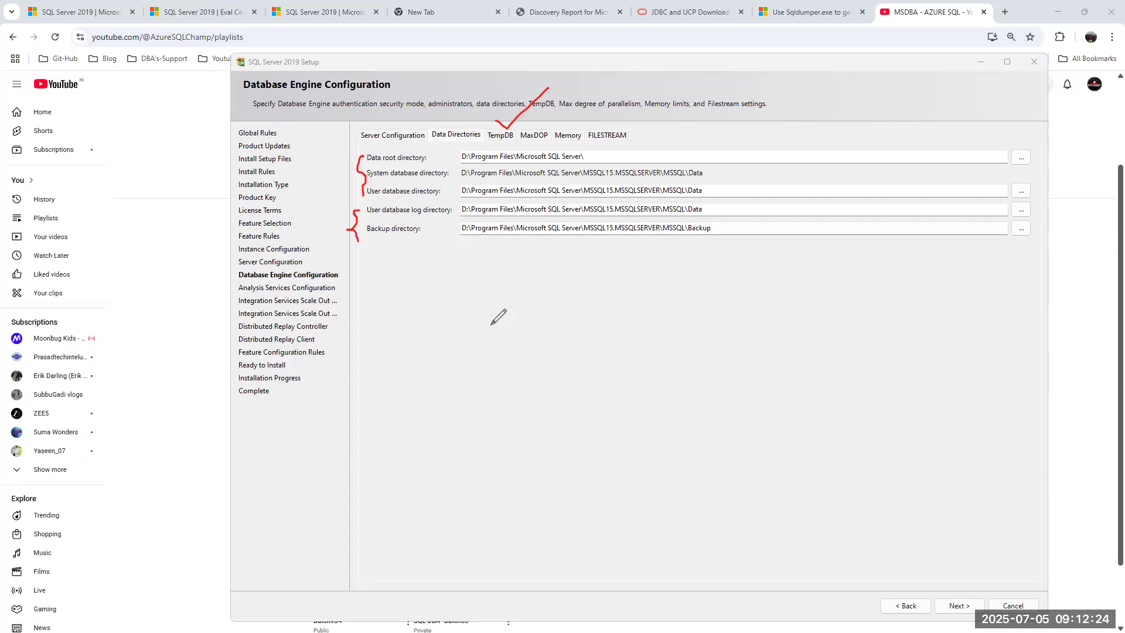
- Handwrite the drive letters D, E and F in red in the empty area below the directory paths
mouse_move(403, 325)
left_mouse_down()
mouse_move(411, 340)
mouse_move(402, 343)
left_mouse_up()
left_click_drag(524, 277, 537, 309)
left_click_drag(636, 246, 621, 291)
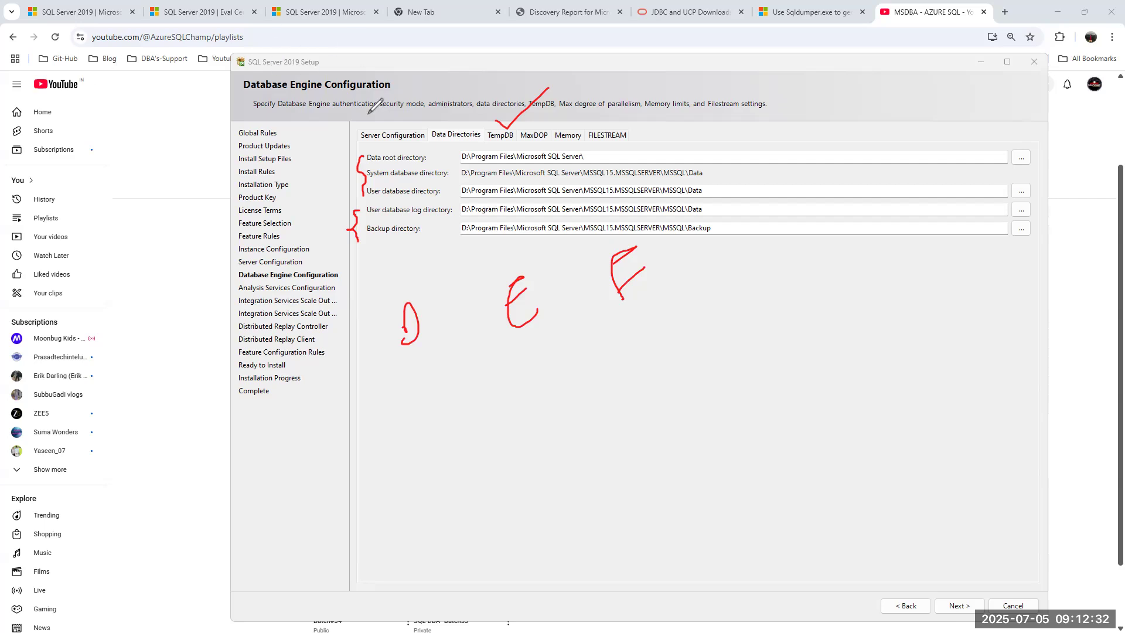
- Draw red ticks over the data root, user database, log and backup directory labels, plus a second tick over TempDB
left_click_drag(375, 144, 436, 96)
mouse_move(406, 188)
left_mouse_down()
mouse_move(422, 195)
mouse_move(484, 149)
left_mouse_up()
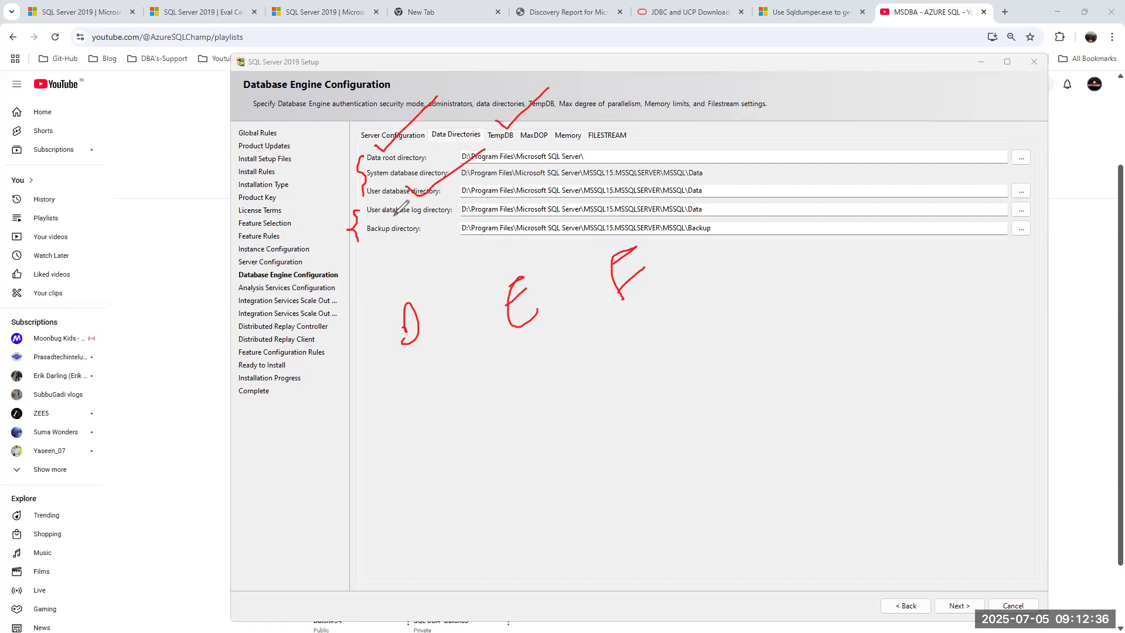
mouse_move(382, 237)
left_mouse_down()
mouse_move(416, 254)
mouse_move(452, 237)
left_mouse_up()
left_click_drag(508, 139, 550, 105)
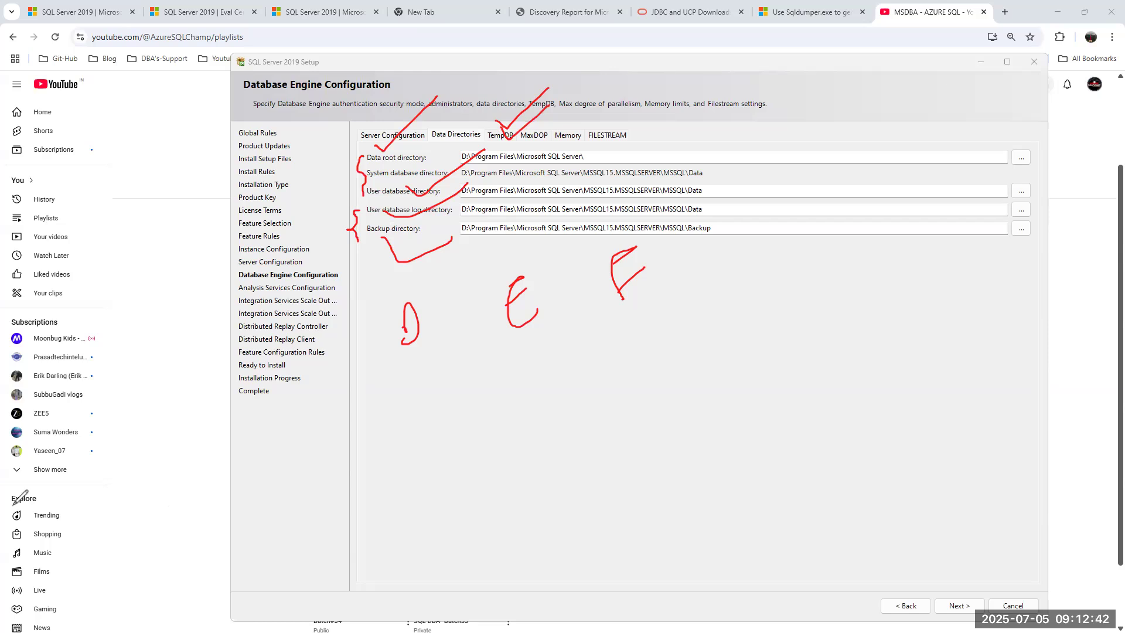
- Handwrite red numbers around the drive letters D, E and F, add a circled 1, and clear all the annotations
left_click_drag(504, 403, 553, 365)
mouse_move(494, 402)
left_mouse_down()
mouse_move(558, 391)
mouse_move(515, 483)
left_mouse_up()
mouse_move(399, 463)
left_mouse_down()
mouse_move(427, 451)
mouse_move(407, 501)
left_mouse_up()
left_click_drag(452, 460, 426, 521)
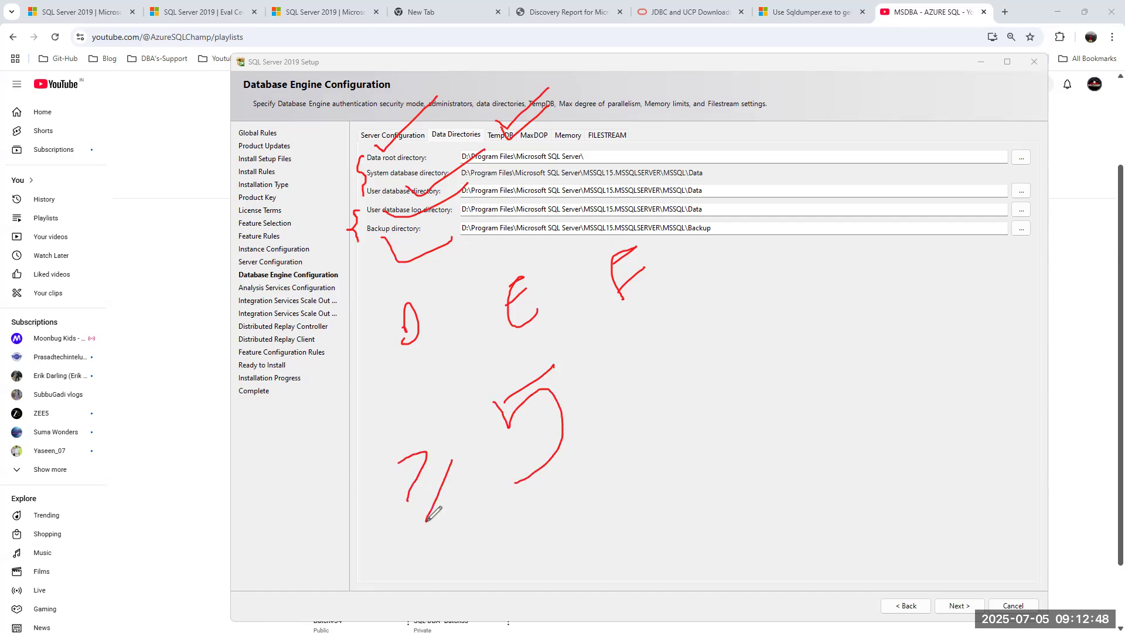
mouse_move(652, 393)
left_mouse_down()
mouse_move(675, 378)
mouse_move(675, 423)
left_mouse_up()
left_click_drag(692, 387, 692, 427)
mouse_move(694, 343)
left_mouse_down()
mouse_move(741, 339)
mouse_move(739, 358)
left_mouse_up()
left_click_drag(824, 289, 844, 329)
left_click_drag(817, 250, 798, 324)
left_click_drag(828, 365, 812, 225)
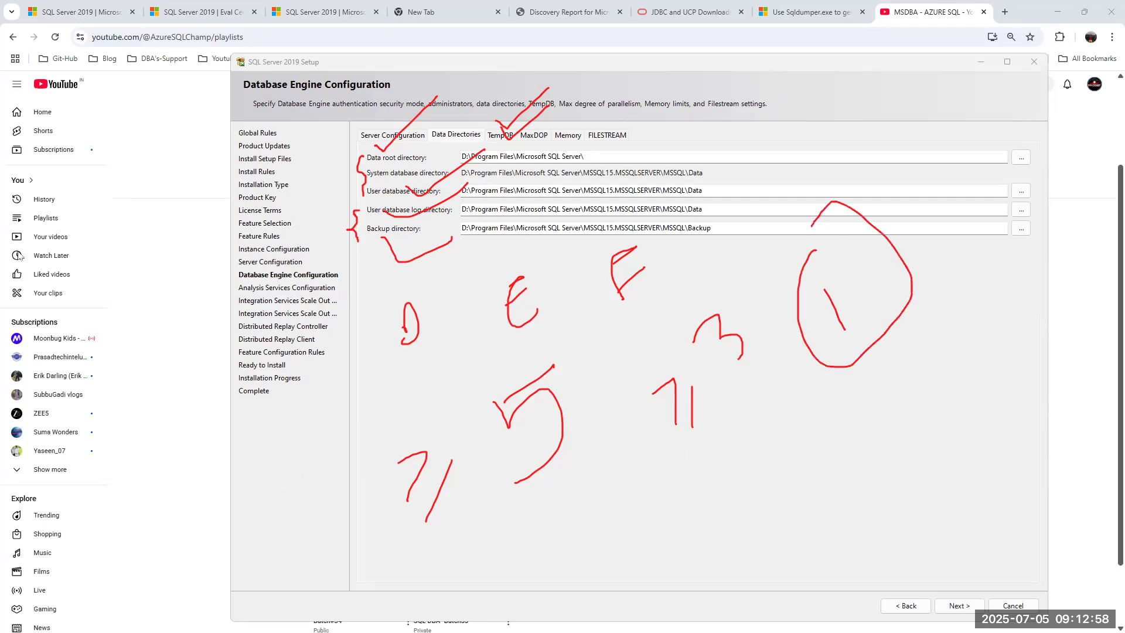
key("Escape")
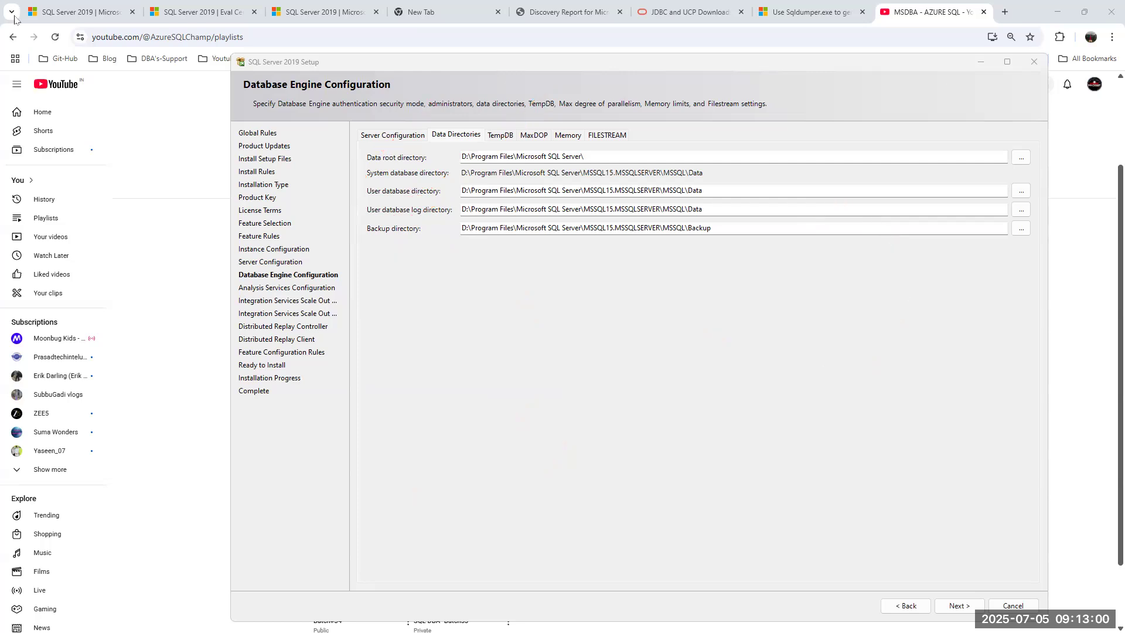
- Check the drives and their free space under This PC in File Explorer and return to the setup wizard
key("alt+Tab")
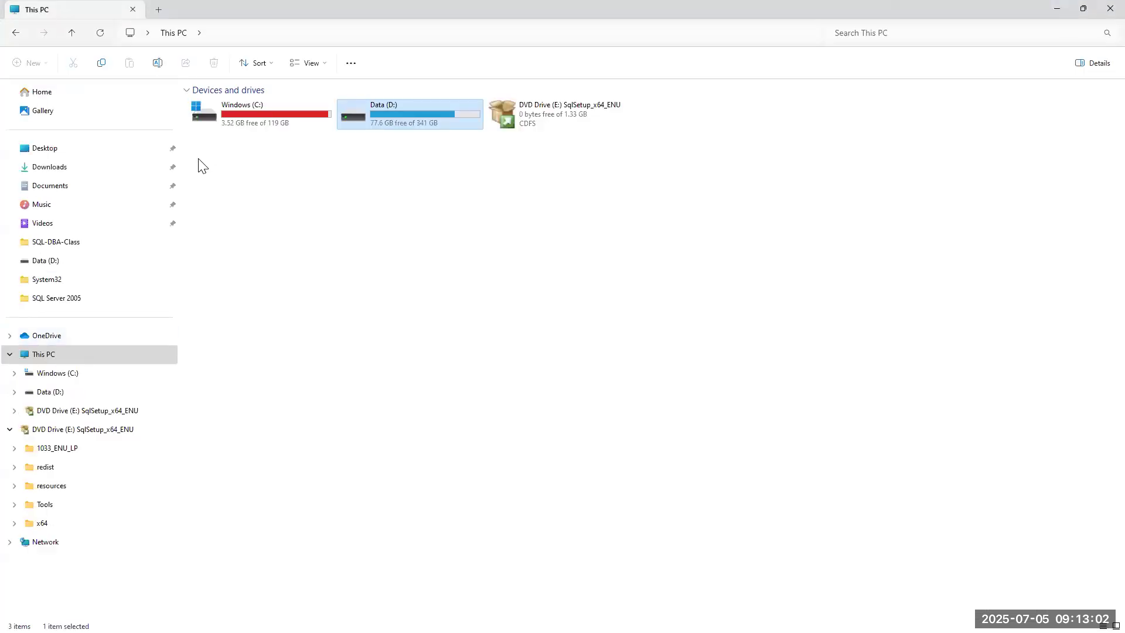
left_click(49, 355)
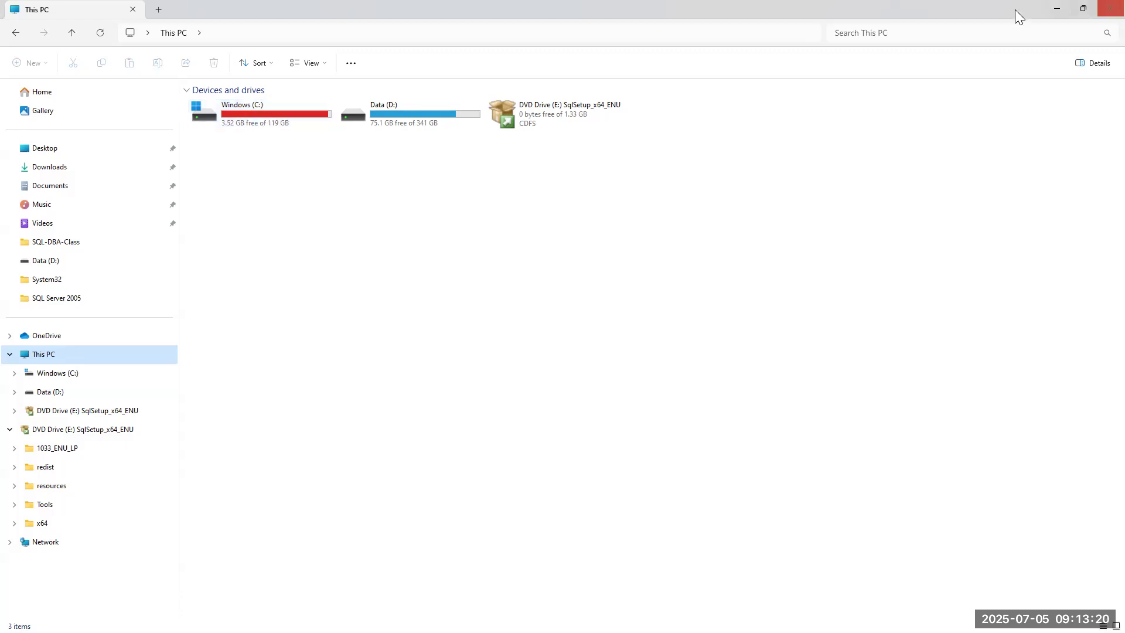
left_click(1057, 9)
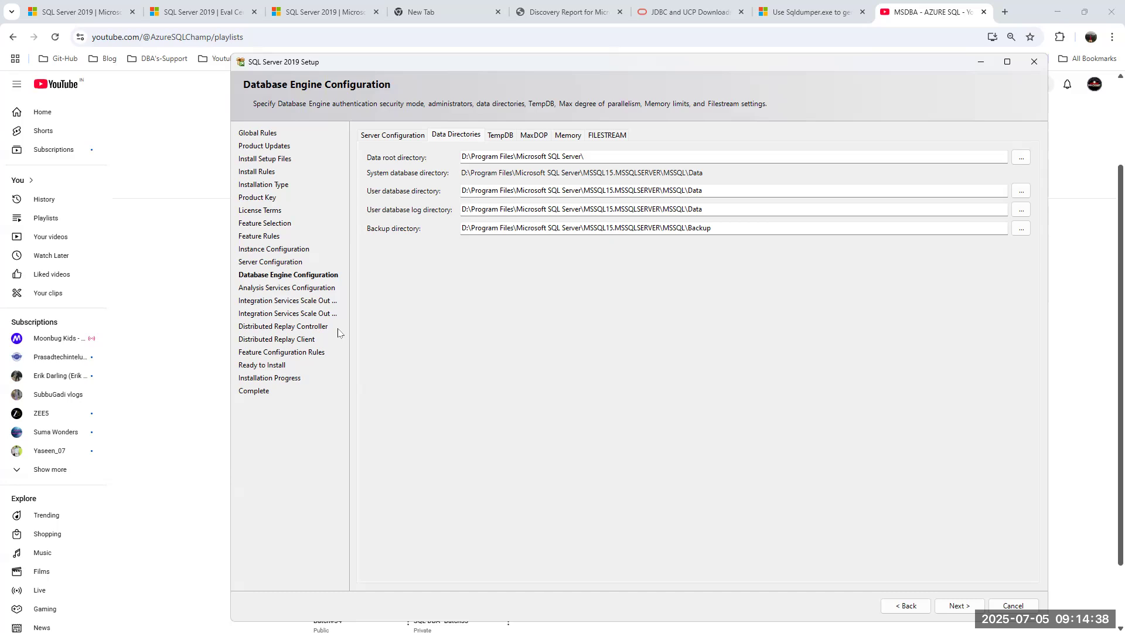
- Review the TempDB, MaxDOP, Memory and FILESTREAM settings of the Database Engine Configuration
left_click(498, 138)
left_click(530, 138)
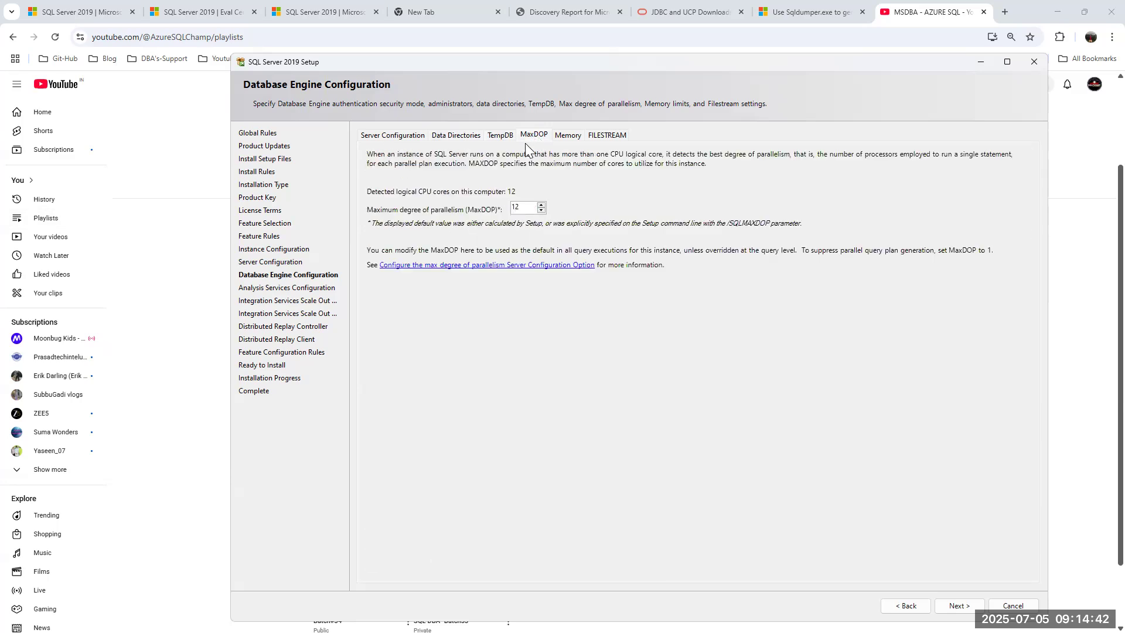
left_click(569, 135)
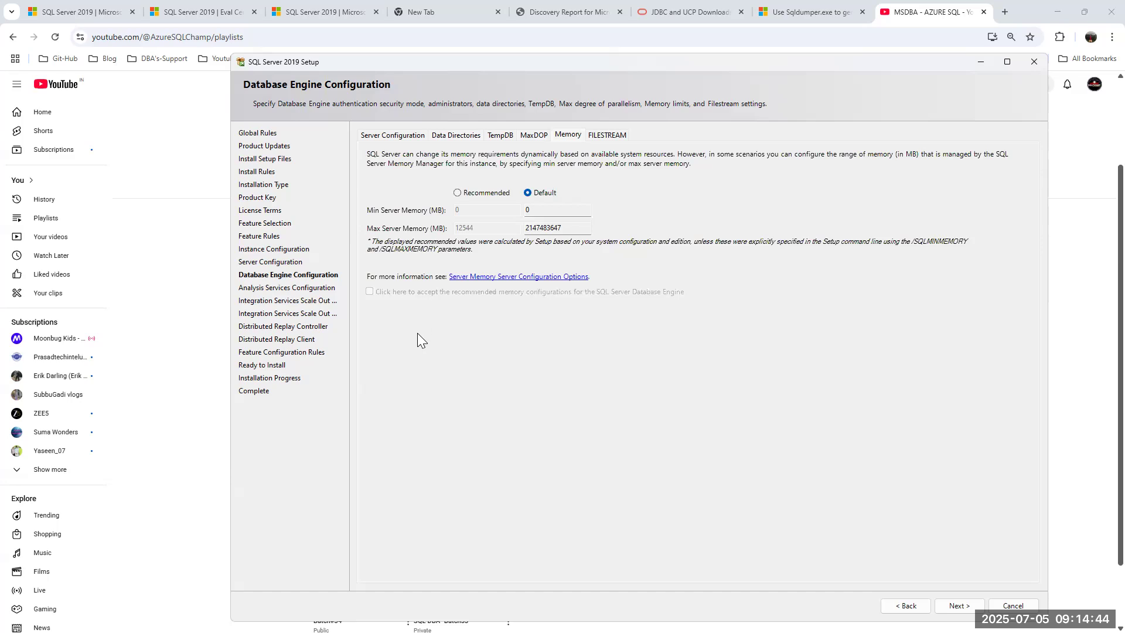
left_click(605, 133)
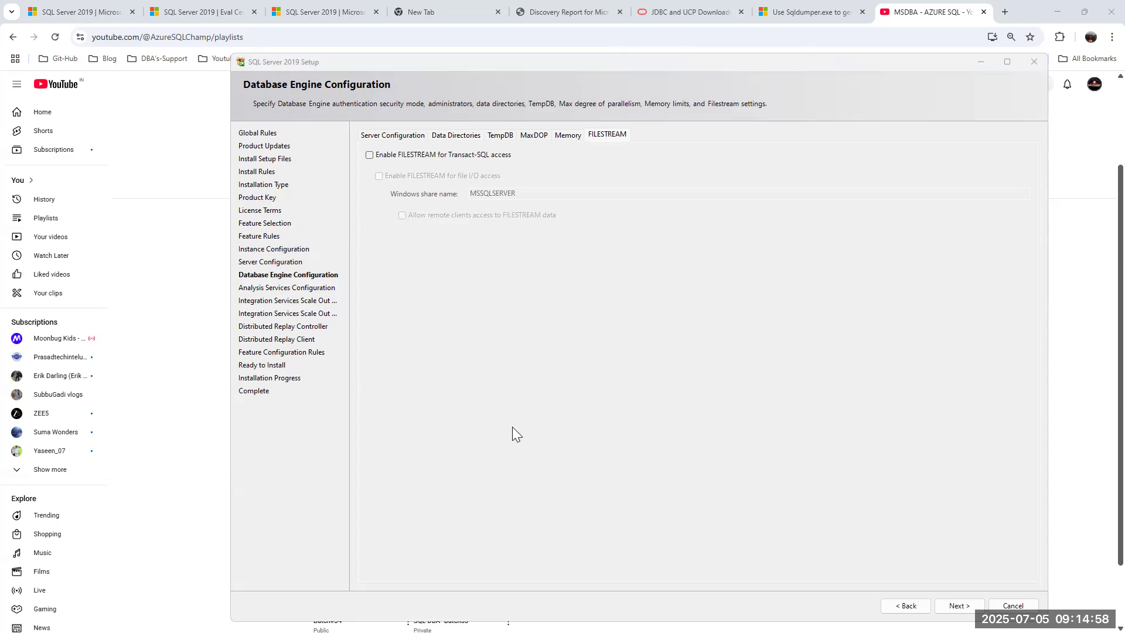
- Proceed to Ready to Install, adding the current user for Analysis Services in Tabular Mode and Distributed Replay Controller, with the other defaults kept
left_click(956, 606)
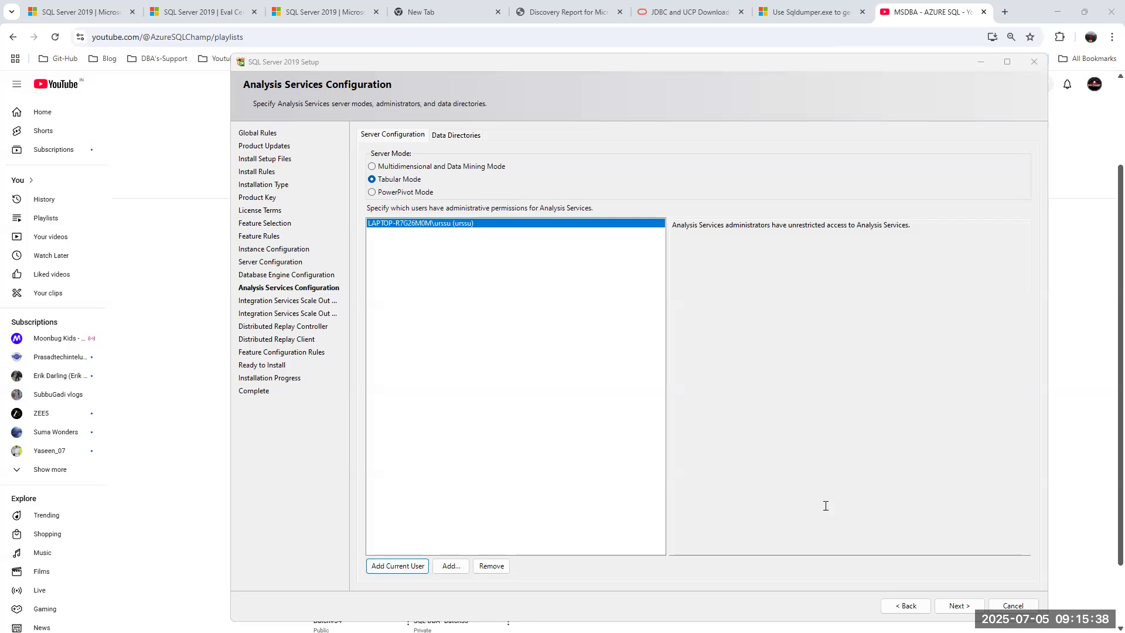
left_click(961, 606)
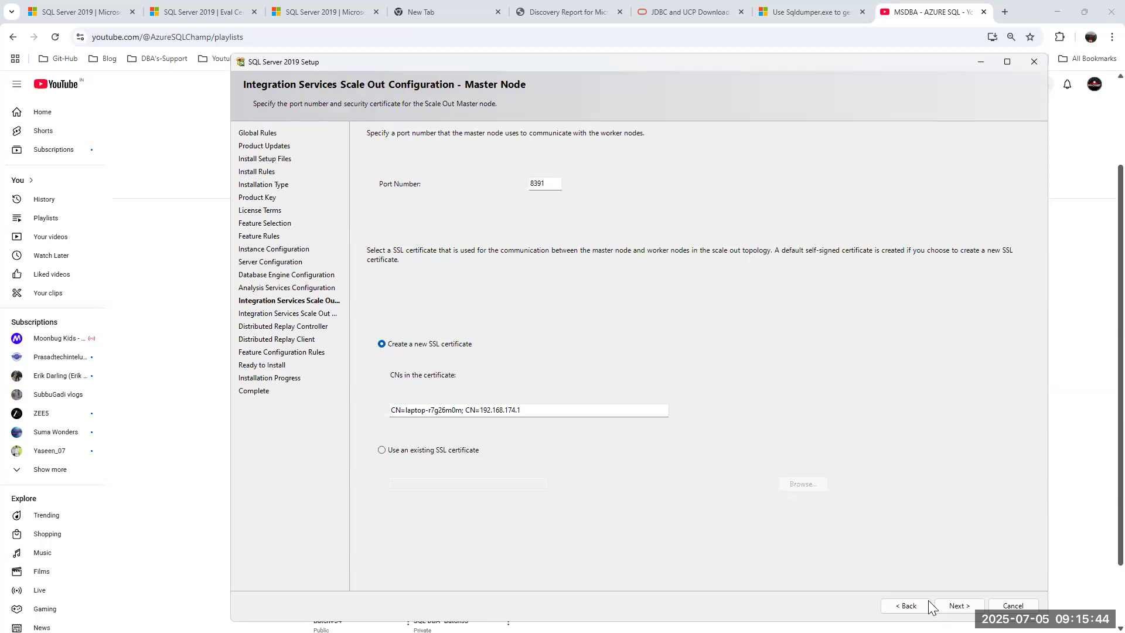
left_click(960, 606)
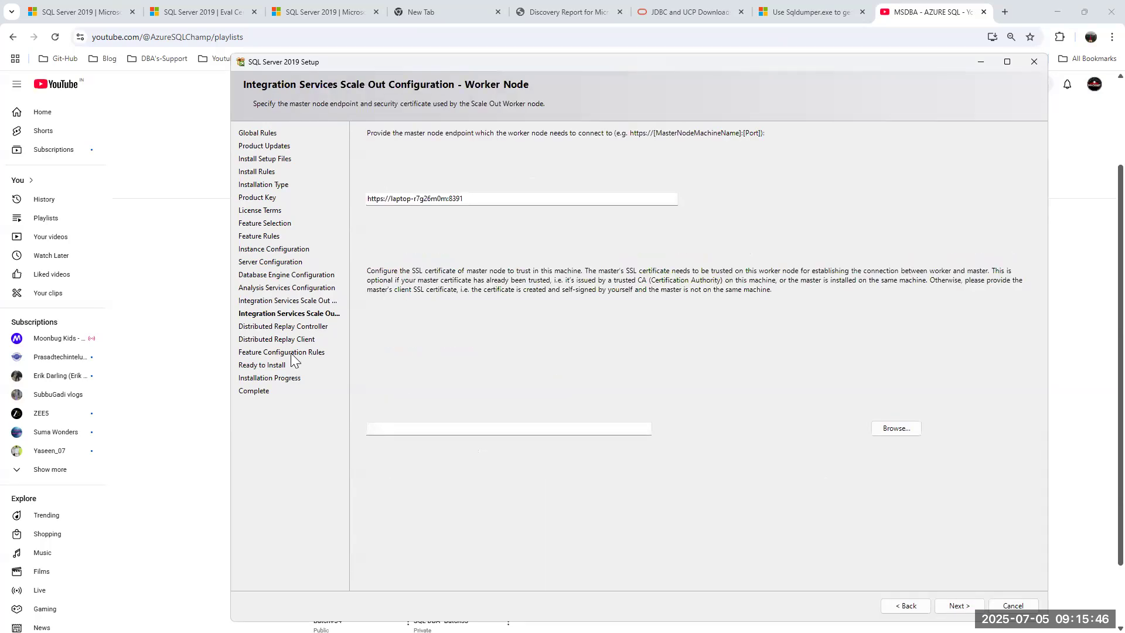
left_click(960, 606)
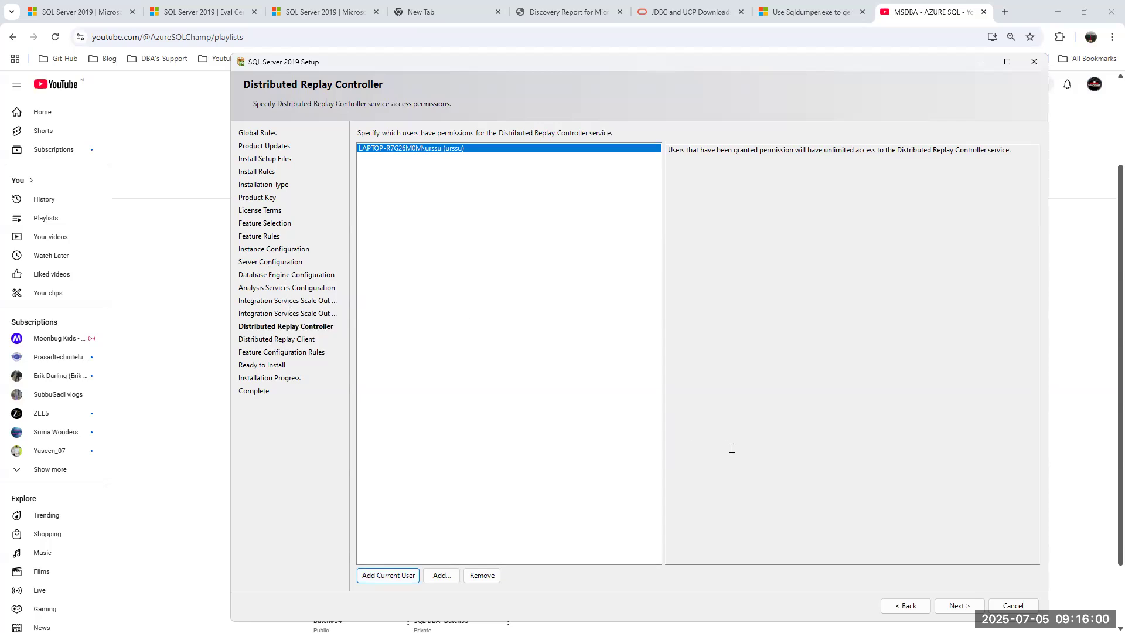
left_click(959, 606)
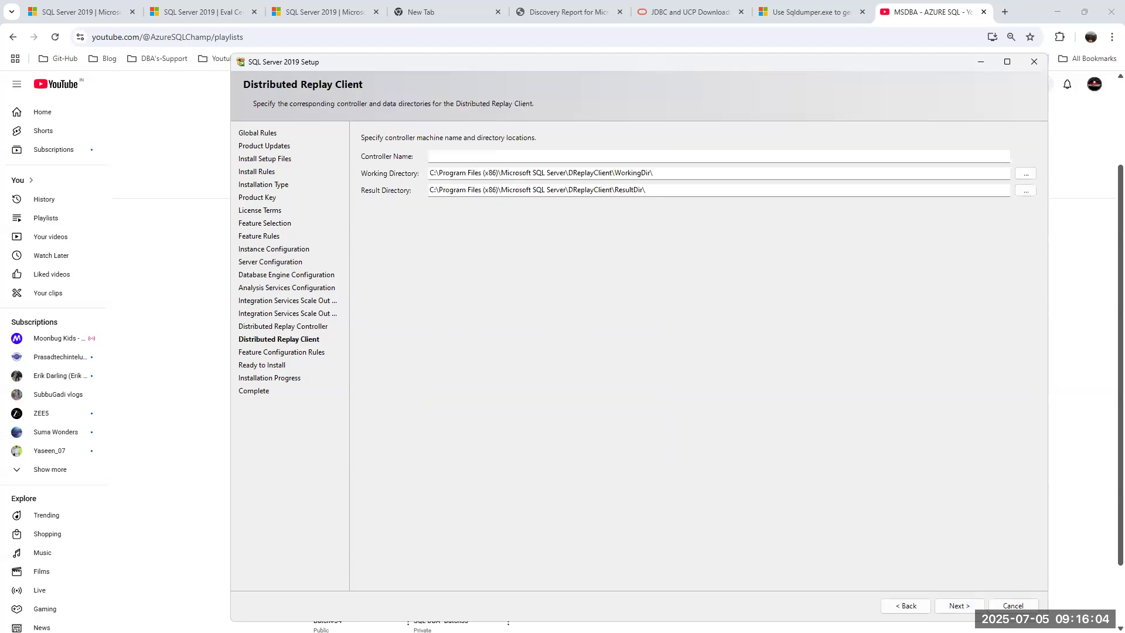
left_click(959, 605)
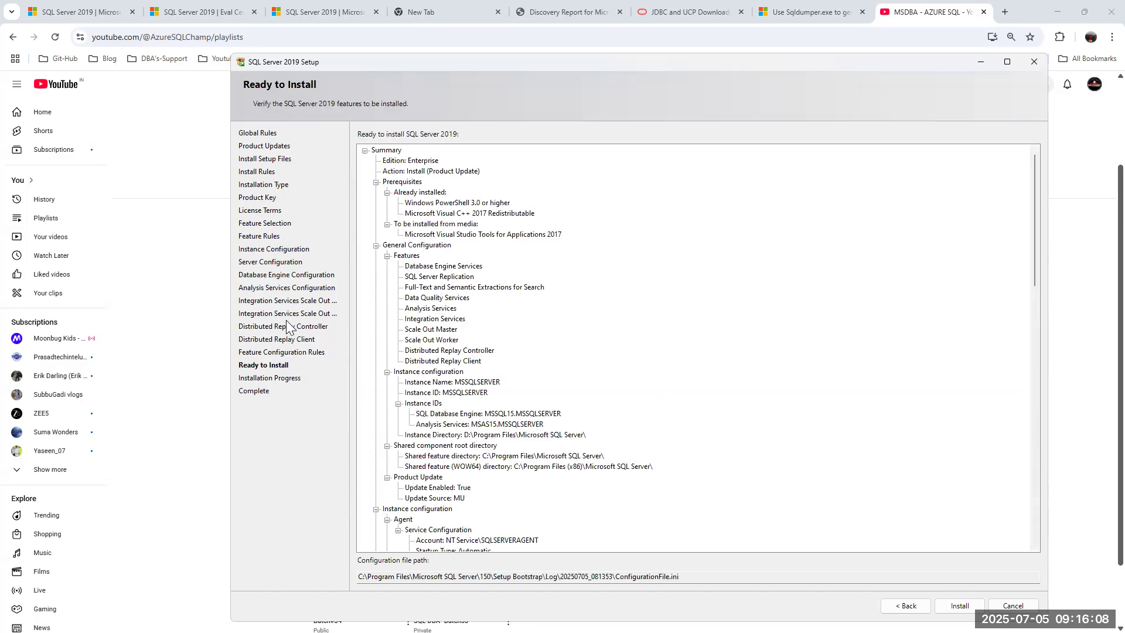
- Review the installation summary, highlight the configuration file path, and start the SQL Server 2019 installation
scroll(462, 226, "down", 5)
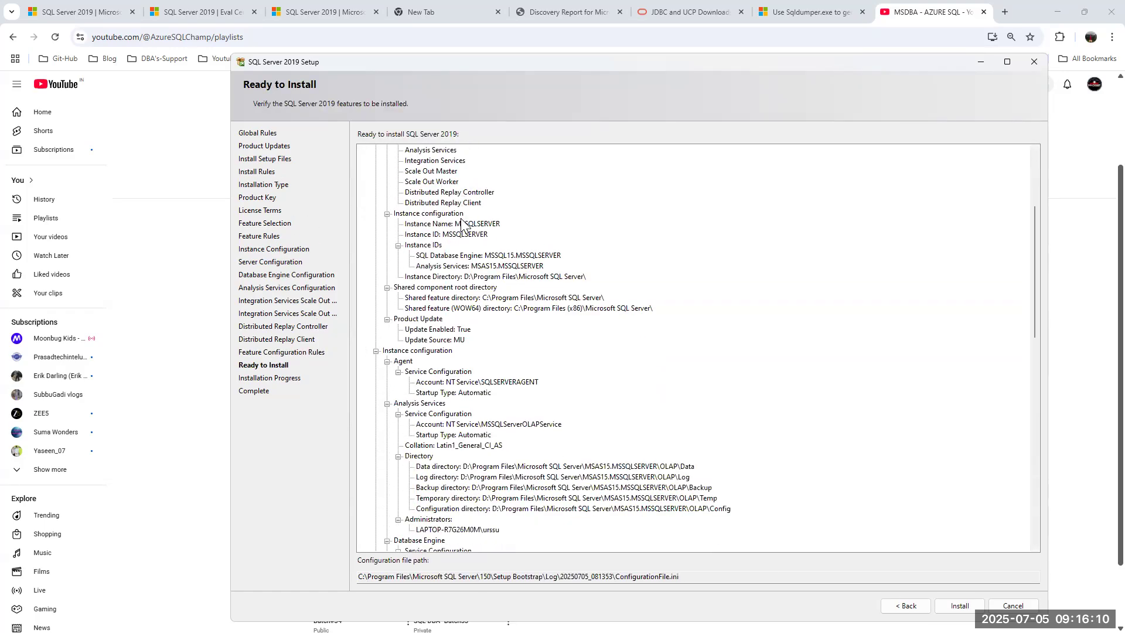
scroll(466, 235, "down", 20)
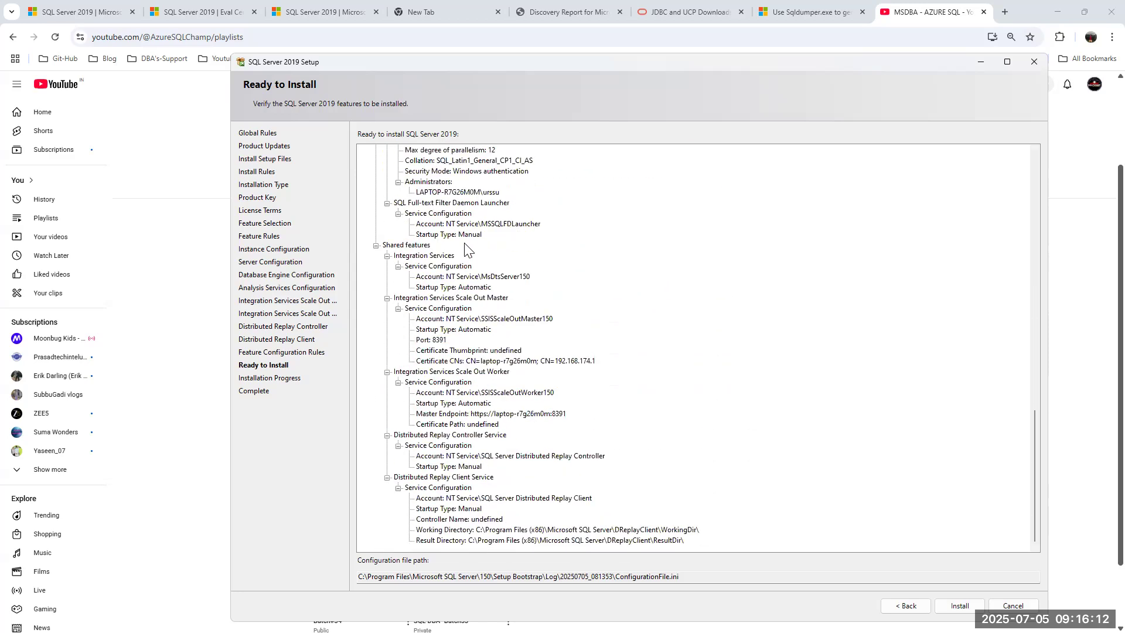
left_click_drag(689, 580, 330, 586)
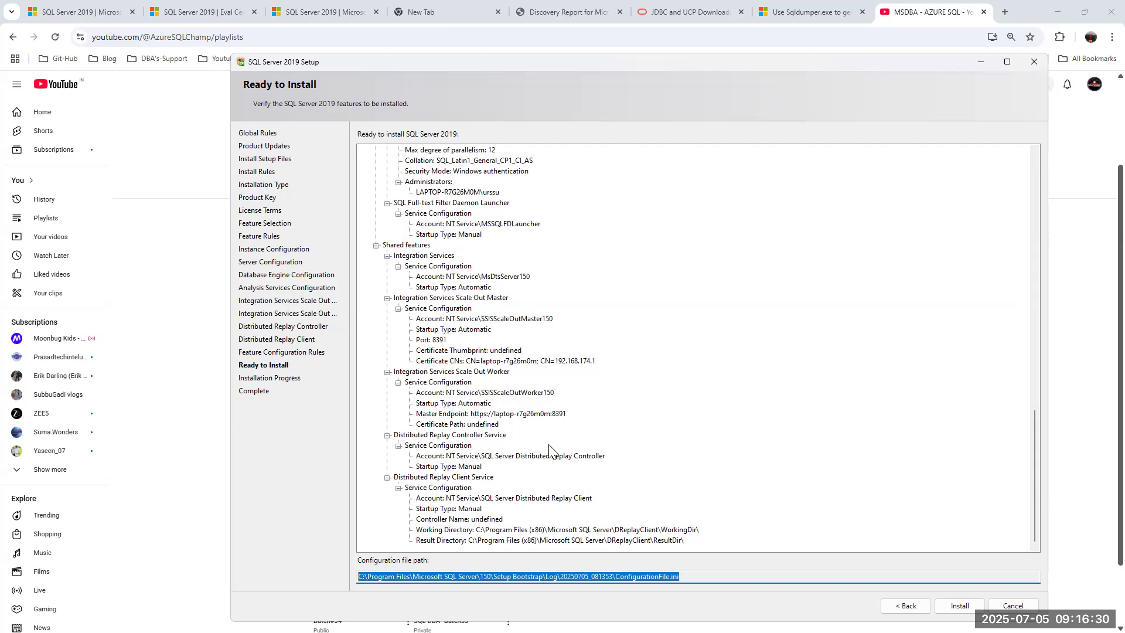
left_click(959, 606)
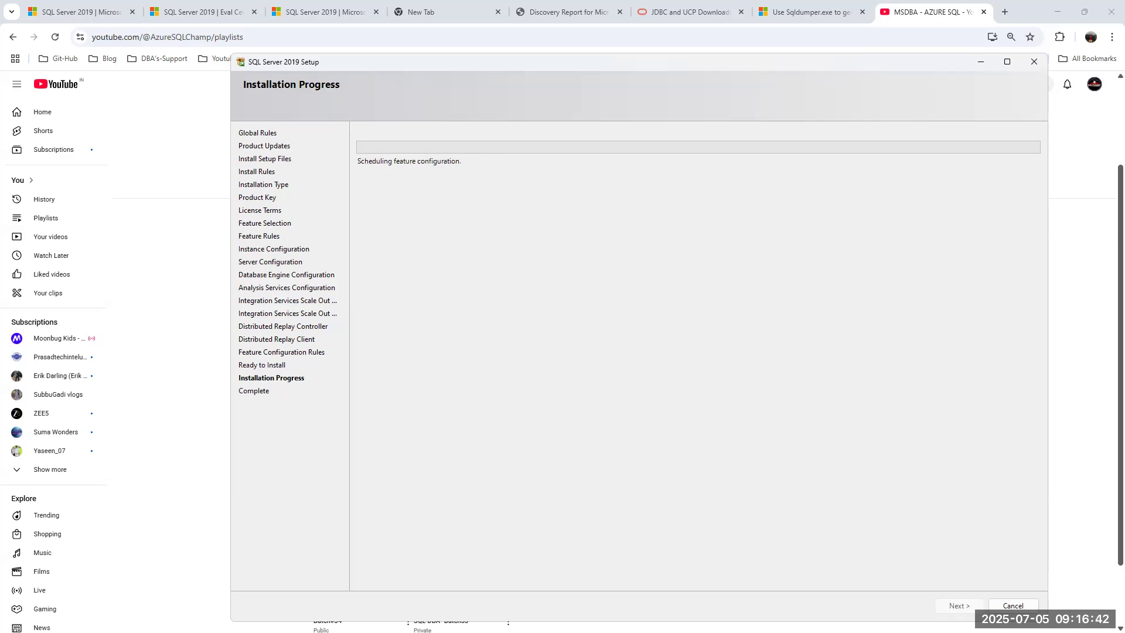
- Switch to VMware Workstation, power off the Node1 virtual machine, close the program, and minimize the SQL Server setup window
key("ctrl+alt+Return")
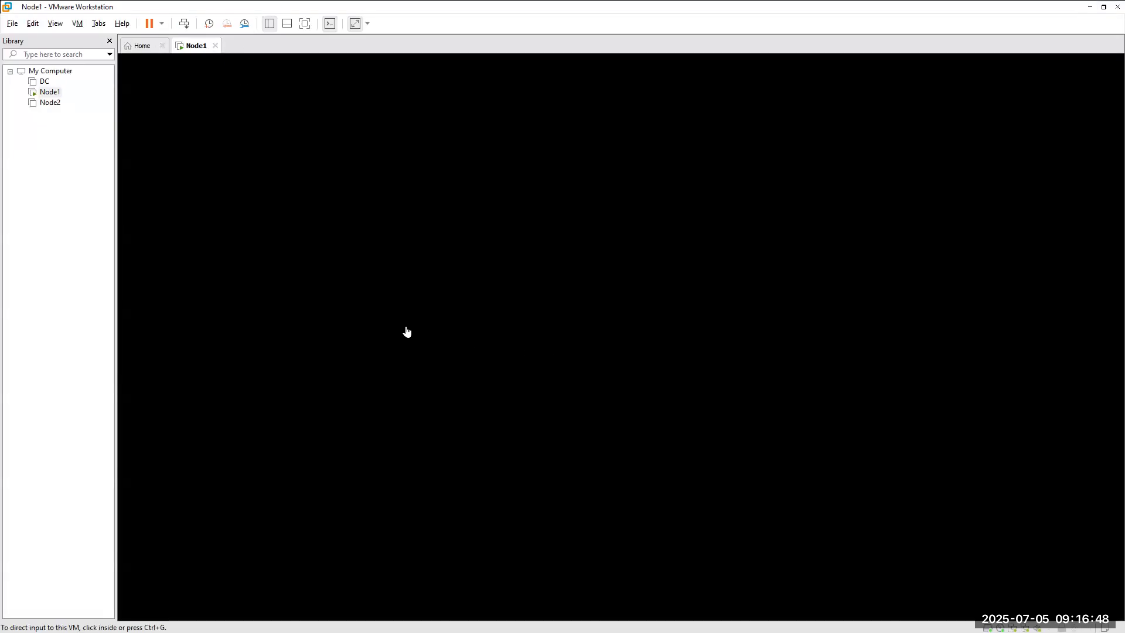
left_click(215, 45)
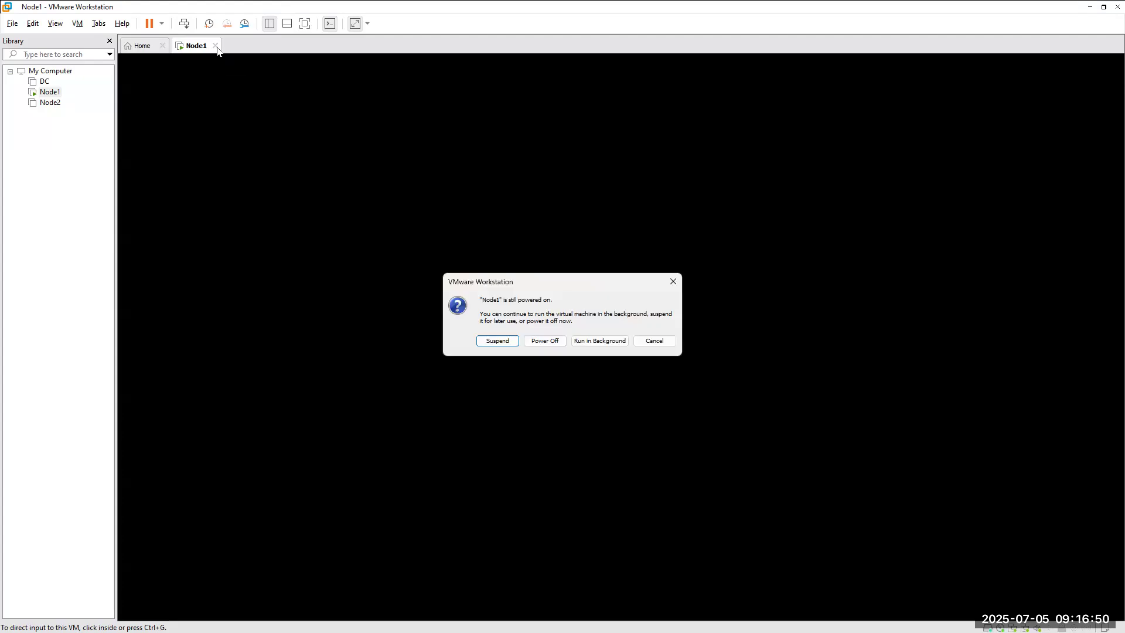
left_click(551, 342)
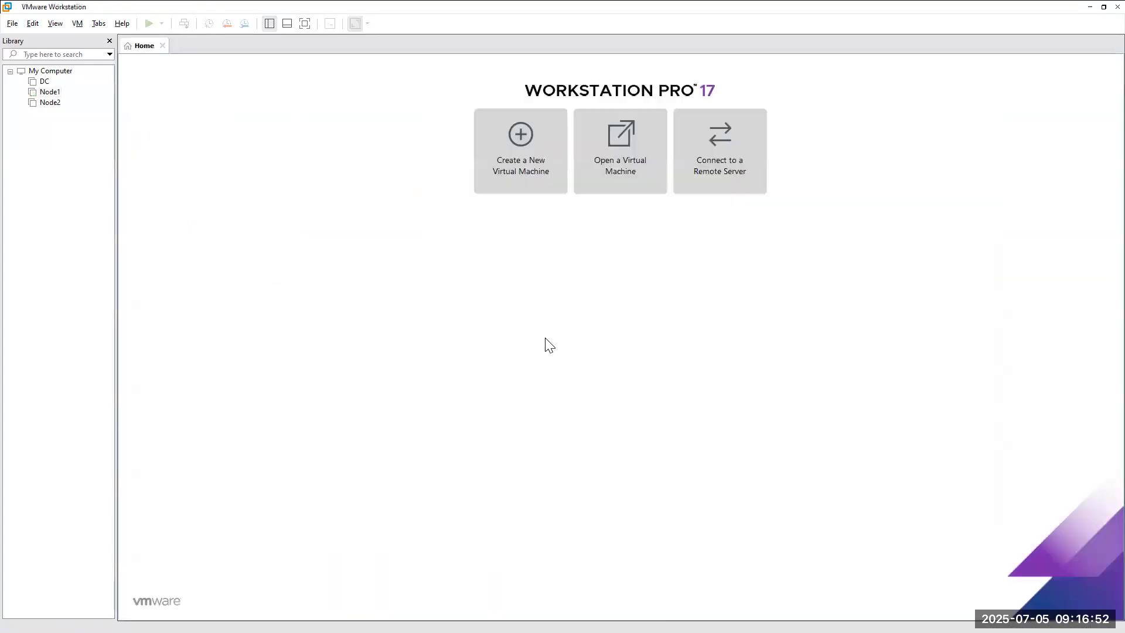
left_click(1117, 6)
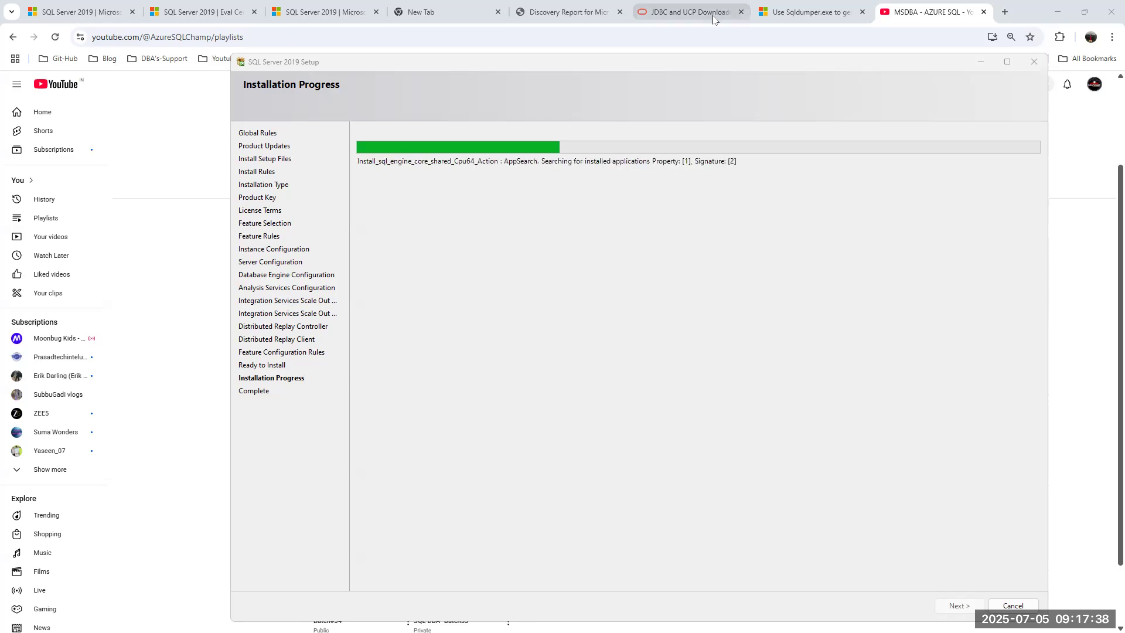
left_click(981, 62)
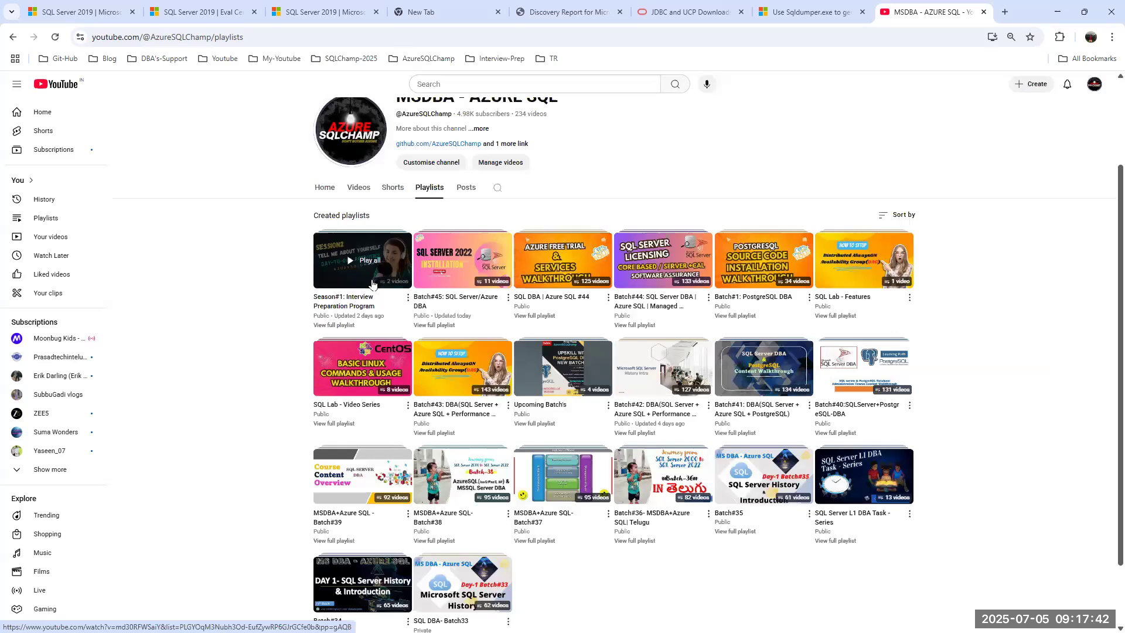
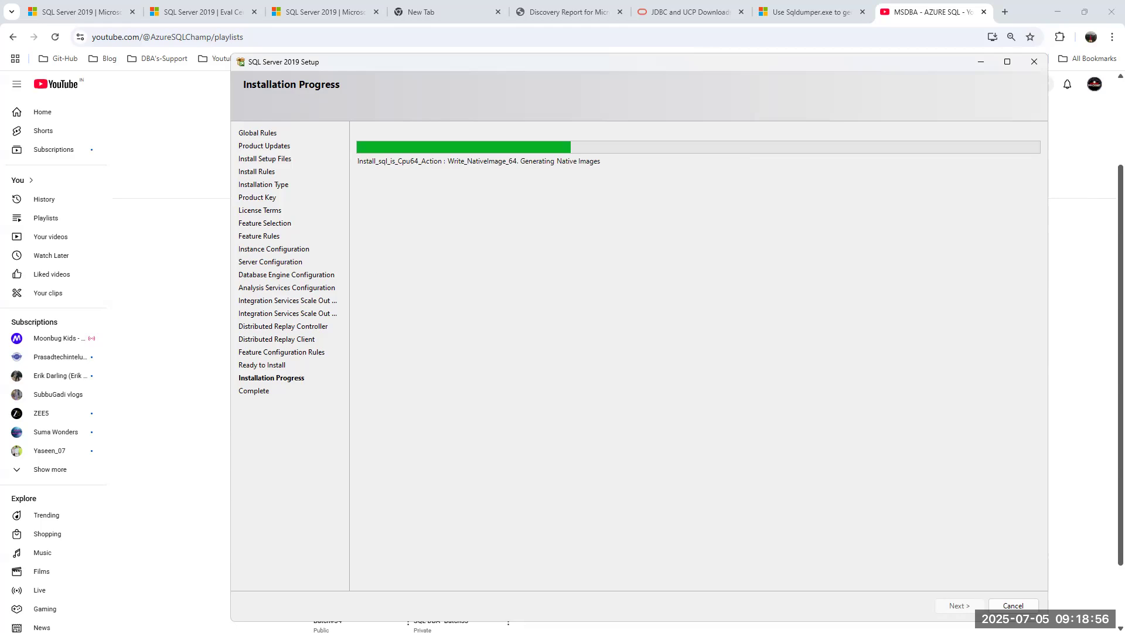
- Switch to File Explorer and open the MSSQL folder on the Data (D:) drive
key("alt+Tab")
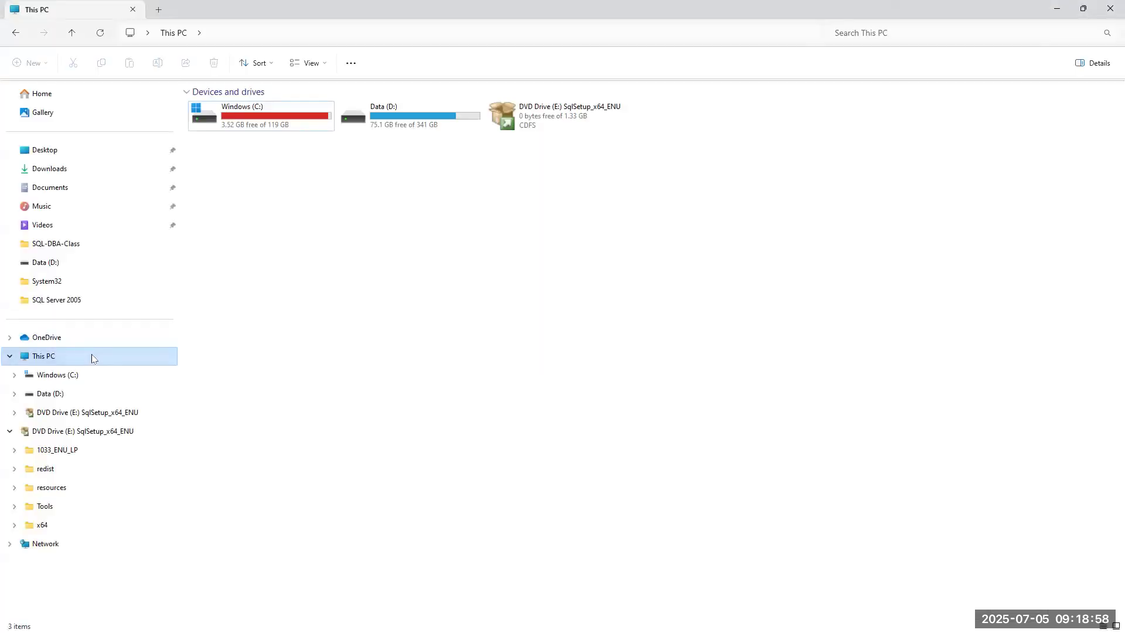
left_click(56, 359)
double_click(372, 115)
double_click(226, 277)
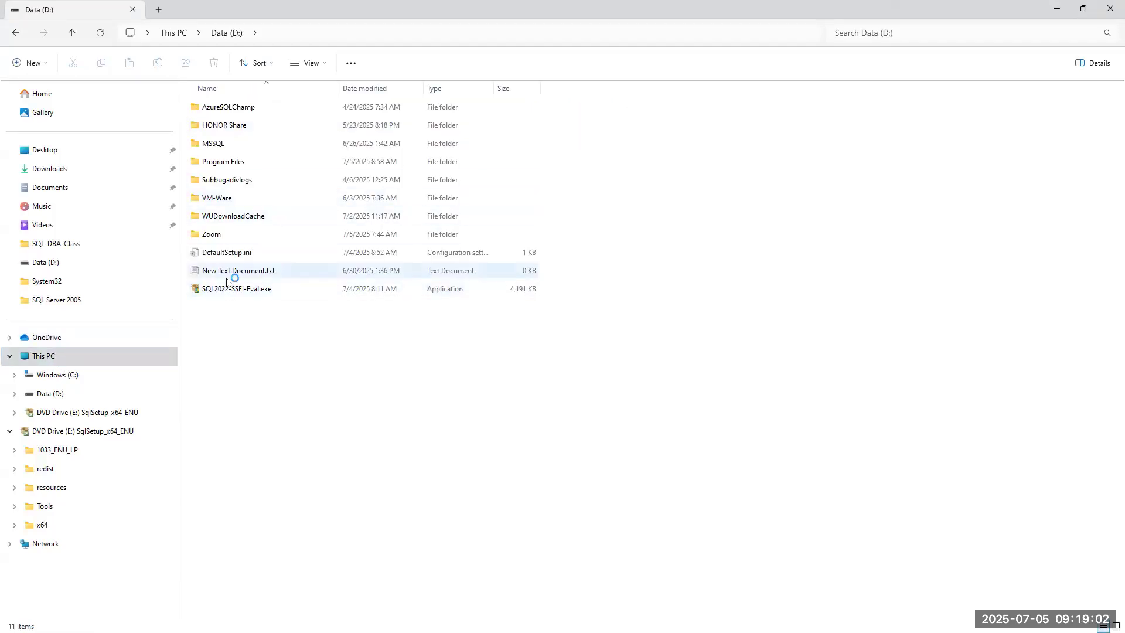
left_click(212, 149)
double_click(212, 149)
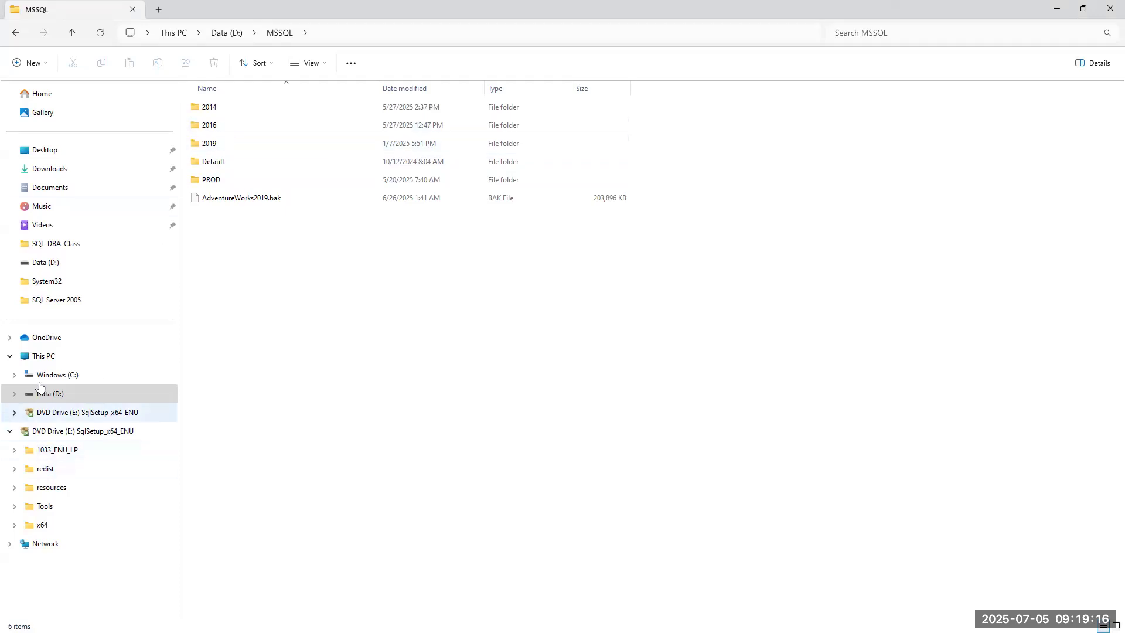
- Browse the Data (D:) drive to MSSQL\2019\MSSQL15.S2019\MSSQL and open its Binn folder
left_click(47, 360)
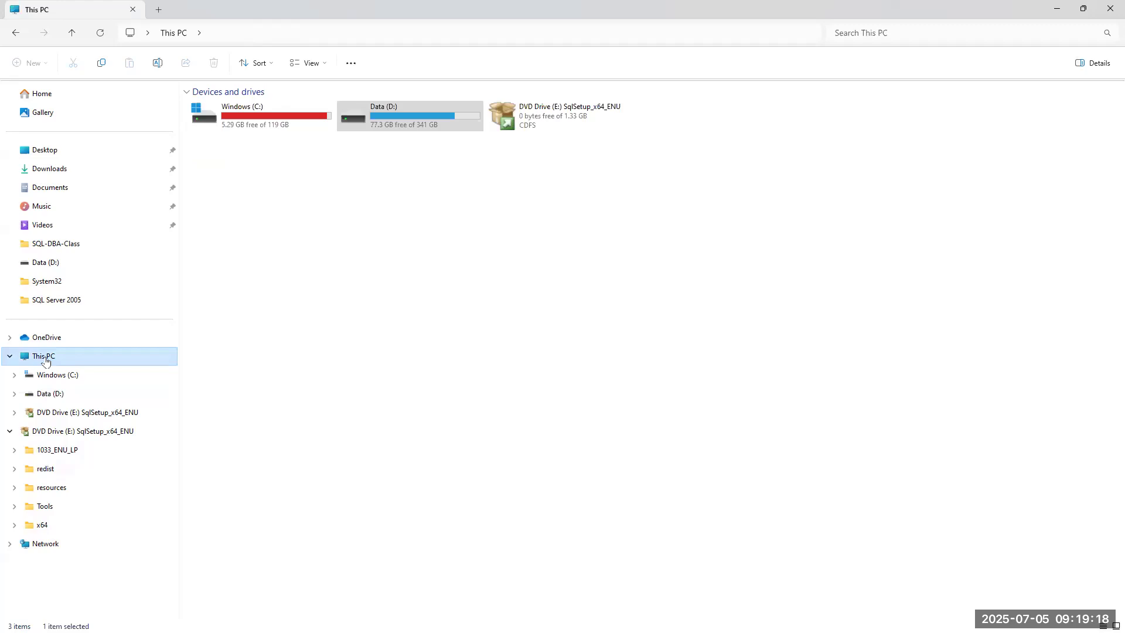
double_click(400, 112)
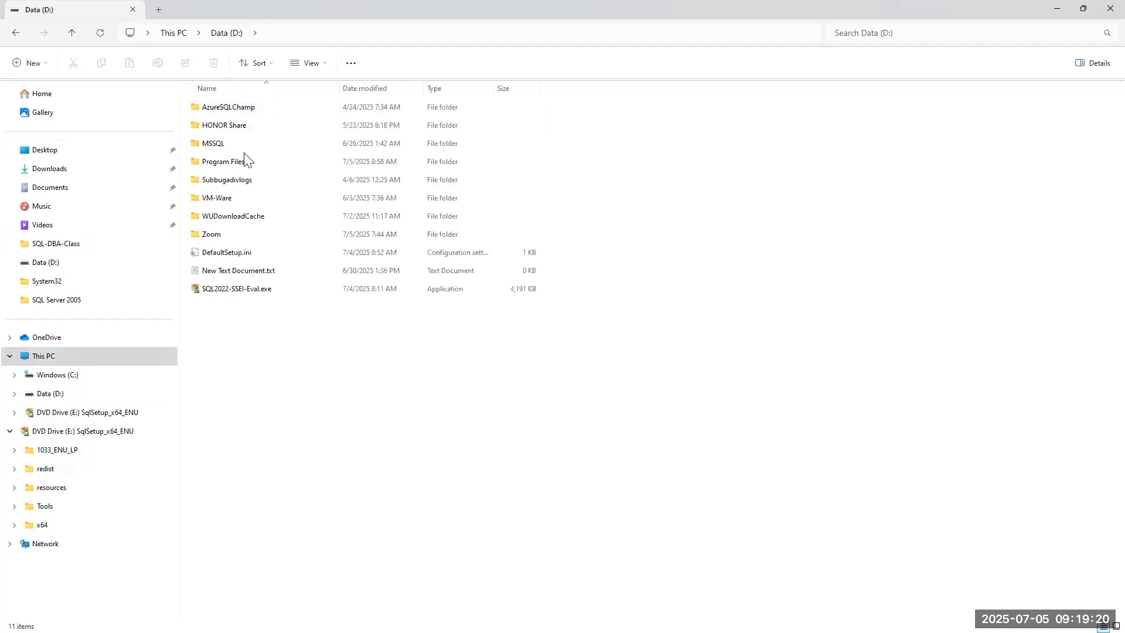
double_click(214, 145)
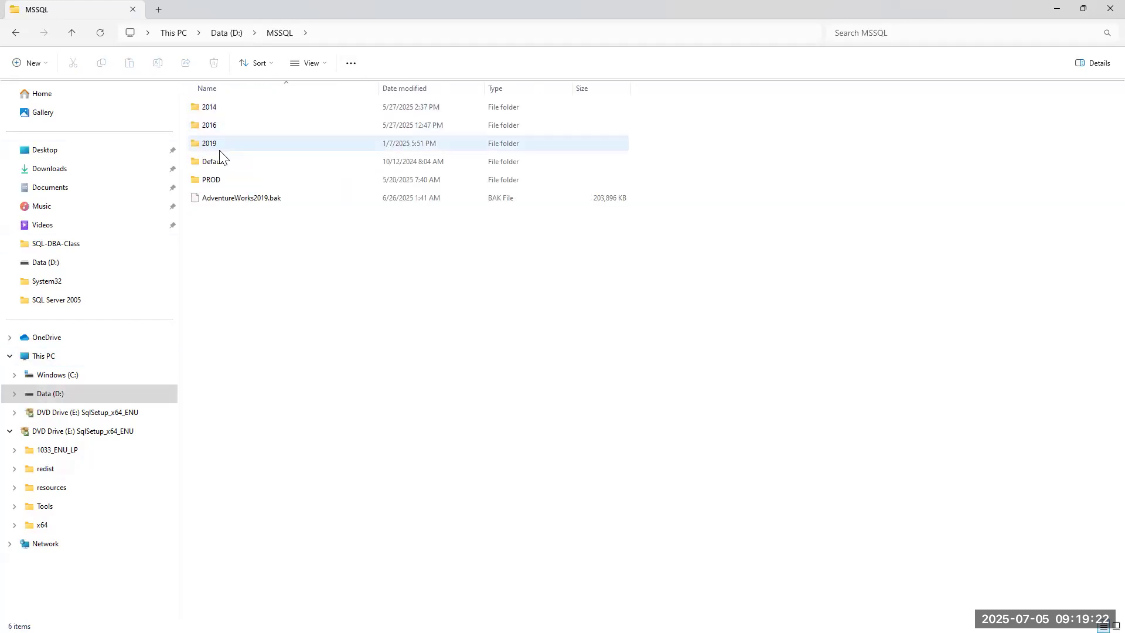
double_click(214, 144)
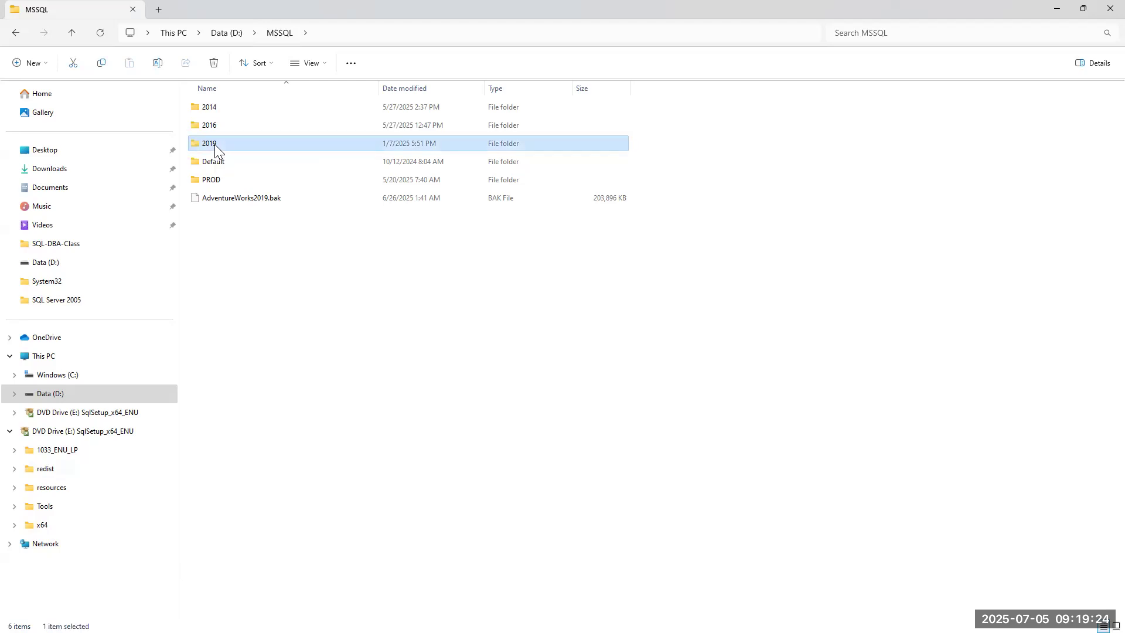
double_click(232, 111)
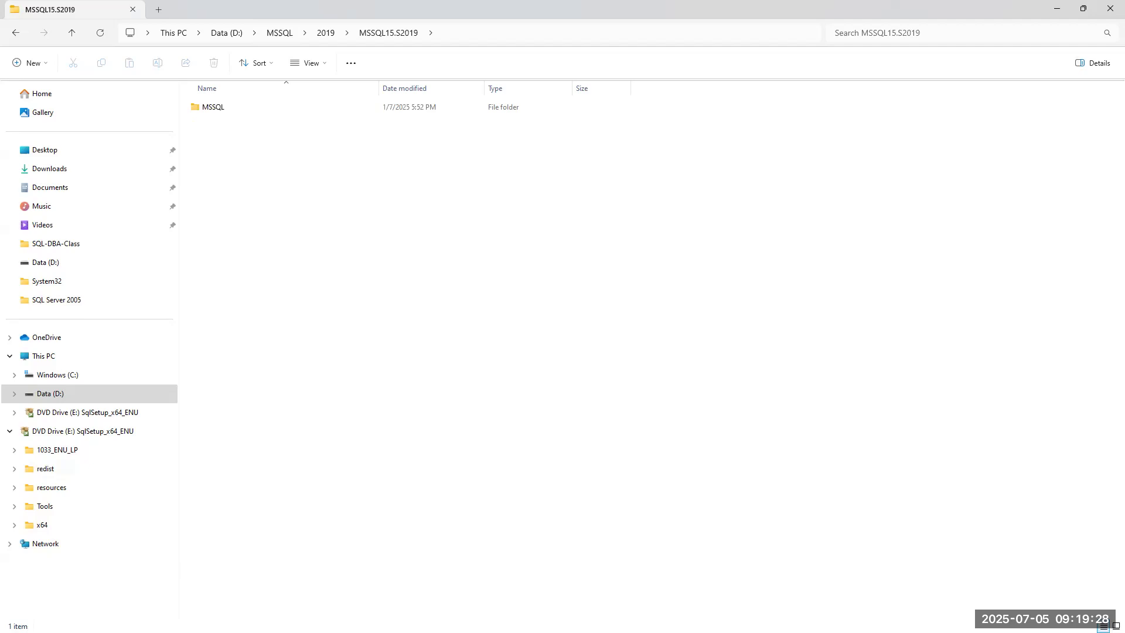
double_click(213, 109)
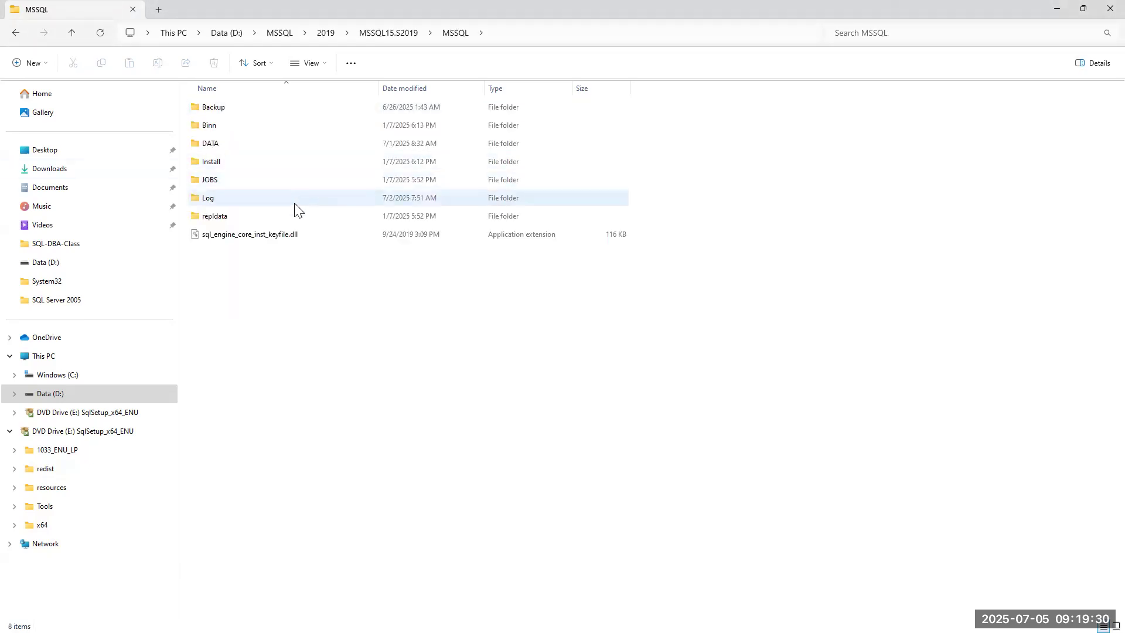
double_click(224, 125)
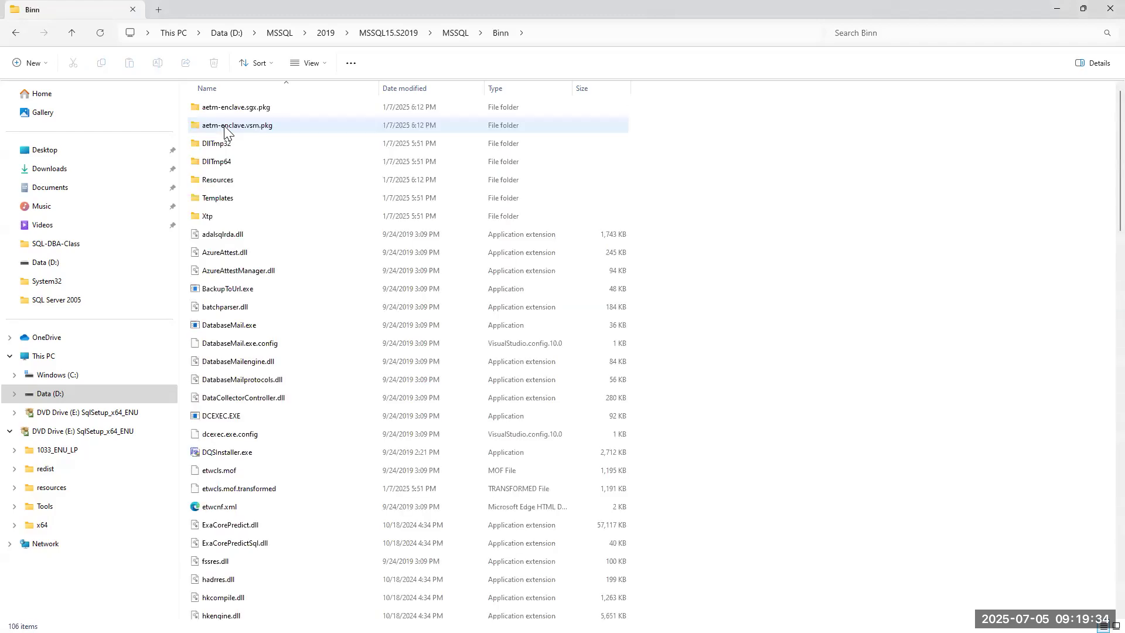
- Open the Microsoft SQL Server folder under Program Files on the Windows (C:) drive
left_click(46, 359)
double_click(274, 117)
double_click(240, 197)
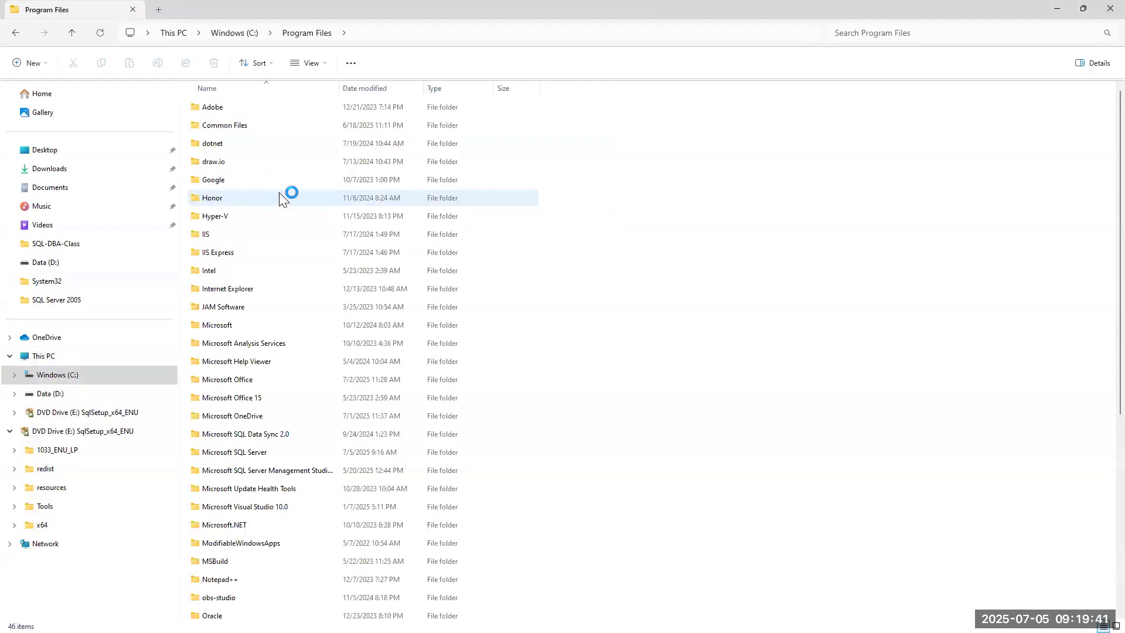
double_click(238, 452)
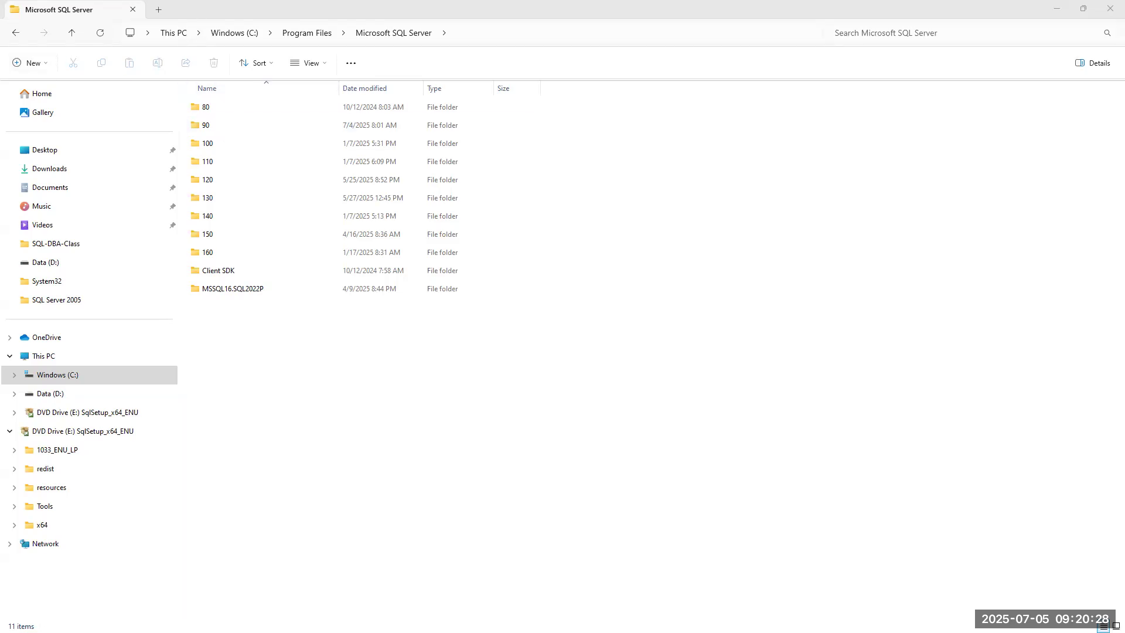
- Annotate folders 80, 90 and 100 on screen with the SQL Server releases 2000, 2005, 2008 and 2008 R2
mouse_move(215, 106)
left_mouse_down()
mouse_move(326, 56)
mouse_move(239, 121)
mouse_move(255, 107)
left_mouse_up()
left_click_drag(288, 105, 303, 115)
left_click_drag(316, 98, 317, 97)
mouse_move(329, 88)
left_mouse_down()
mouse_move(354, 69)
mouse_move(337, 115)
mouse_move(357, 101)
left_mouse_up()
mouse_move(220, 144)
left_mouse_down()
mouse_move(237, 150)
mouse_move(359, 109)
mouse_move(405, 88)
mouse_move(417, 68)
mouse_move(447, 91)
left_mouse_up()
mouse_move(458, 49)
left_mouse_down()
mouse_move(463, 69)
mouse_move(447, 58)
mouse_move(459, 72)
mouse_move(494, 57)
left_mouse_up()
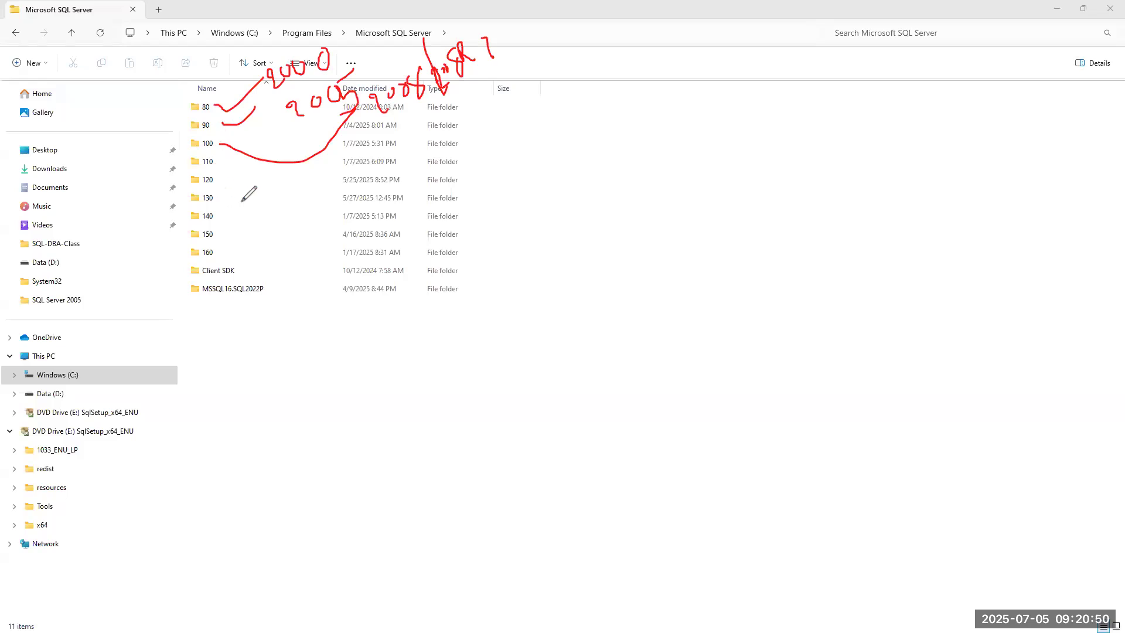
- Annotate folders 110, 120 and 130 on screen with the SQL Server releases 2012, 2014 and 2016
left_click_drag(213, 166, 287, 174)
mouse_move(298, 170)
left_mouse_down()
mouse_move(314, 184)
mouse_move(319, 174)
left_mouse_up()
mouse_move(327, 158)
left_mouse_down()
mouse_move(332, 176)
mouse_move(355, 170)
left_mouse_up()
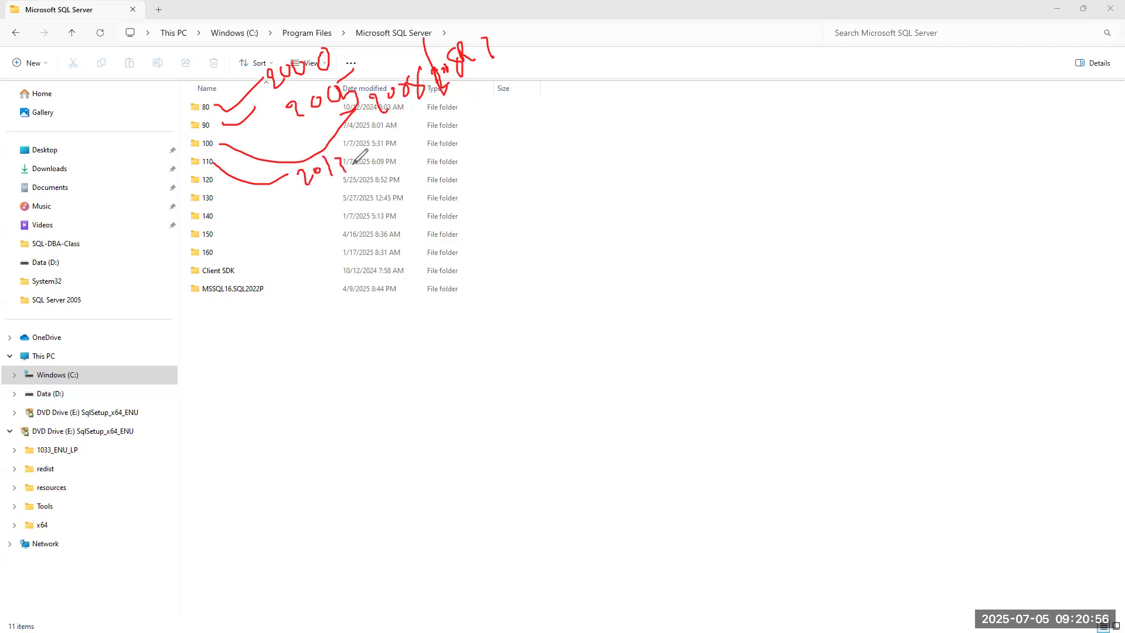
left_click_drag(197, 178, 163, 154)
mouse_move(127, 142)
left_mouse_down()
mouse_move(151, 131)
mouse_move(191, 141)
left_mouse_up()
mouse_move(195, 200)
left_mouse_down()
mouse_move(148, 188)
mouse_move(125, 202)
mouse_move(135, 188)
left_mouse_up()
mouse_move(143, 174)
left_mouse_down()
mouse_move(141, 188)
mouse_move(149, 179)
left_mouse_up()
- Annotate folders 140, 150 and 160 with 2017, 2019 and 2022, add a note 170 – 2025, and clear all the annotations
mouse_move(195, 223)
left_mouse_down()
mouse_move(102, 263)
mouse_move(126, 224)
mouse_move(139, 248)
mouse_move(242, 232)
left_mouse_up()
left_click_drag(254, 231, 292, 239)
left_click(276, 220)
mouse_move(191, 256)
left_mouse_down()
mouse_move(115, 307)
mouse_move(134, 278)
mouse_move(184, 275)
left_mouse_up()
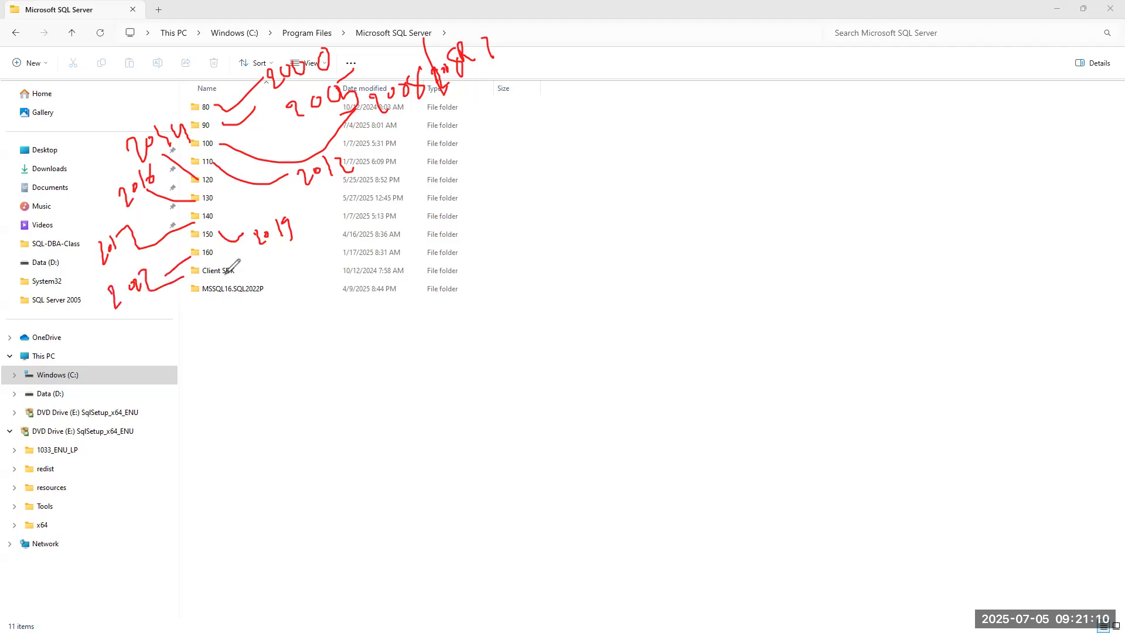
mouse_move(195, 328)
left_mouse_down()
mouse_move(197, 360)
mouse_move(302, 290)
mouse_move(314, 327)
left_mouse_up()
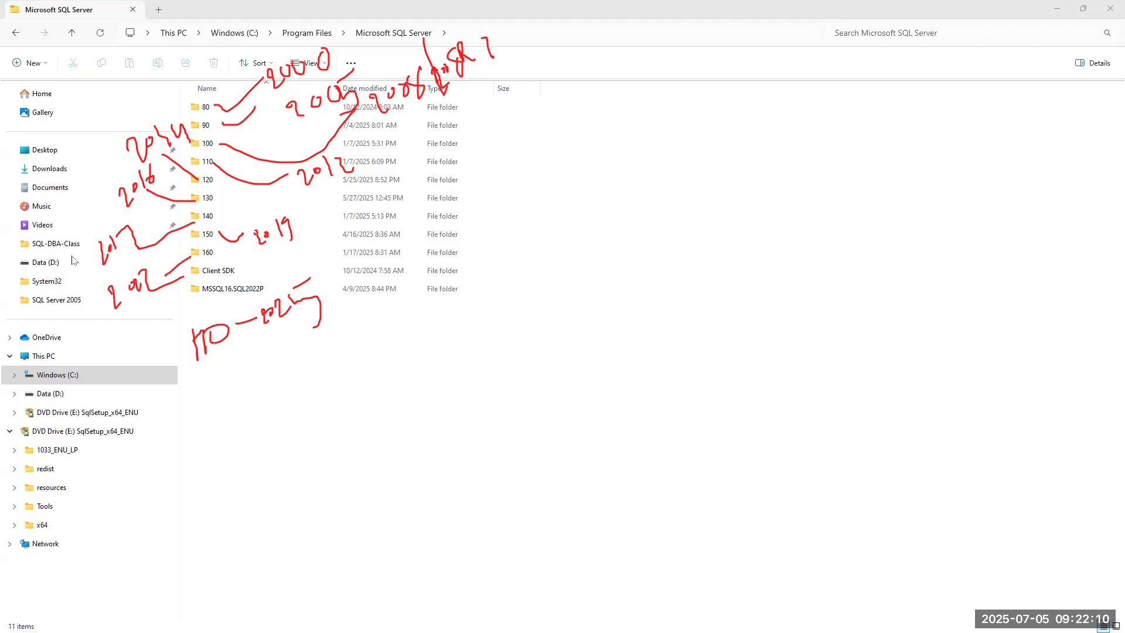
key("Escape")
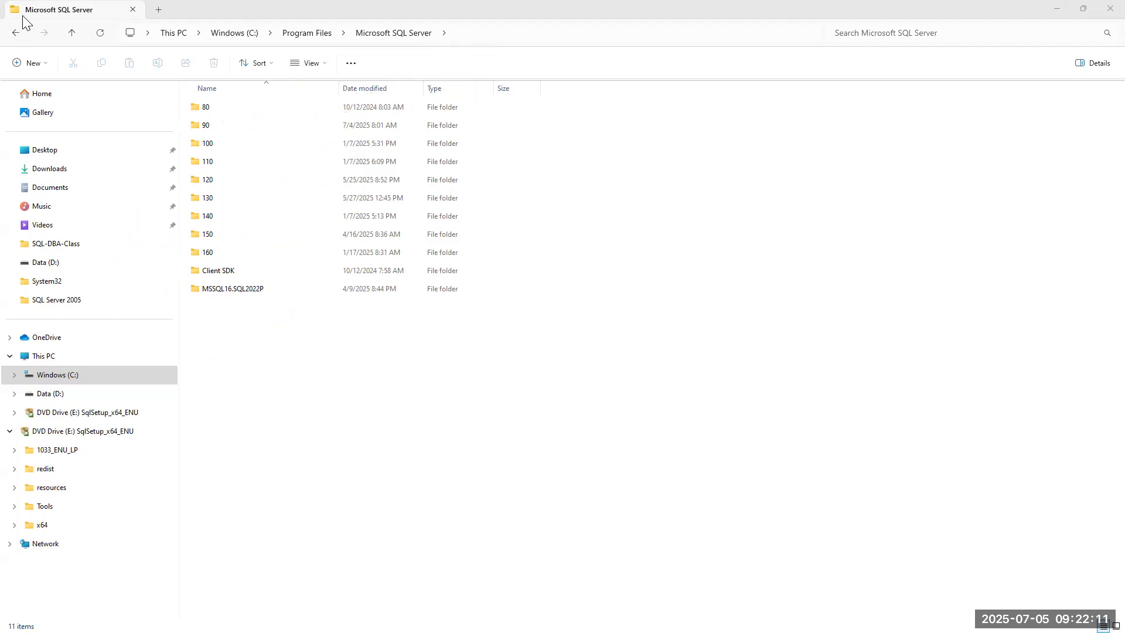
- Open the Log folder under 150\Setup Bootstrap and display its full path
double_click(210, 237)
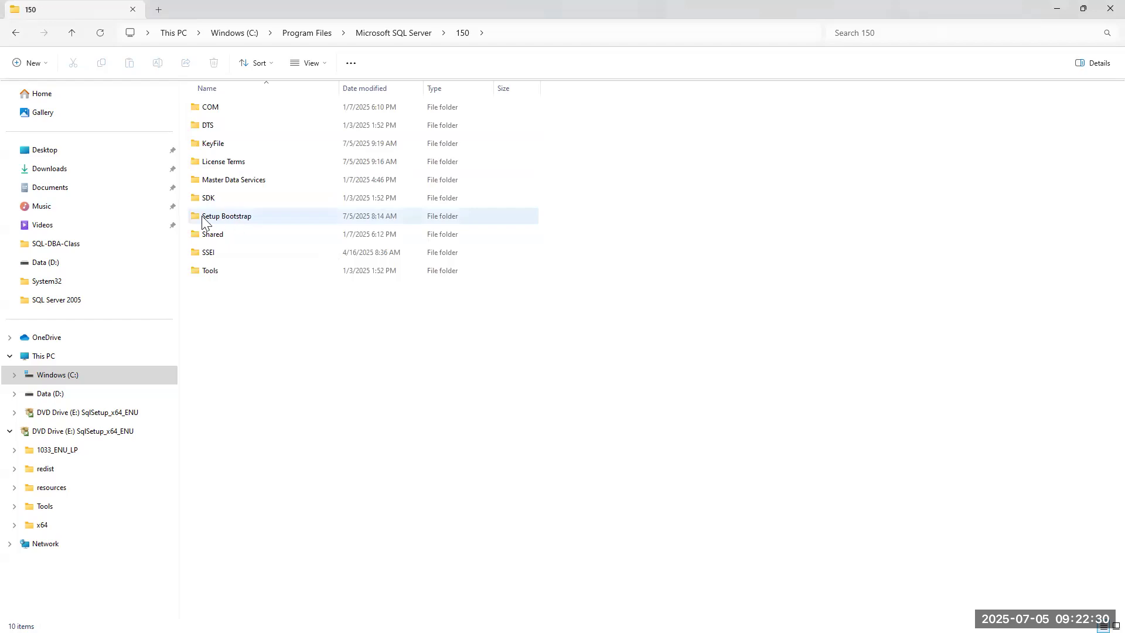
left_click(225, 215)
double_click(225, 215)
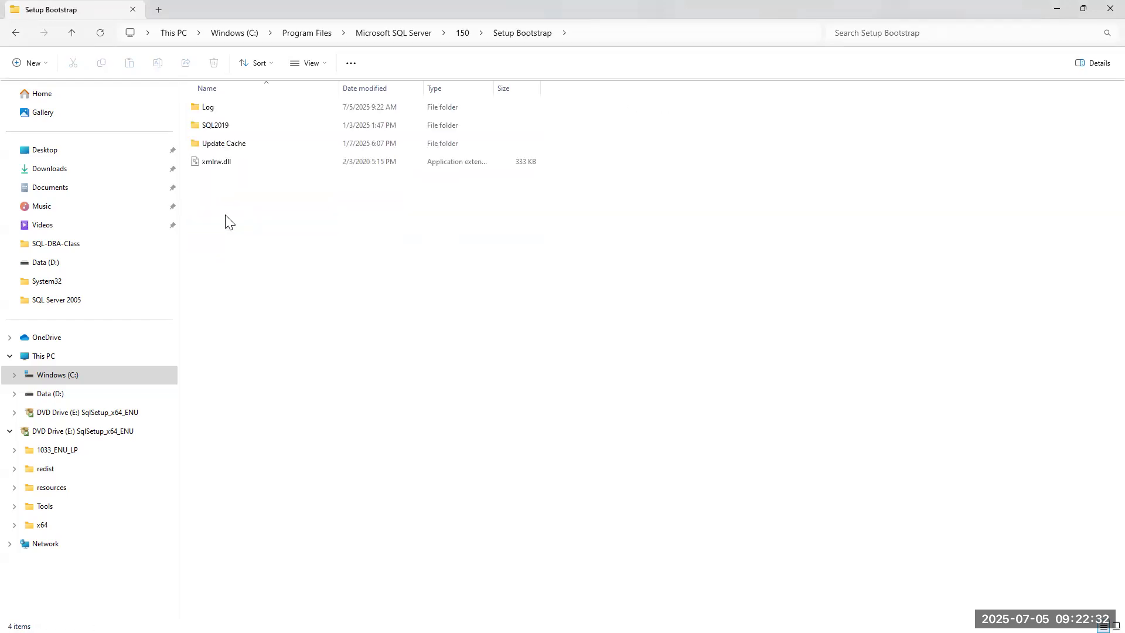
double_click(210, 108)
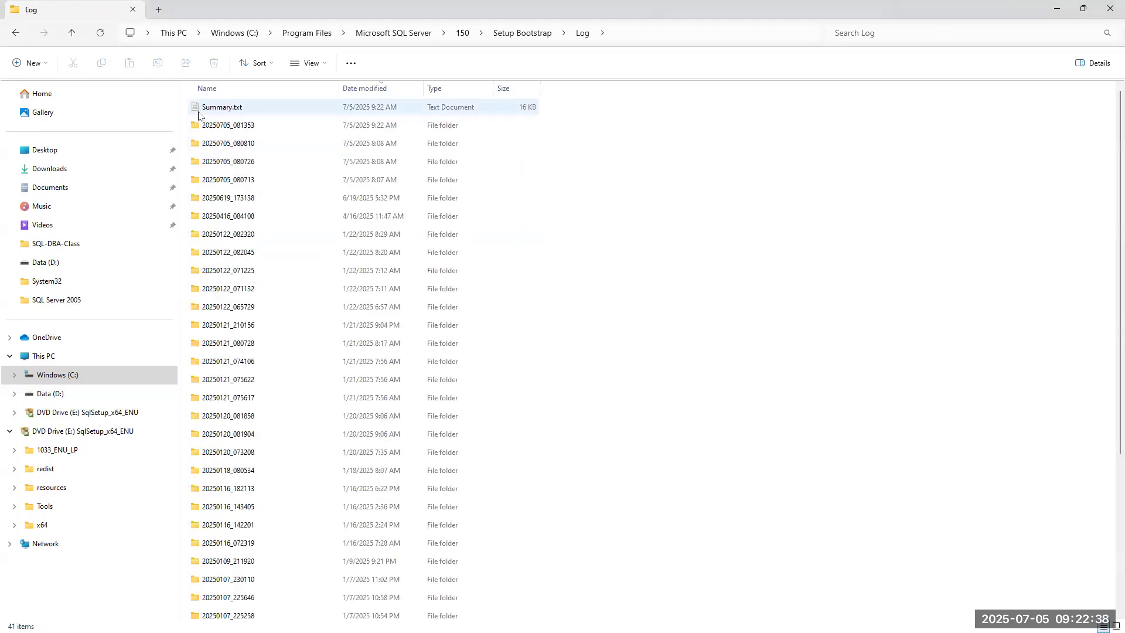
mouse_move(227, 113)
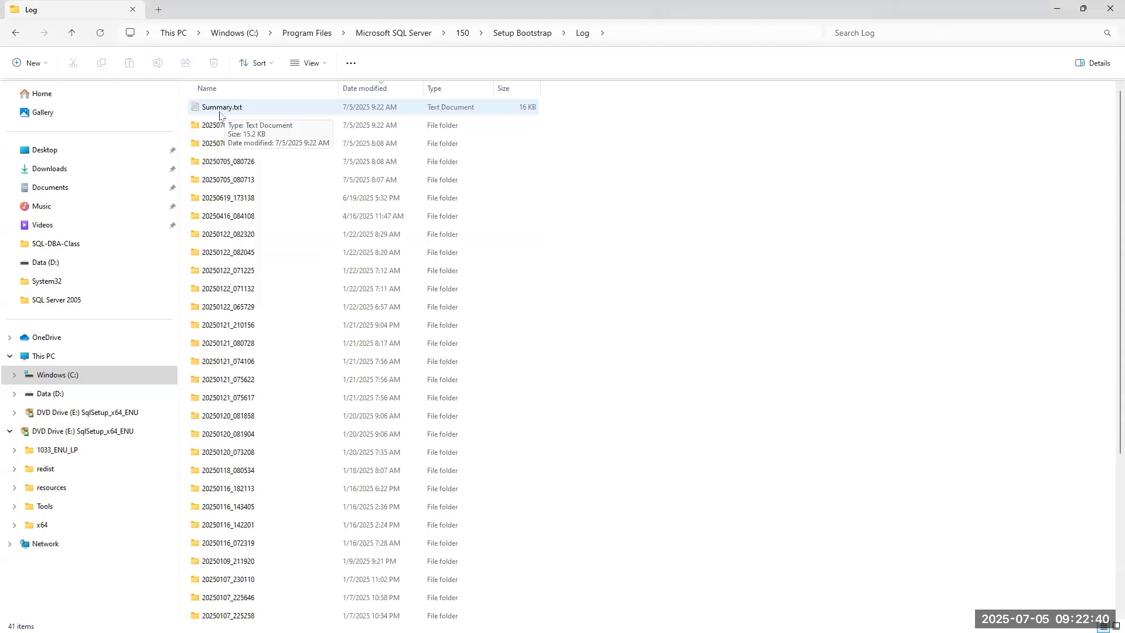
left_click(662, 33)
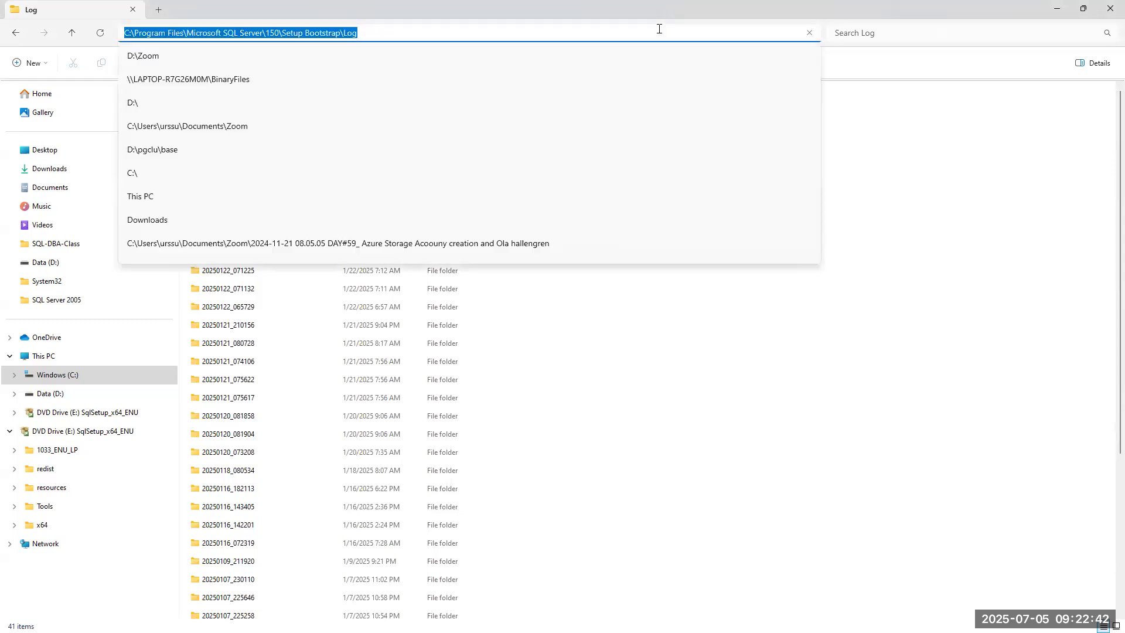
left_click(457, 34)
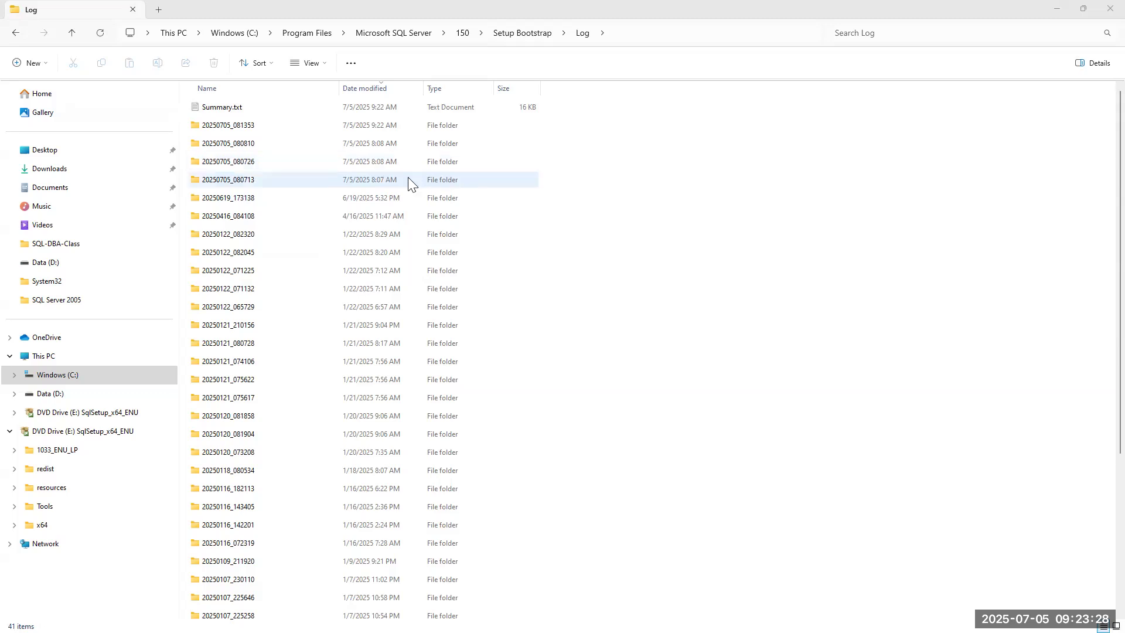
- Open Summary.txt from the Log folder, maximize it, and review it down to the status of each installed feature
left_click(230, 106)
double_click(229, 106)
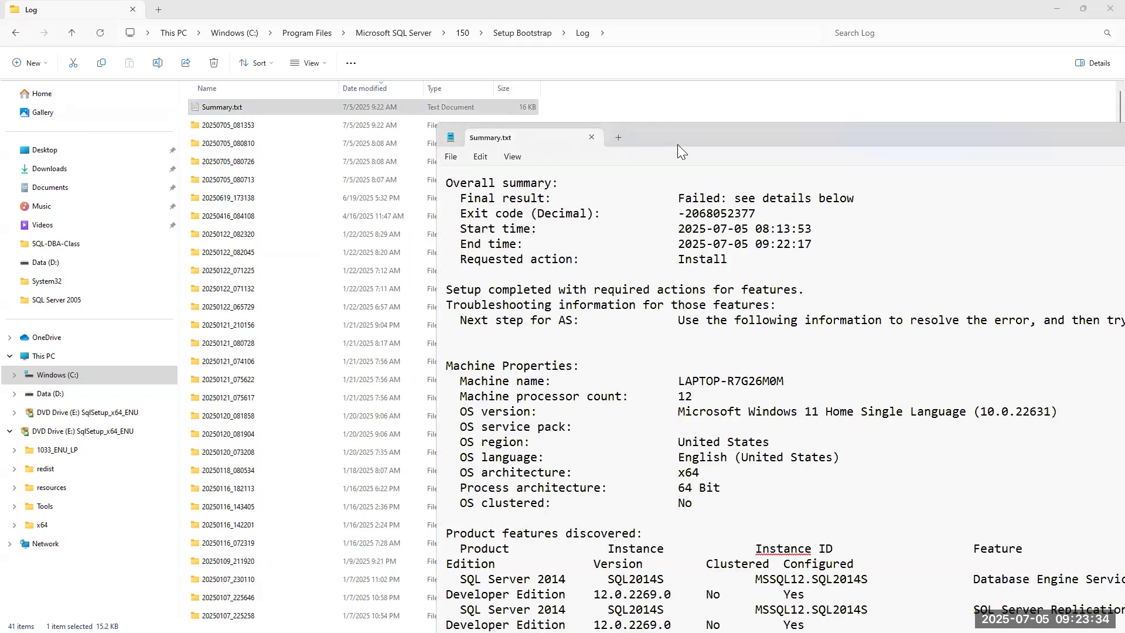
double_click(678, 141)
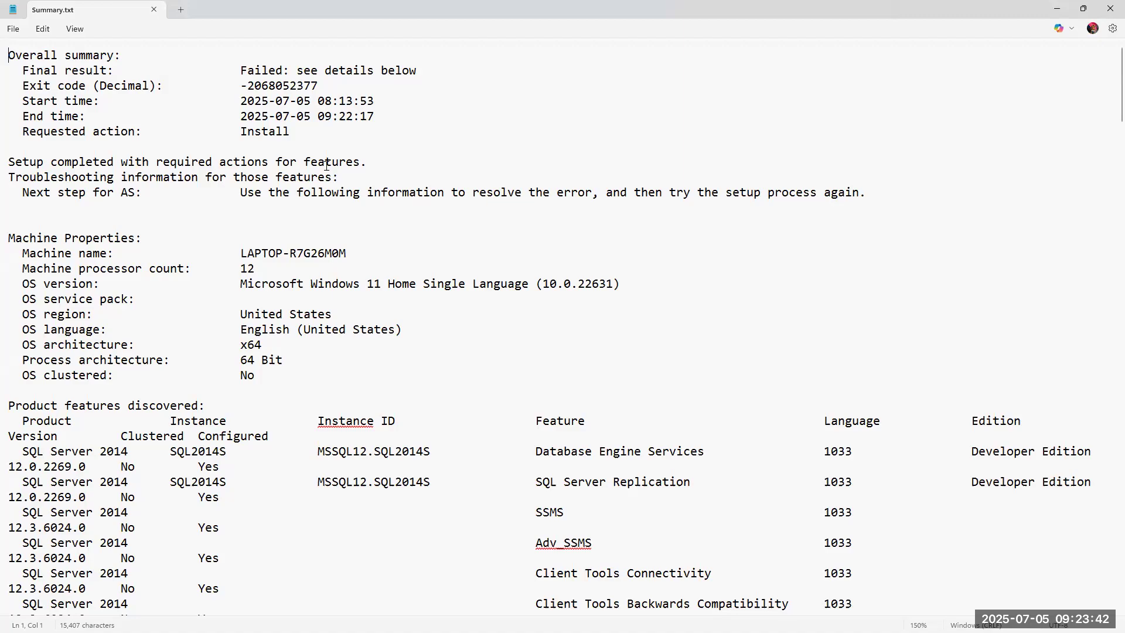
scroll(588, 264, "down", 20)
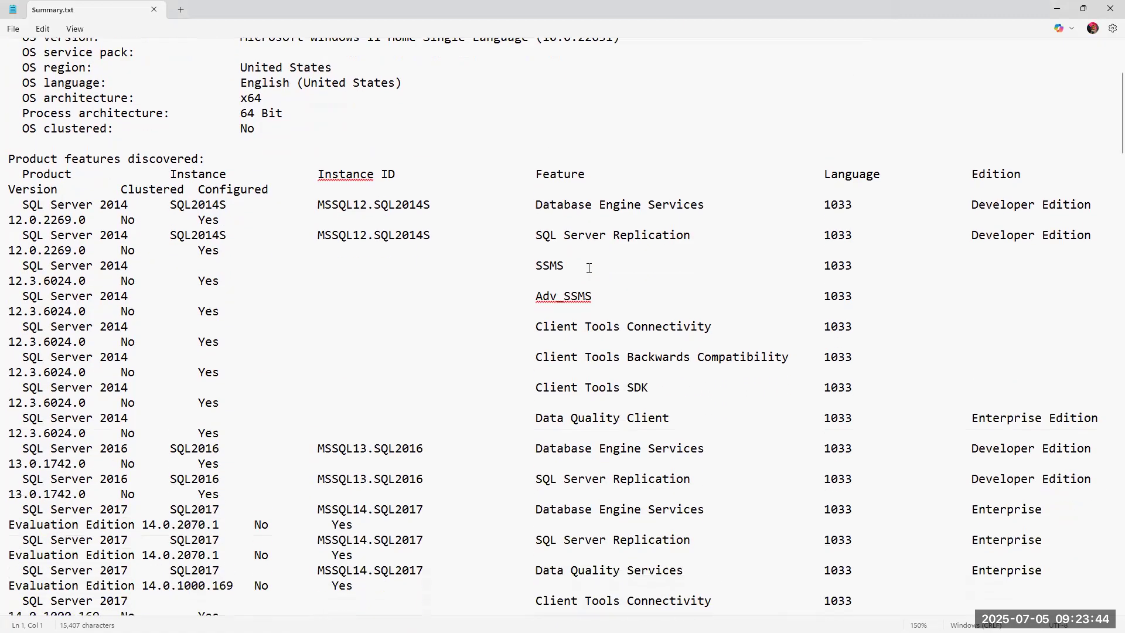
scroll(587, 267, "down", 20)
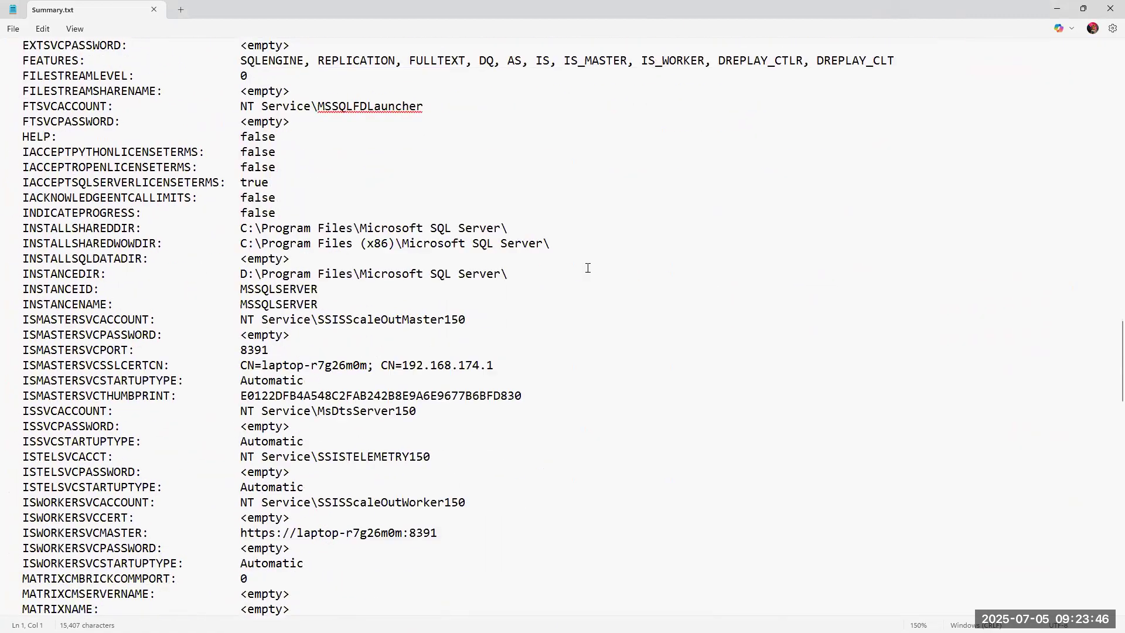
scroll(587, 268, "down", 6)
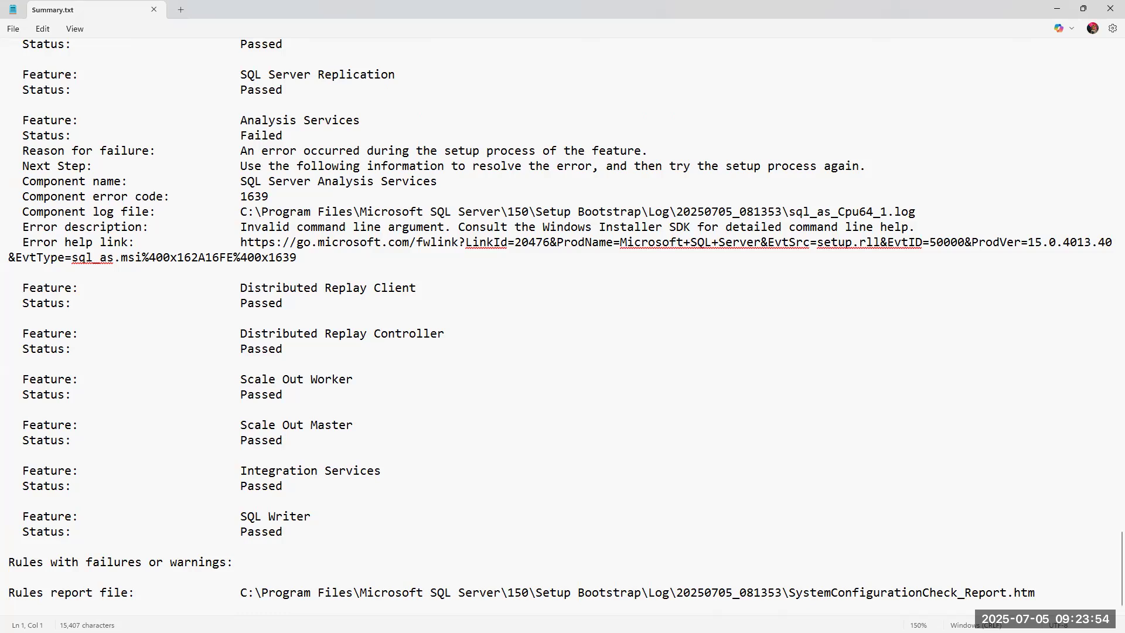
- Check the feature results in the SQL Server 2019 Setup window, and minimize it and the Summary.txt window
key("alt+Tab")
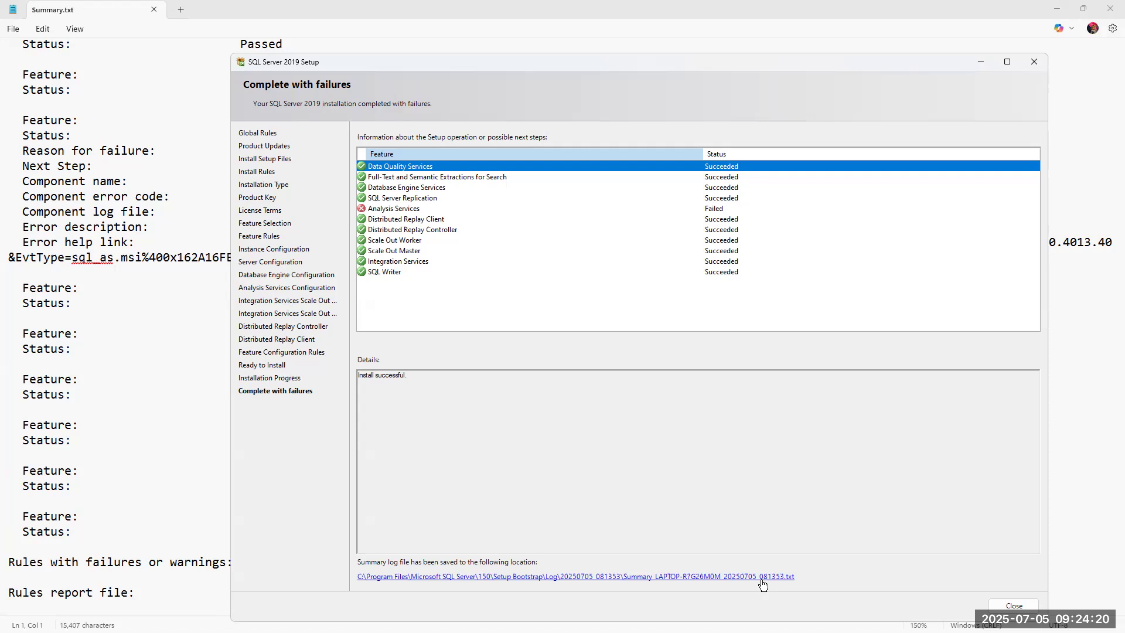
left_click(980, 65)
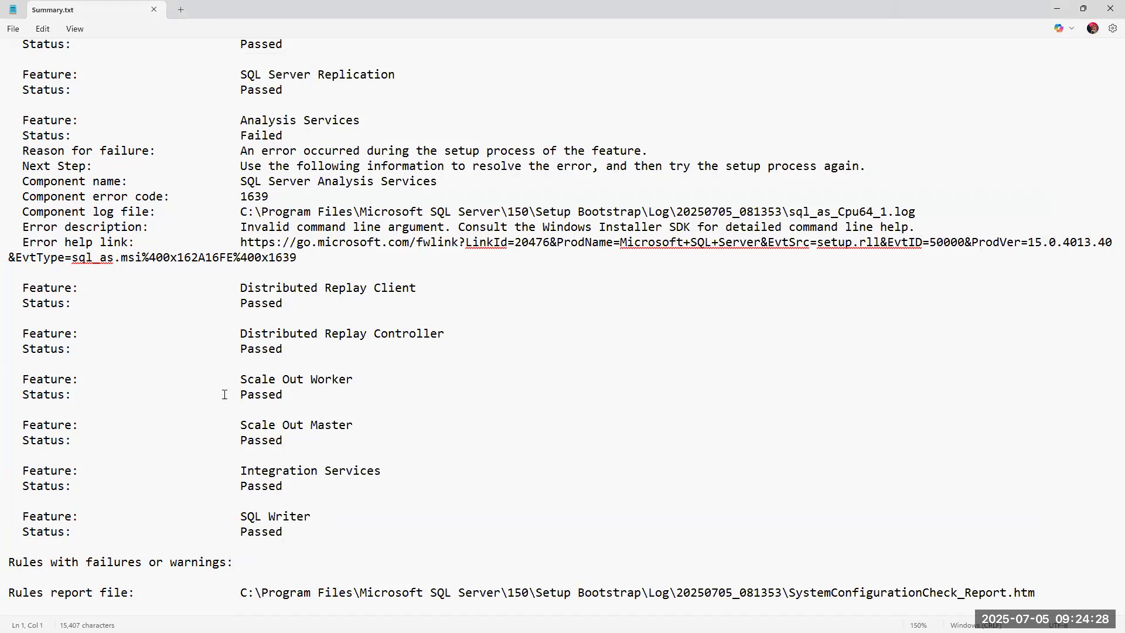
left_click(1057, 9)
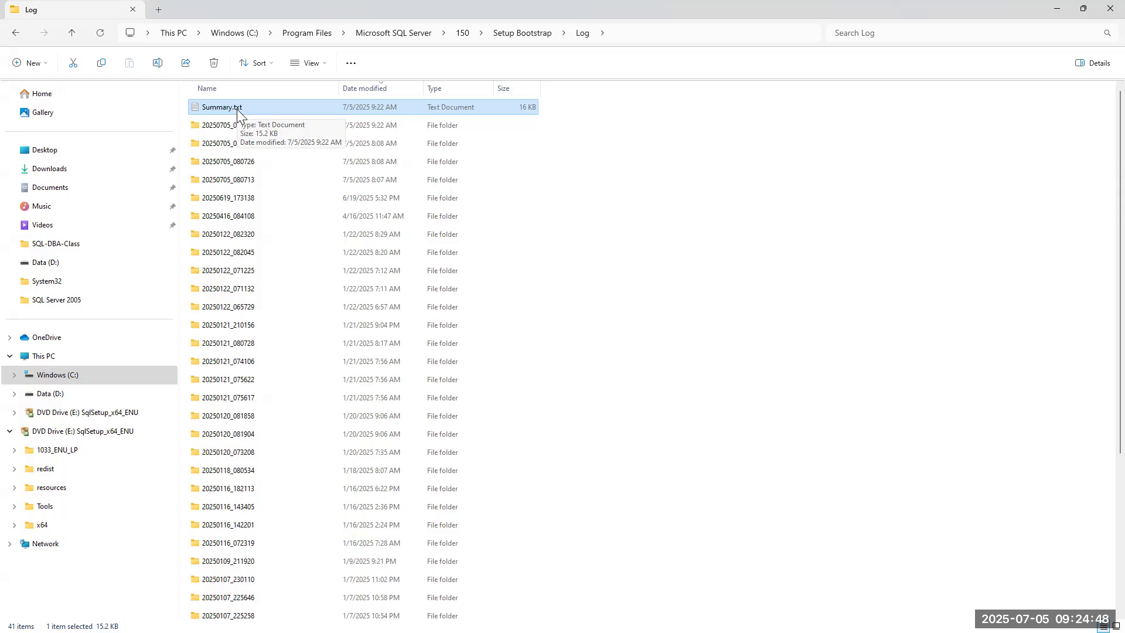
- Sort the logs by newest modification date, view Detail.txt in the 20250705_081353 folder, and minimize the text window
left_click(374, 88)
left_click(374, 88)
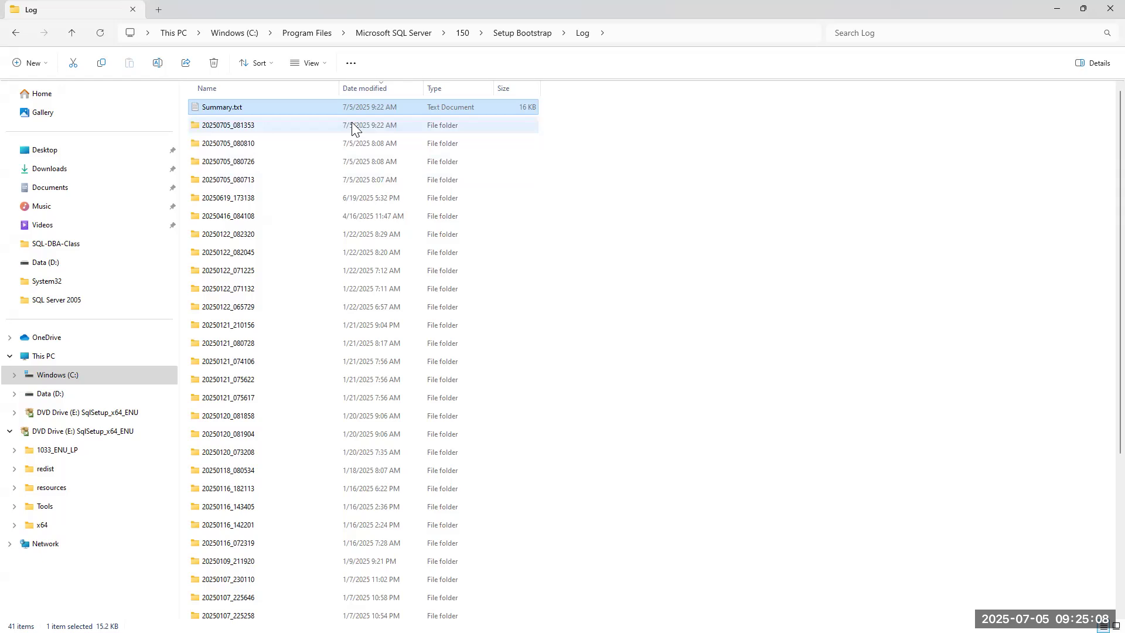
left_click(224, 125)
double_click(224, 126)
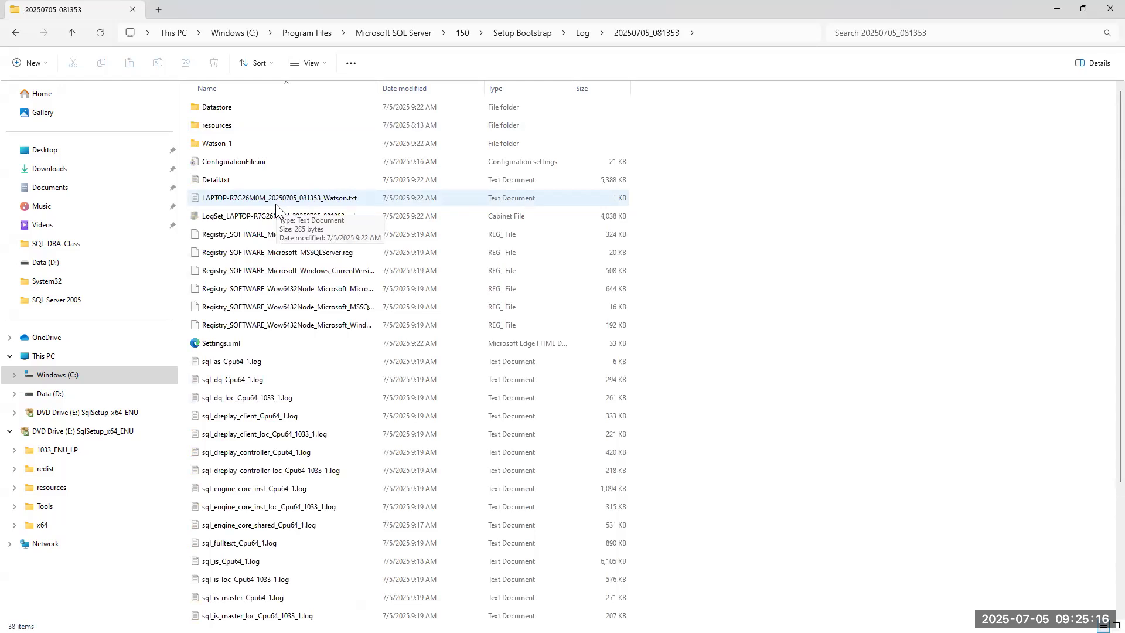
double_click(222, 180)
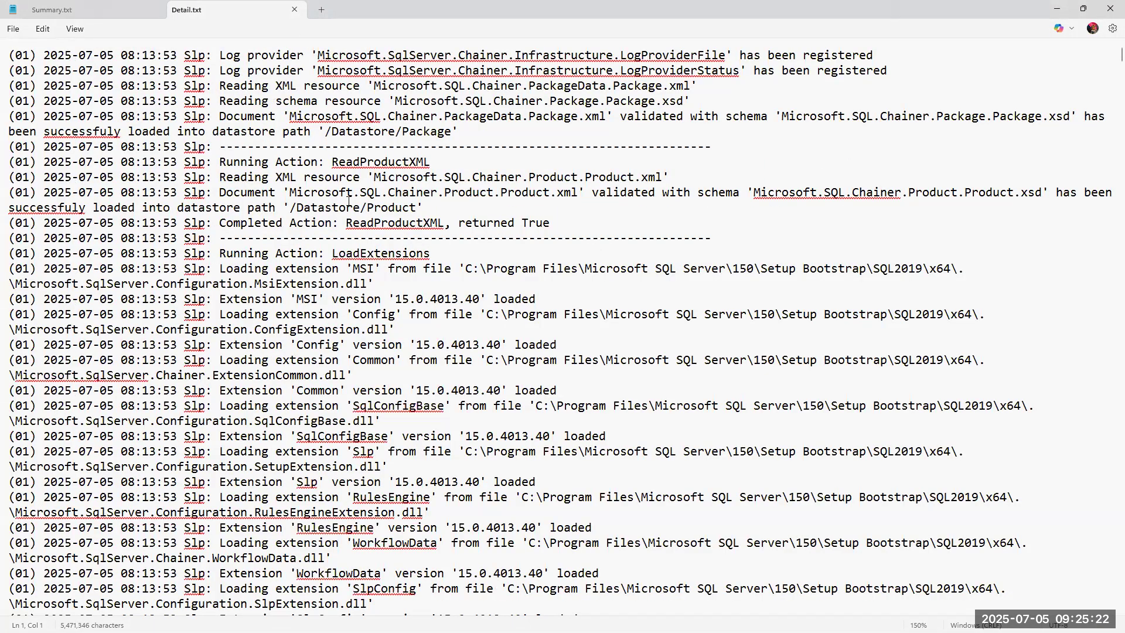
left_click(1057, 9)
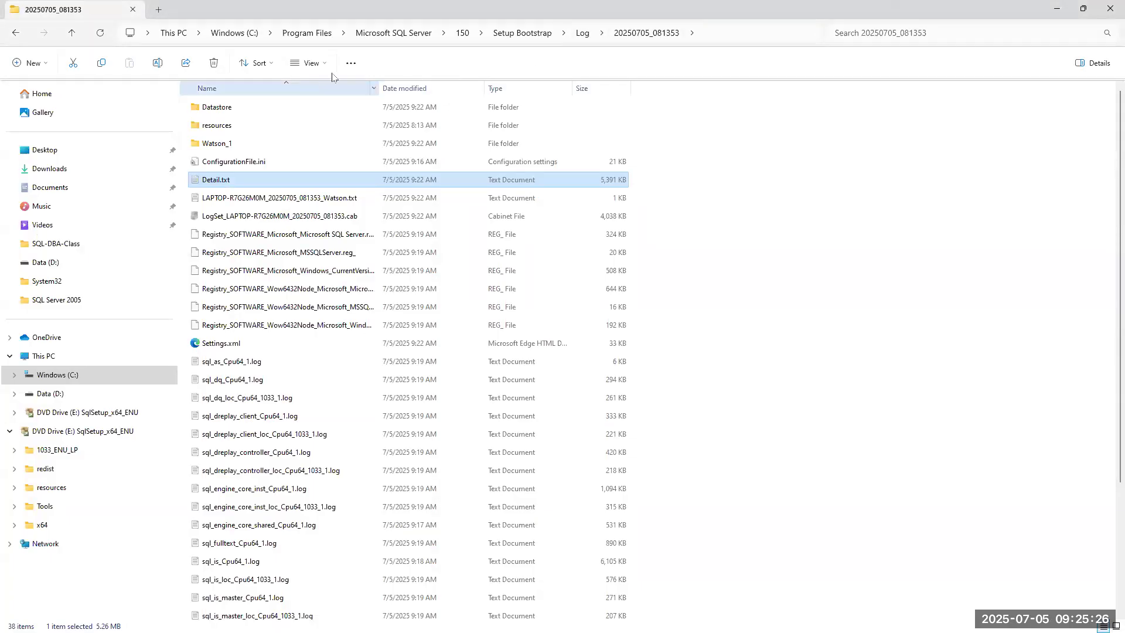
- Go back to the Setup Bootstrap folder and reopen its Log\20250705_081353 subfolder
left_click(524, 34)
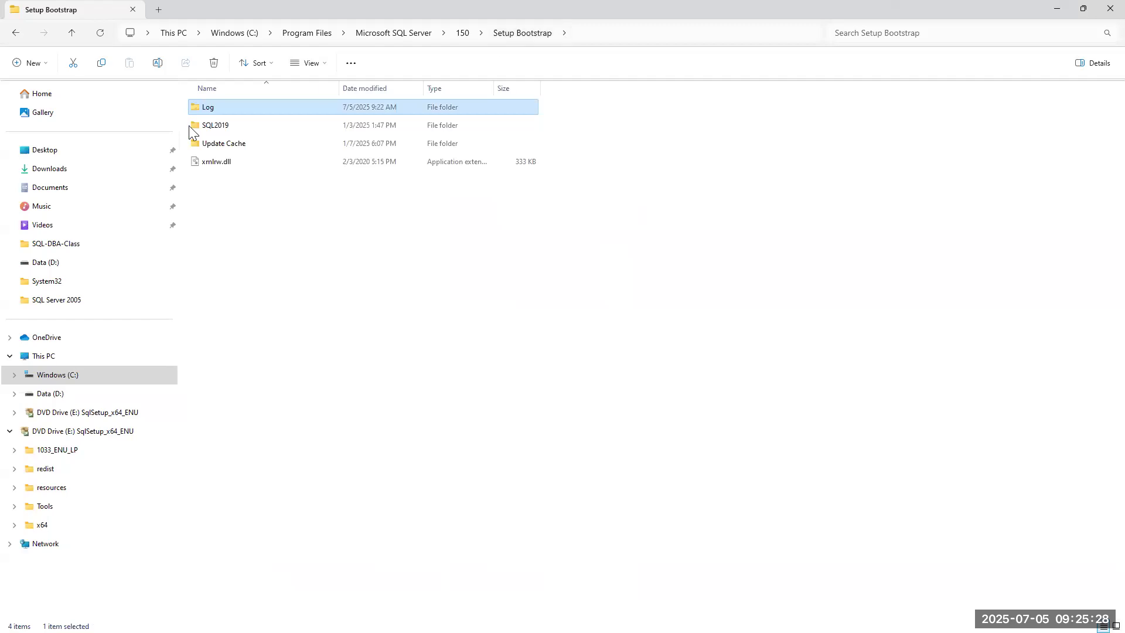
double_click(215, 108)
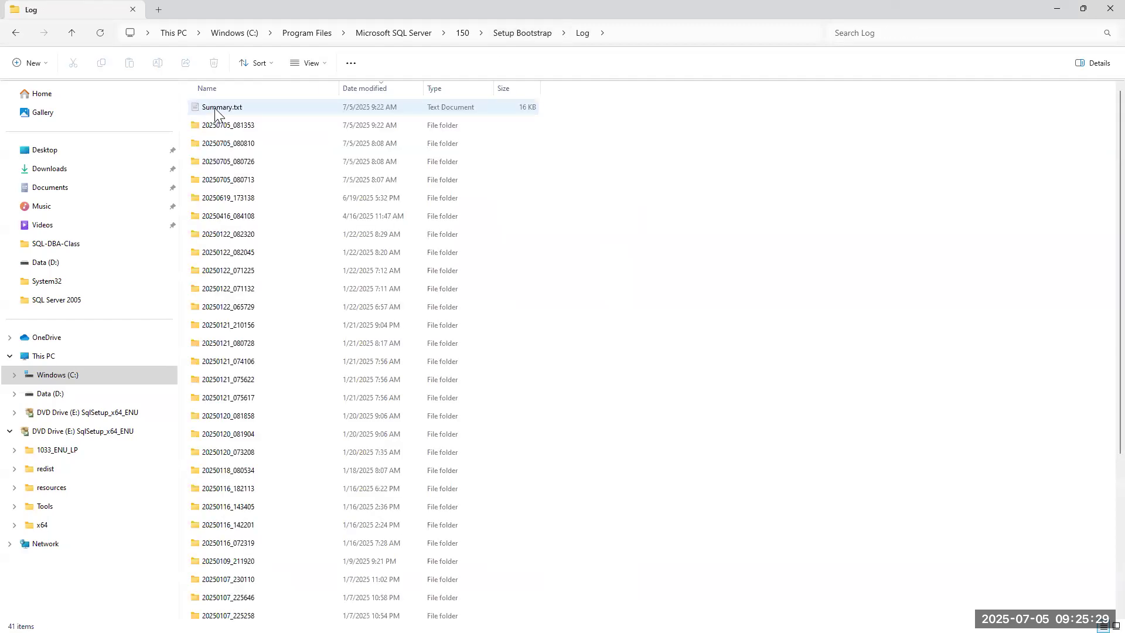
left_click(258, 132)
double_click(258, 132)
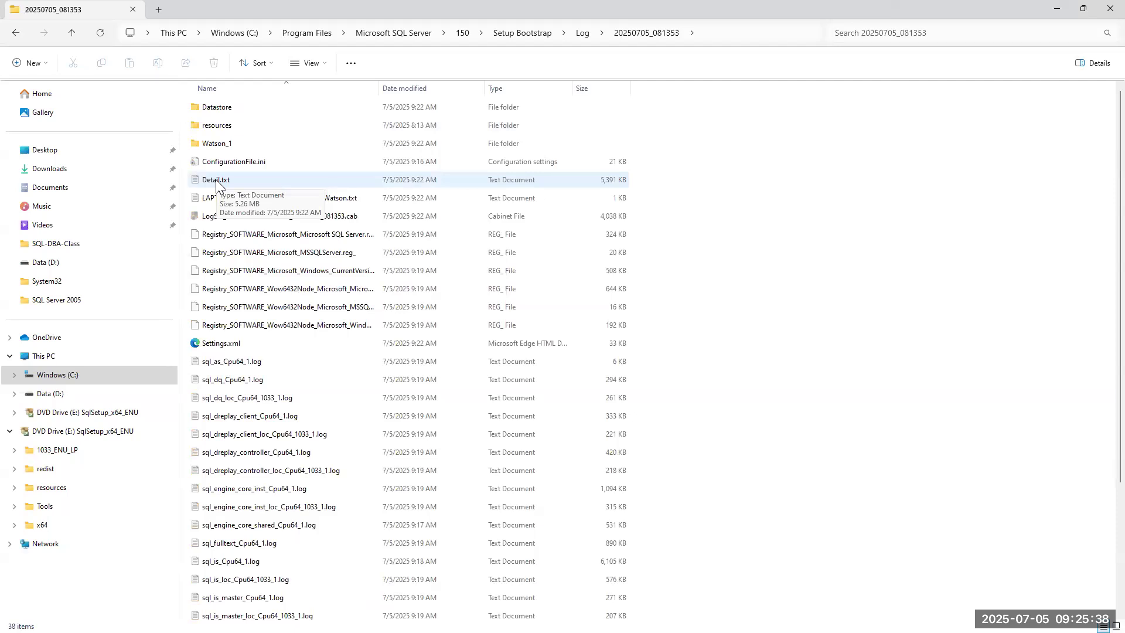
- Open Detail.txt from the 20250705_081353 folder, switch to the Summary.txt feature results, and minimize the text window
double_click(216, 181)
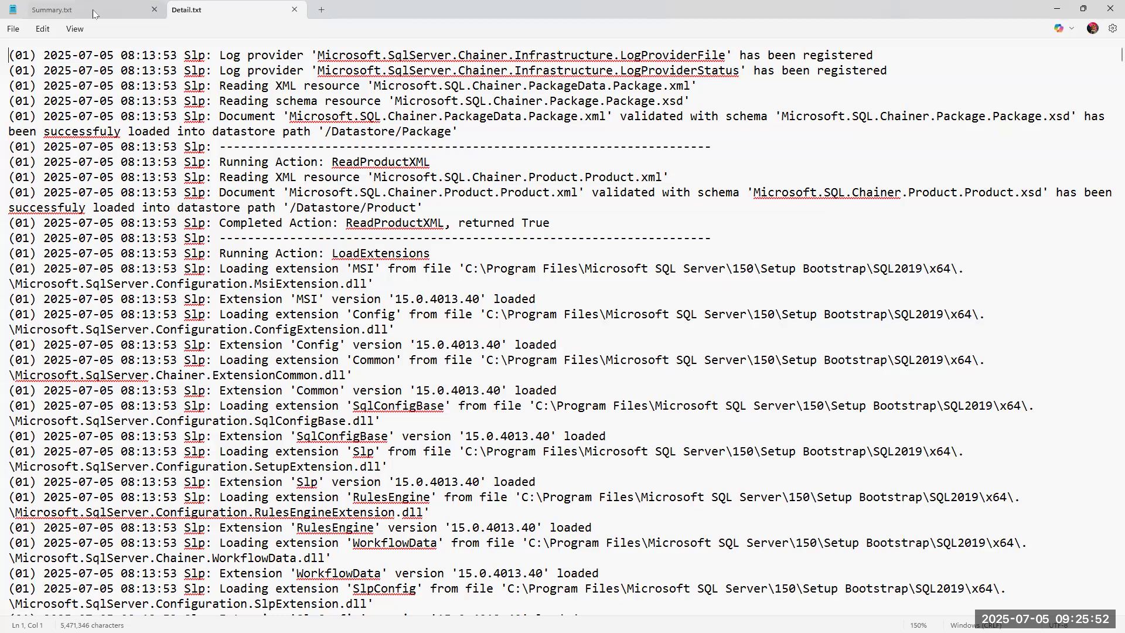
key("ctrl+Tab")
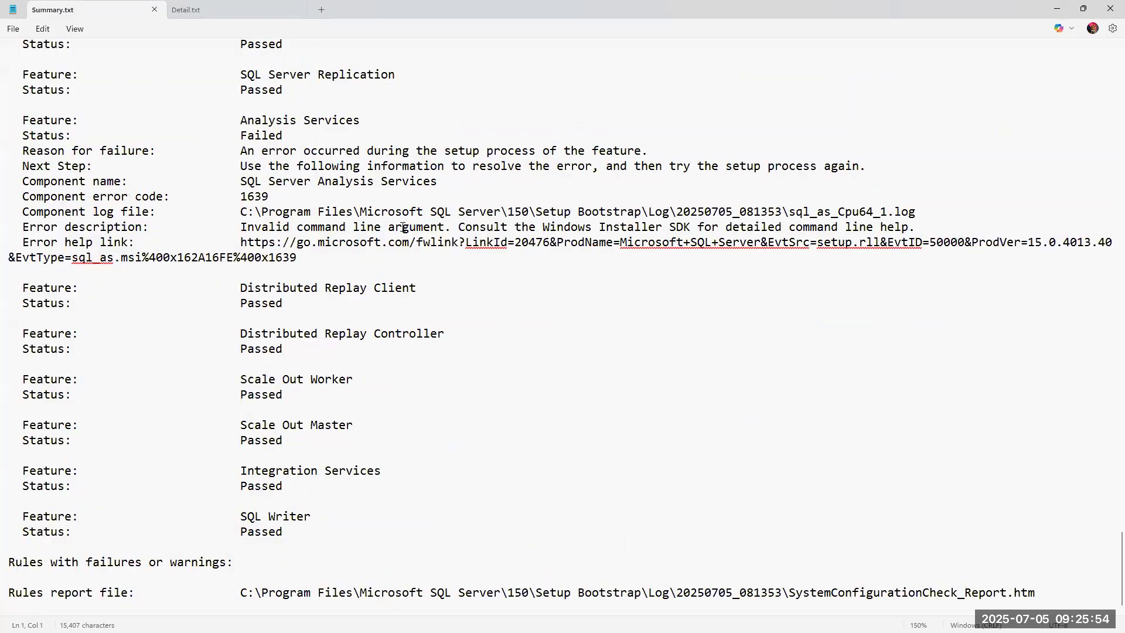
left_click(1057, 9)
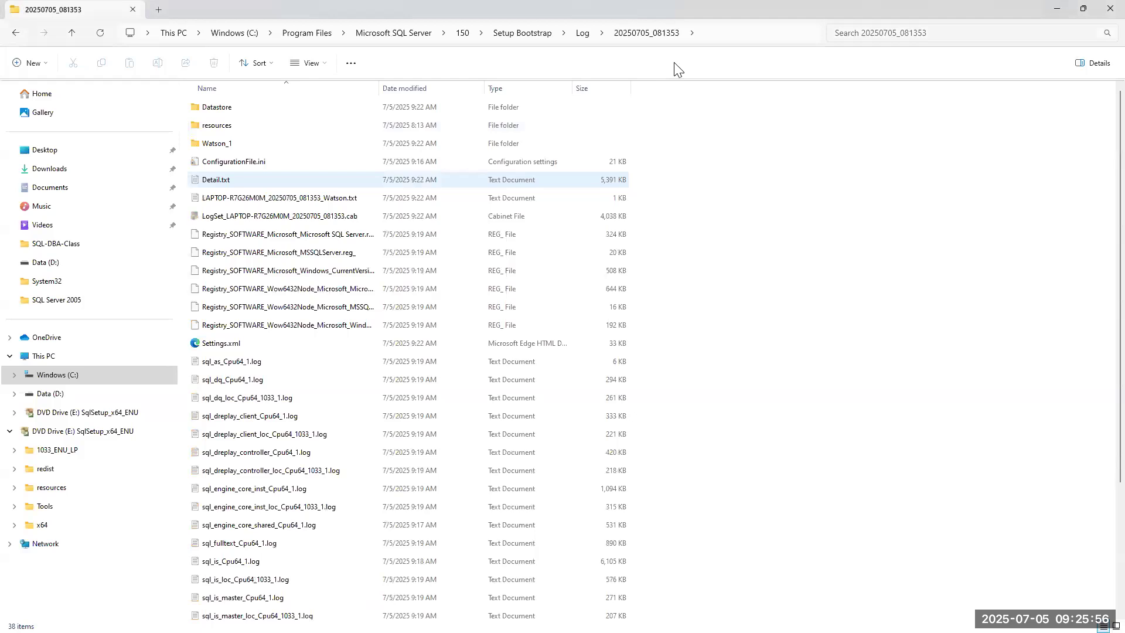
- Compare the contents and Detail.txt file sizes of the 20250705_081353 and 20250705_080810 folders under Log
left_click(582, 33)
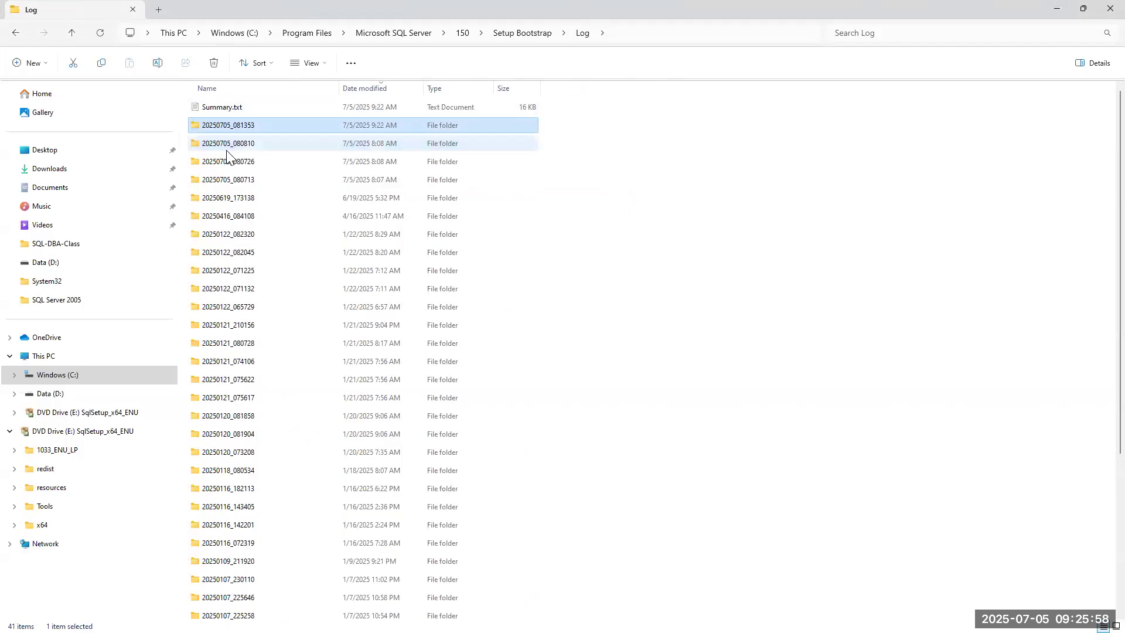
double_click(233, 124)
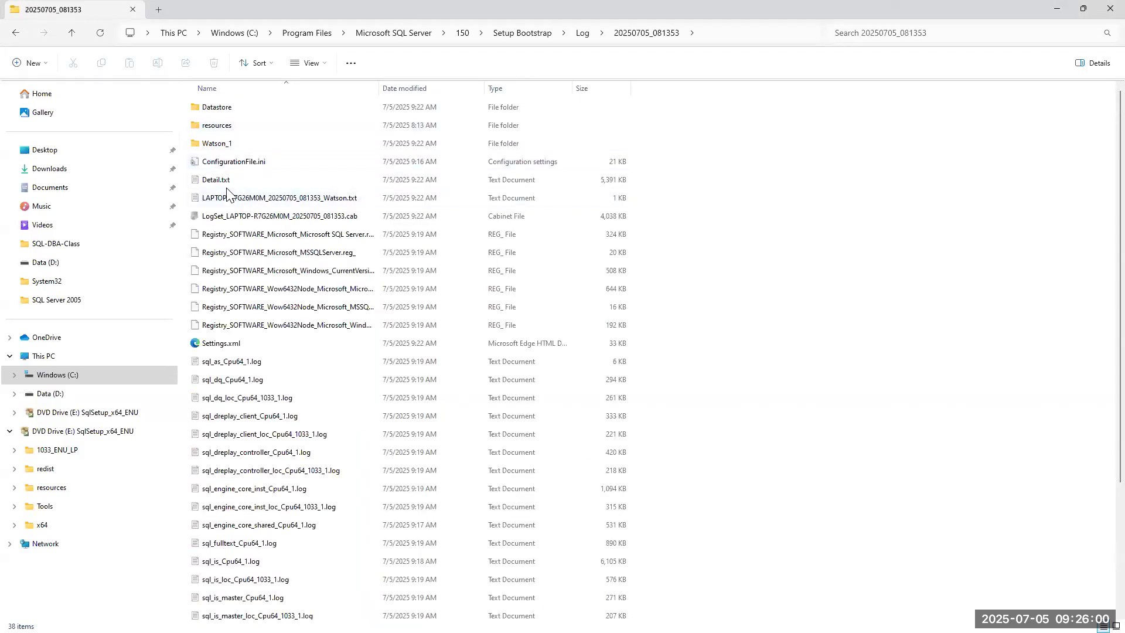
left_click(583, 33)
double_click(244, 143)
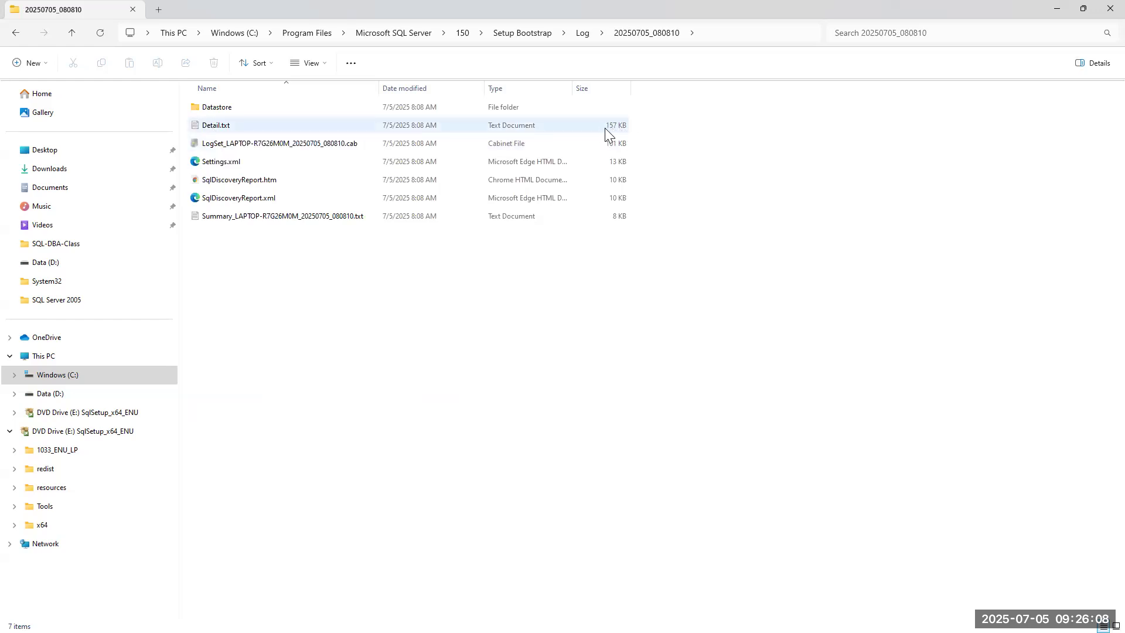
left_click(584, 33)
double_click(269, 129)
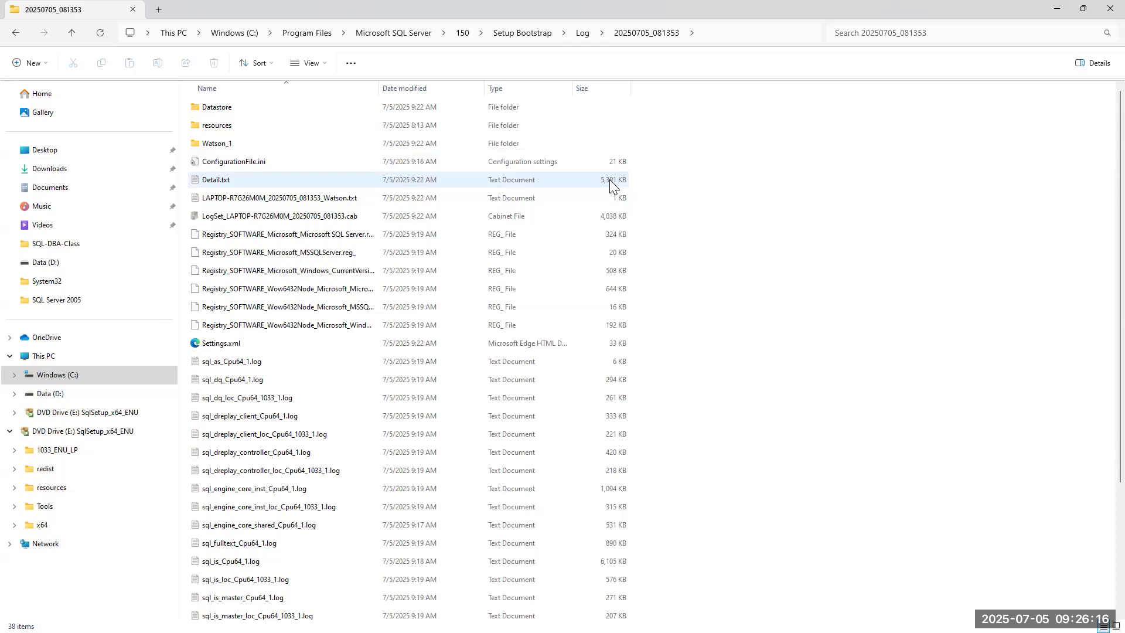
- Return to the Log folder, sort it by modification date with the newest first, and reopen the 20250705_081353 subfolder
left_click(584, 33)
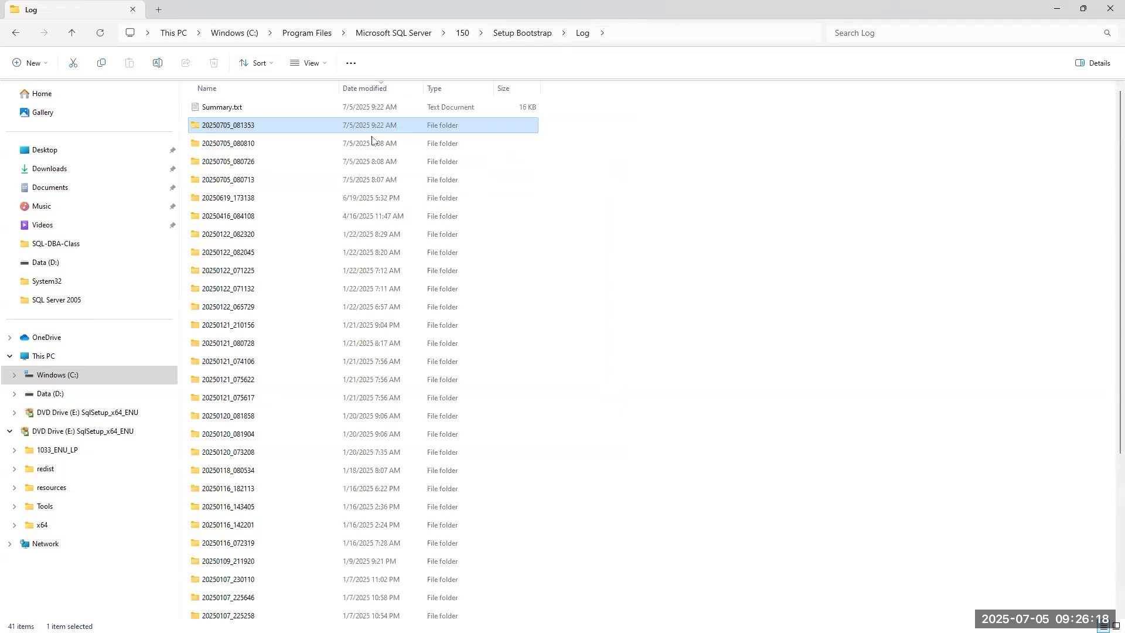
left_click(367, 89)
left_click(367, 89)
mouse_move(231, 128)
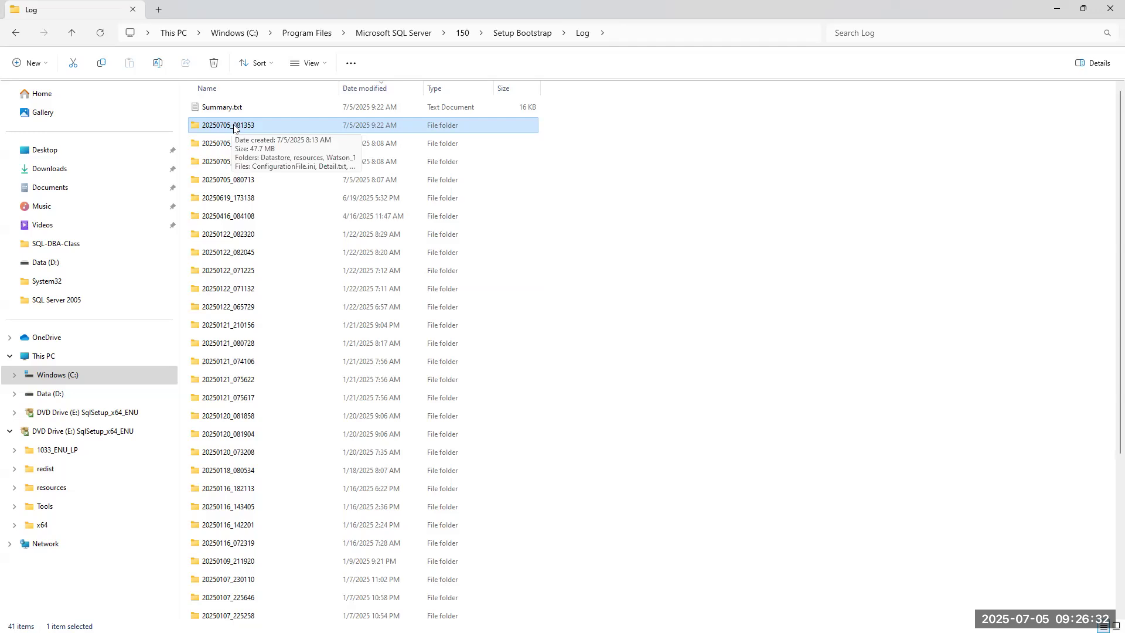
double_click(233, 128)
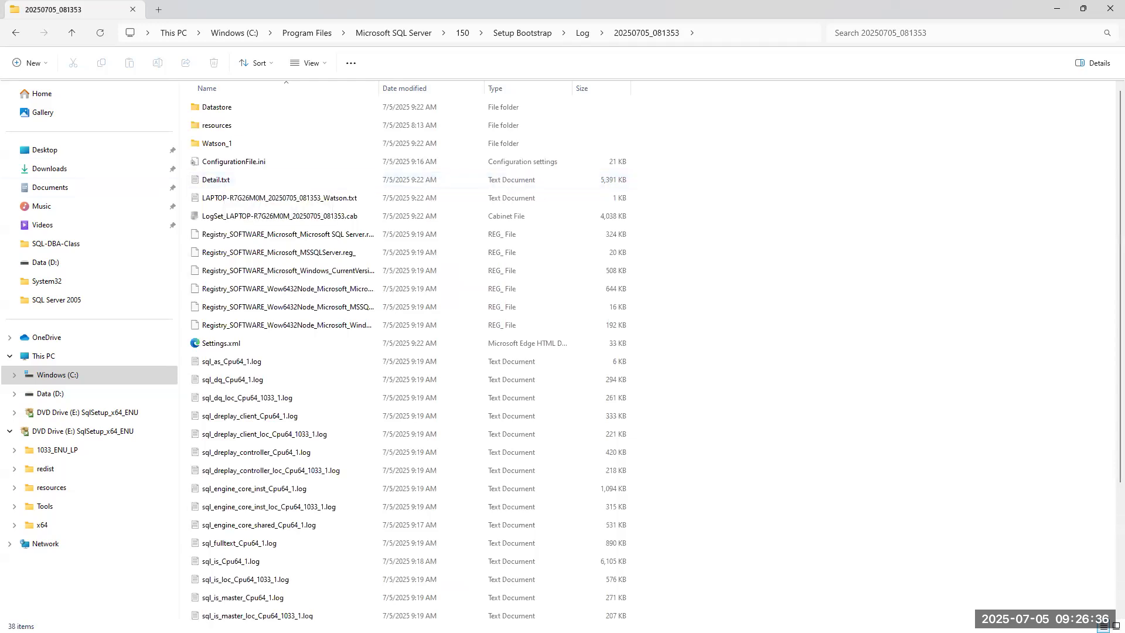
- Review the already open Detail.txt from its beginning to its last entries, and minimize the text window
key("alt+Tab")
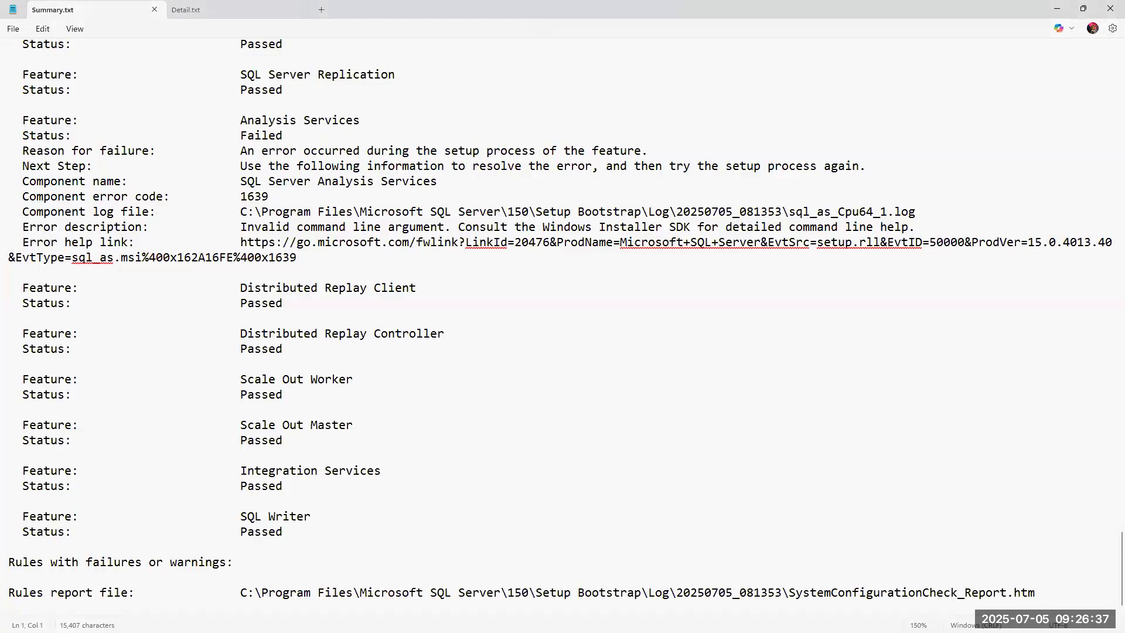
left_click(217, 13)
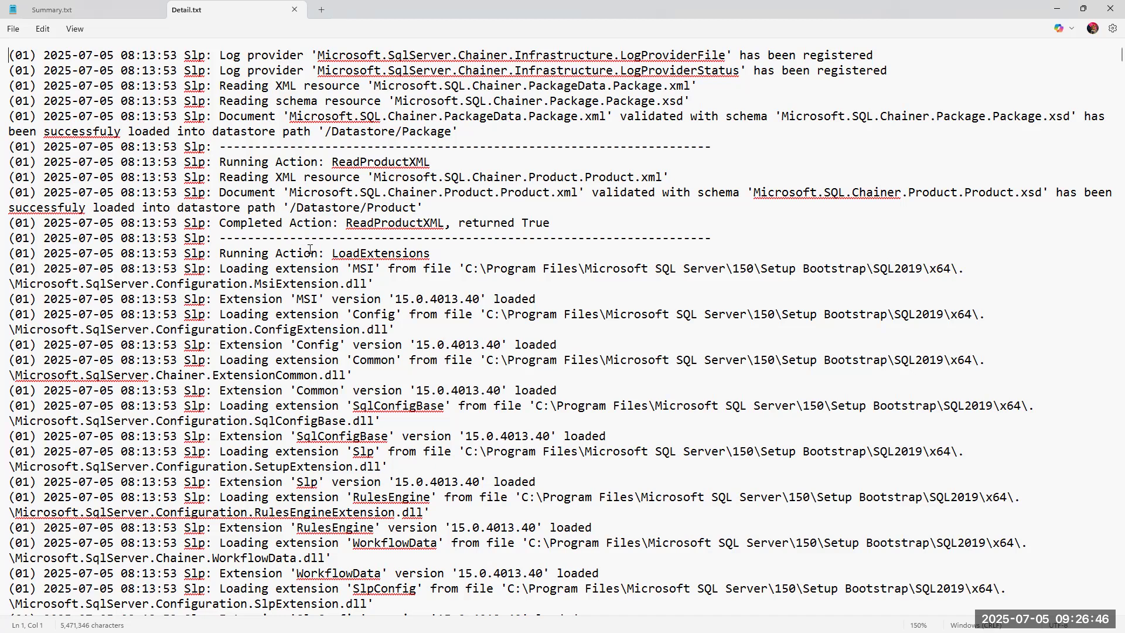
scroll(545, 290, "down", 15)
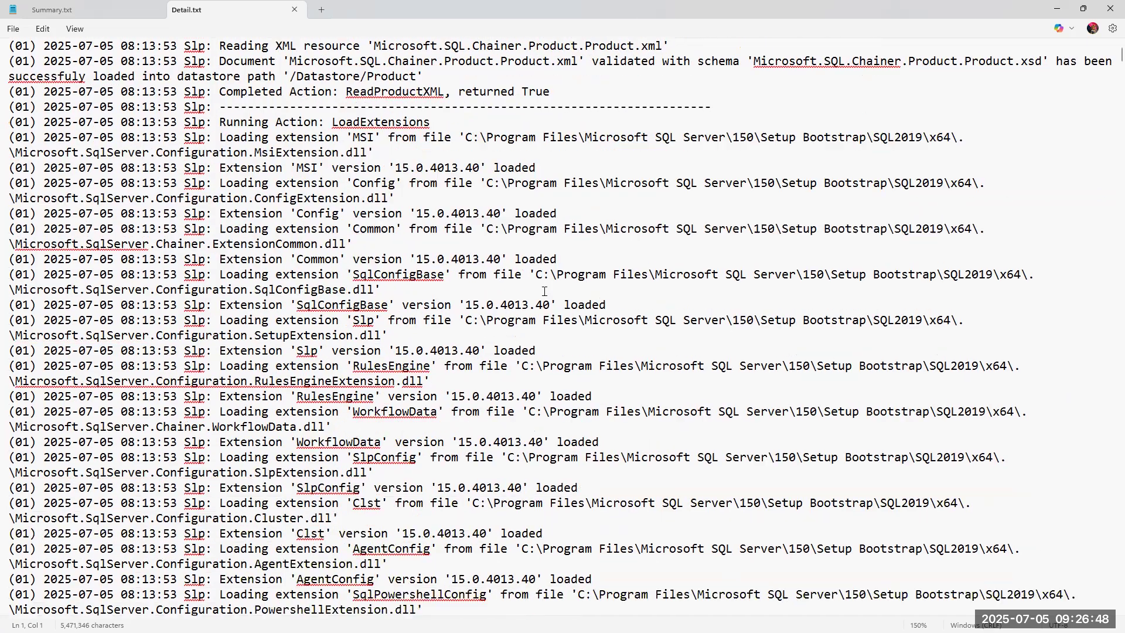
scroll(545, 290, "down", 20)
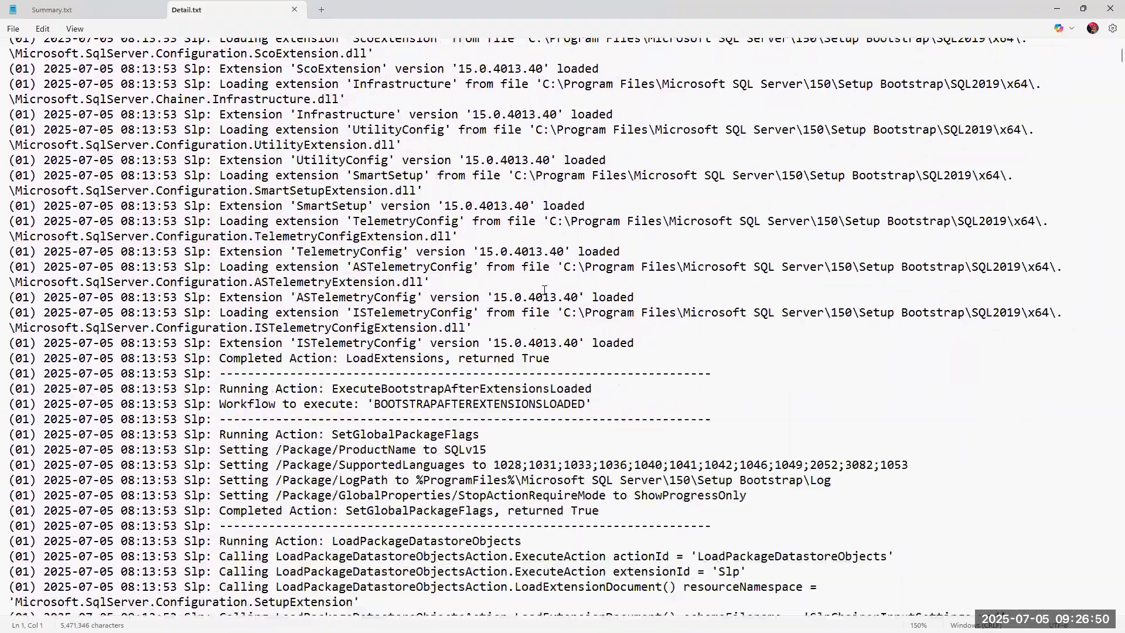
scroll(547, 285, "down", 20)
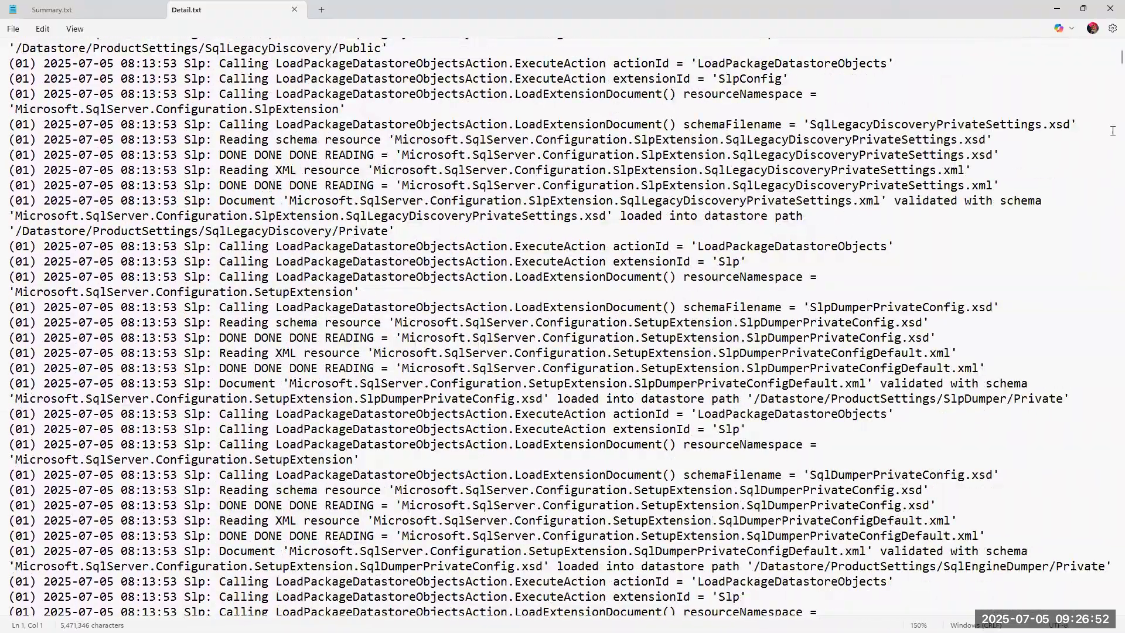
left_click_drag(1095, 70, 1074, 602)
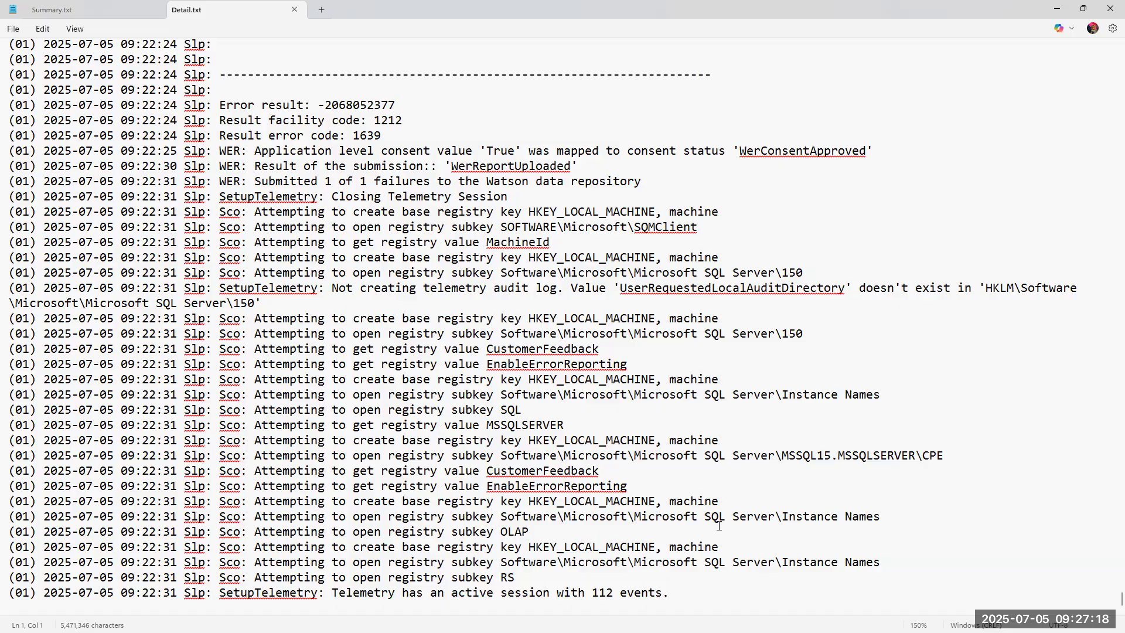
left_click(1057, 13)
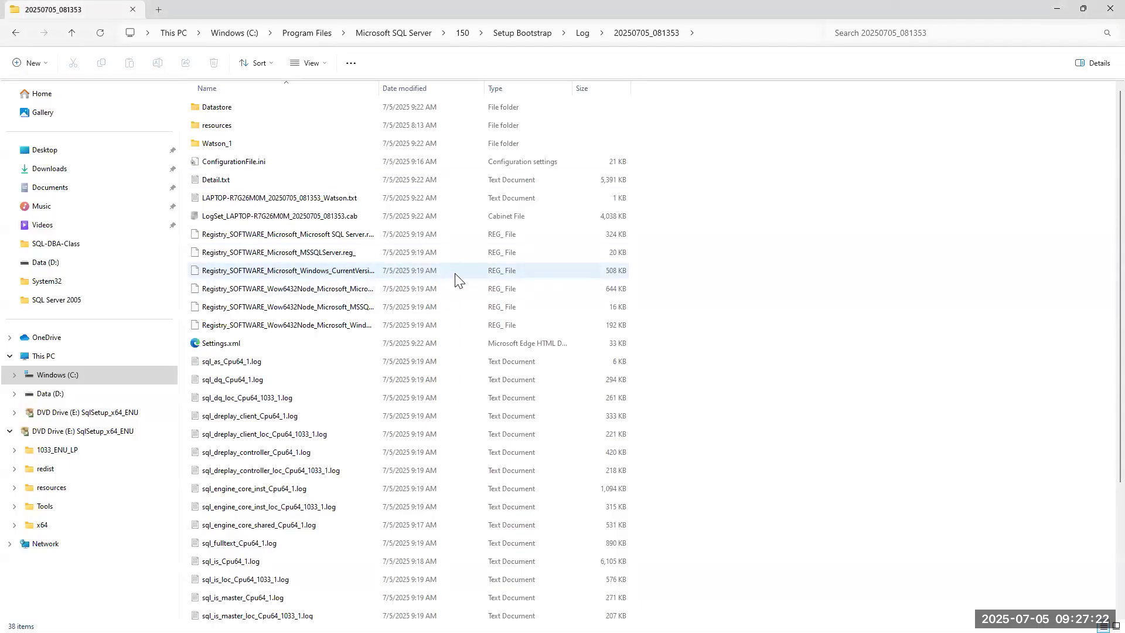
- Examine the component log files in 20250705_081353, checking the 20250705_080810 folder in between for comparison
scroll(427, 287, "down", 3)
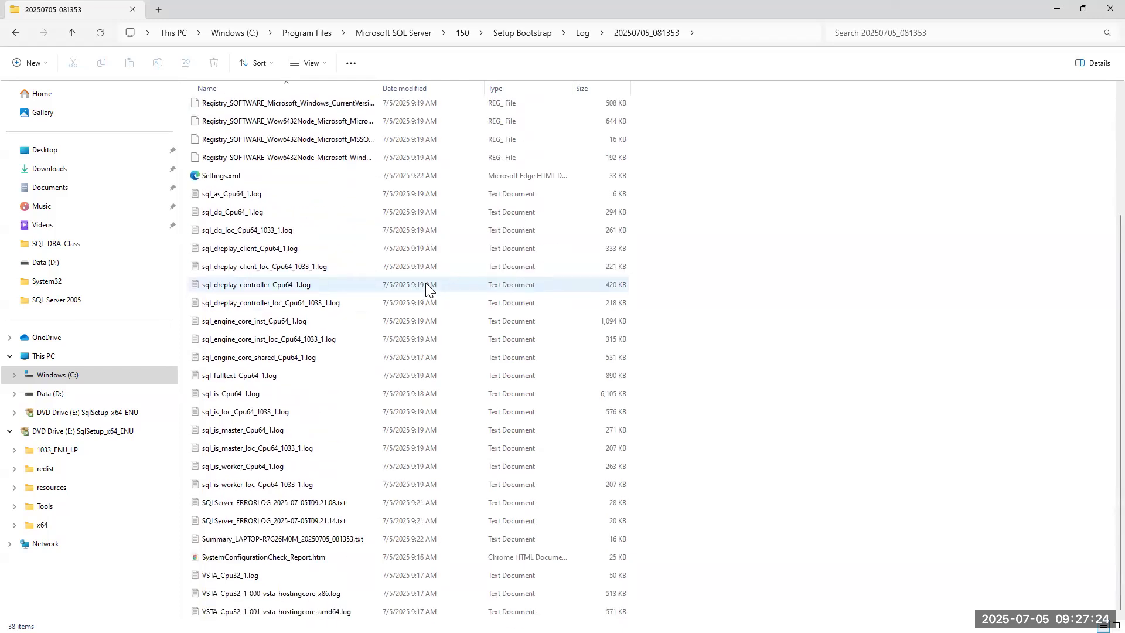
scroll(428, 287, "up", 3)
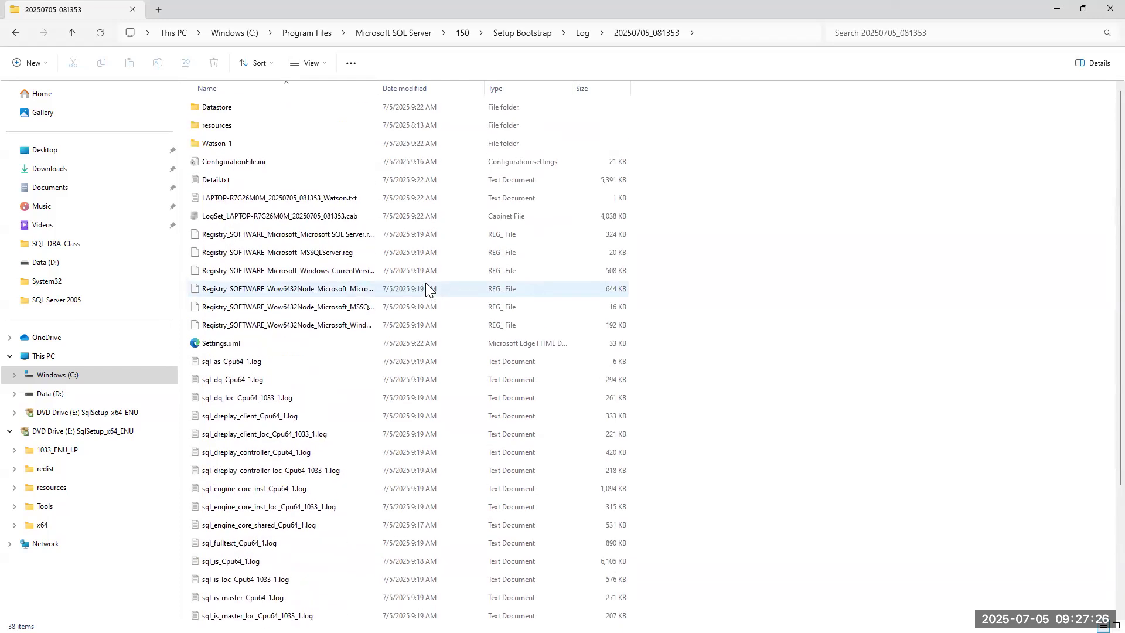
left_click(580, 33)
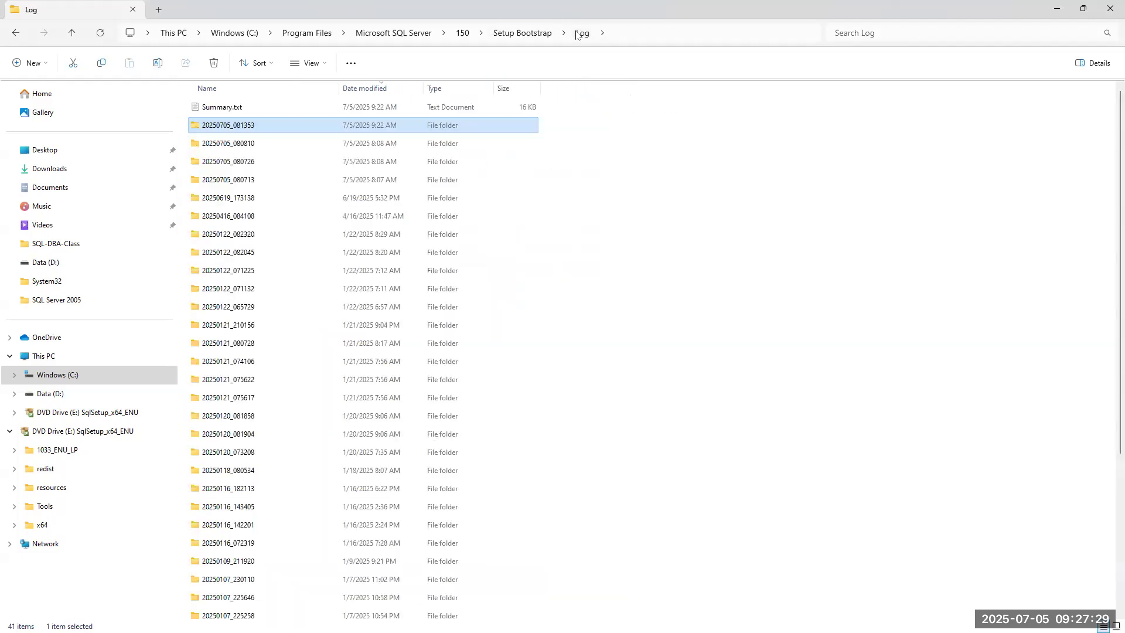
double_click(208, 144)
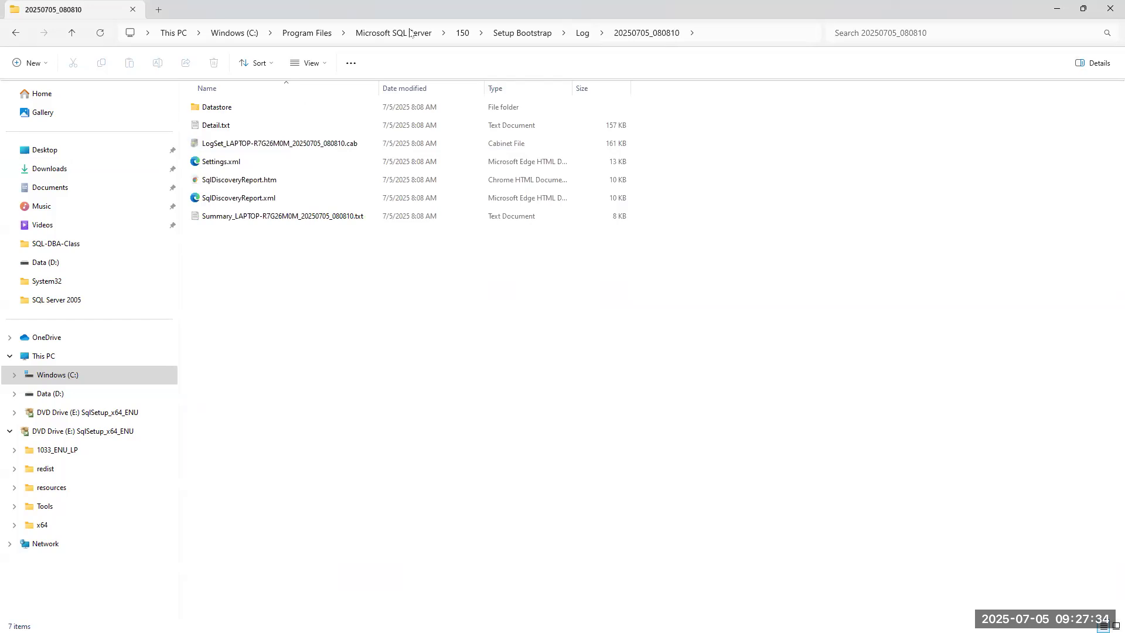
left_click(582, 34)
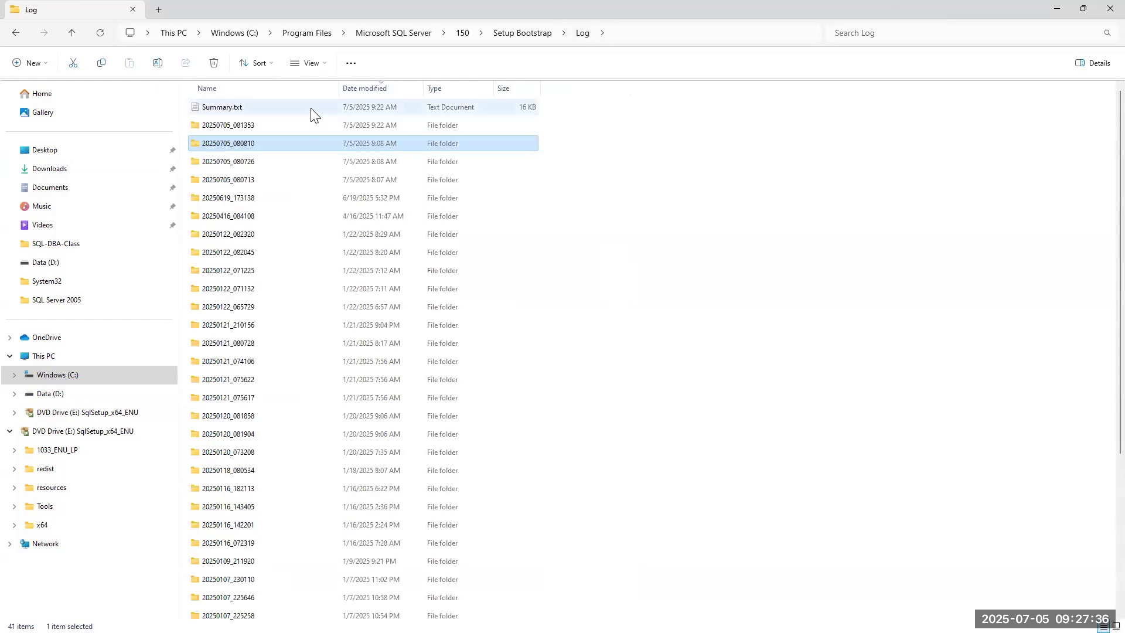
double_click(213, 127)
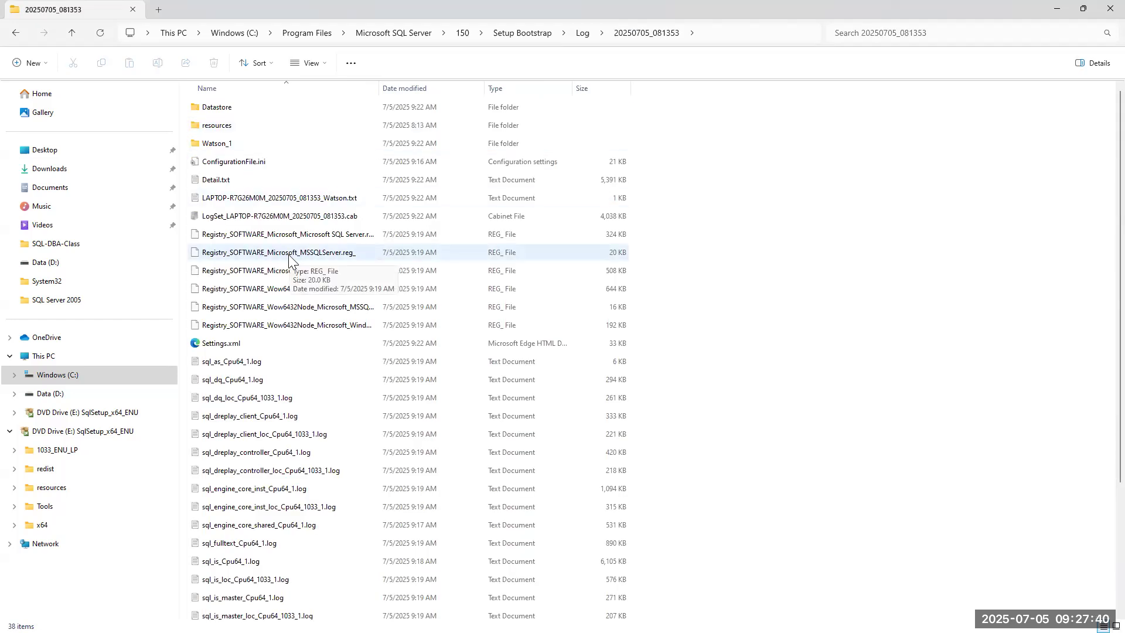
scroll(289, 259, "down", 3)
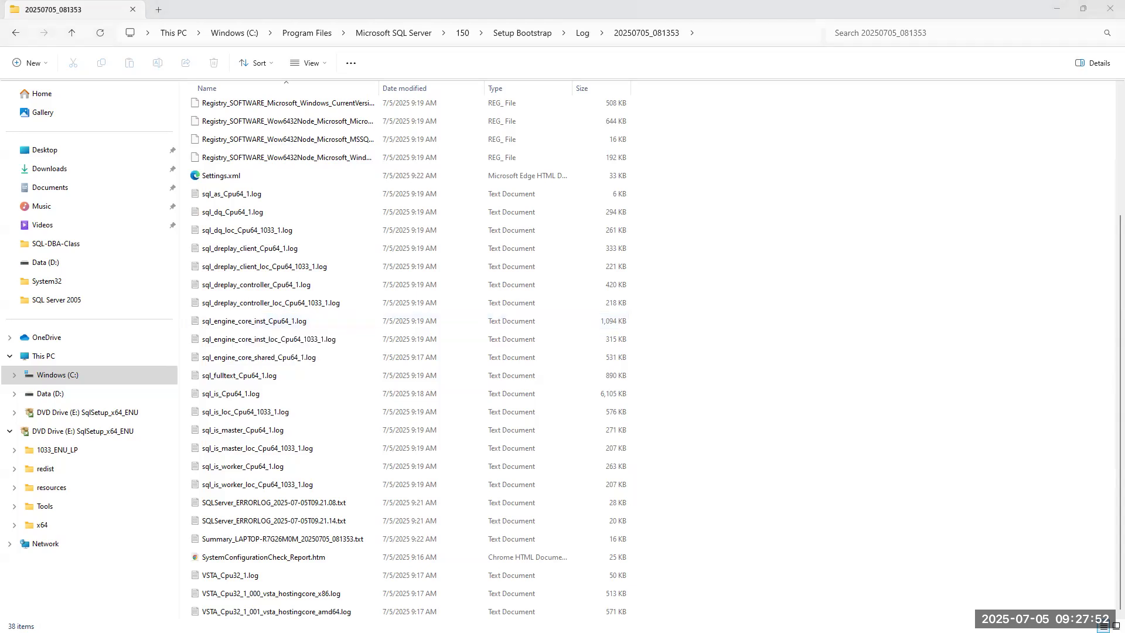
- Open the current user's temporary files folder by running %temp% from the Windows Run dialog
key("super+r")
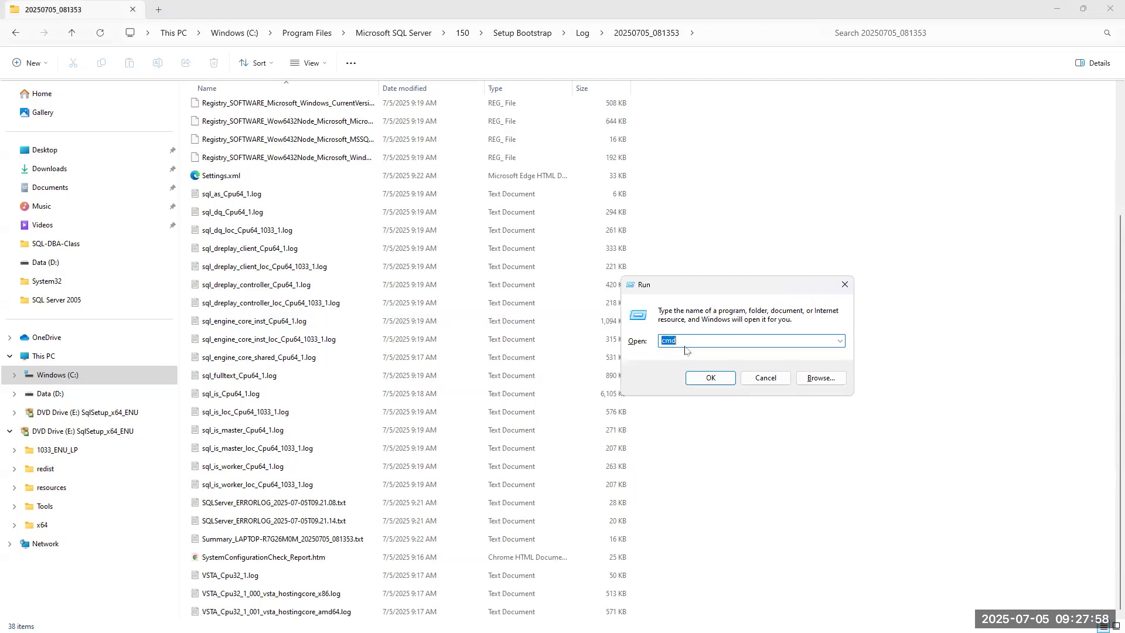
type("t")
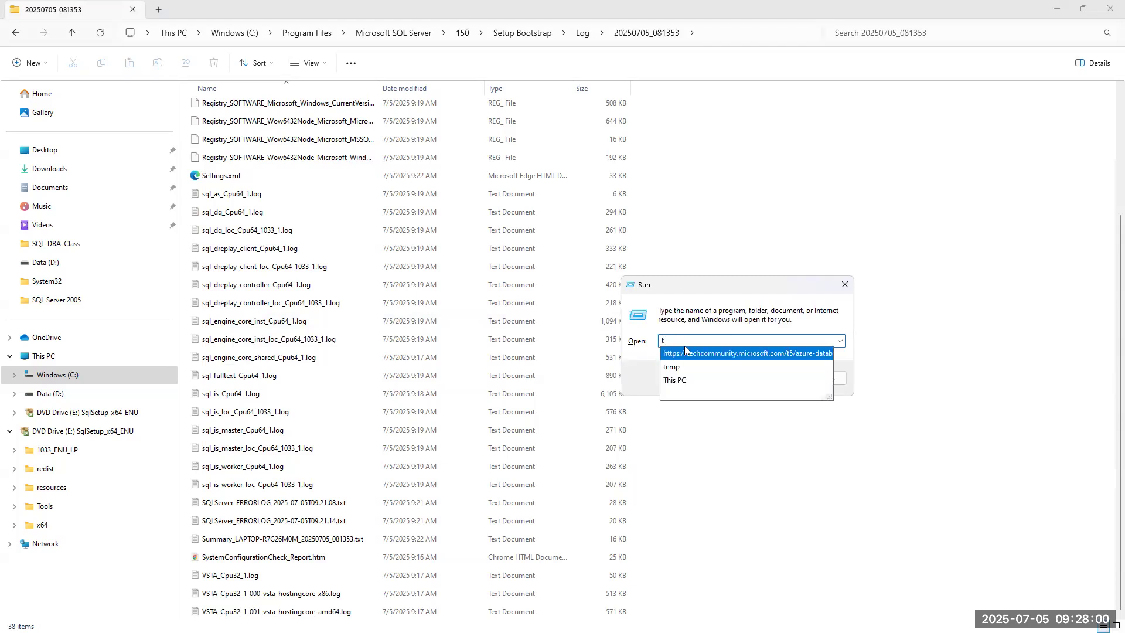
key("BackSpace")
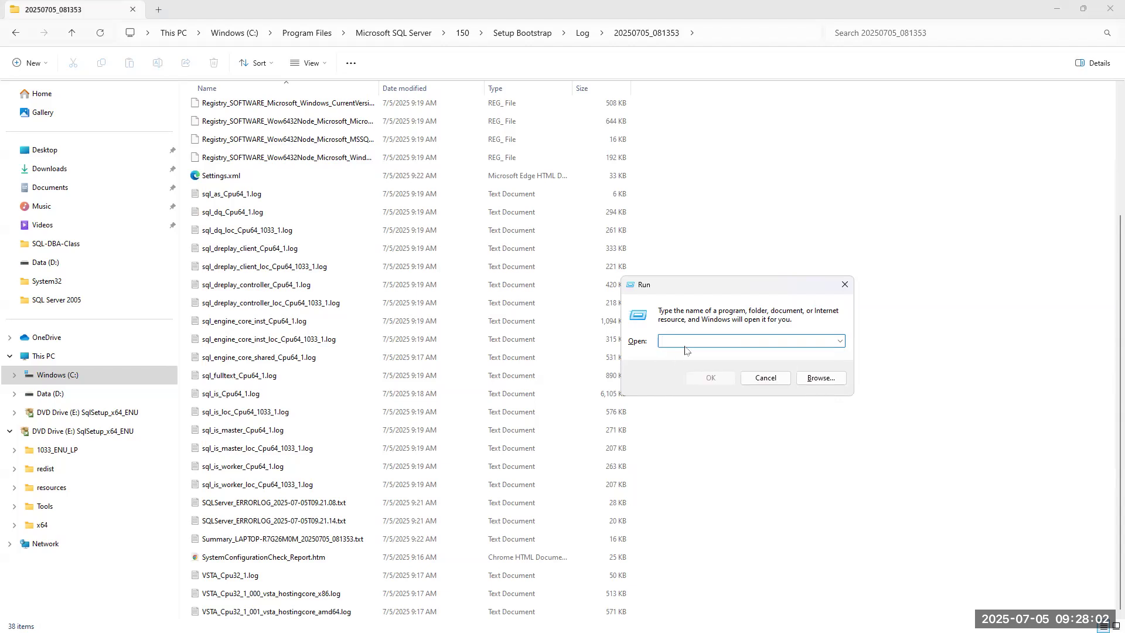
type("%tem")
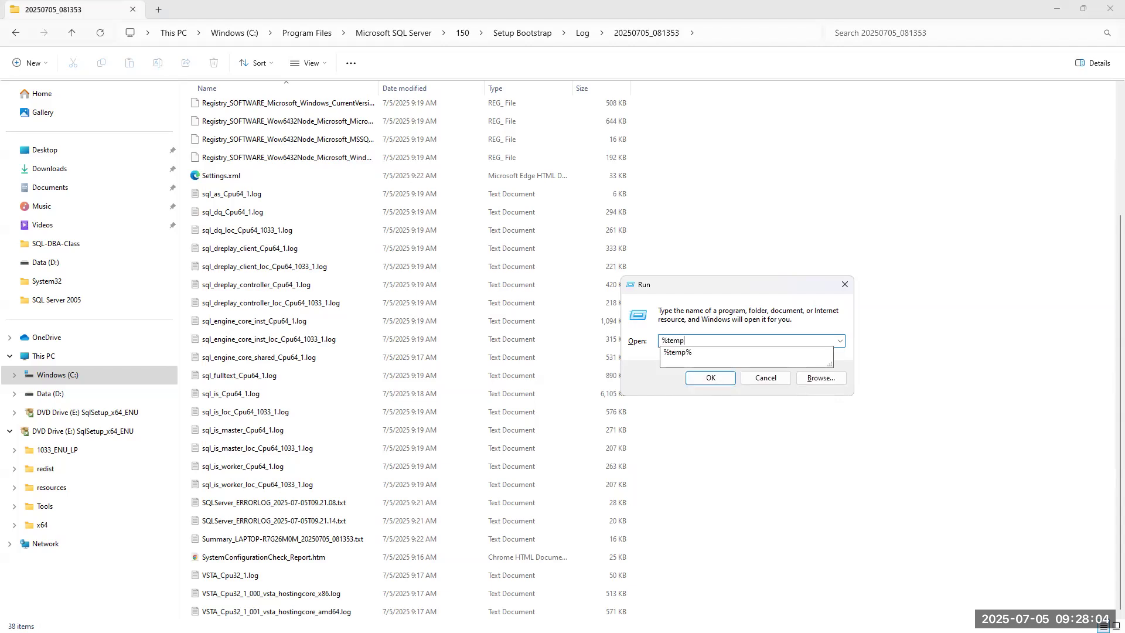
type("p")
left_click(684, 351)
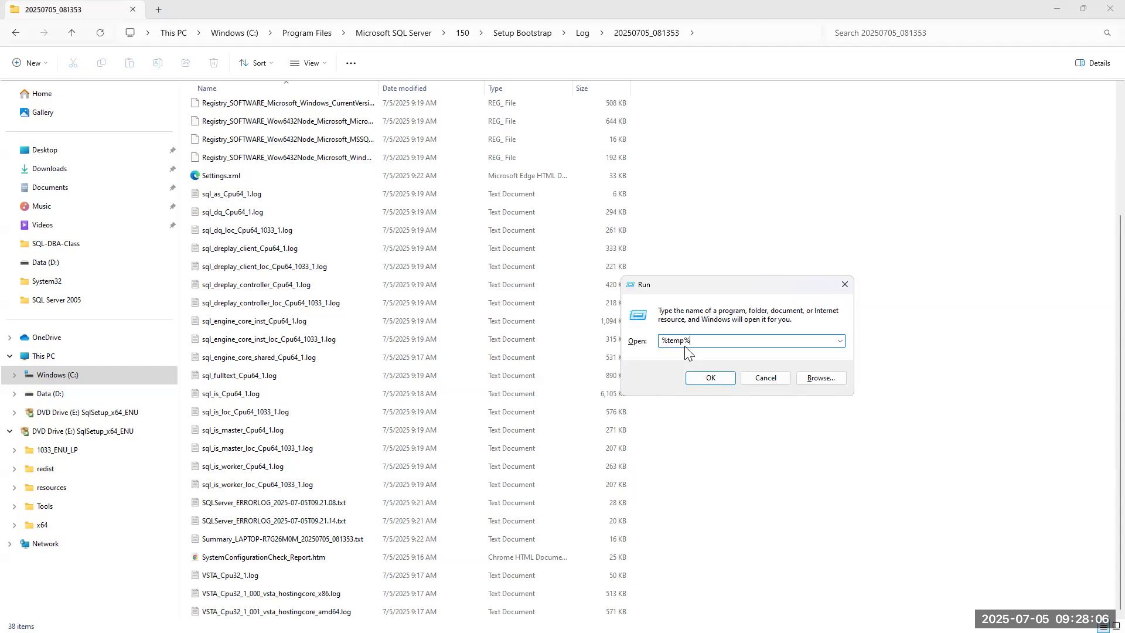
key("Return")
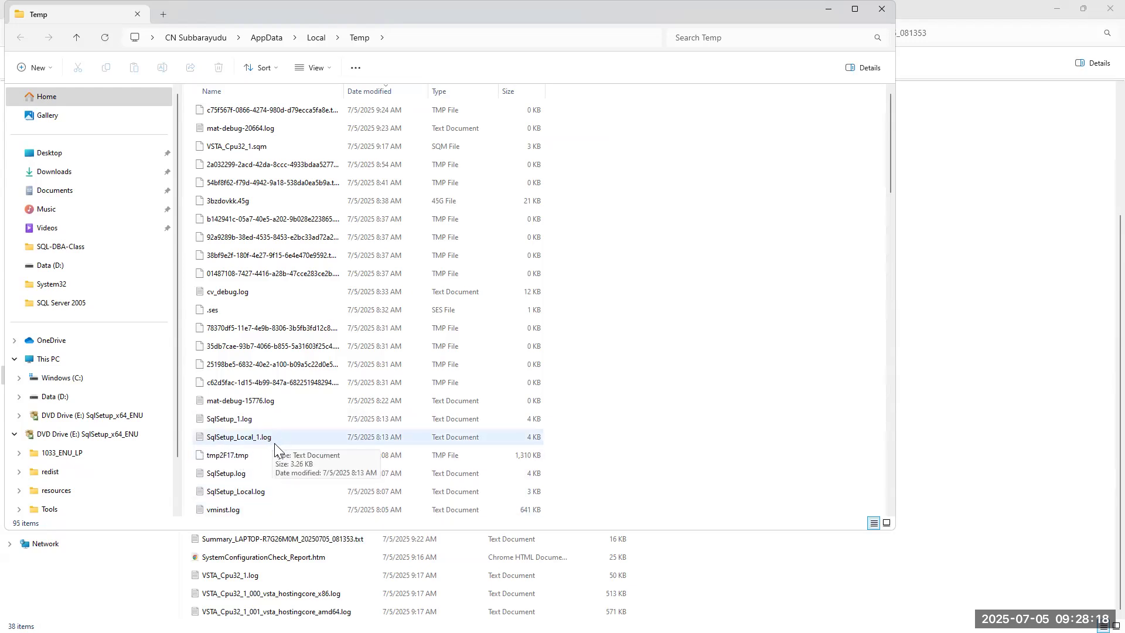
- Sort the Temp folder by newest modification date, and view SqlSetup_1.log and SqlSetup_Local_1.log
left_click(367, 89)
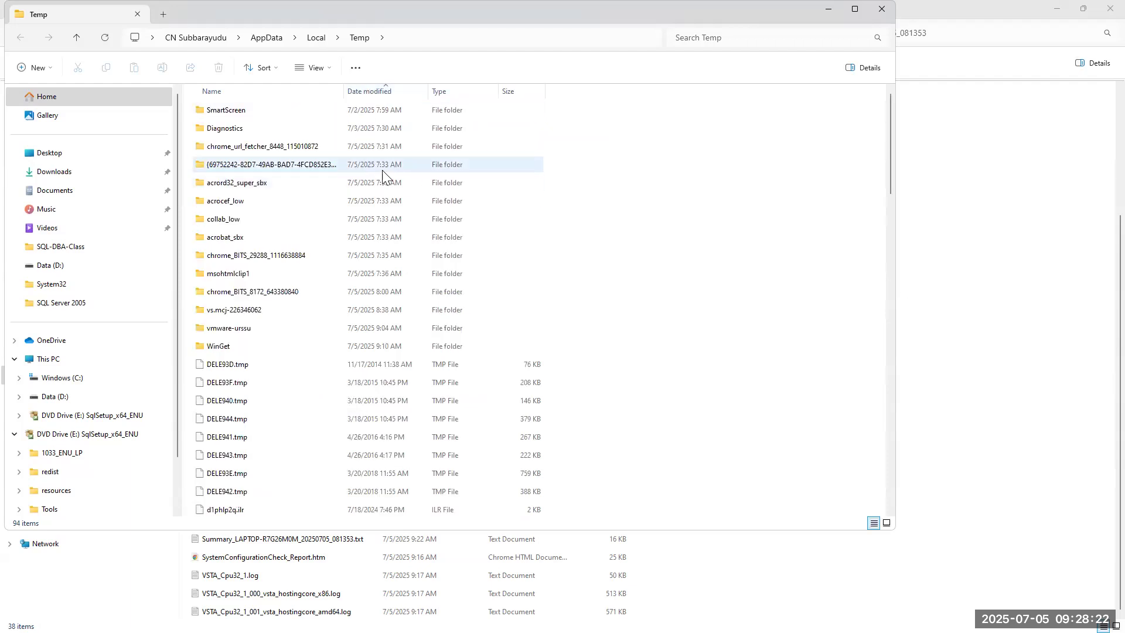
left_click(370, 91)
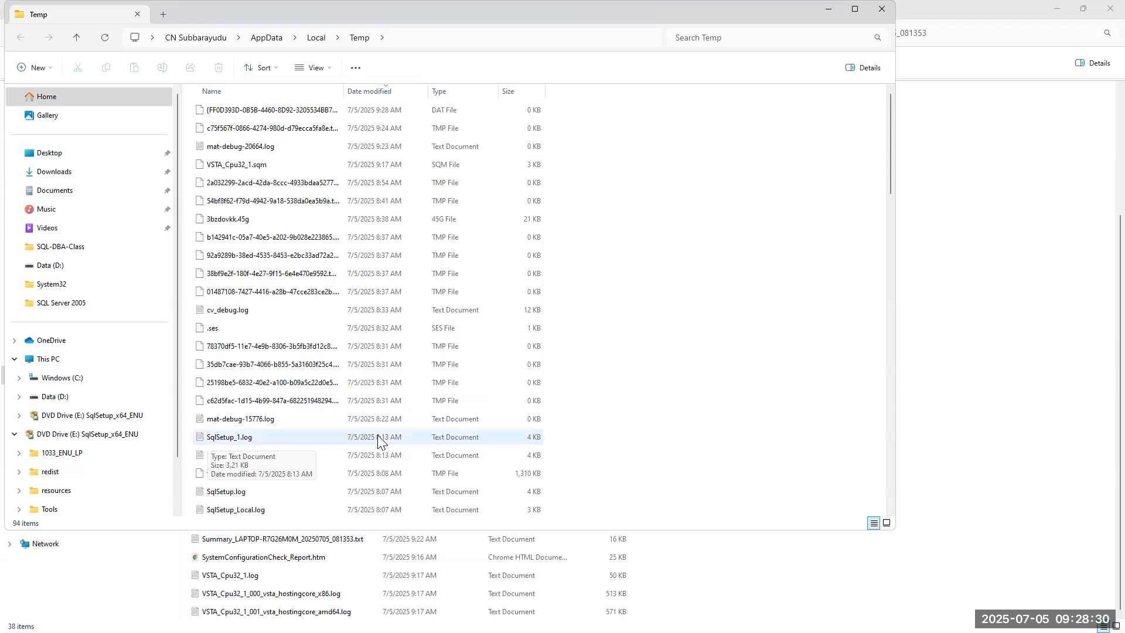
double_click(251, 436)
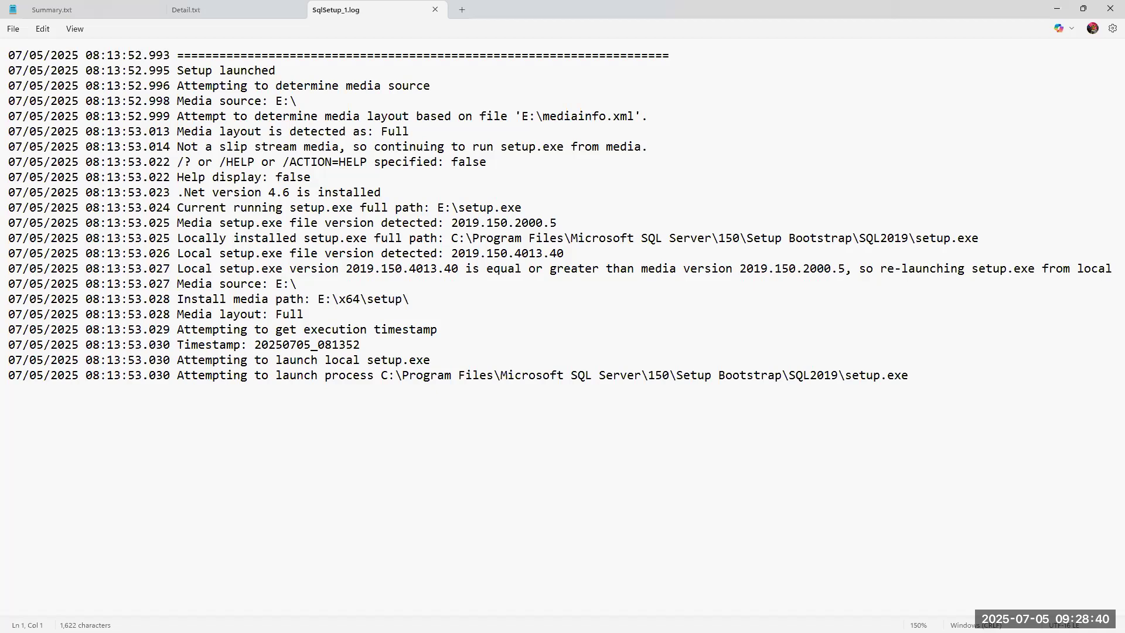
key("alt+Tab")
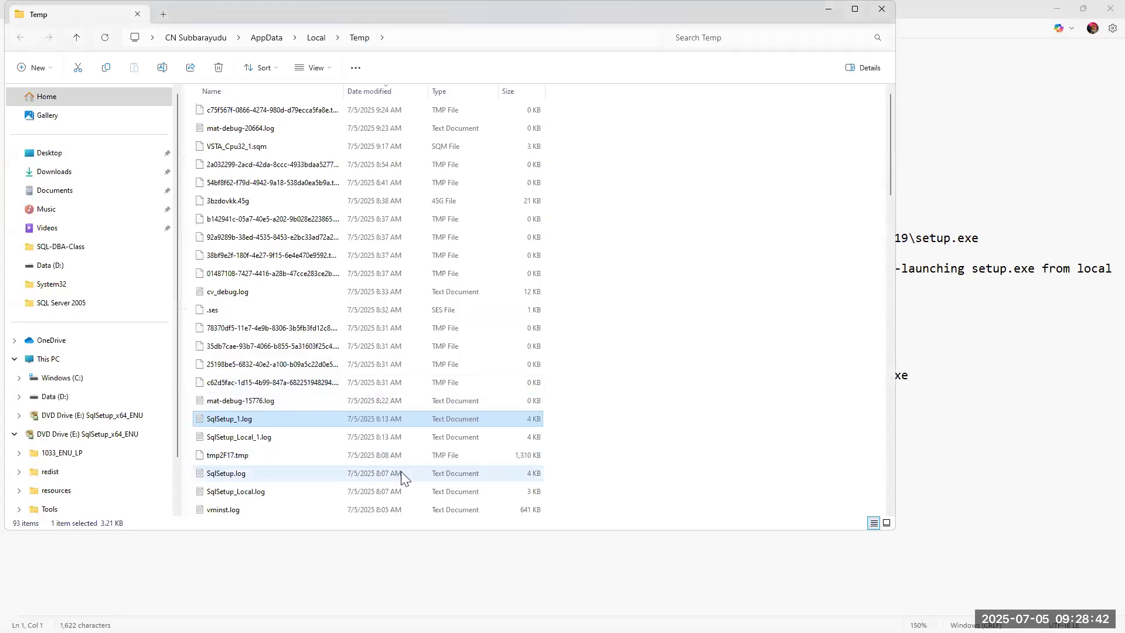
double_click(251, 438)
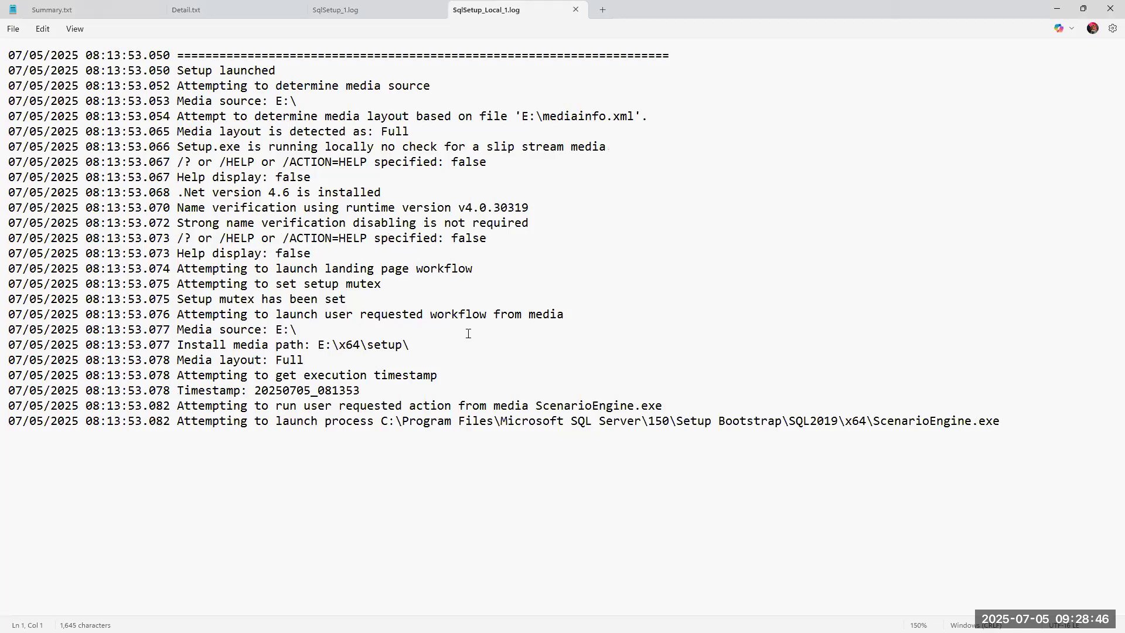
- Minimize the Temp folder window, check the other open log files, and close SqlSetup_Local_1.log
key("alt+Tab")
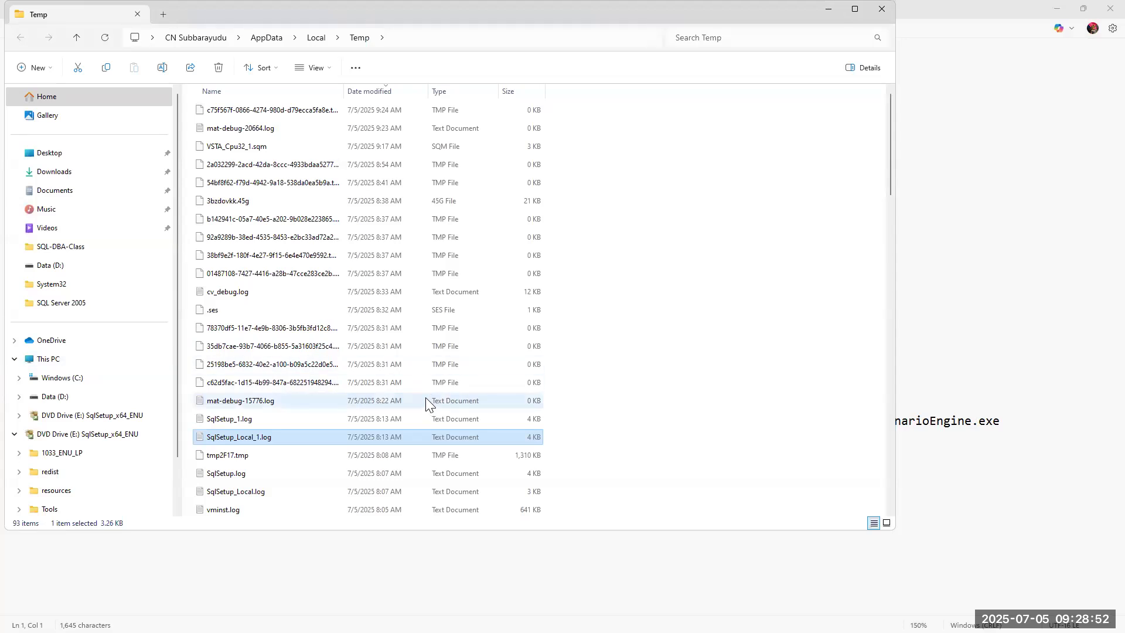
left_click(828, 9)
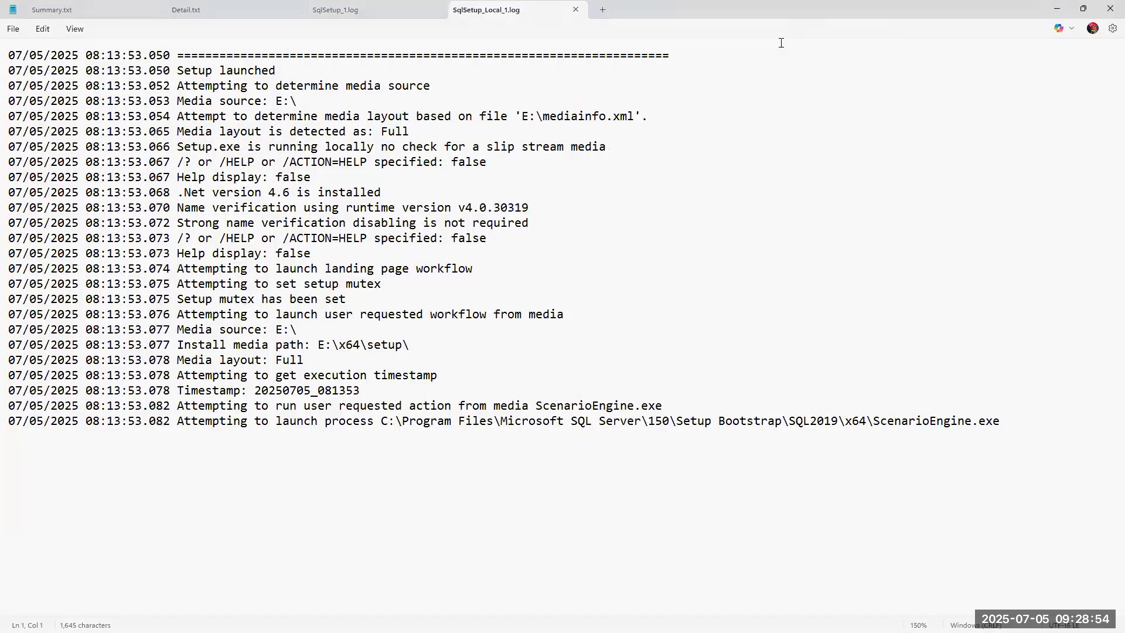
left_click(63, 10)
left_click(199, 12)
left_click(349, 14)
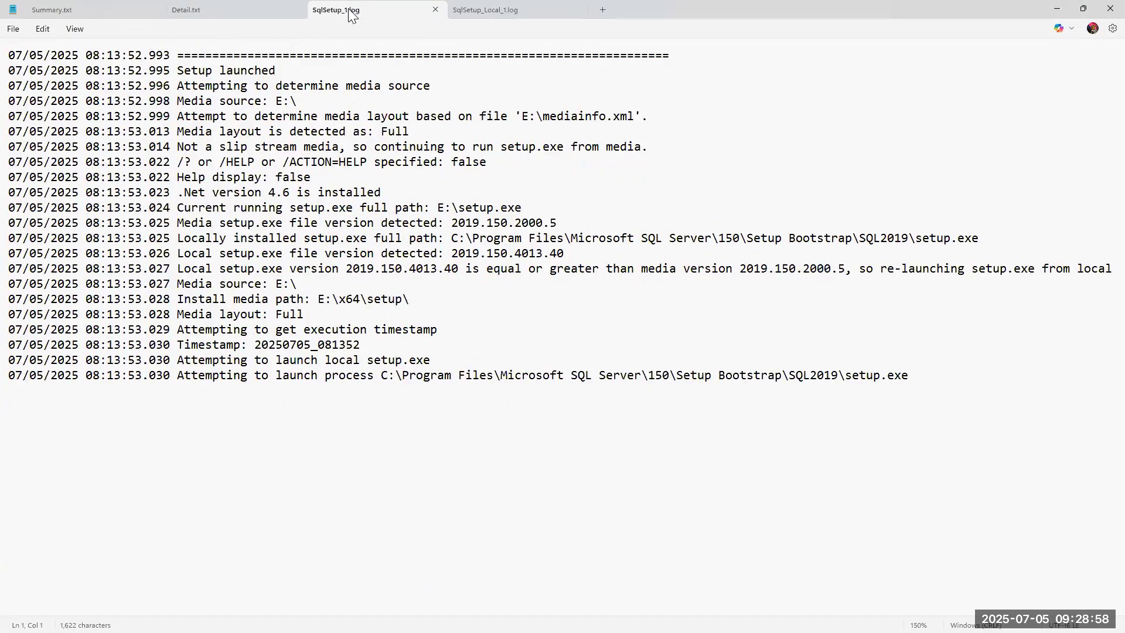
left_click(576, 10)
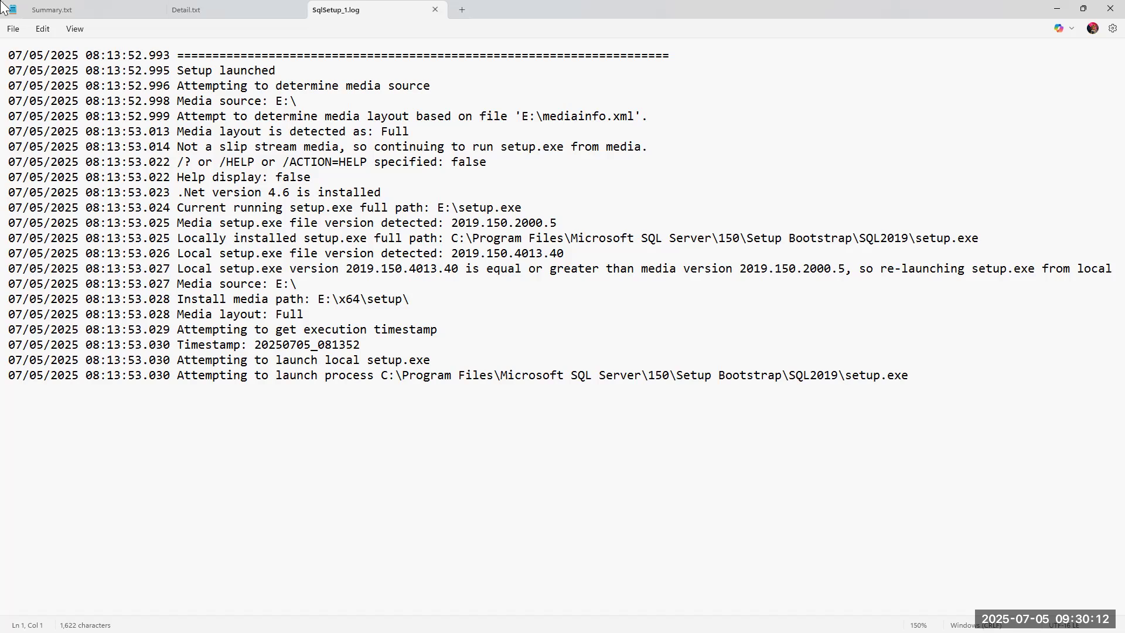
- Return to the beginning of Summary.txt and highlight the final result in the overall summary
left_click(74, 10)
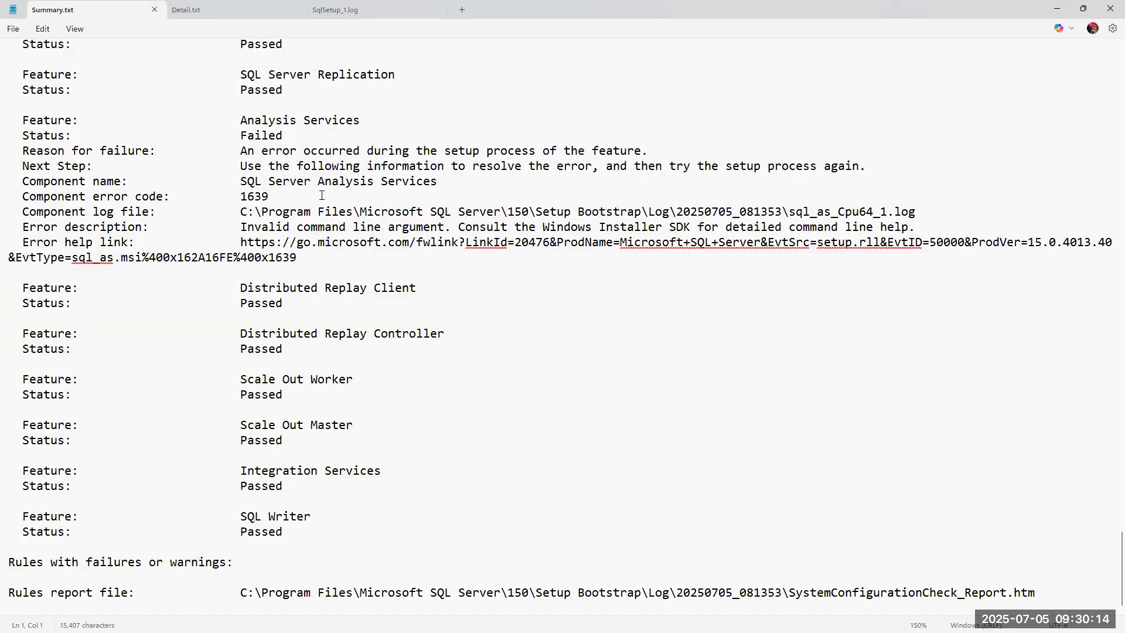
scroll(321, 195, "up", 9)
scroll(321, 195, "up", 20)
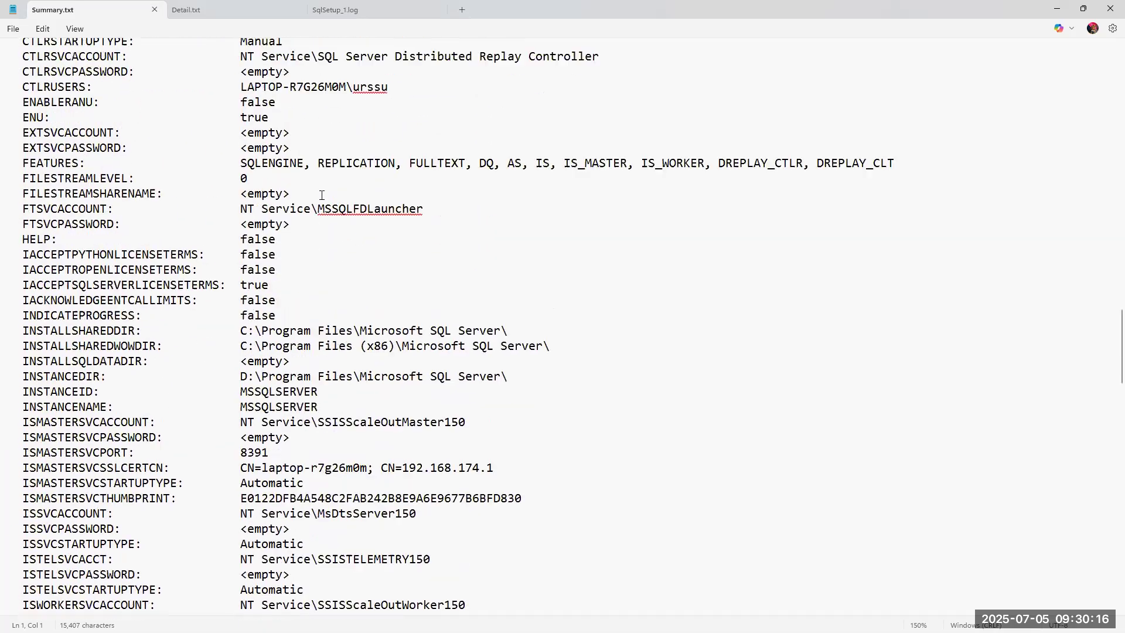
scroll(322, 195, "up", 16)
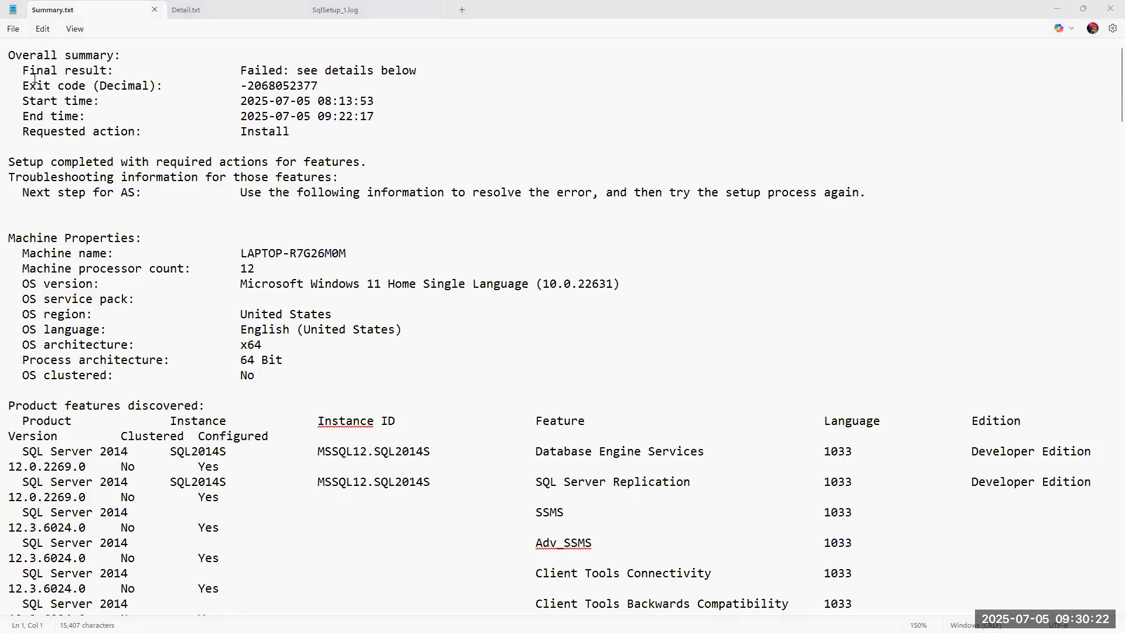
left_click_drag(242, 73, 424, 77)
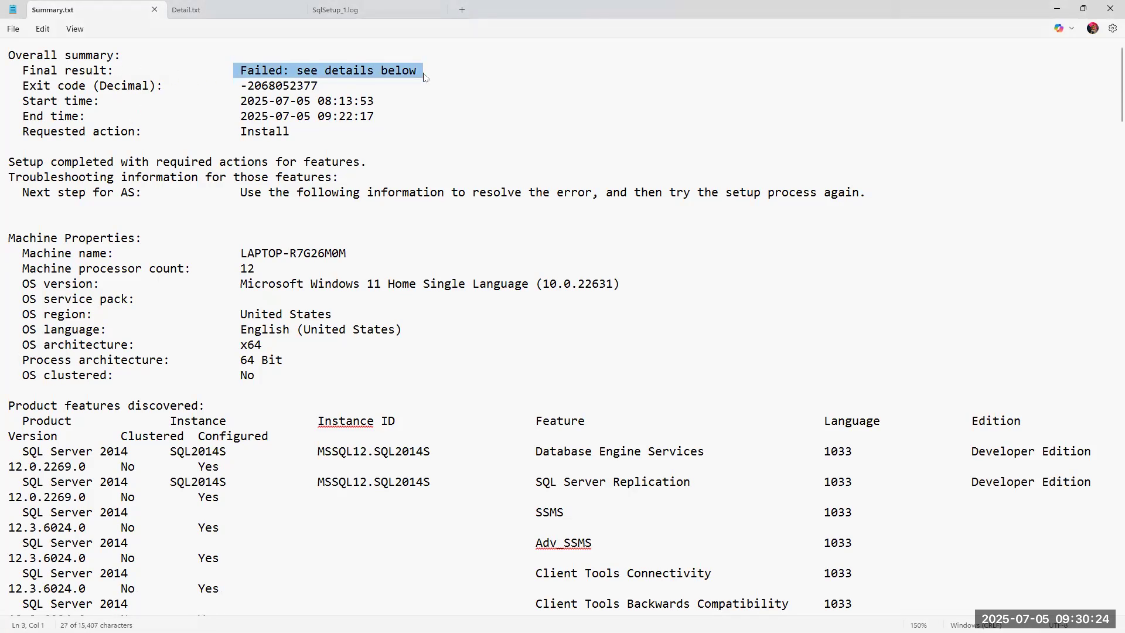
- Review the discovered product features, package properties and user input settings in Summary.txt, highlighting the feature table's column headings
scroll(423, 79, "down", 3)
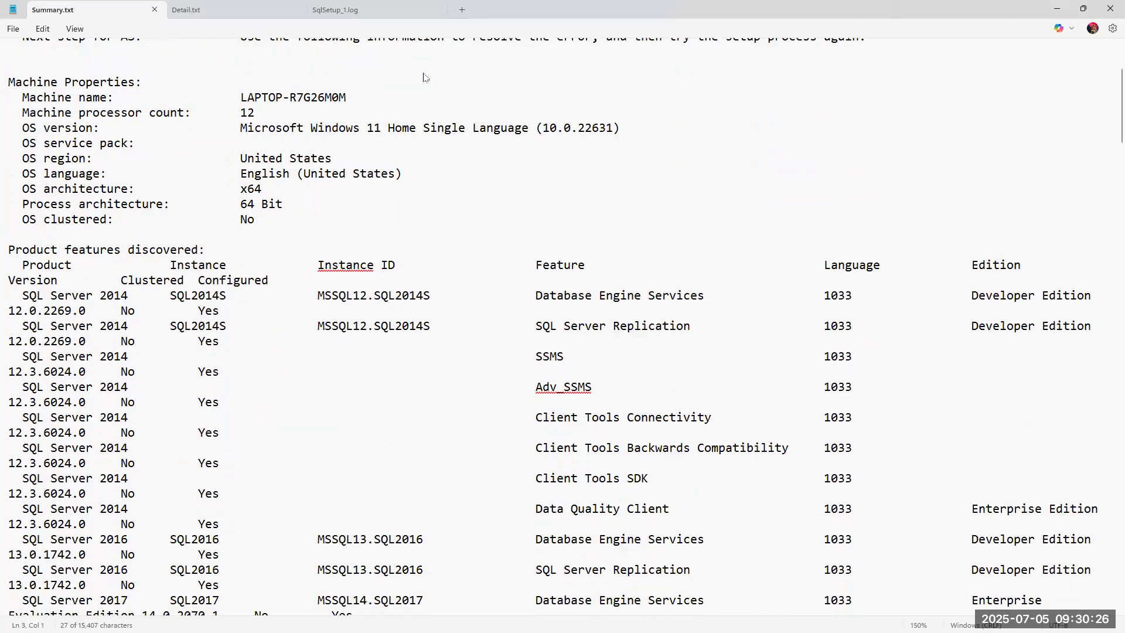
left_click_drag(14, 265, 835, 275)
scroll(690, 265, "down", 8)
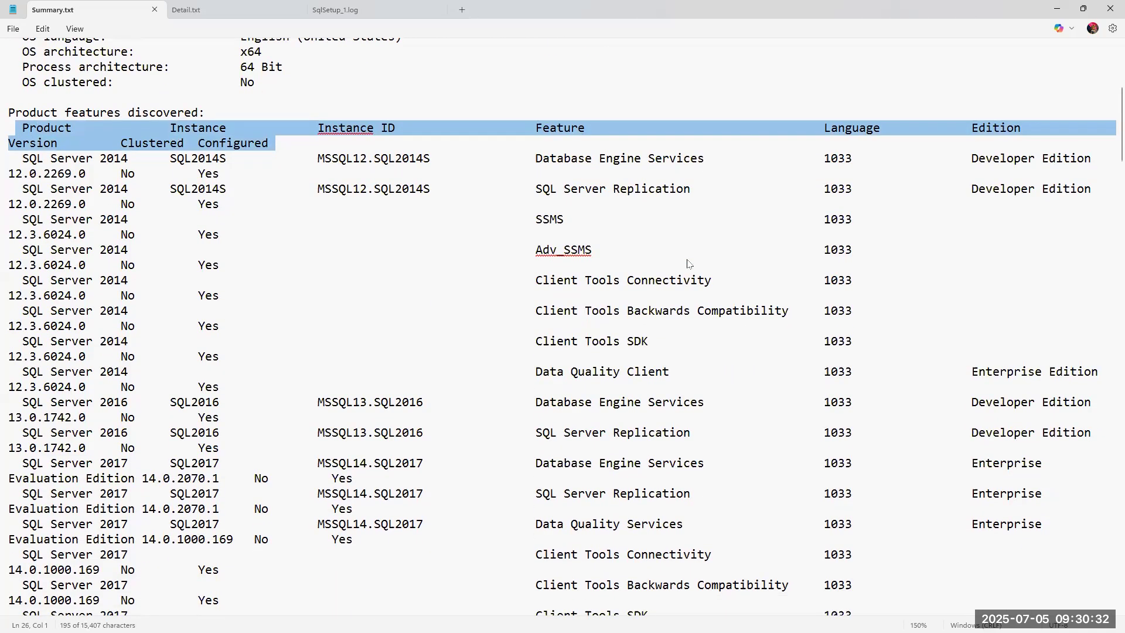
scroll(690, 264, "down", 13)
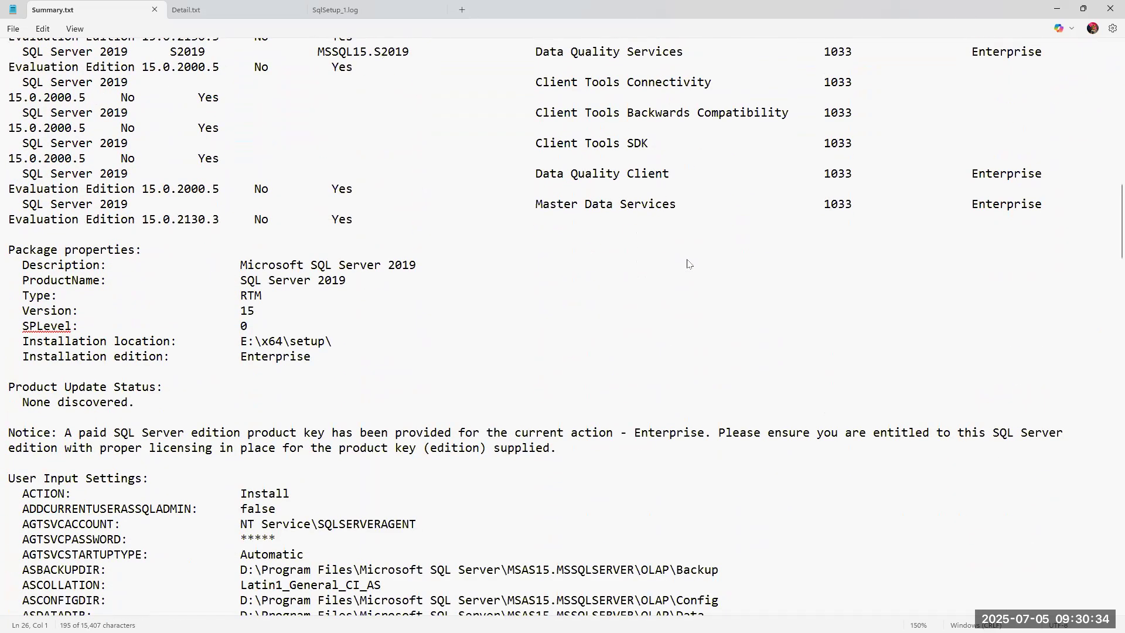
scroll(689, 264, "down", 4)
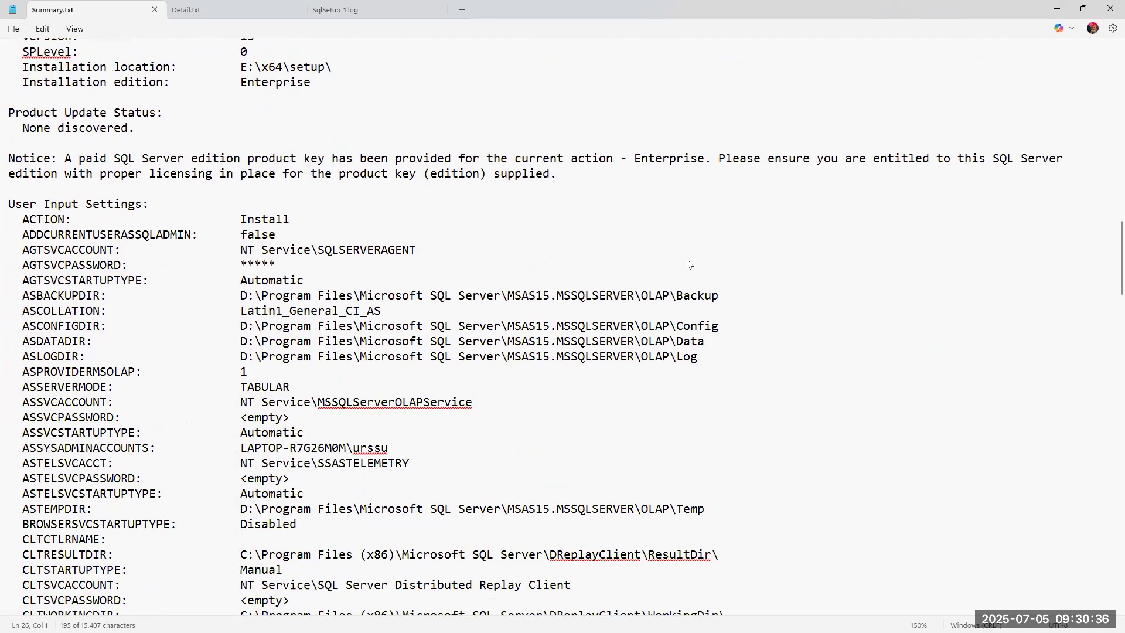
scroll(524, 234, "up", 20)
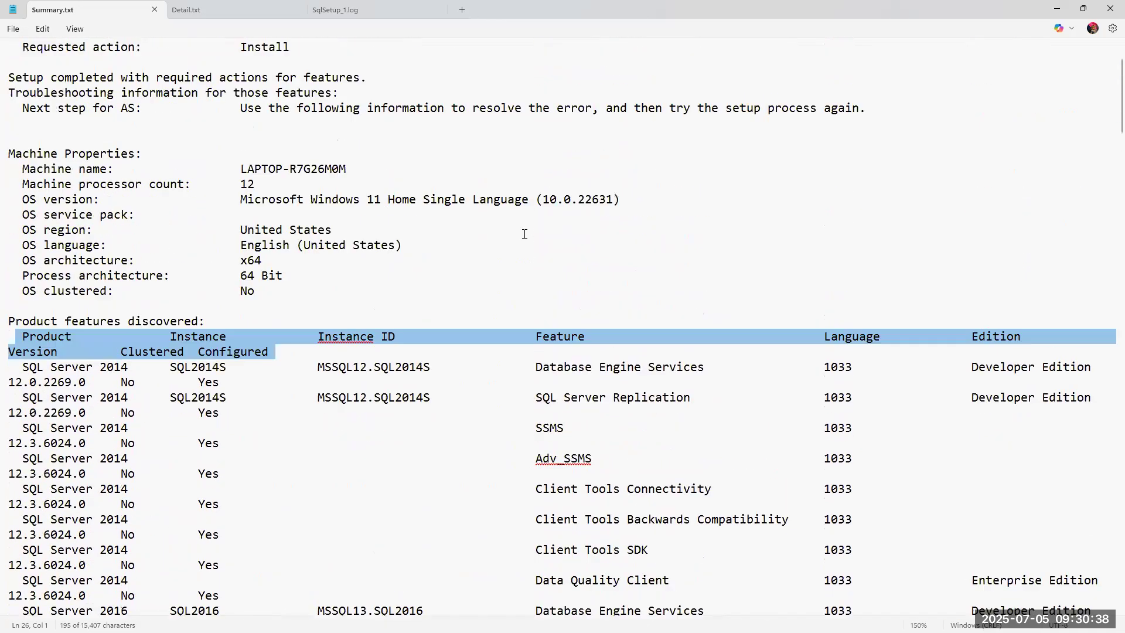
scroll(524, 234, "up", 2)
- Search Summary.txt for "failed" and highlight the component log file path in the Analysis Services results
left_click(425, 76)
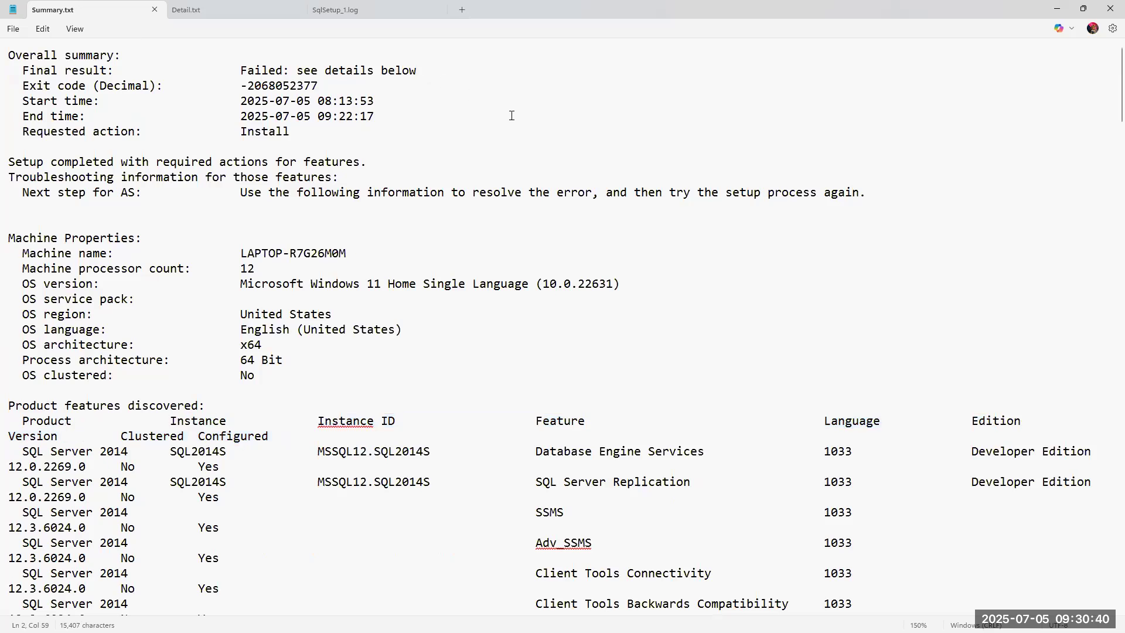
key("ctrl+f")
type("failed")
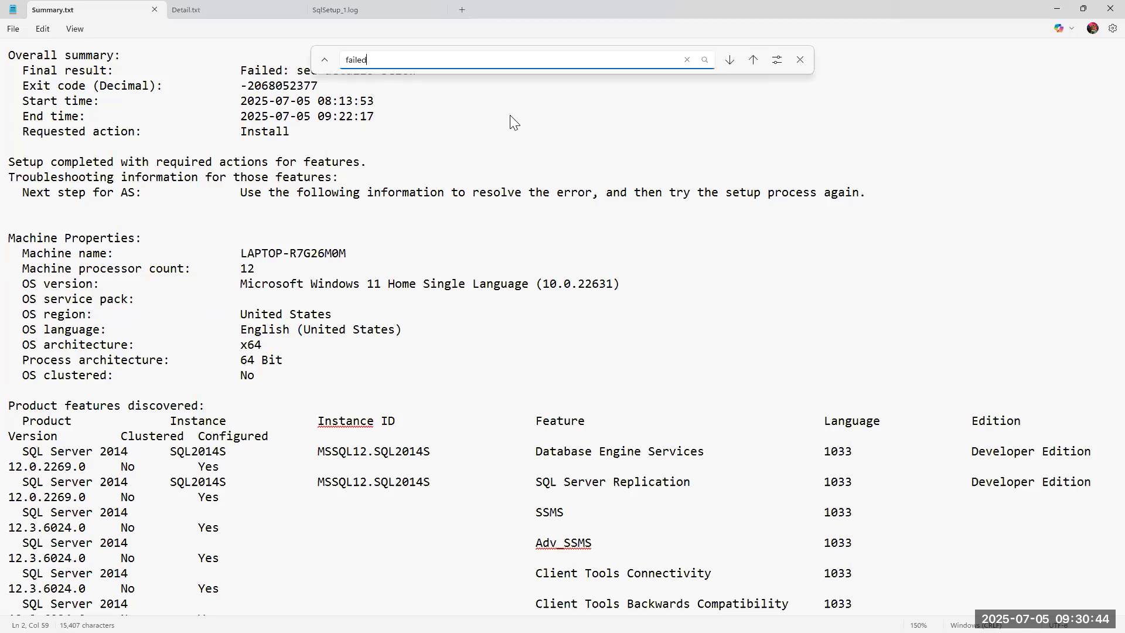
key("Return")
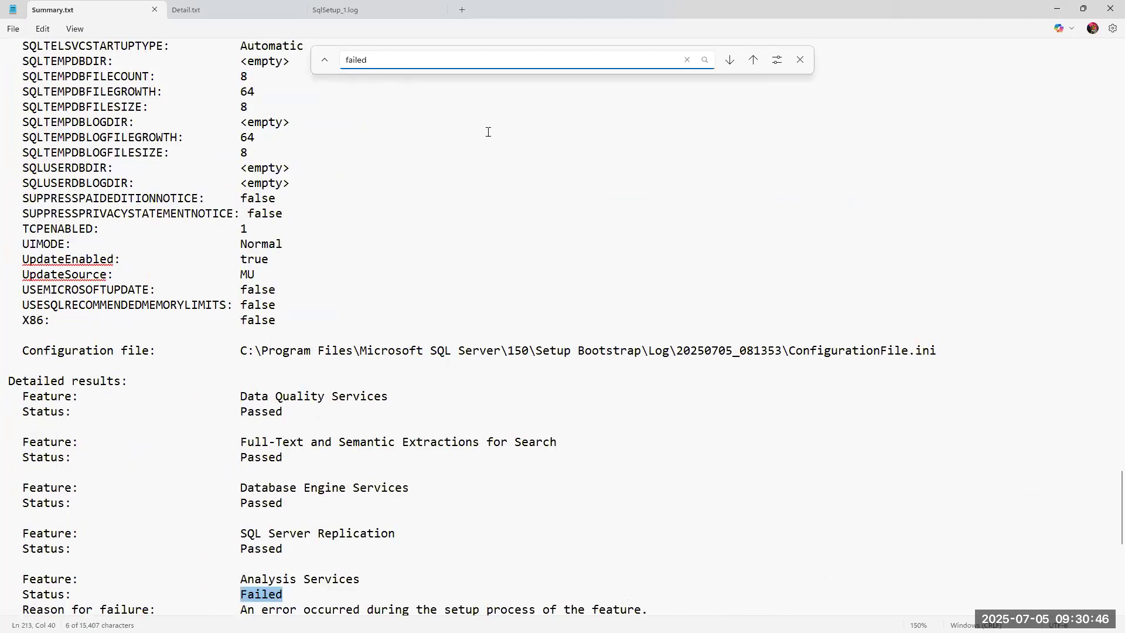
scroll(324, 502, "down", 4)
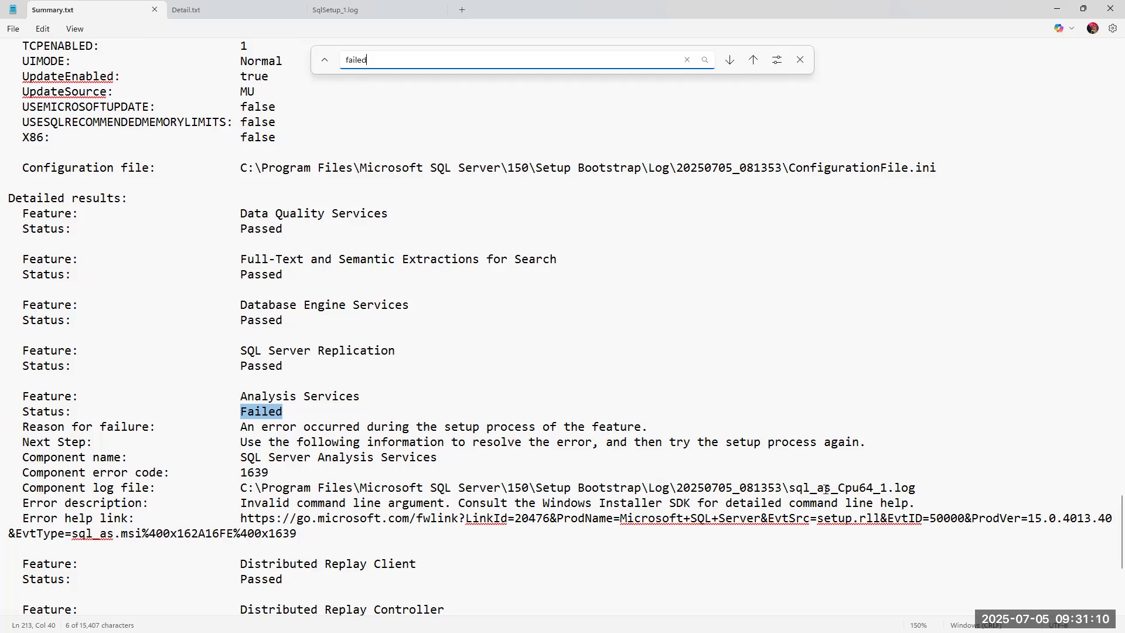
left_click_drag(920, 488, 201, 489)
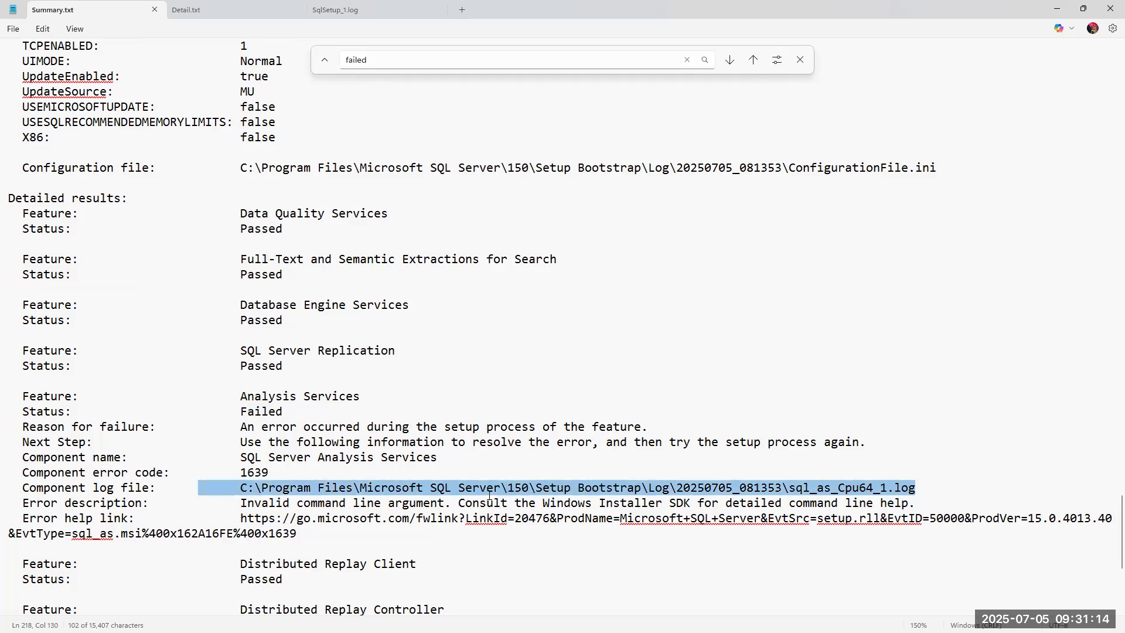
- Copy the full component log file path listed for the failed Analysis Services feature in Summary.txt
left_click(917, 488)
left_click_drag(918, 489, 242, 494)
key("ctrl+c")
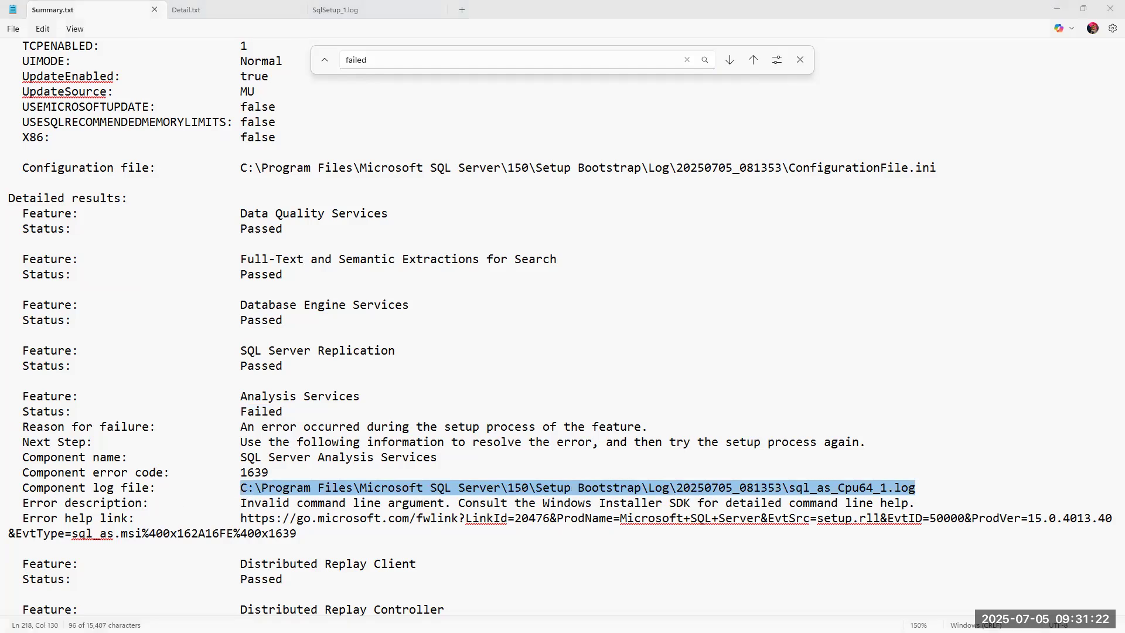
- From the Developer Command Prompt, open the copied sql_as_Cpu64_1.log path with the notepad command and maximize the log window
key("alt+Tab")
type("notepad")
key("ctrl+v")
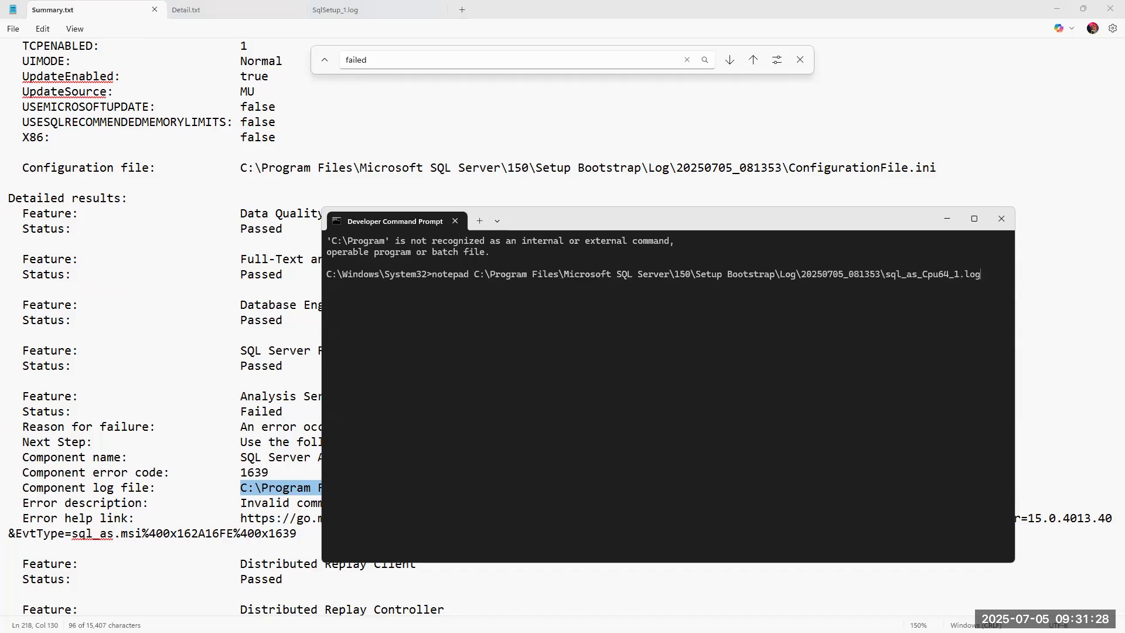
key("Return")
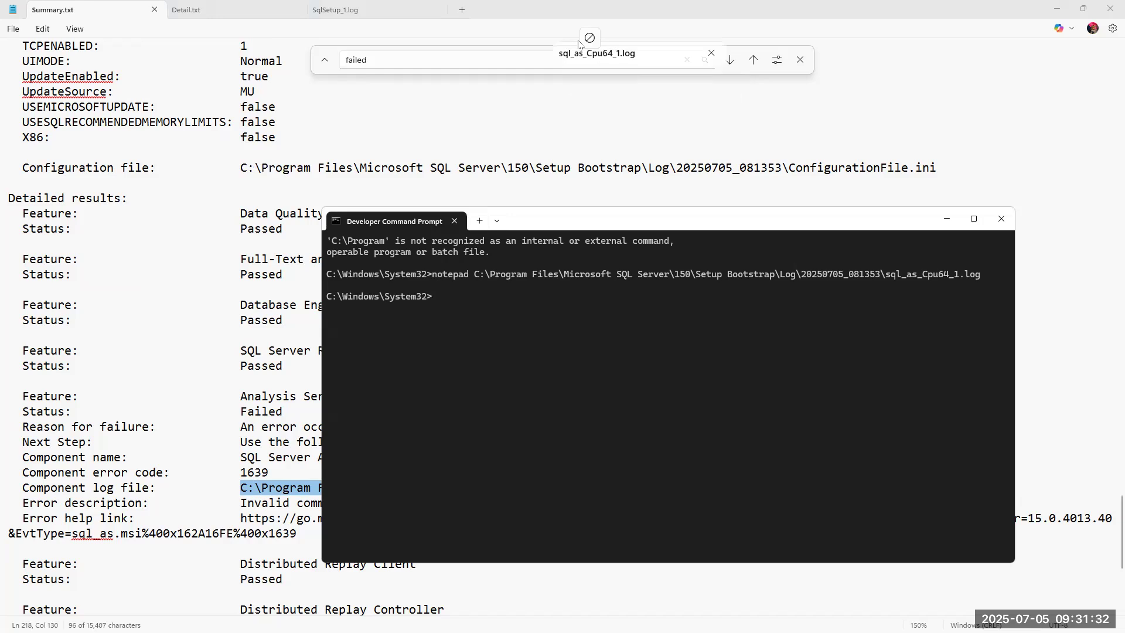
left_click_drag(553, 24, 588, 12)
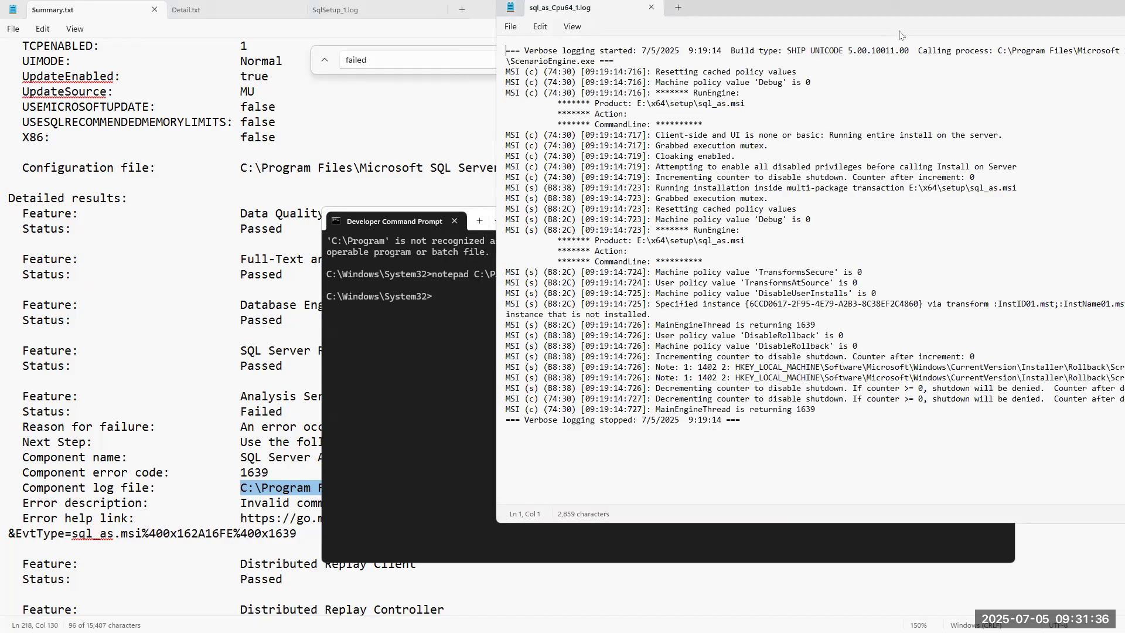
double_click(893, 12)
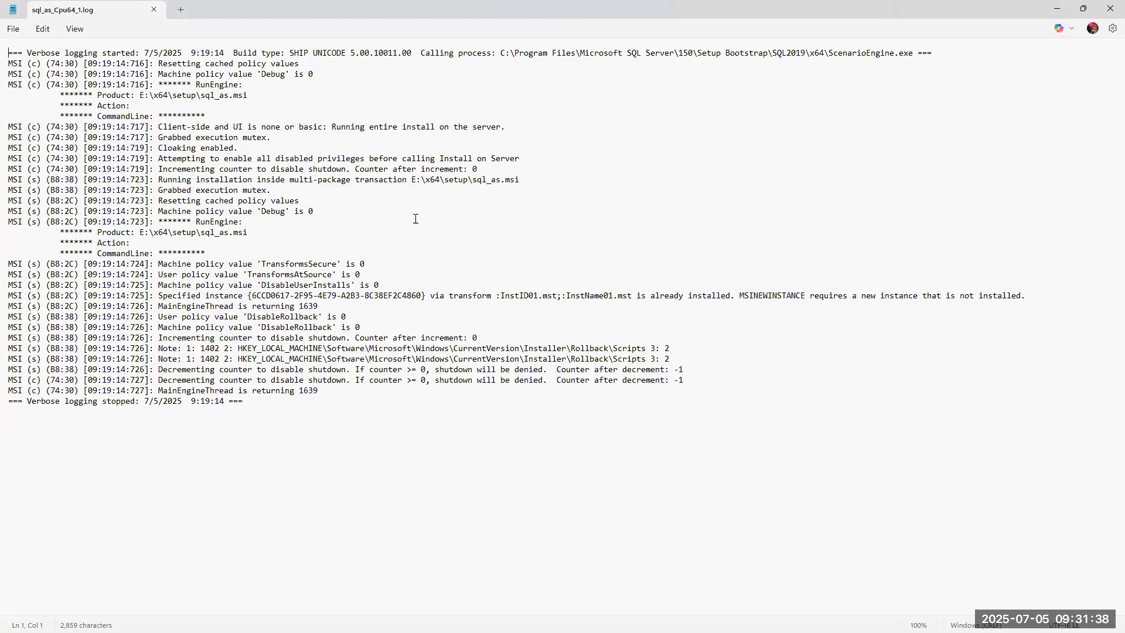
- Examine sql_as_Cpu64_1.log at 130% zoom alongside the services in Sql Server Configuration Manager, and return to Summary.txt
left_click(1059, 9)
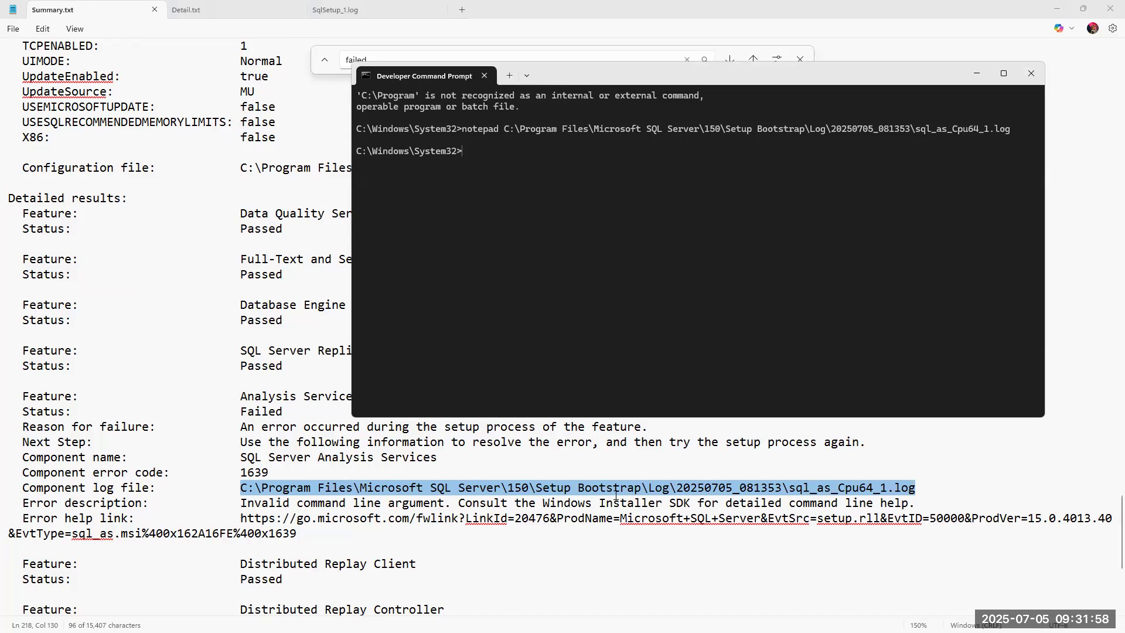
left_click(975, 75)
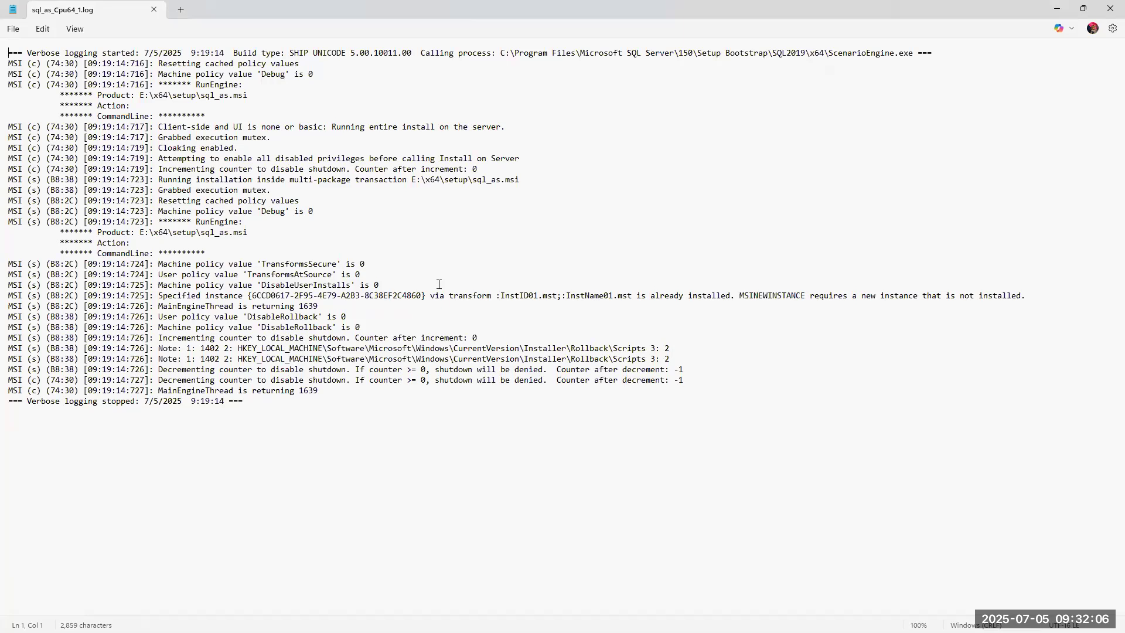
scroll(439, 284, "up", 3)
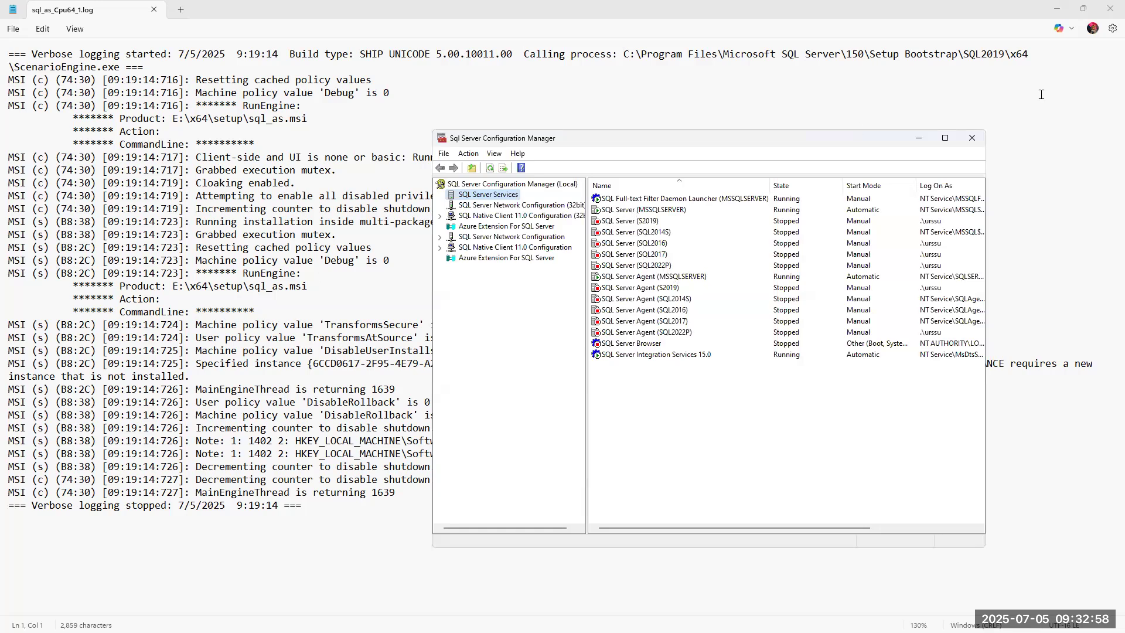
left_click(972, 137)
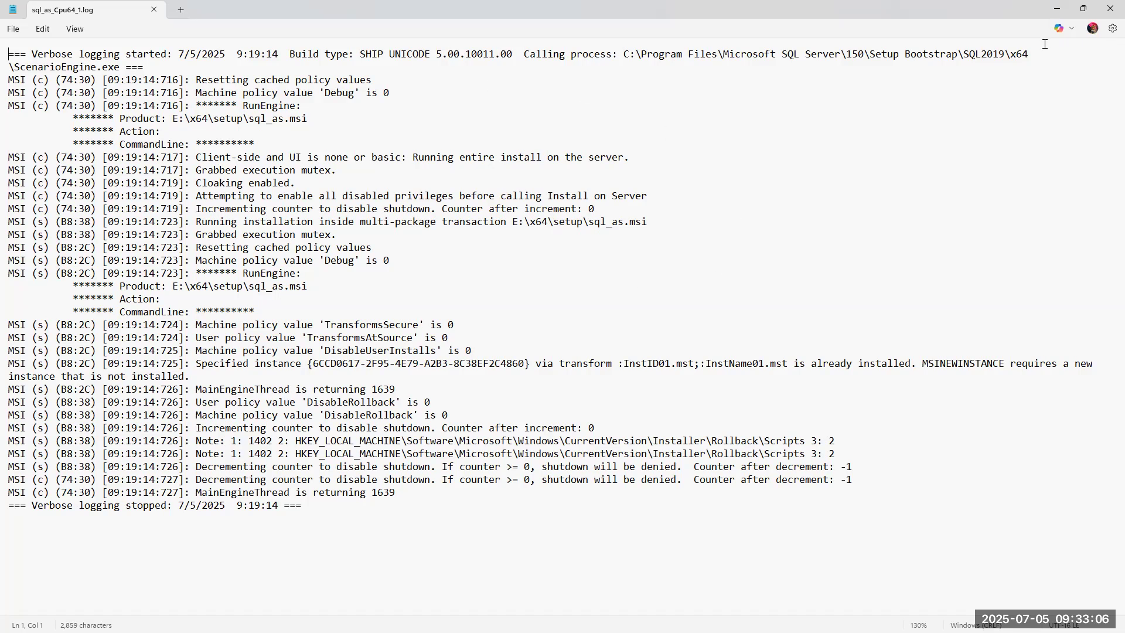
left_click(1057, 8)
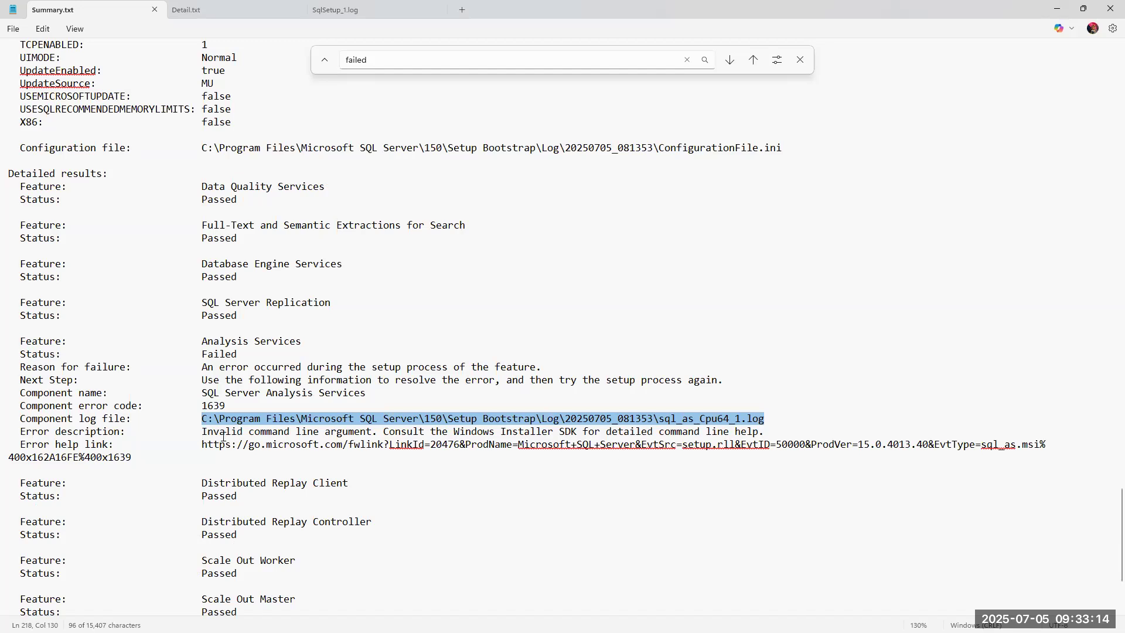
- Copy the Analysis Services error help link from Summary.txt and open it in a new Chrome tab
left_click_drag(202, 444, 208, 460)
key("ctrl+c")
key("alt+Tab")
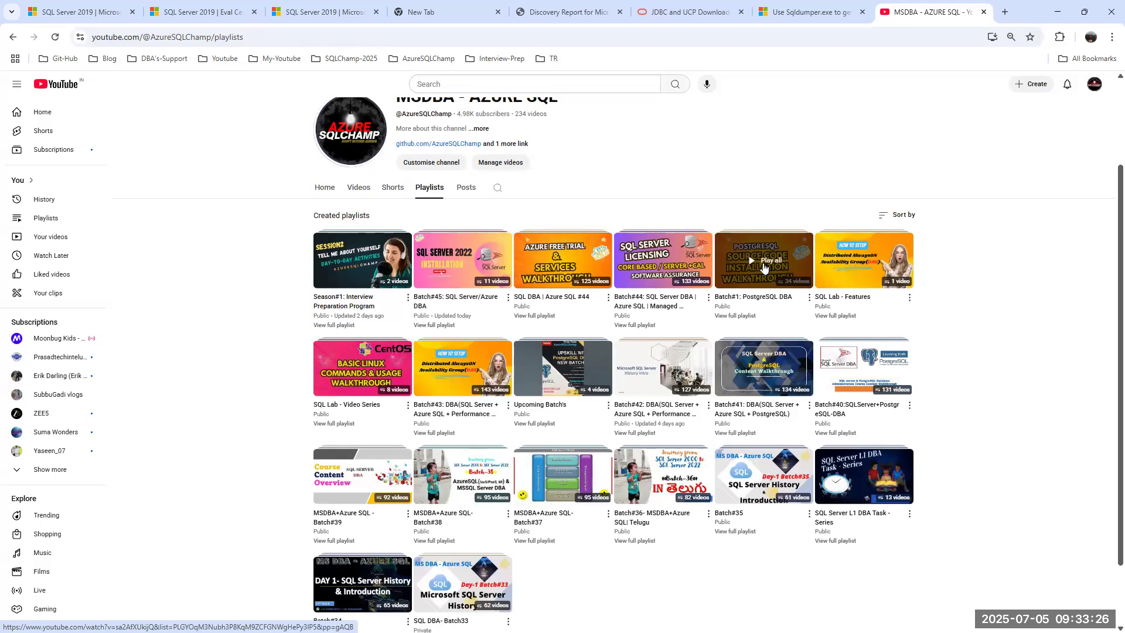
left_click(1004, 12)
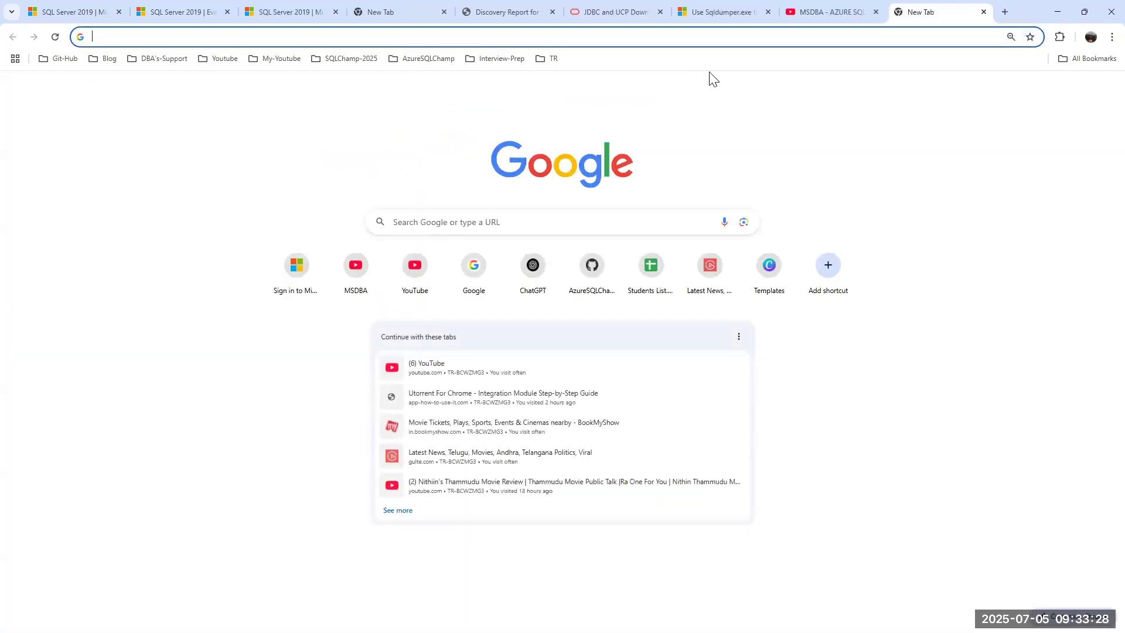
key("ctrl+v")
key("Return")
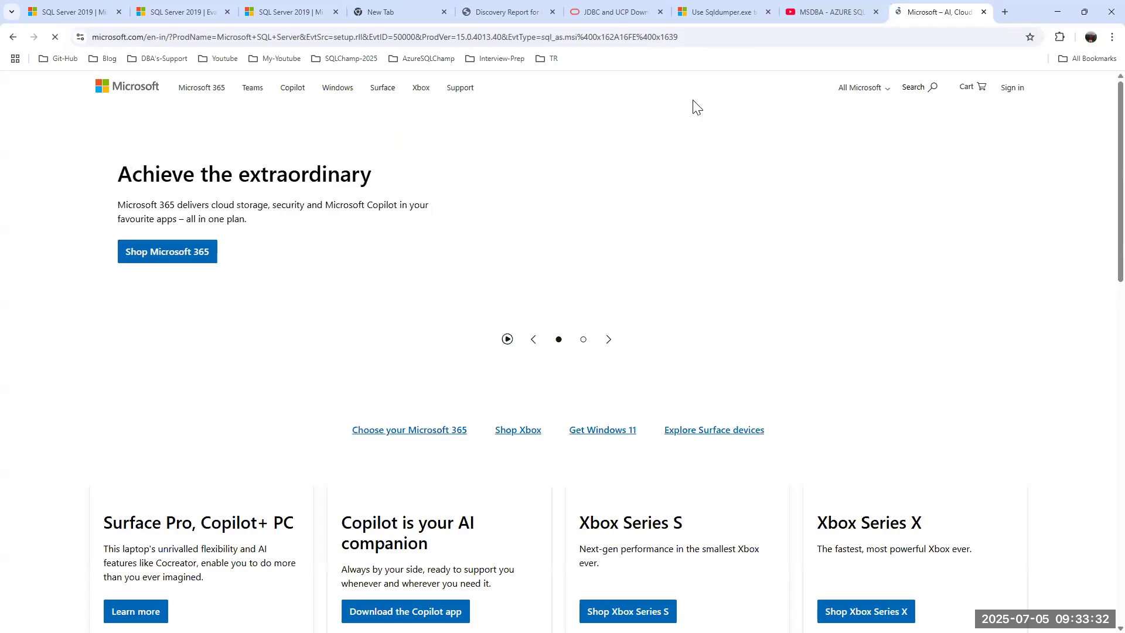
- Look through the page behind the help link, close its tab and return to Summary.txt
scroll(612, 148, "down", 20)
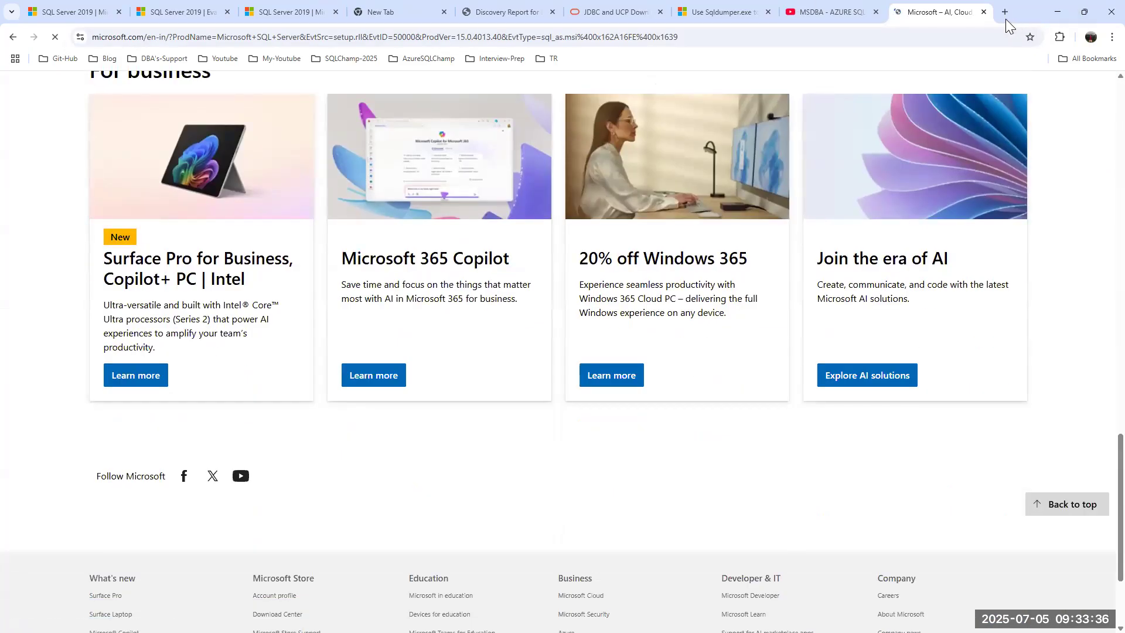
left_click(983, 12)
left_click(1057, 12)
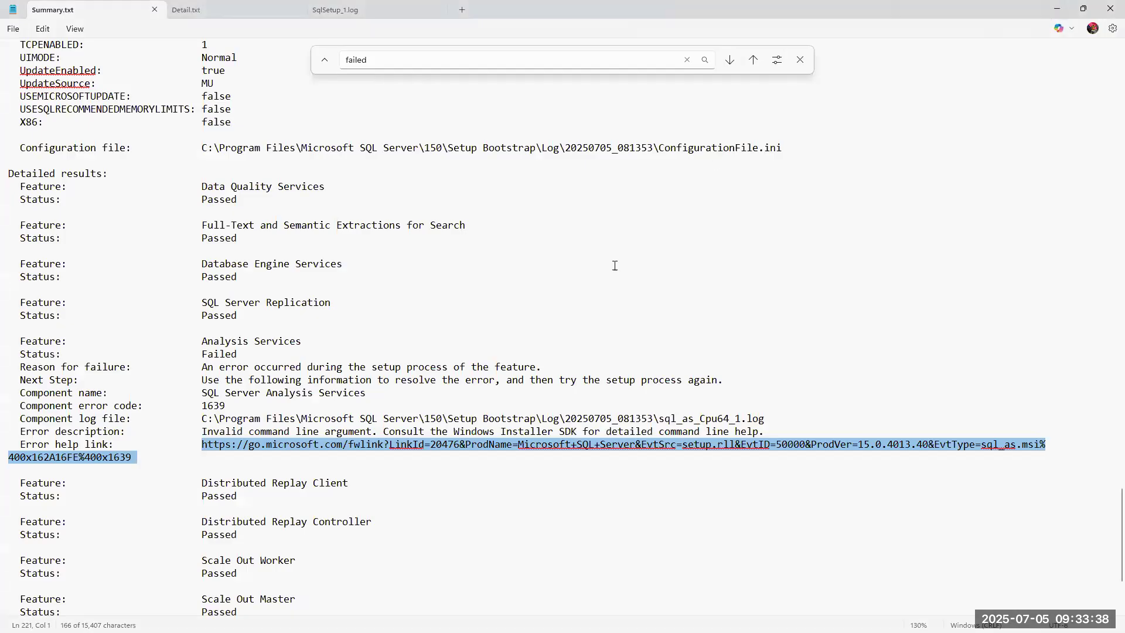
- Review the feature results in Summary.txt, check SqlSetup_1.log and Detail.txt, and mark the word Analysis in the failed feature entry
scroll(334, 382, "down", 4)
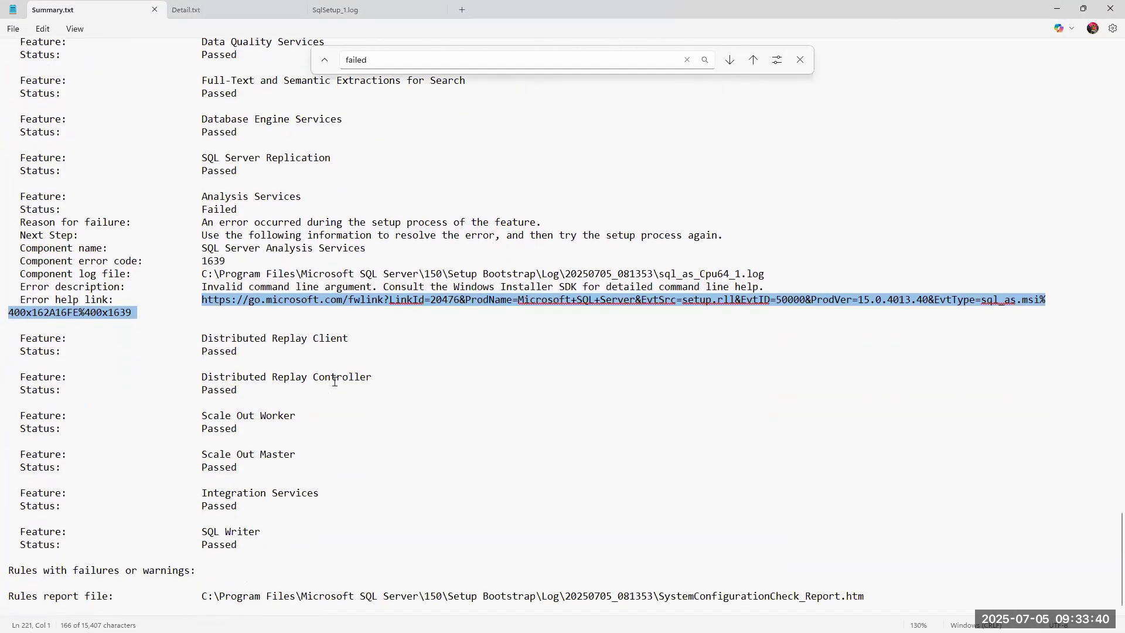
scroll(335, 382, "up", 5)
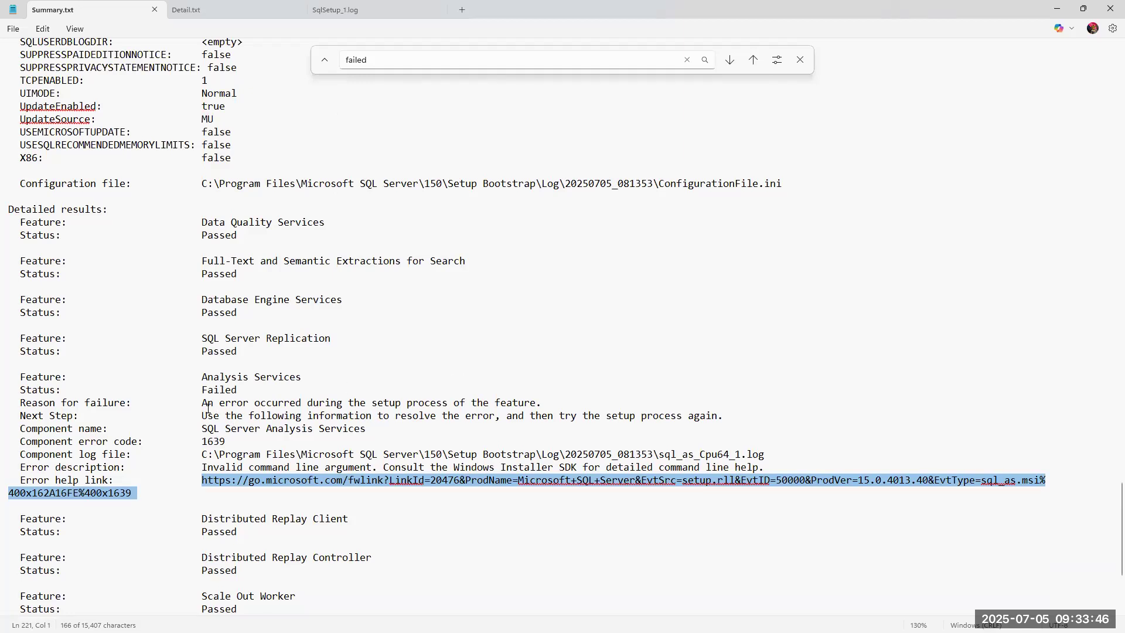
left_click(358, 13)
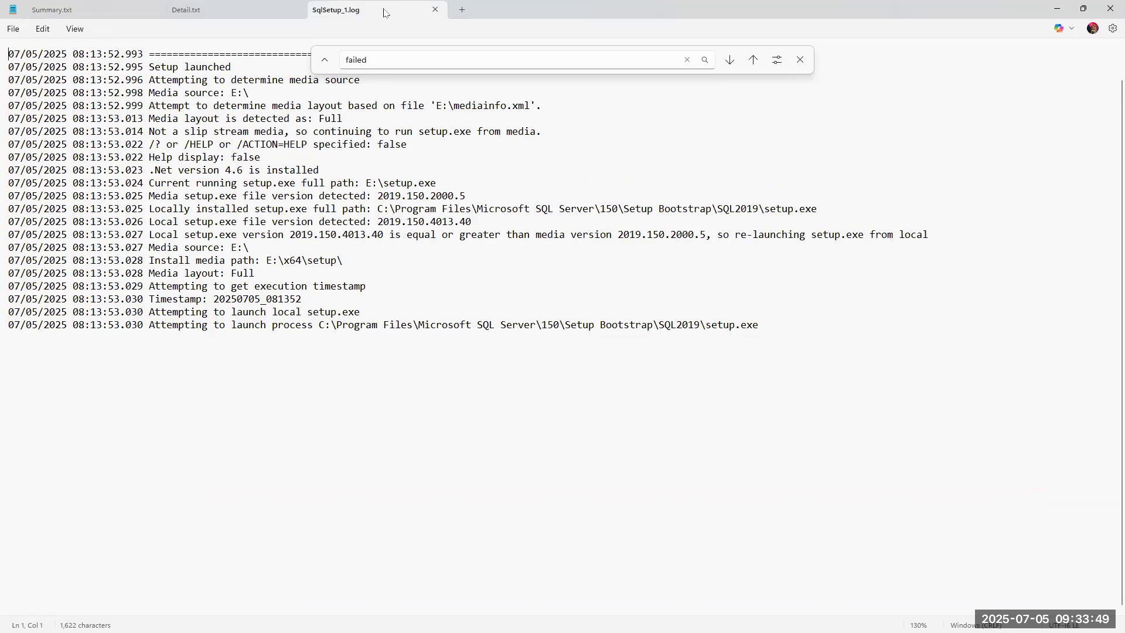
left_click(225, 6)
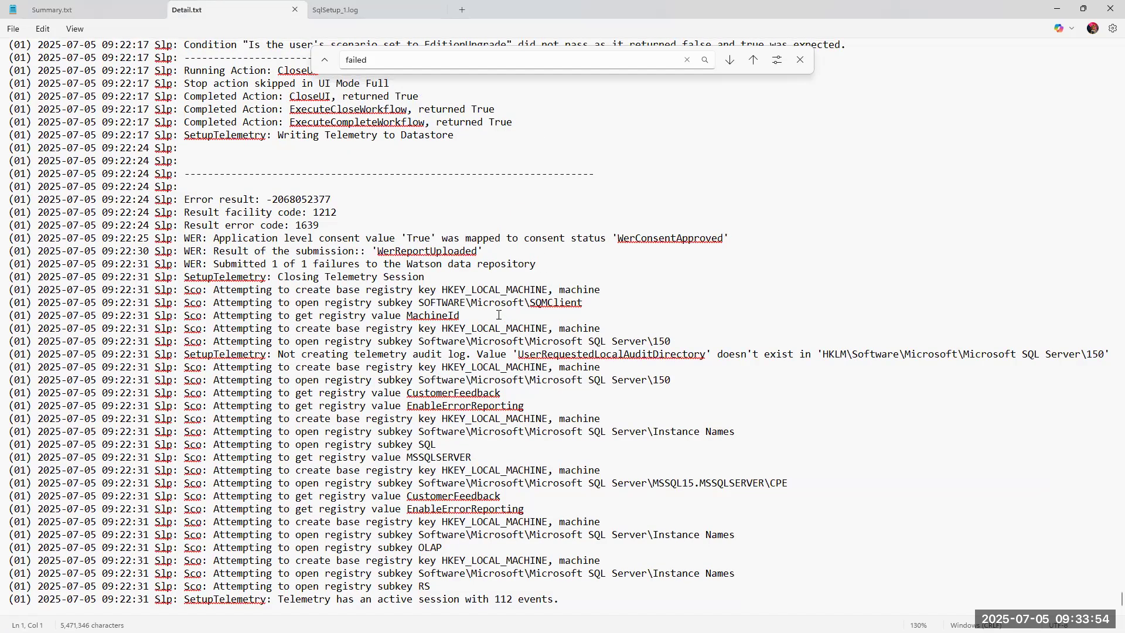
left_click(106, 9)
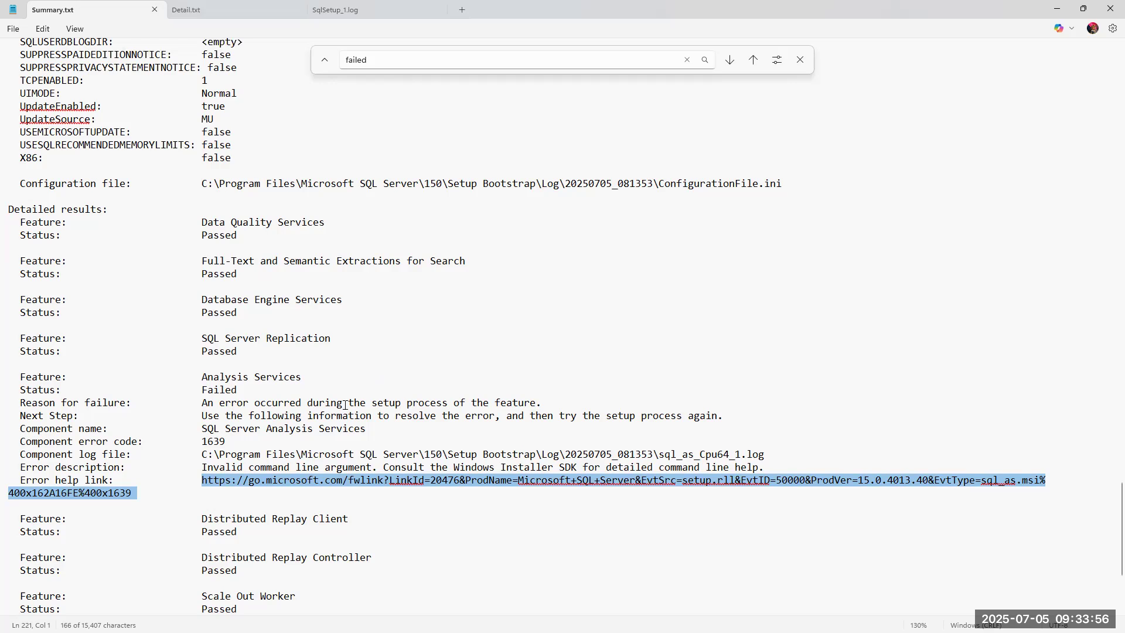
double_click(212, 377)
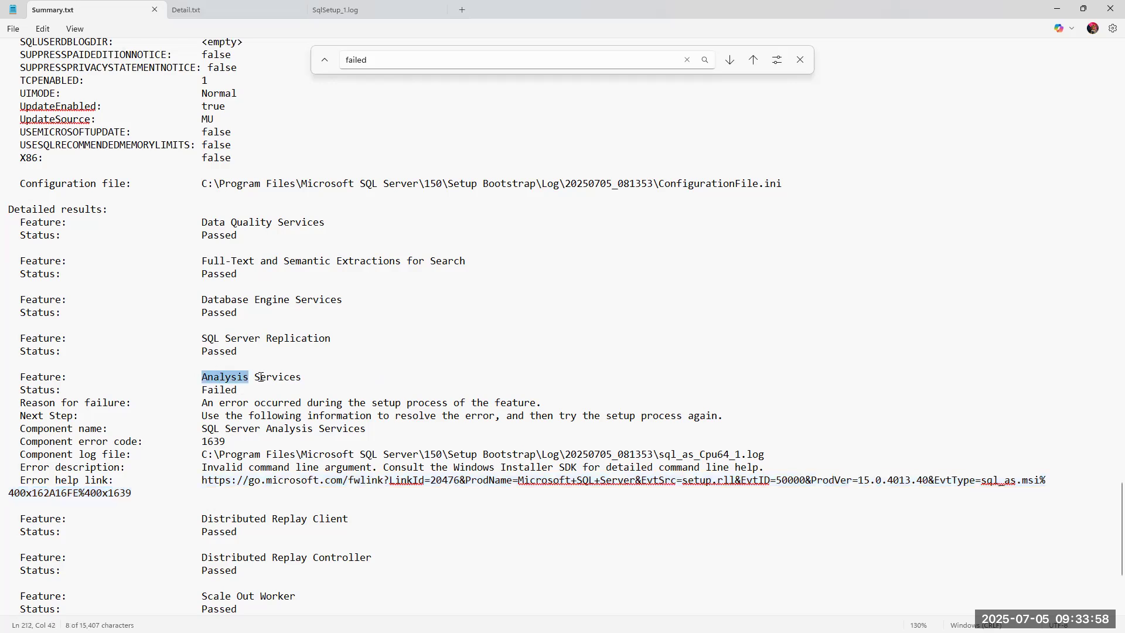
- Browse Detail.txt between its final error result entries and its first entries, ending at the start of the log
left_click(246, 9)
scroll(1108, 486, "up", 8)
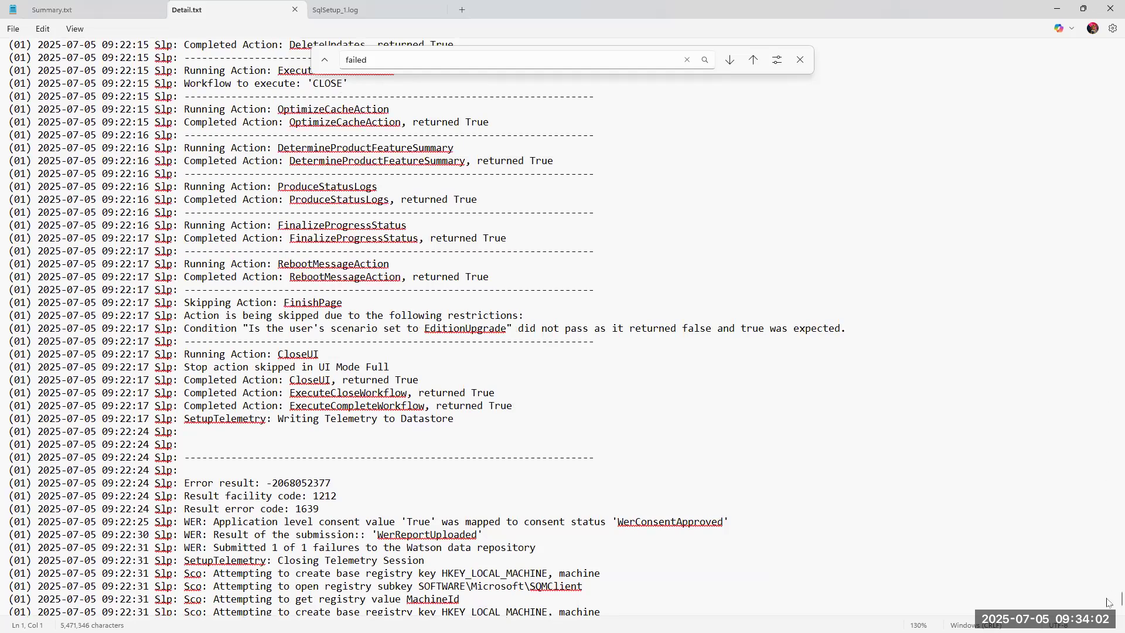
left_click_drag(1108, 600, 1100, 540)
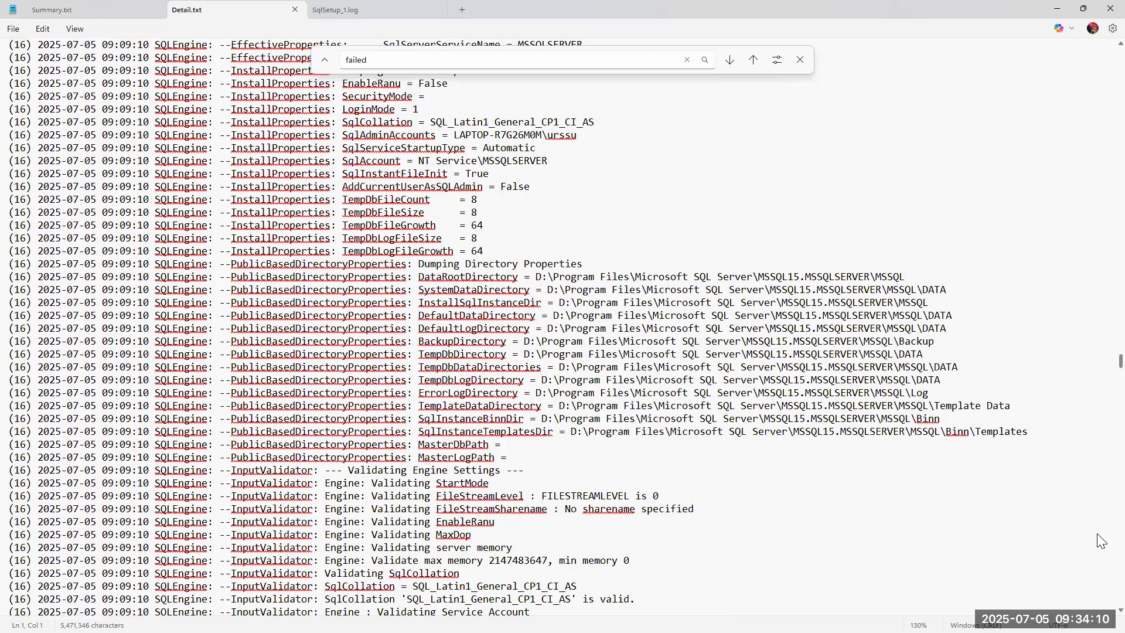
key("ctrl+Home")
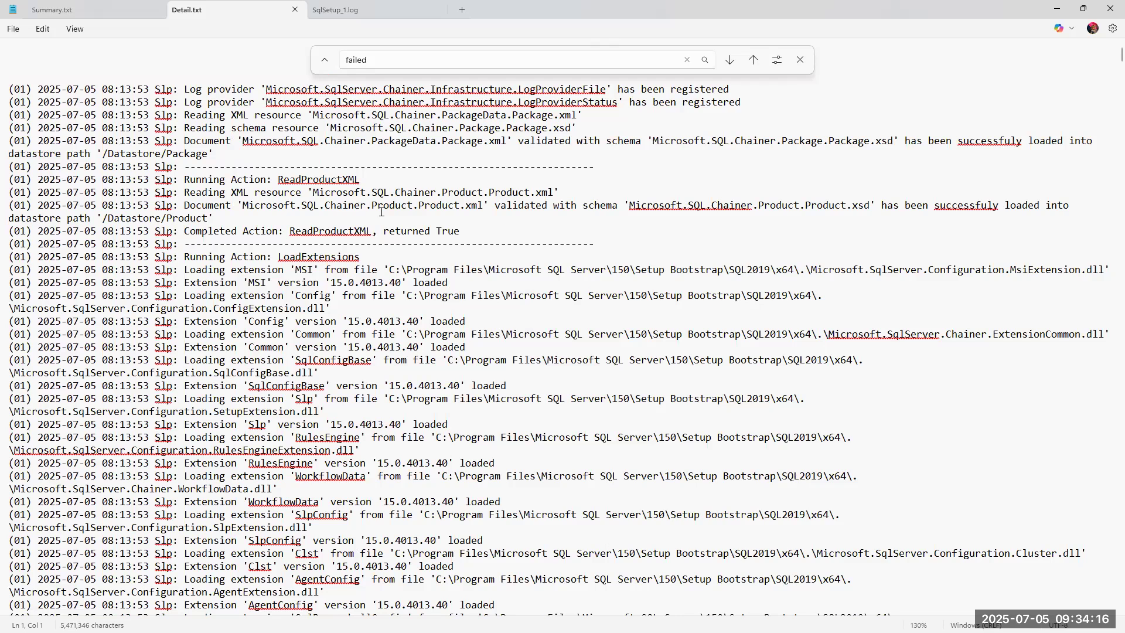
left_click(237, 243)
scroll(612, 209, "down", 10)
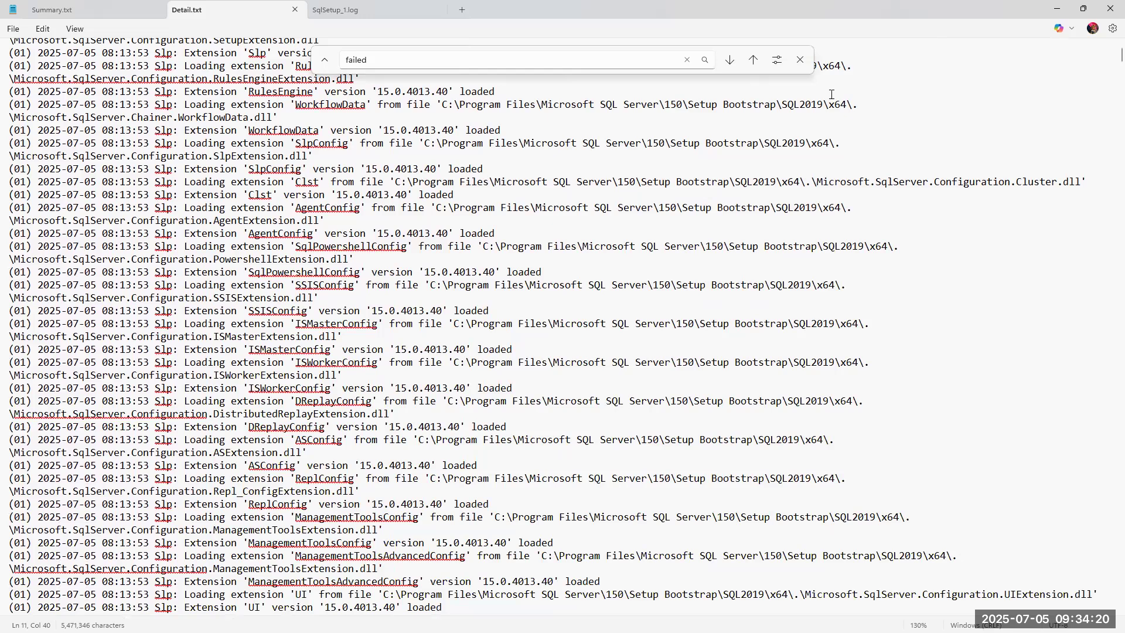
left_click_drag(1107, 59, 1106, 619)
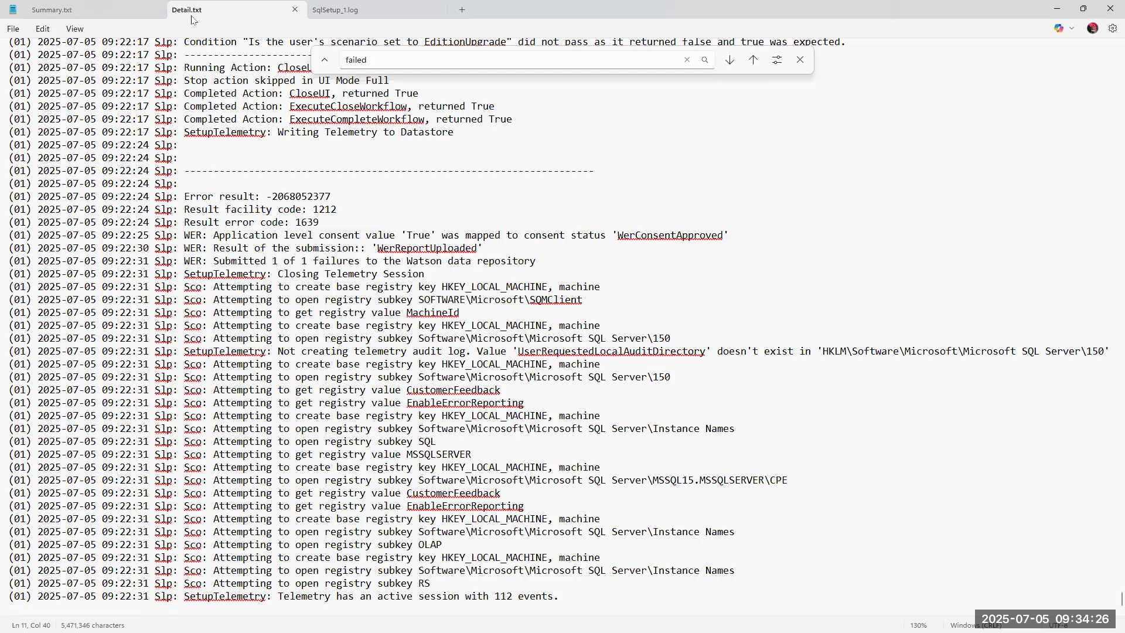
scroll(418, 602, "up", 20)
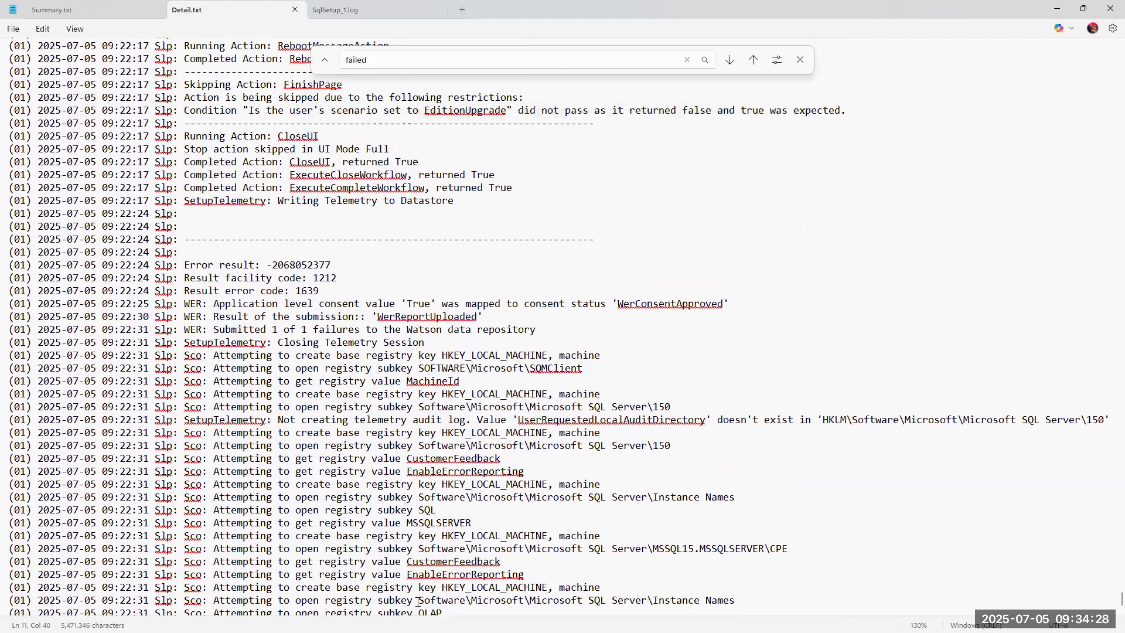
scroll(418, 601, "up", 10)
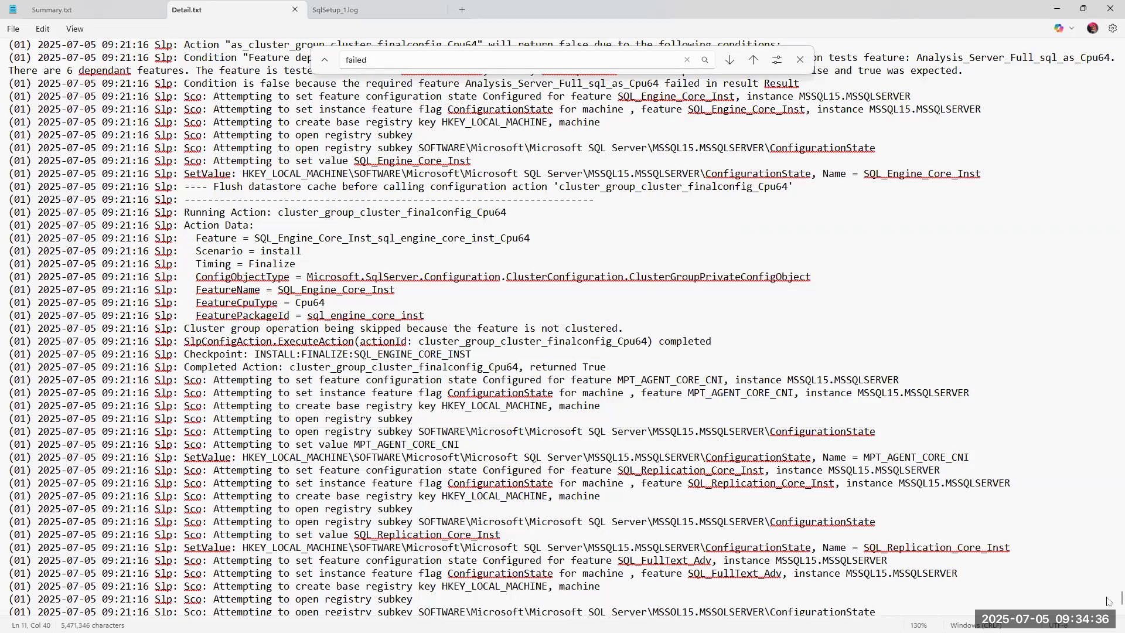
left_click_drag(1121, 596, 1109, 42)
left_click(109, 87)
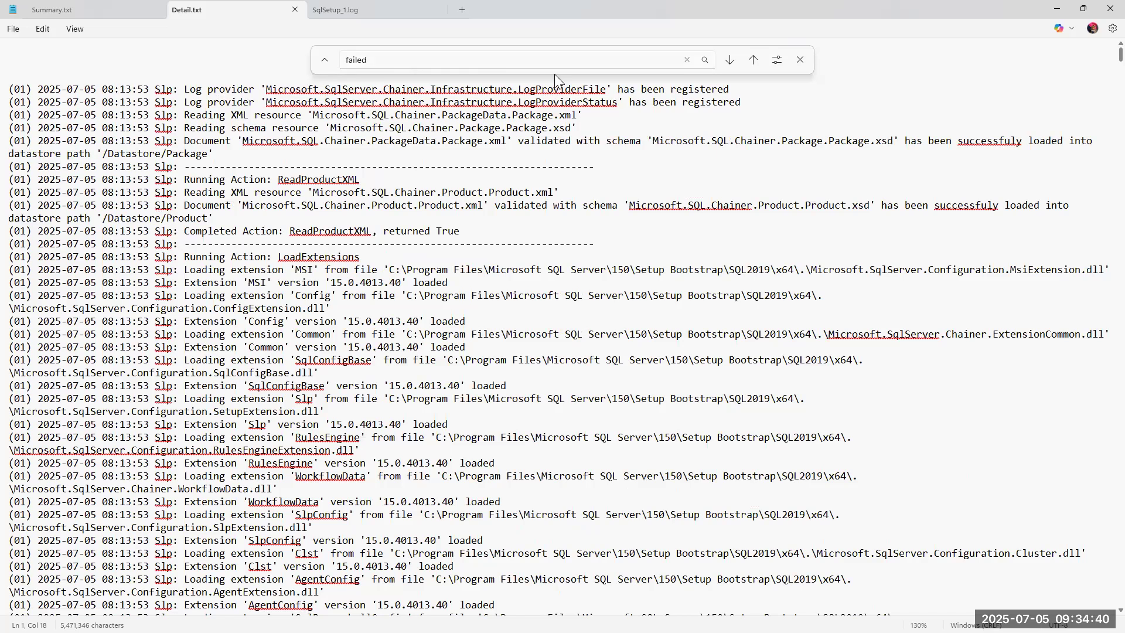
key("Escape")
left_click(375, 113)
type("Analysis")
key("ctrl+z")
- Search Detail.txt for "failed" and step through the matches to the 08:58:47 MSSQLSERVER account entry, reading the lines around it
key("ctrl+f")
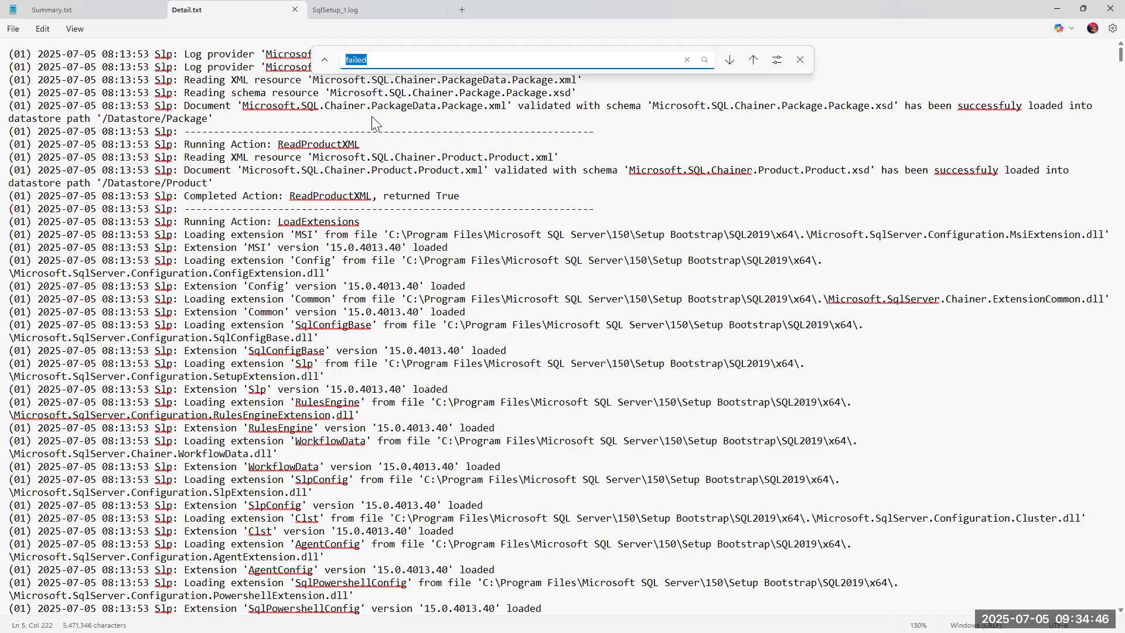
key("Return")
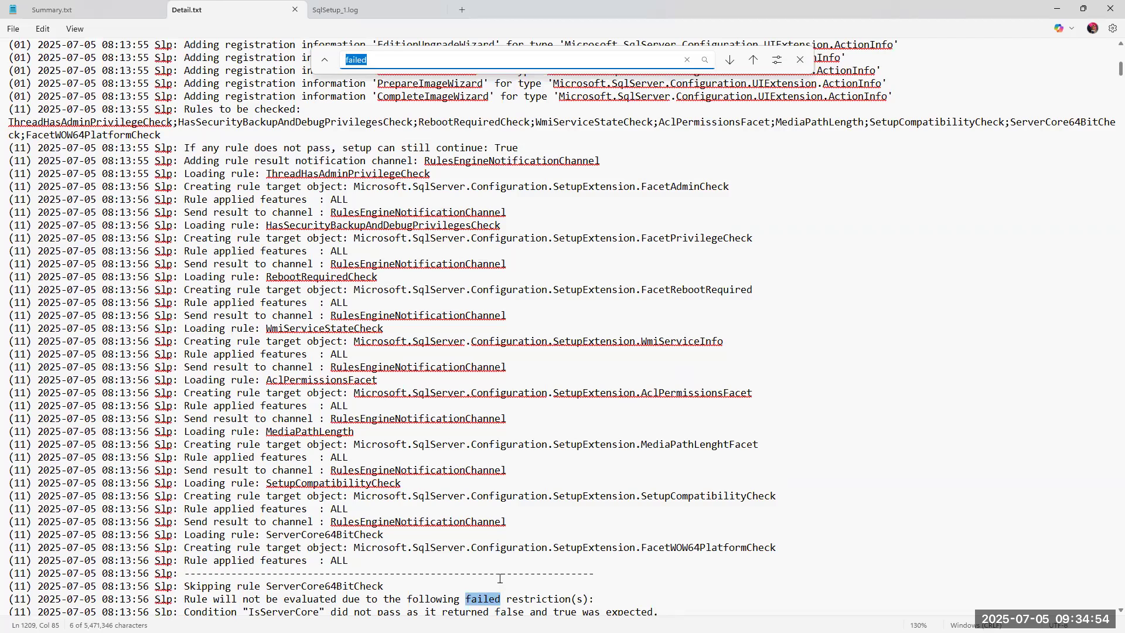
key("Return")
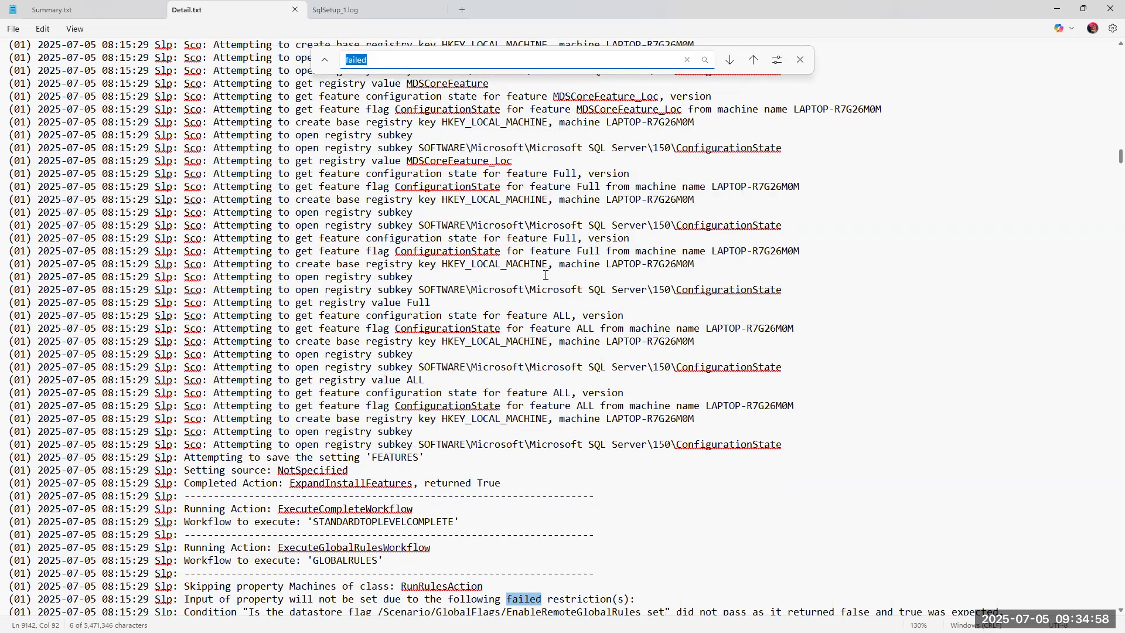
key("Return")
key("Return")
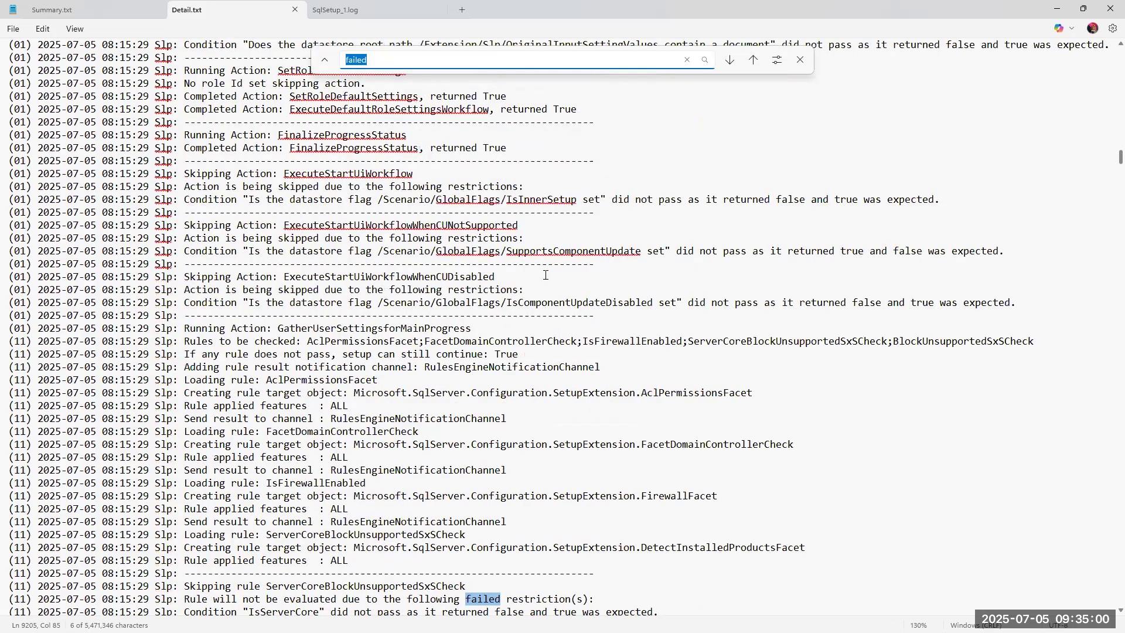
key("Return")
key("Return")
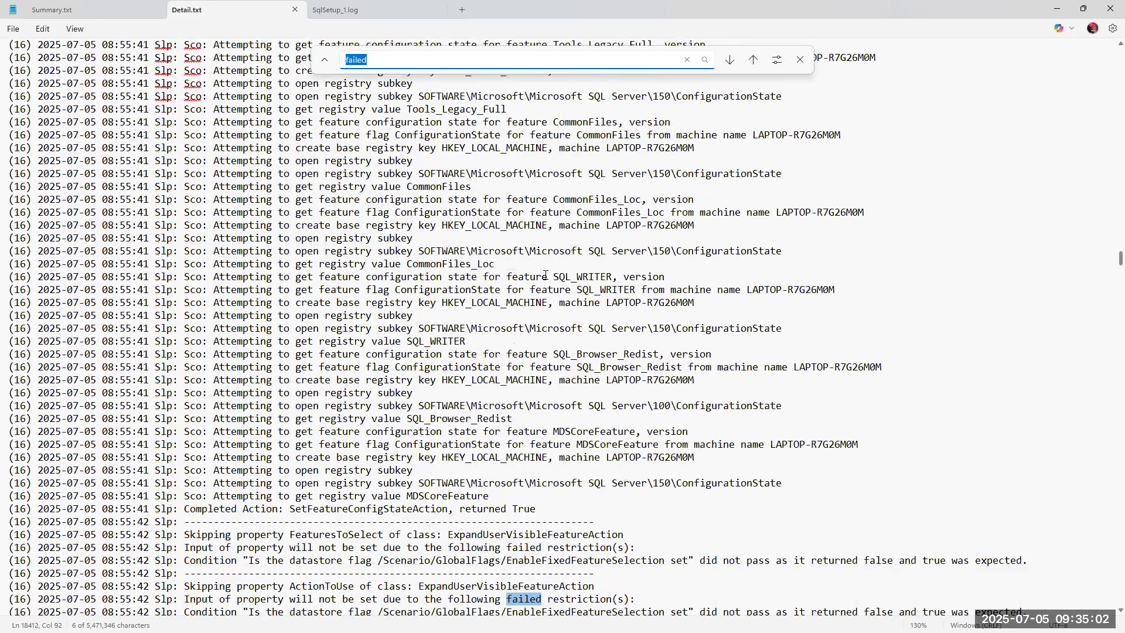
key("Return")
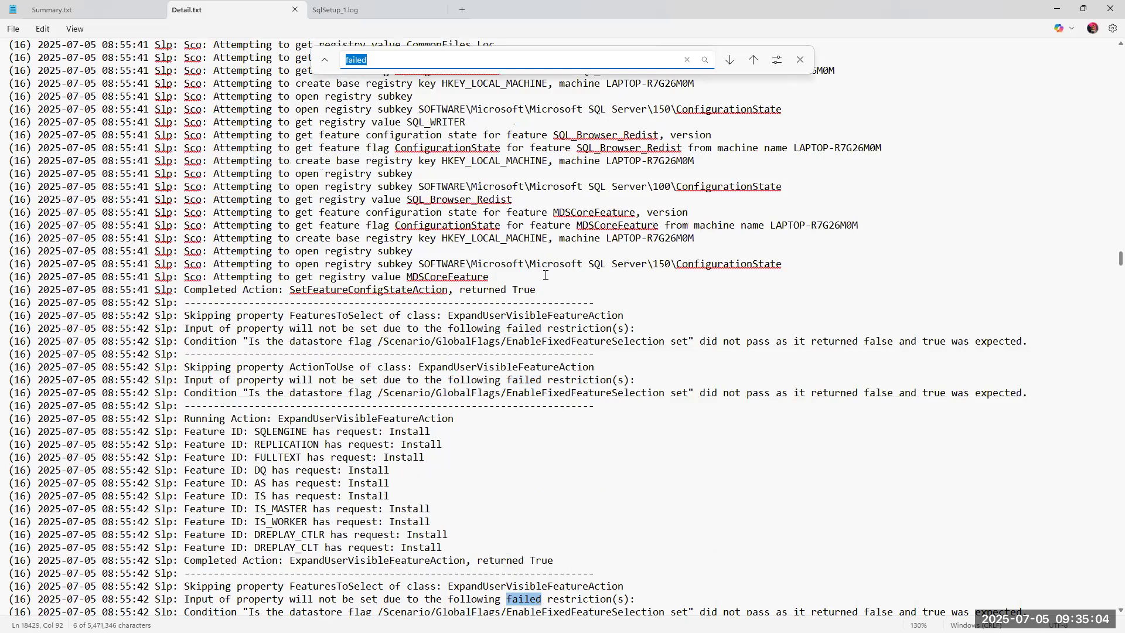
key("Return")
key("Return")
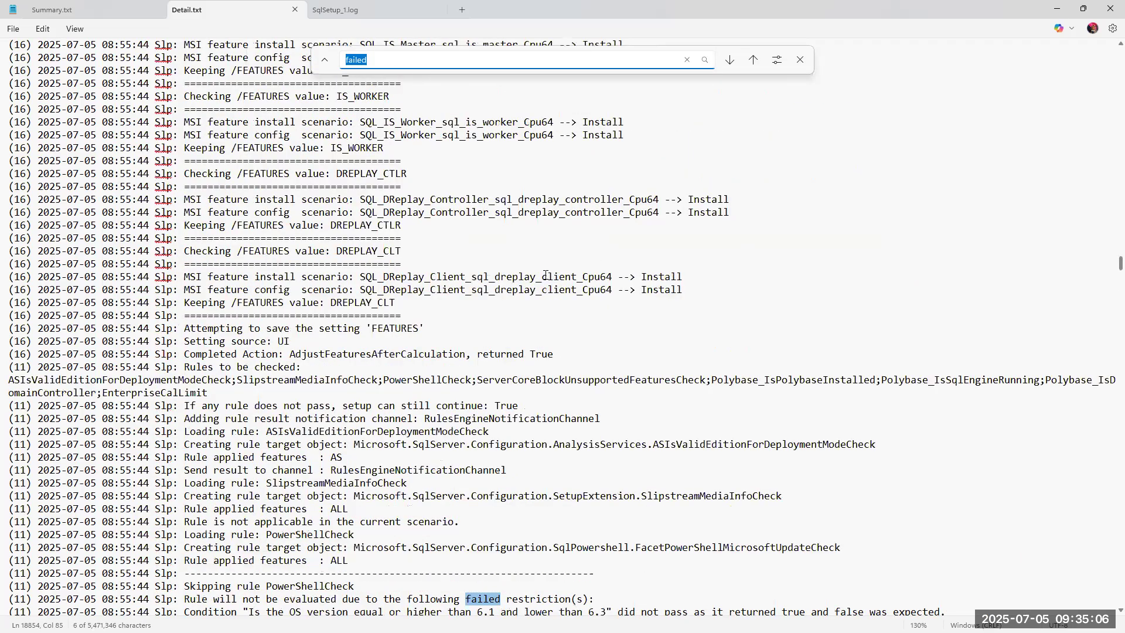
key("Return")
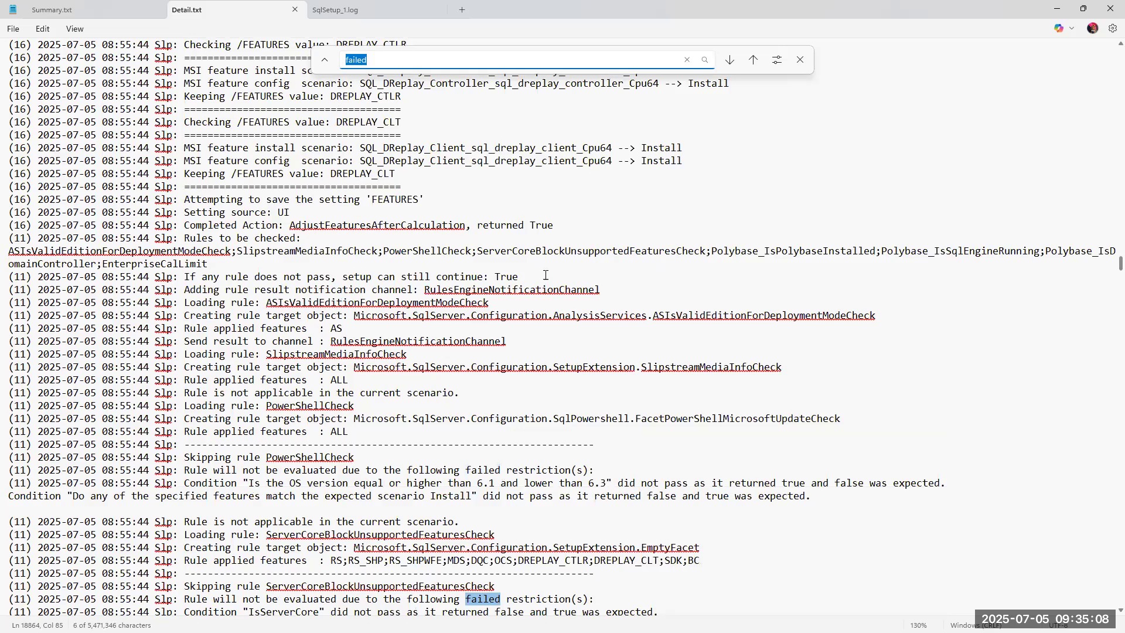
key("Return")
key("Return")
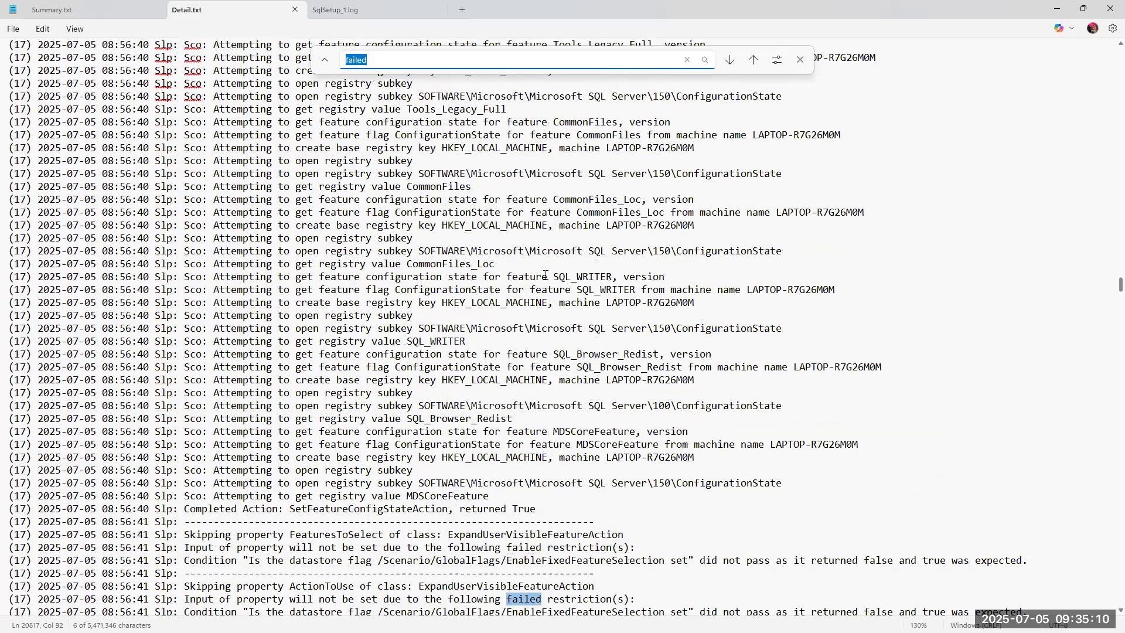
key("Return")
key("Return")
key("Return")
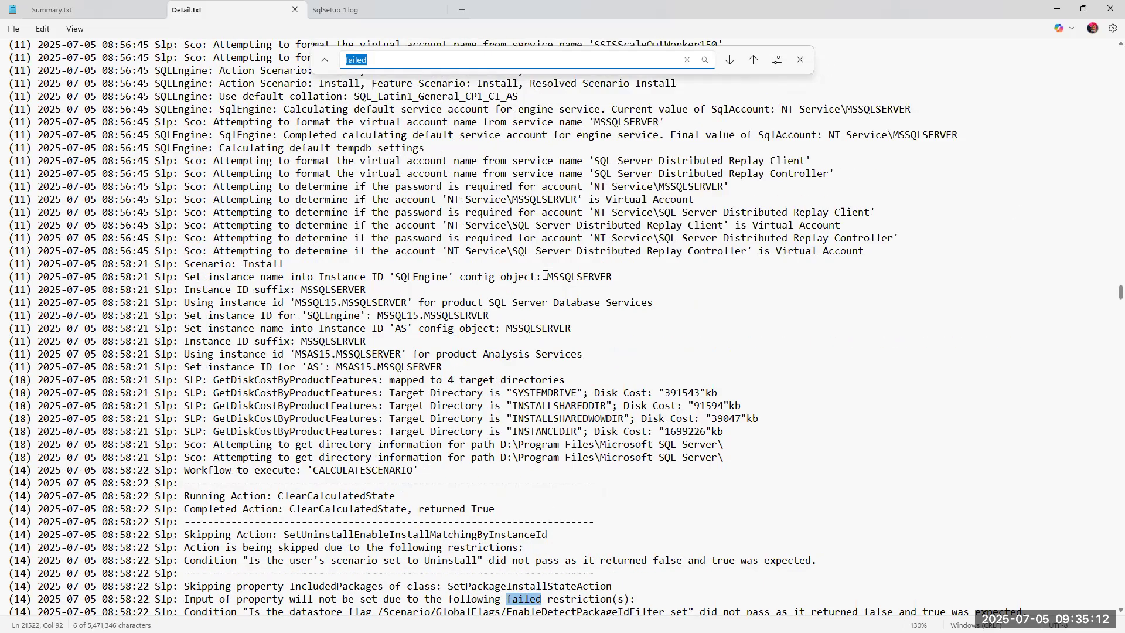
key("Return")
key("Return")
key("Return")
key("Return")
key("Return")
key("Return")
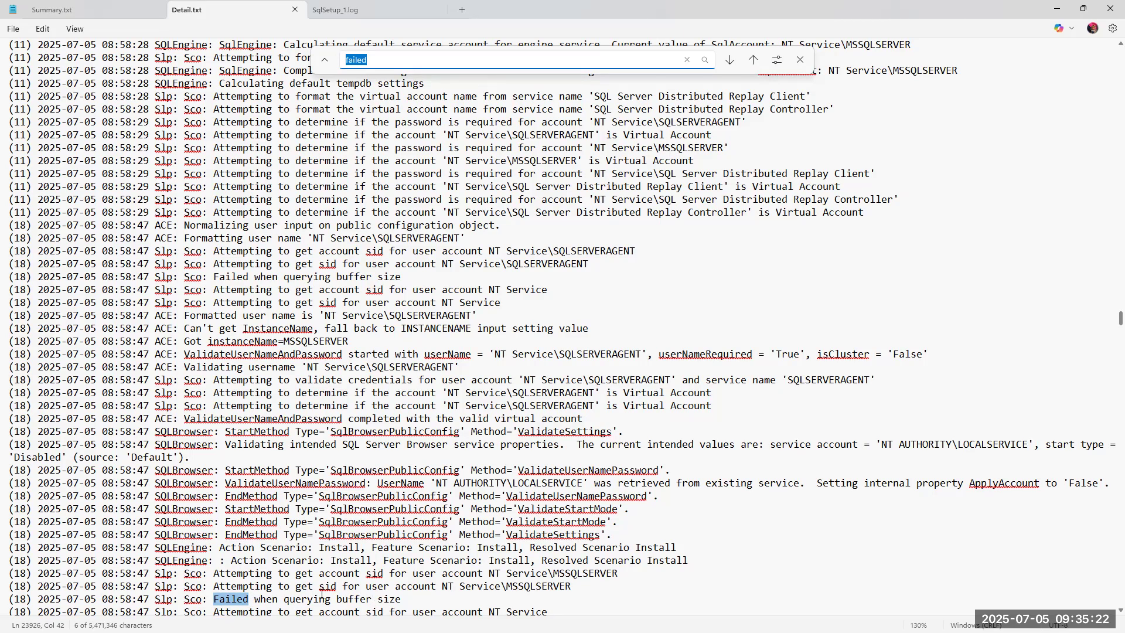
scroll(321, 593, "down", 2)
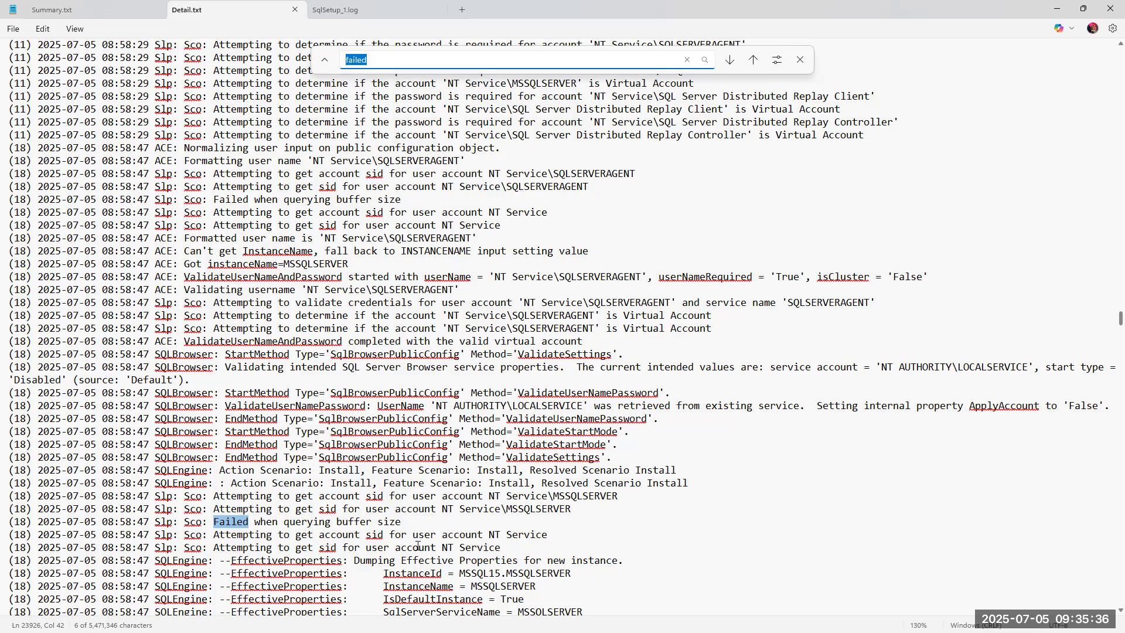
scroll(416, 545, "down", 1)
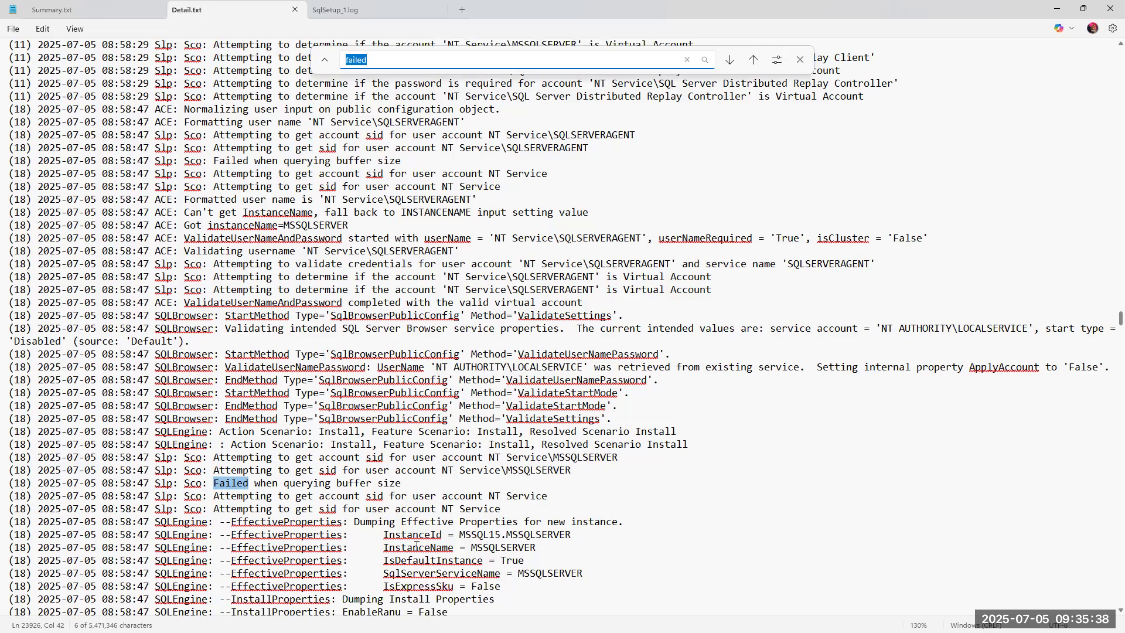
- Continue through the "failed" matches to the 09:09:10 SQLSERVERAGENT account entry and read the validation lines following it
key("Return")
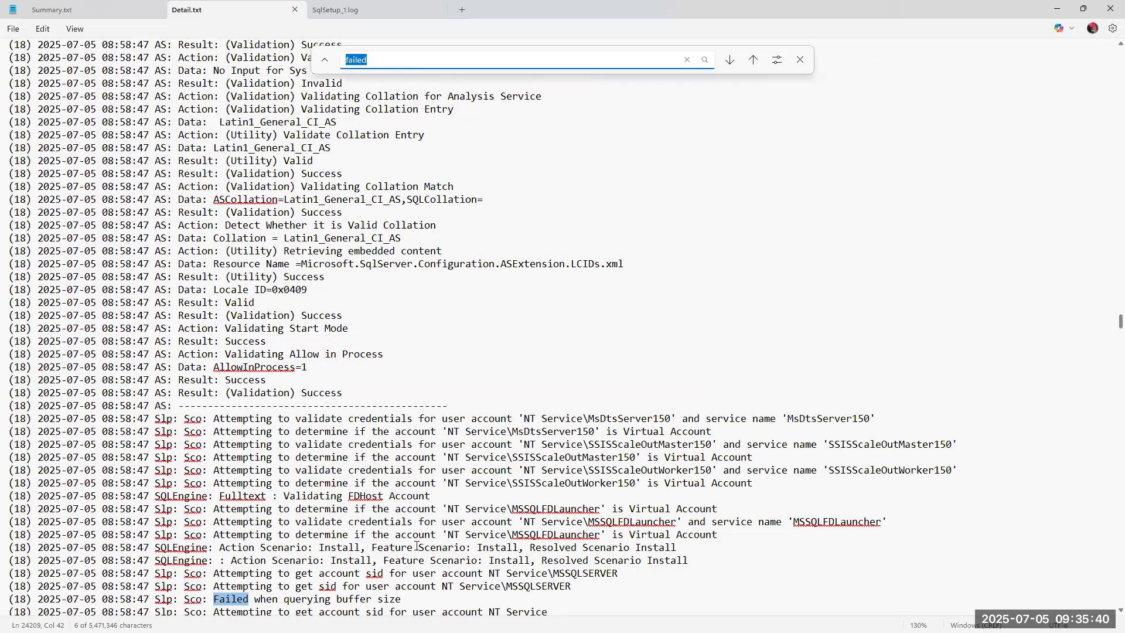
key("Return")
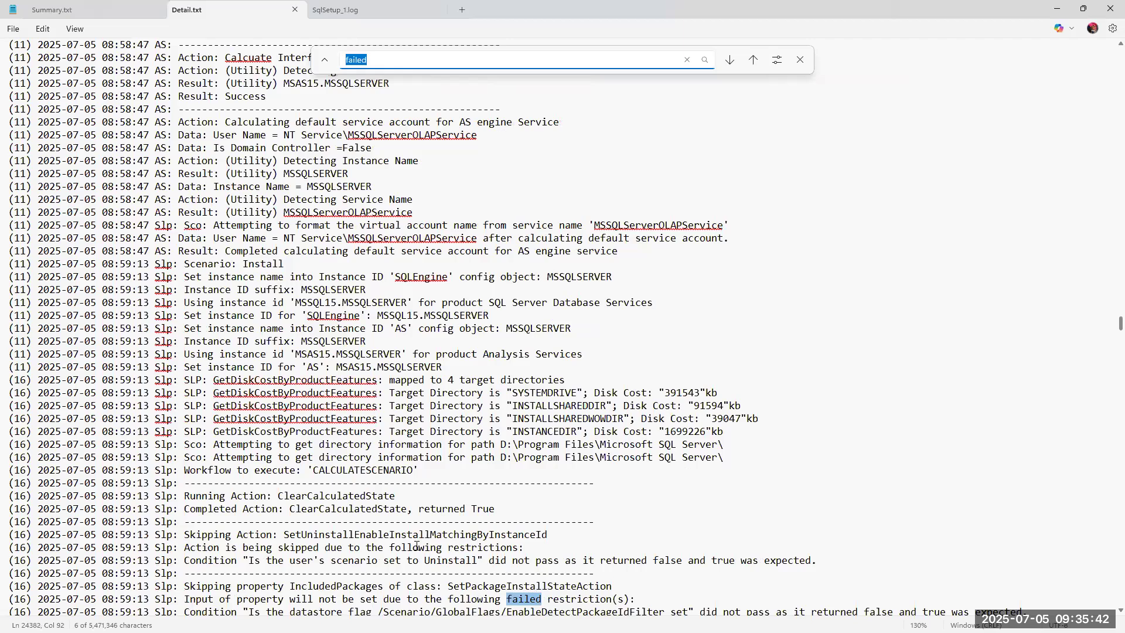
key("Return")
key("Return")
key("Return")
key("Return")
key("Return")
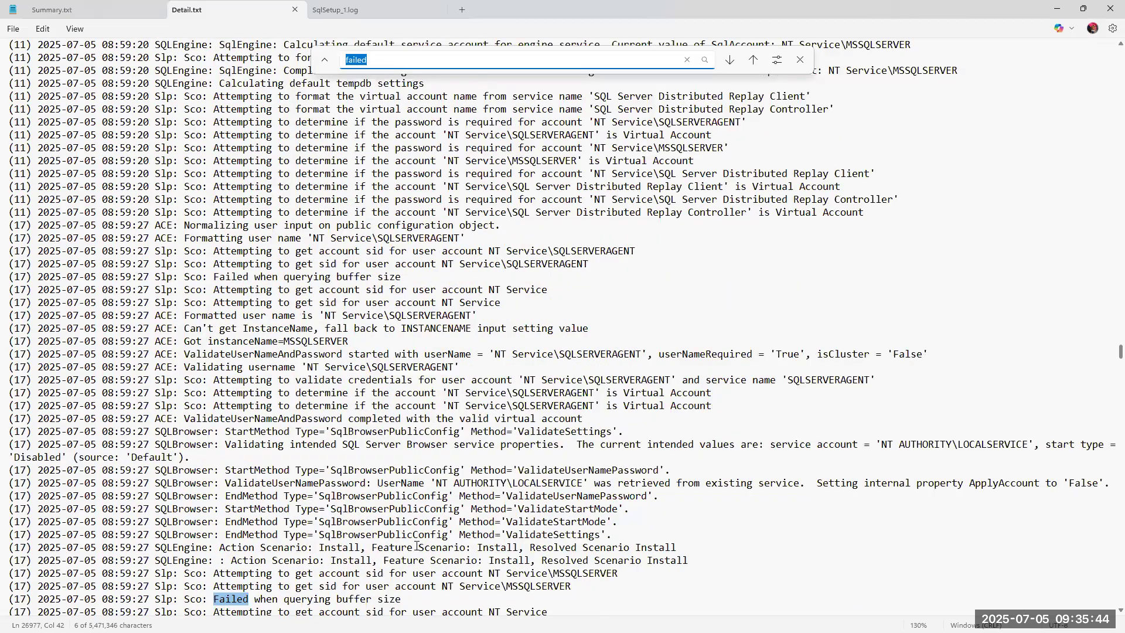
key("Return")
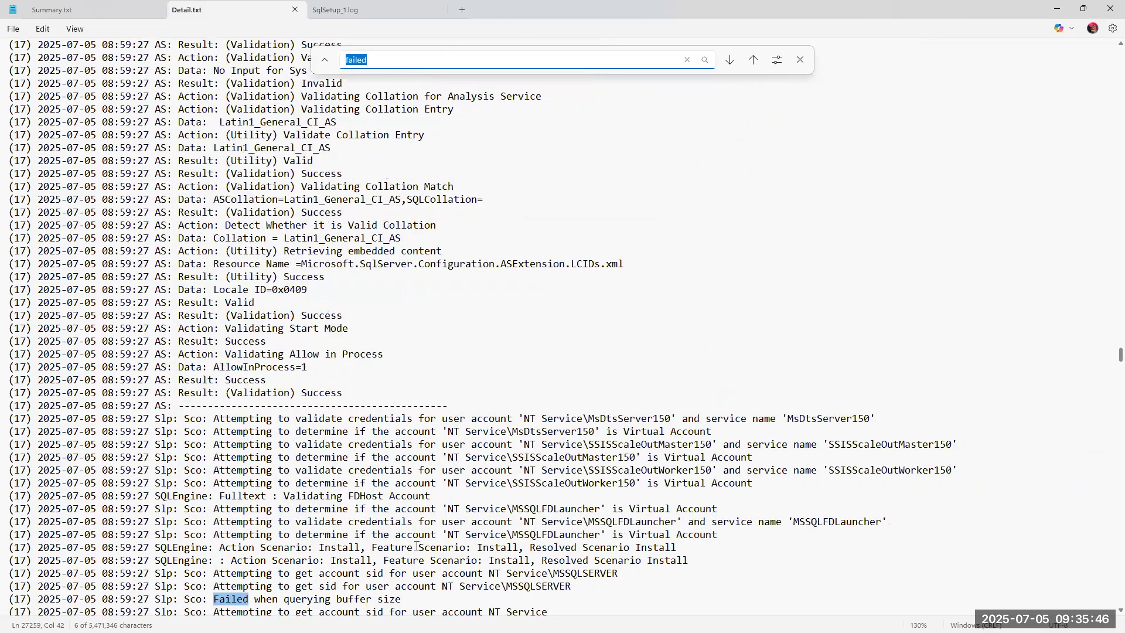
key("Return")
key("Return")
key("Return")
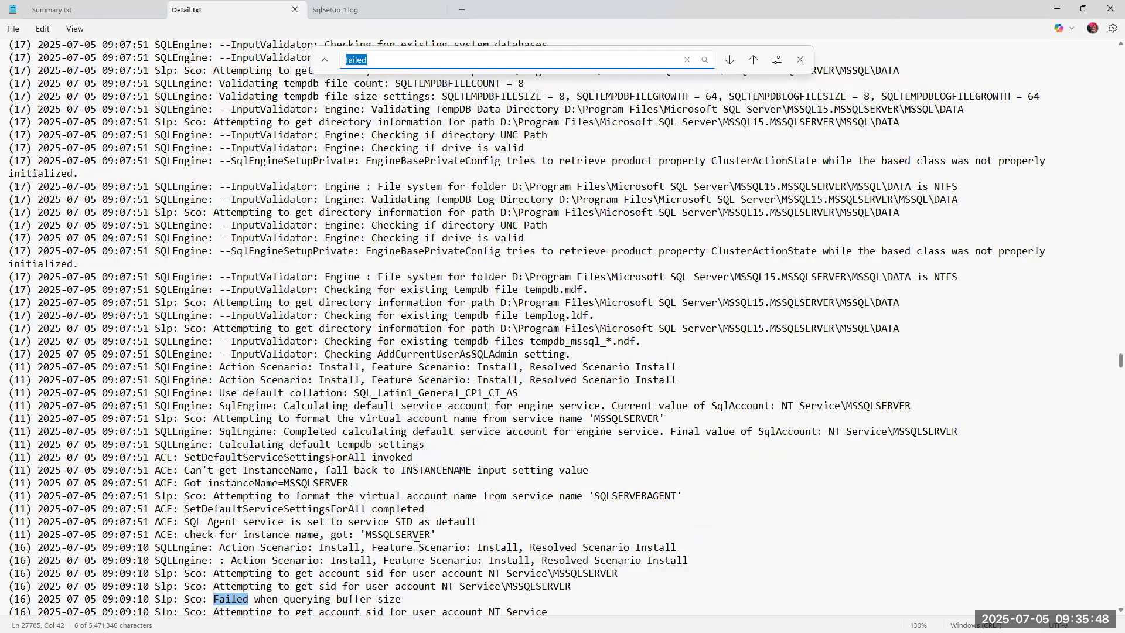
key("Return")
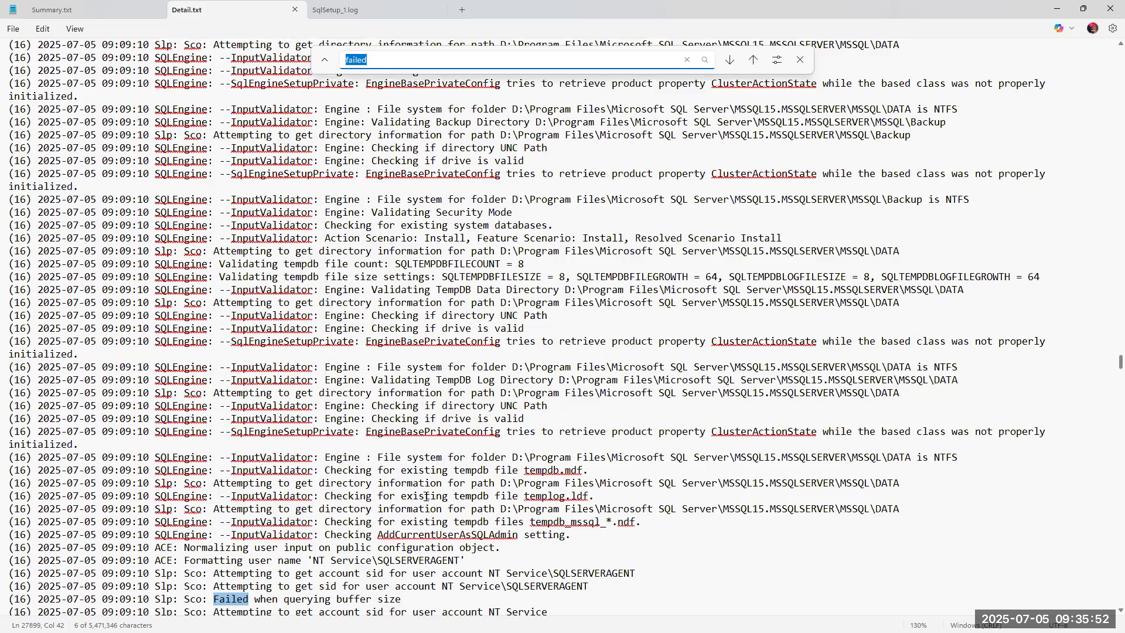
scroll(426, 496, "down", 5)
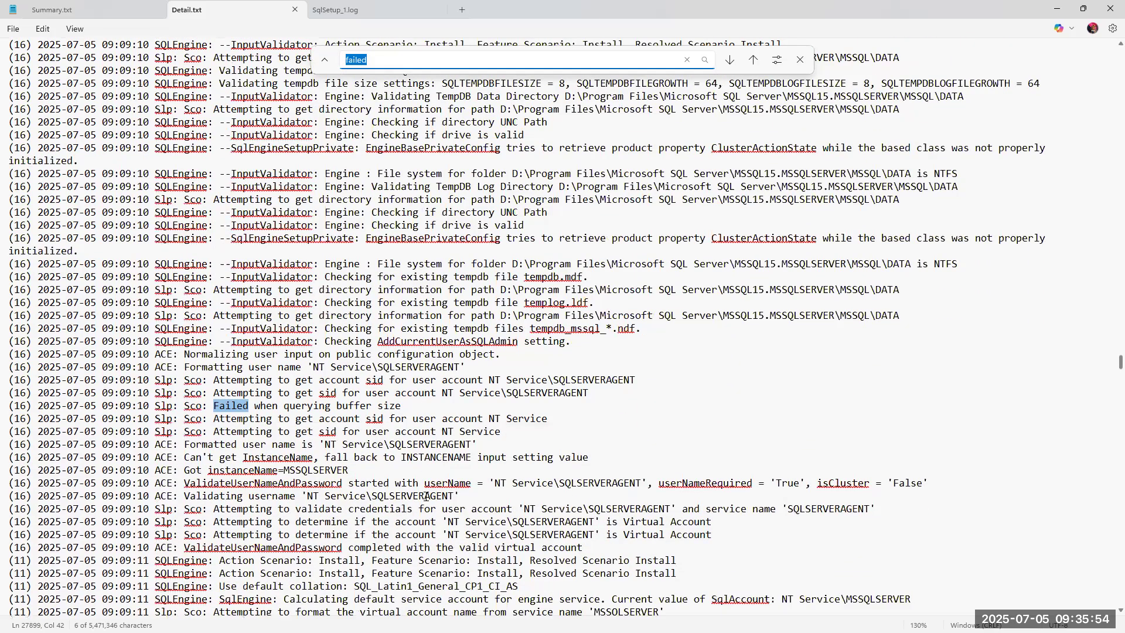
- Go through further "failed" matches in Detail.txt up to the skipped RunRulesAction property entry at 09:16:41
key("Return")
key("Return")
key("Return")
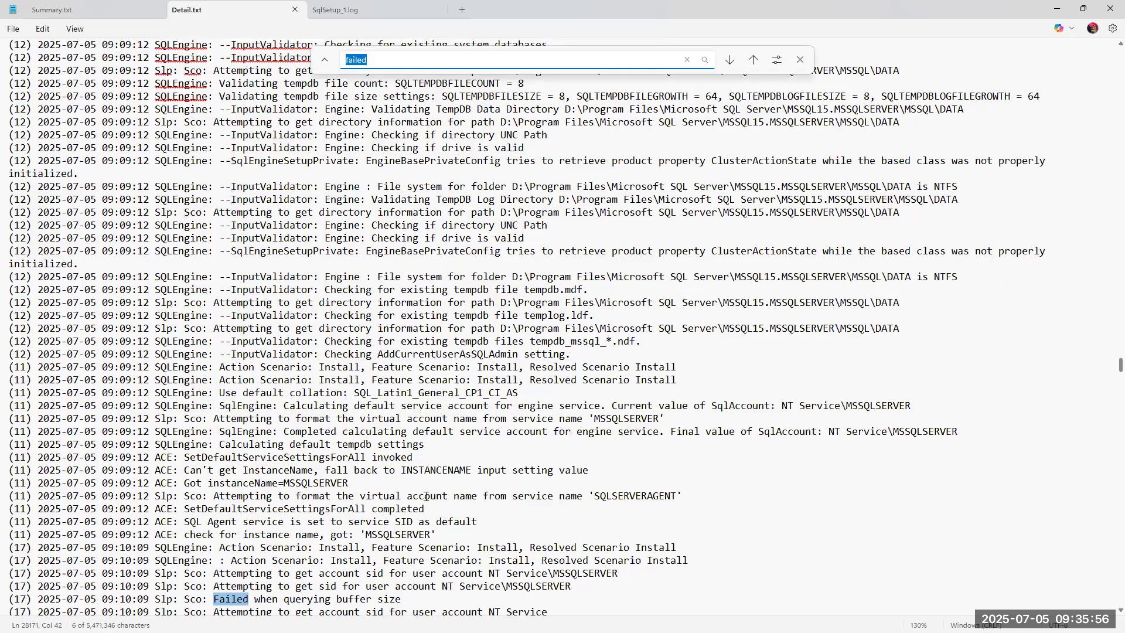
key("Return")
key("Return")
key("Return")
key("Return")
key("Return")
key("Return")
key("Return")
key("Return")
key("Return")
key("Return")
key("Return")
key("Return")
key("Return")
key("Return")
key("Return")
key("Return")
key("Return")
key("Return")
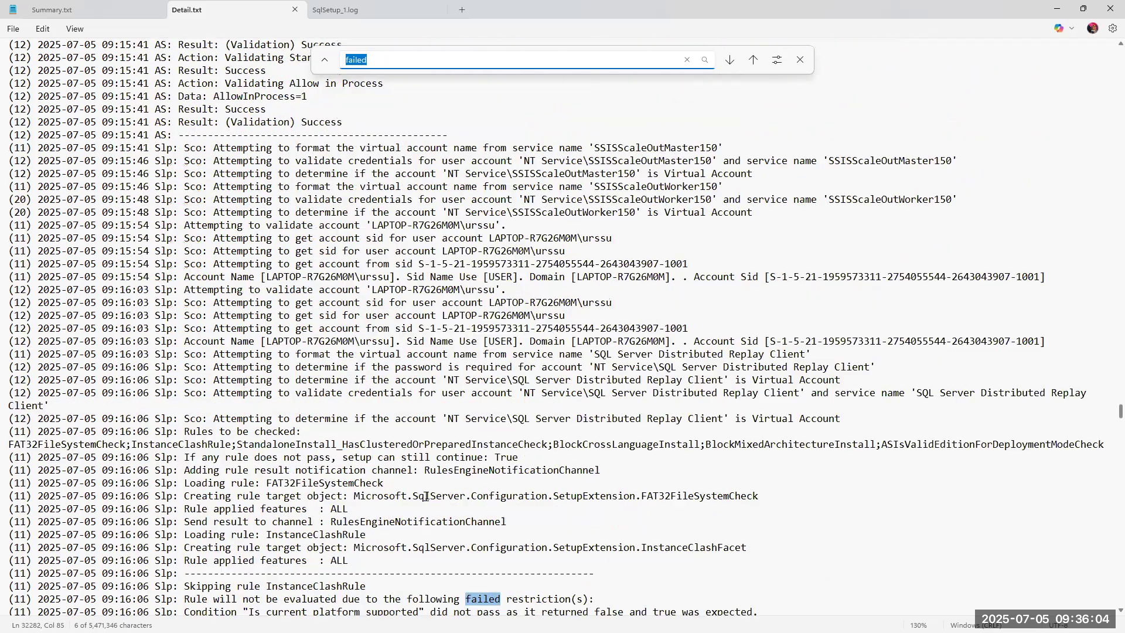
key("Return")
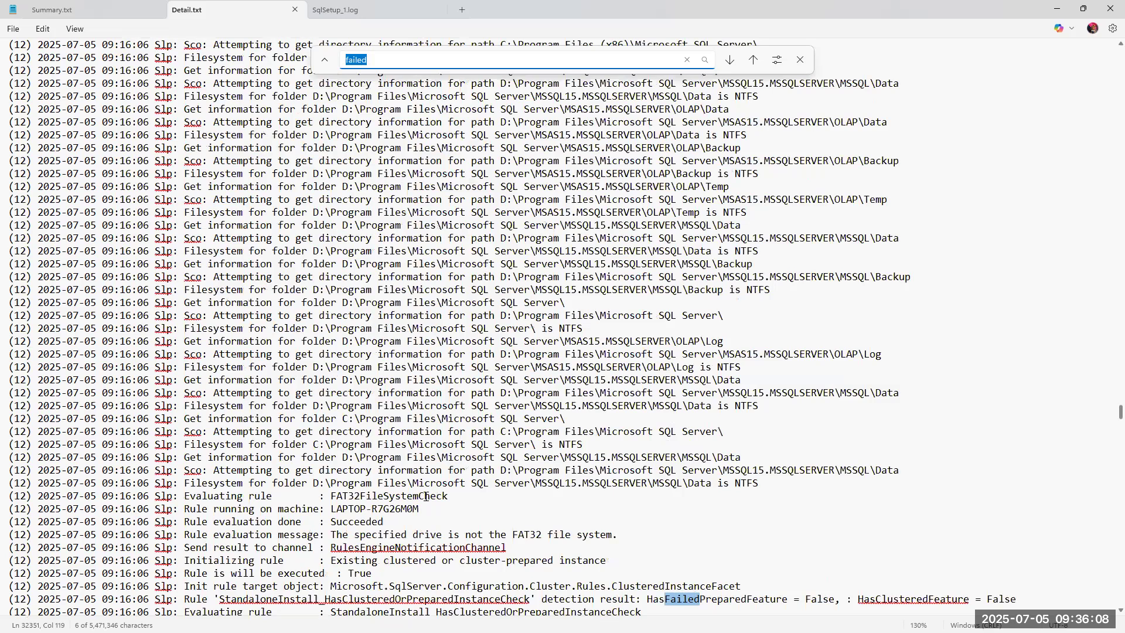
key("Return")
key("Return")
key("Return")
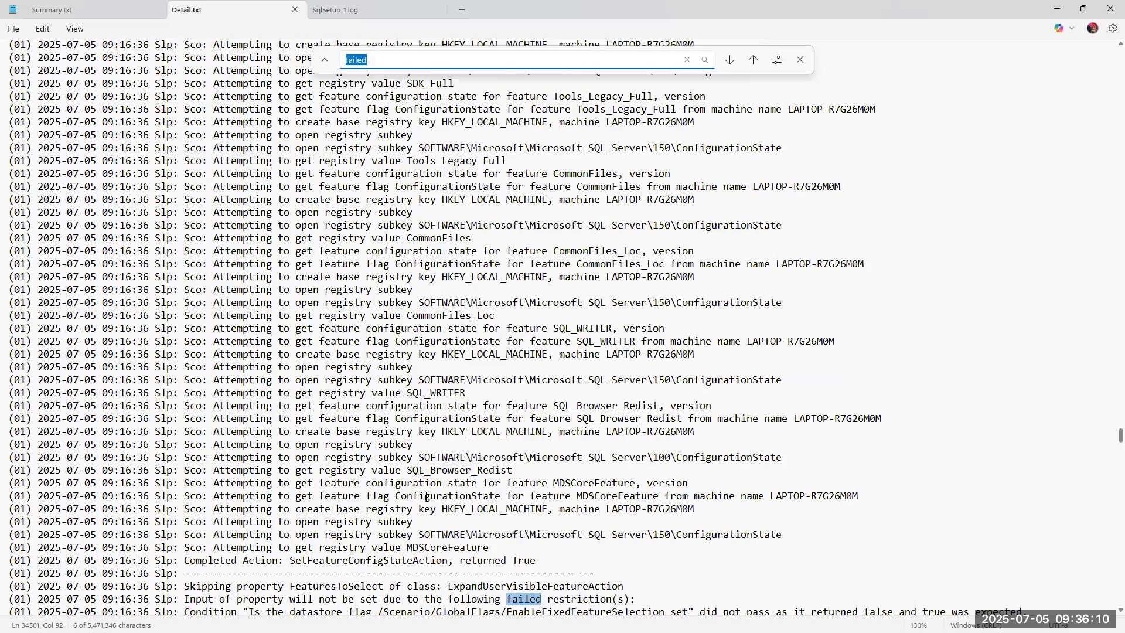
key("Return")
key("Return")
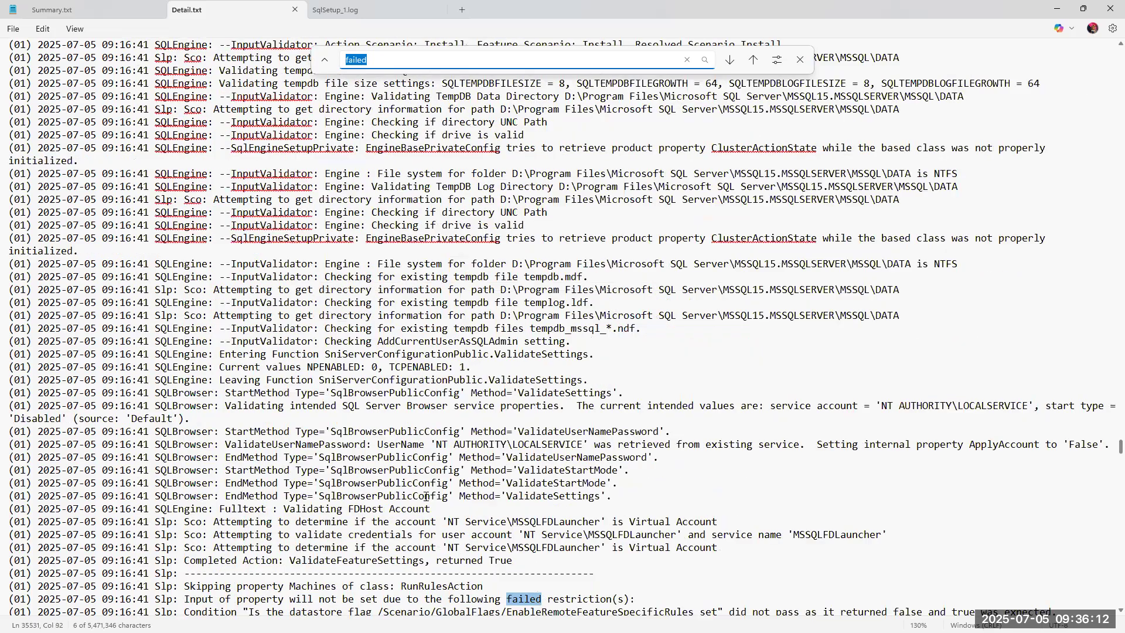
- Return to the start of Detail.txt, search for "Analysis" and read the lines around the Analysis Services instance ID entry
left_click_drag(1120, 447, 1120, 106)
left_click_drag(1101, 59, 1101, 52)
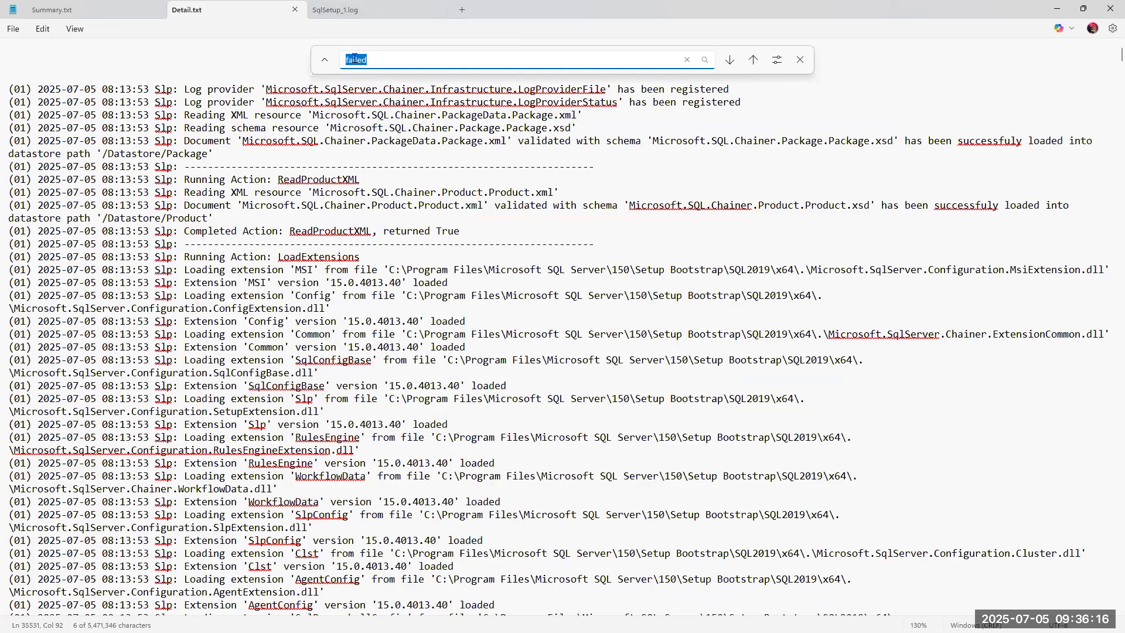
key("BackSpace")
type("Analysis")
key("Return")
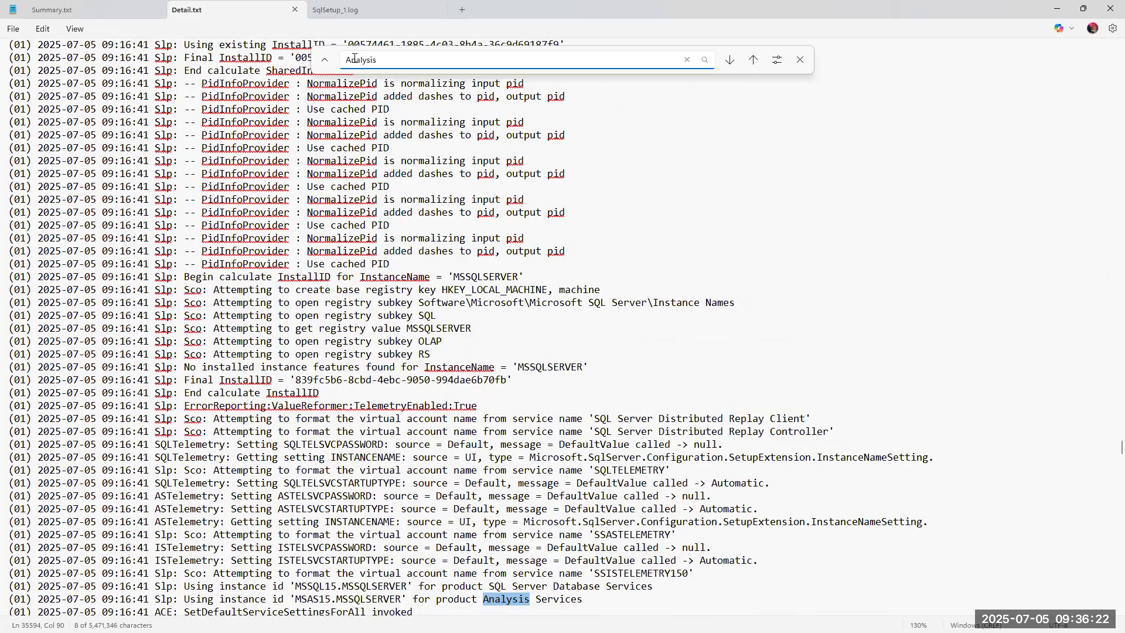
scroll(328, 288, "down", 4)
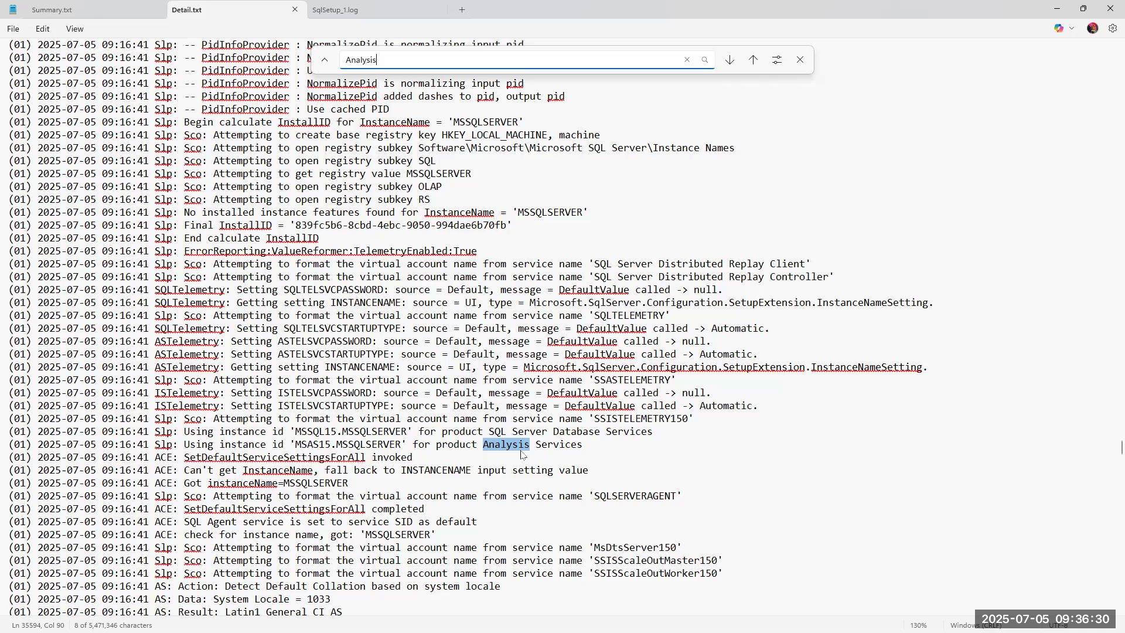
- Step through the following "Analysis" matches to the ASDumper_install_getdefaultconfig_Cpu64 action, checking the Analysis_Server_Full action data
key("Return")
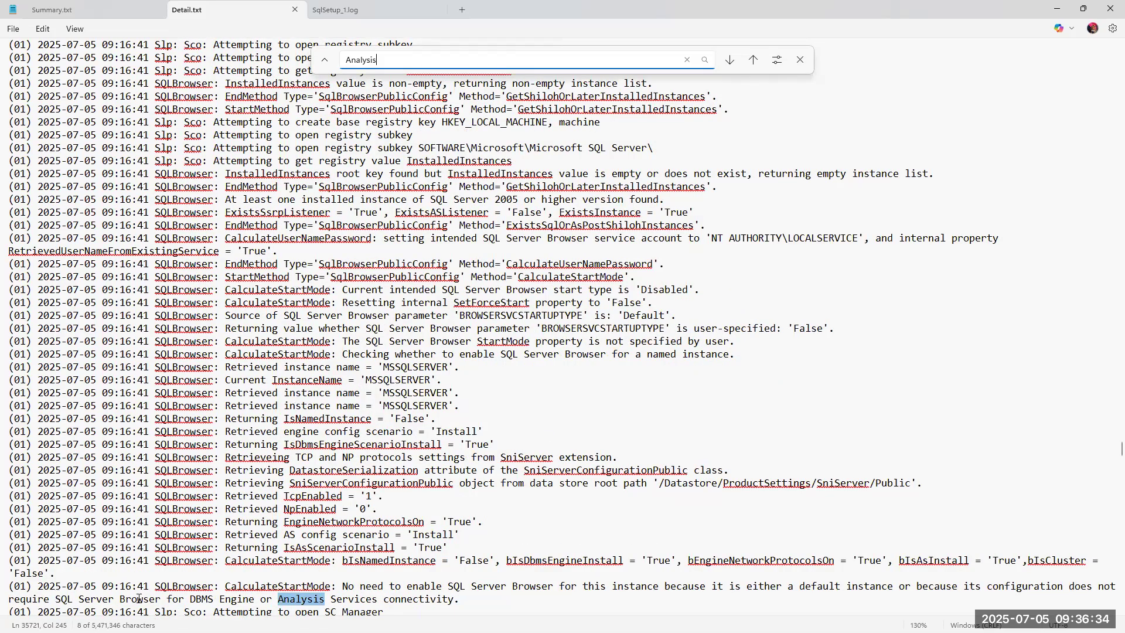
key("Return")
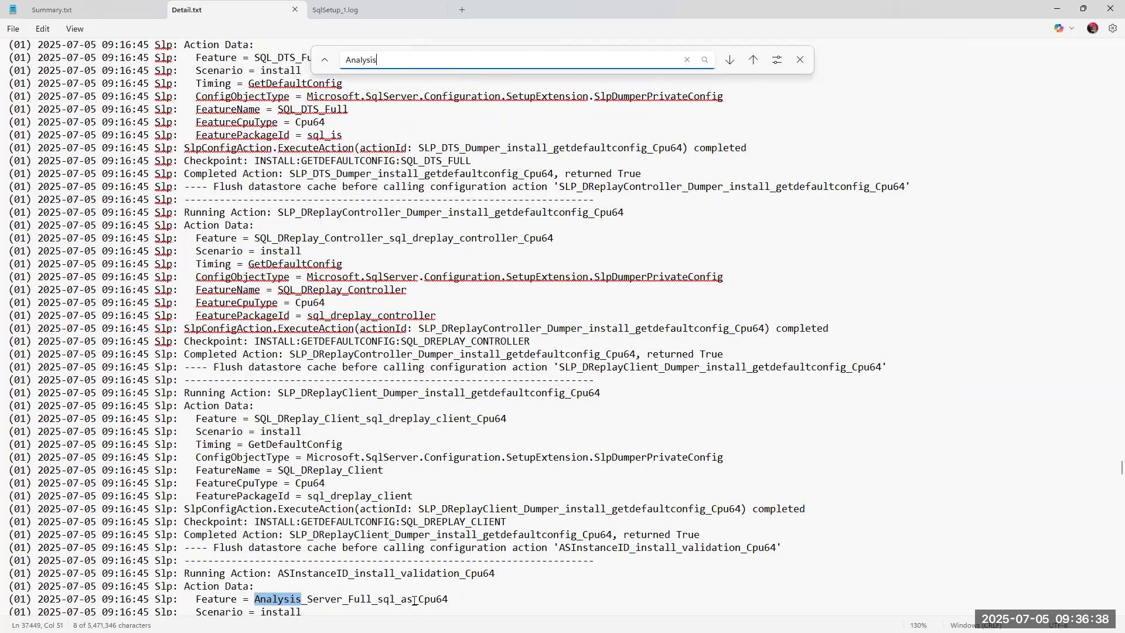
key("Return")
key("Return")
key("Return")
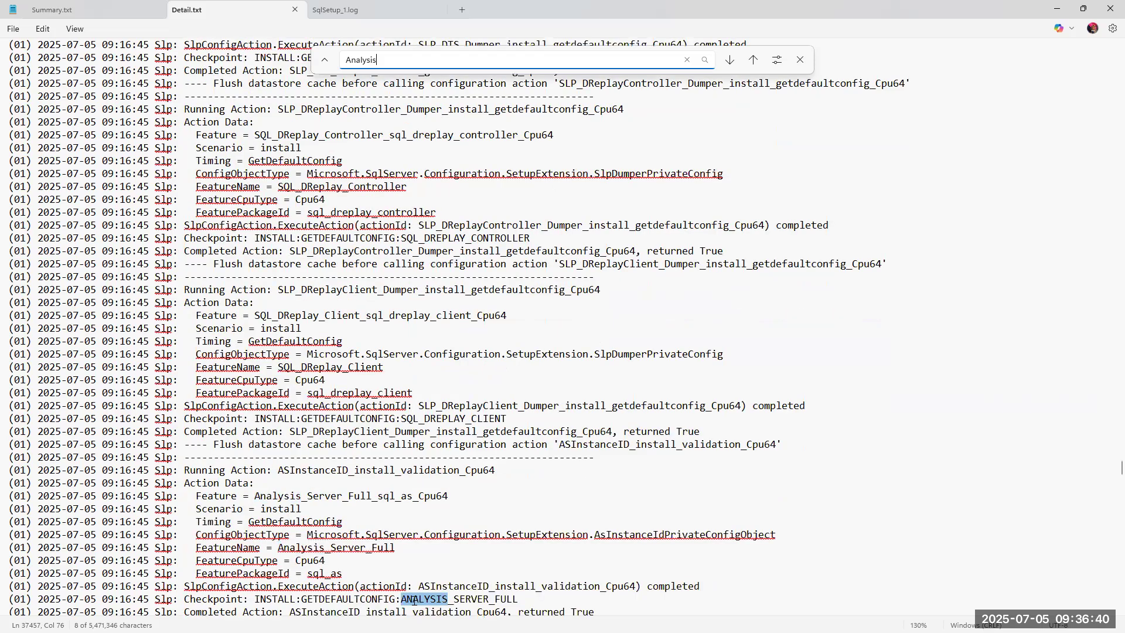
key("Return")
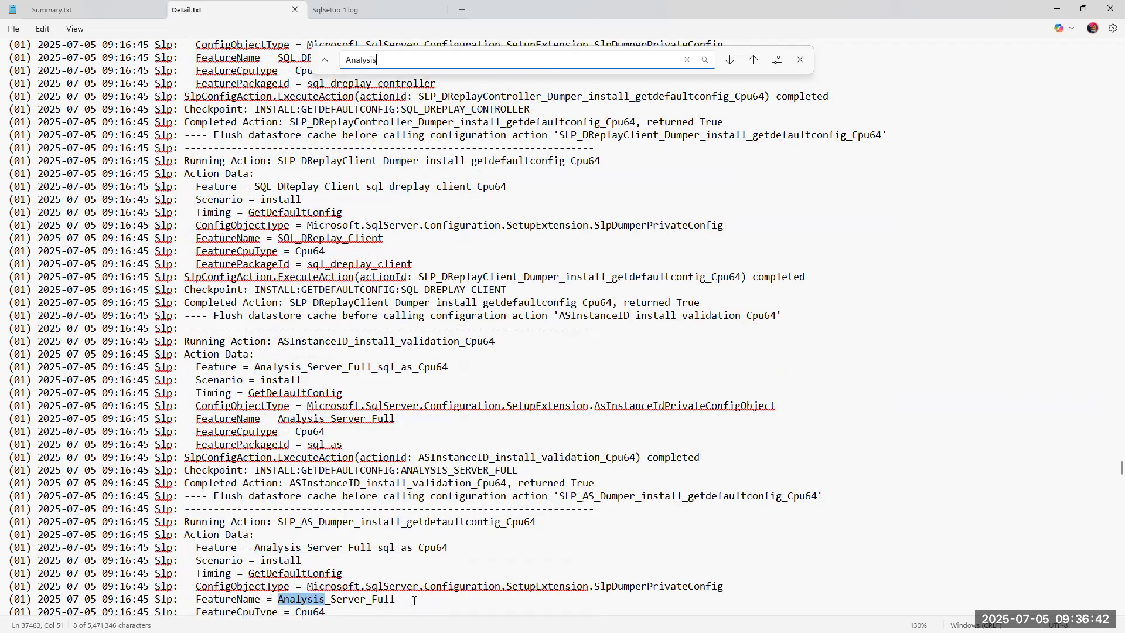
key("Return")
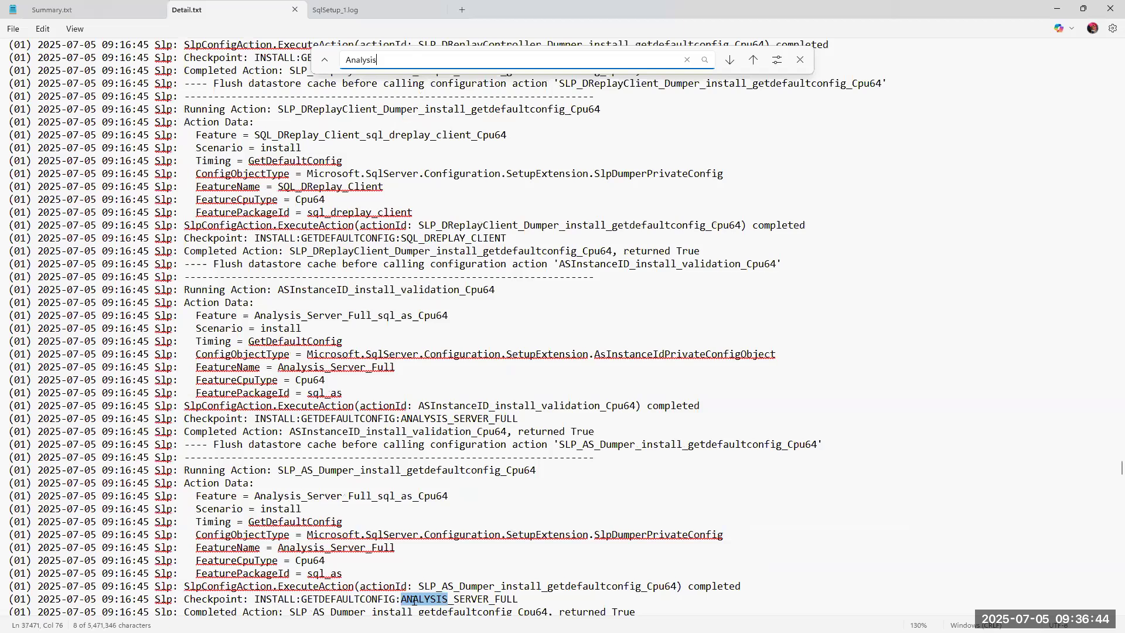
scroll(401, 484, "down", 4)
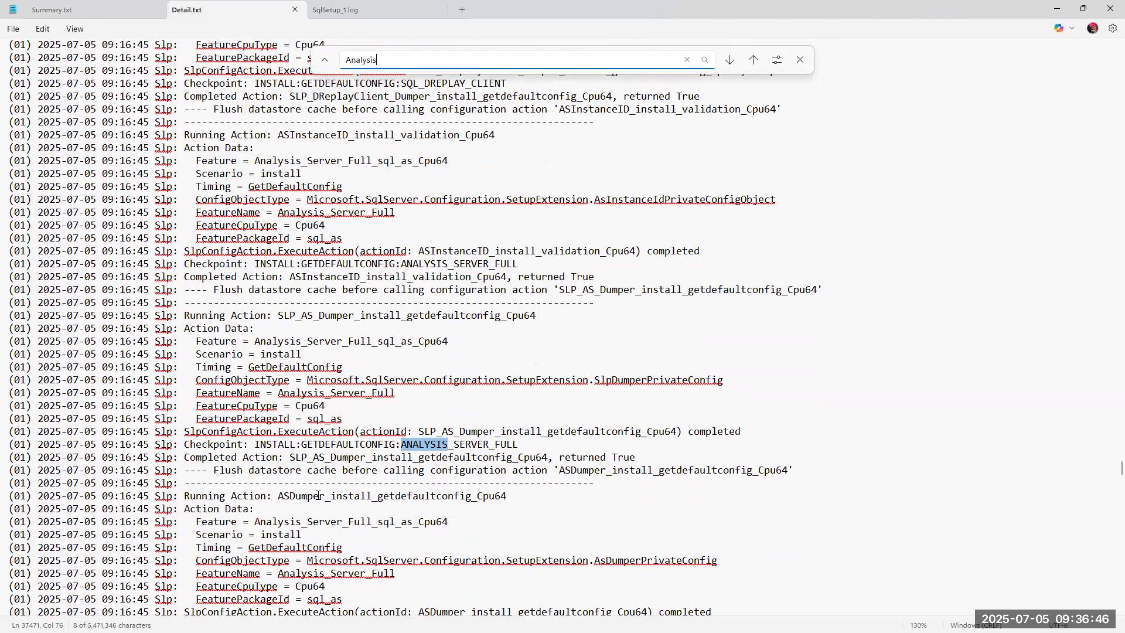
key("Return")
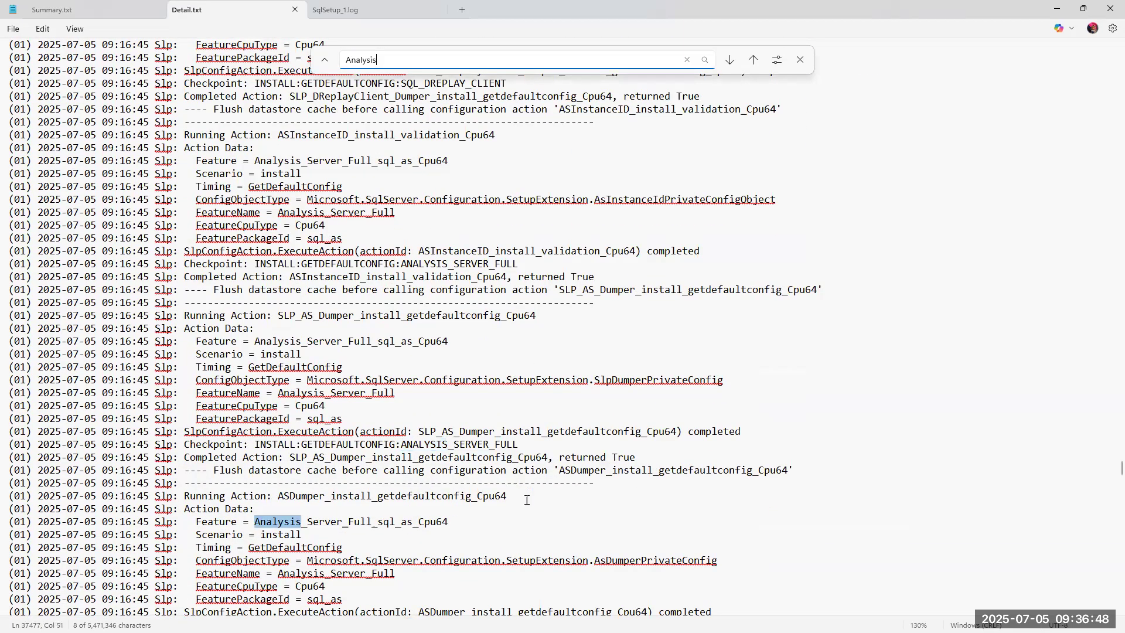
- Step through further "Analysis" matches in Detail.txt, past the 09:16:45 validation actions, to the 09:19:15 Install_sql_as_loc_Cpu64_1033_Action dependency condition
key("Return")
key("Return")
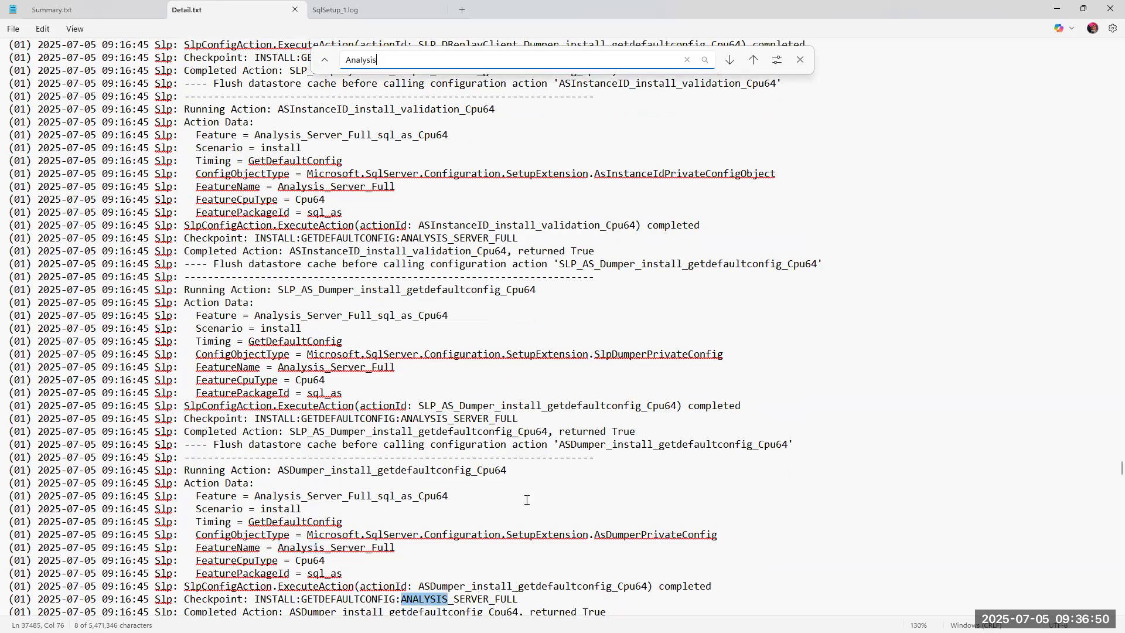
key("Return")
key("Return")
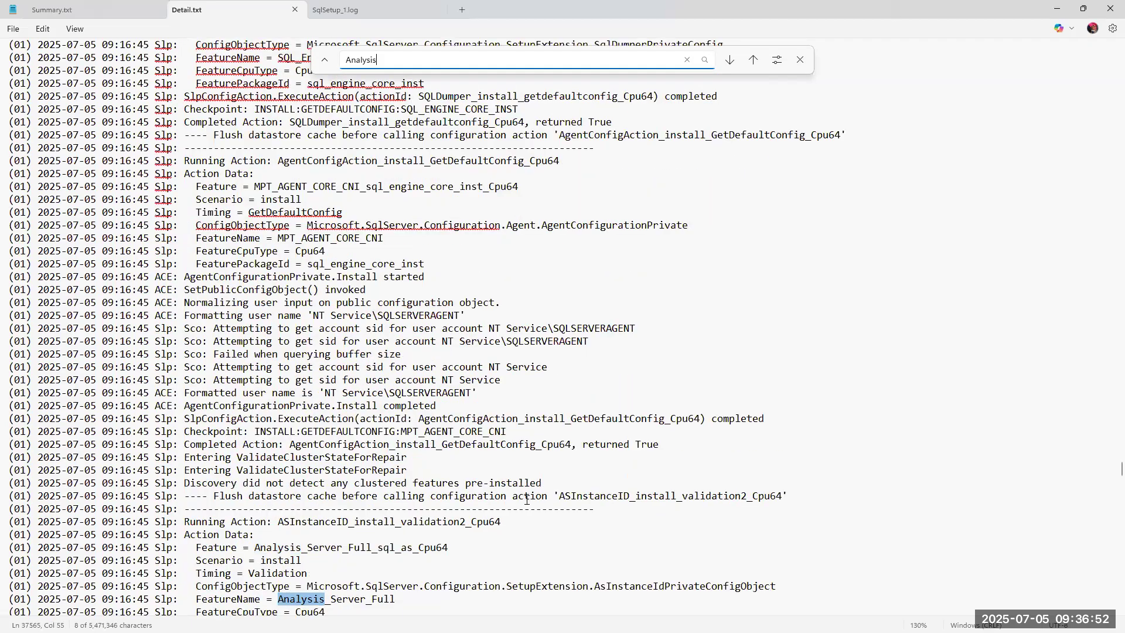
key("Return")
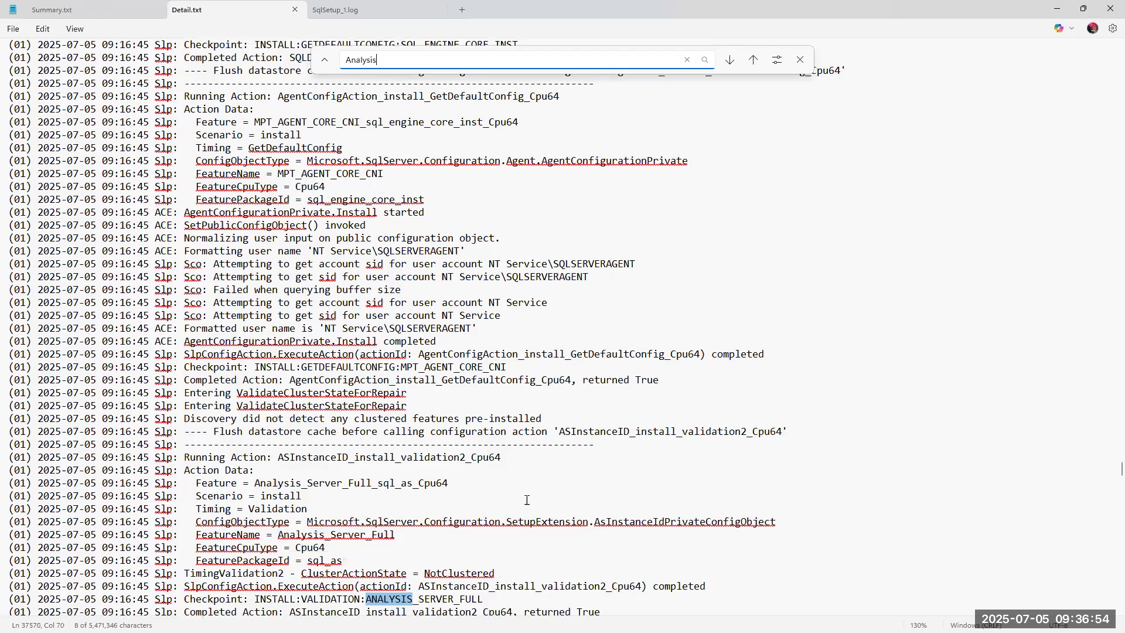
key("Return")
key("Return")
key("Return")
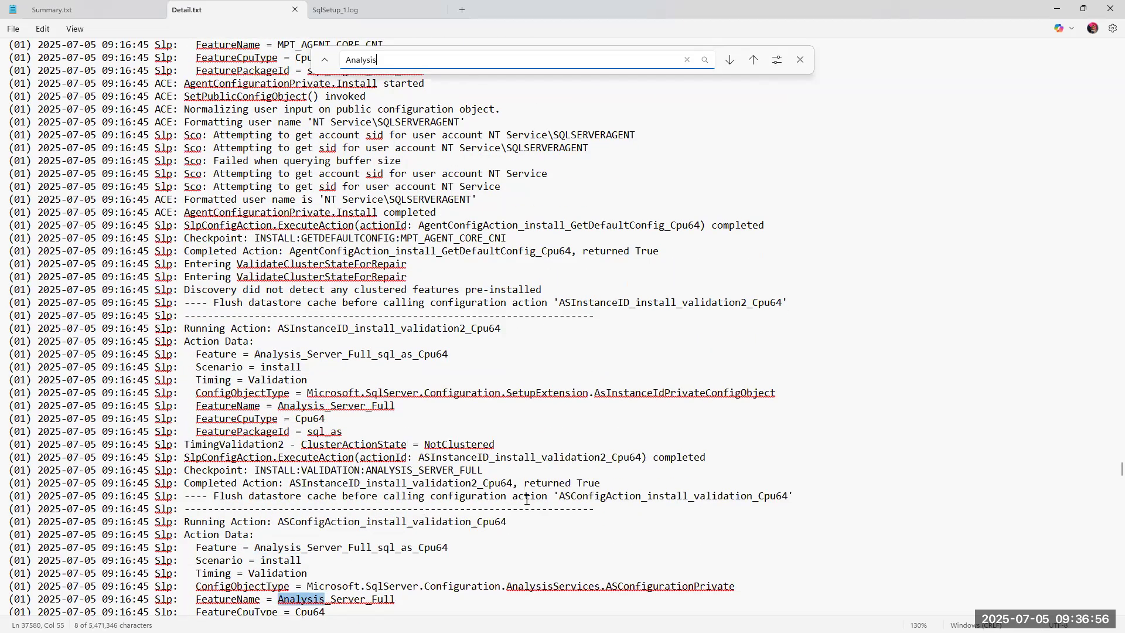
key("Return")
key("Return")
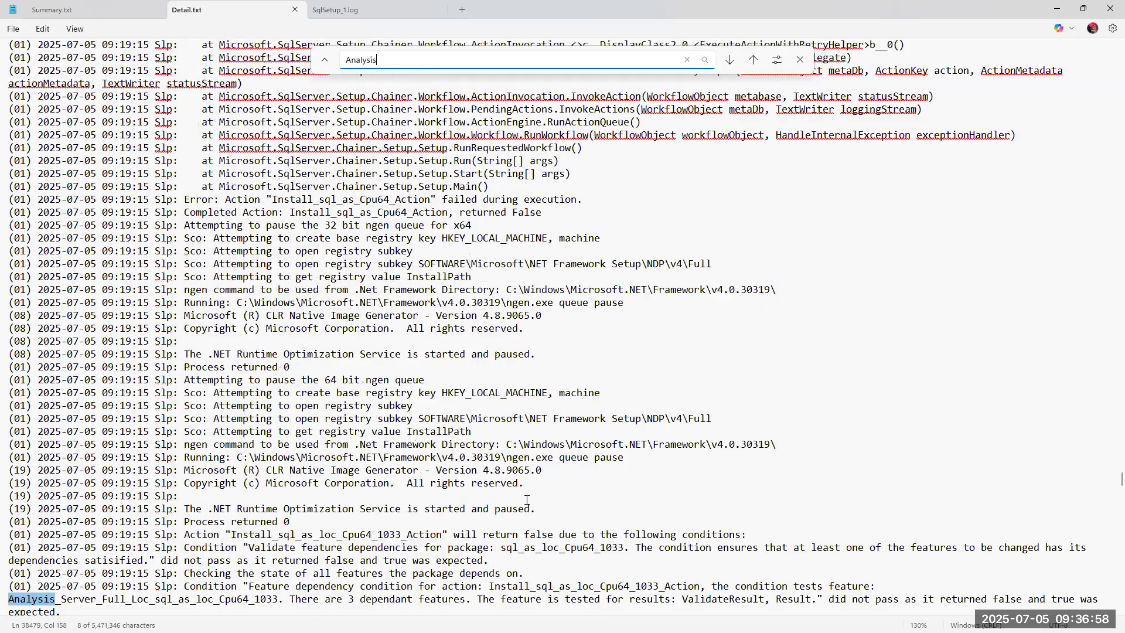
- Read the feature dependency conditions of Install_sql_as_loc_Cpu64_1033_Action, going through each "Analysis" match in that block
scroll(504, 500, "down", 3)
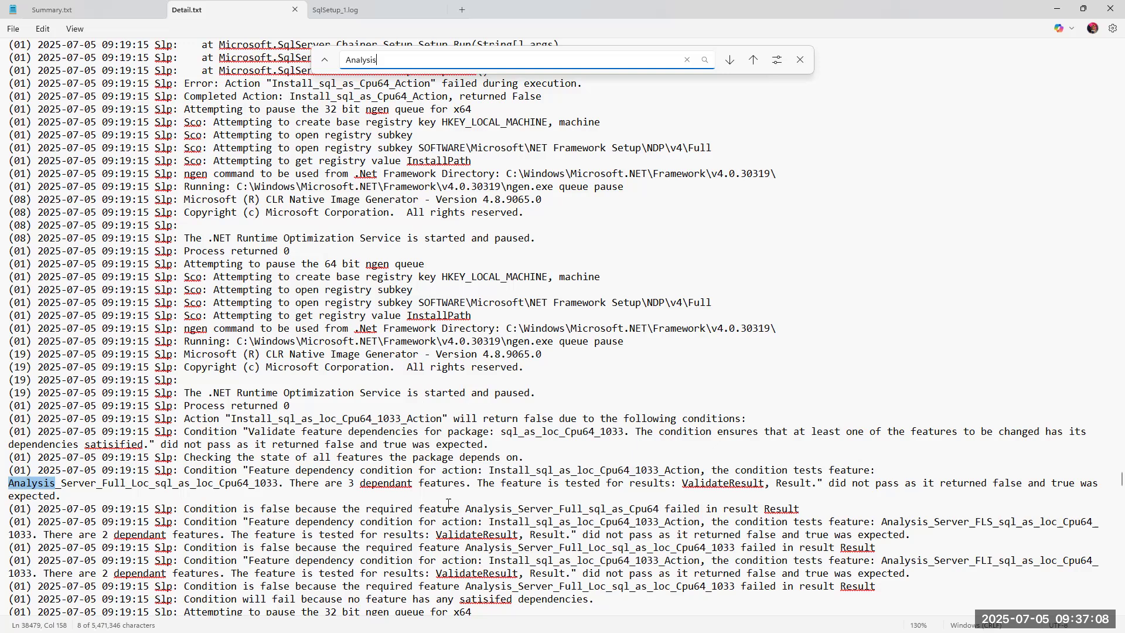
key("Return")
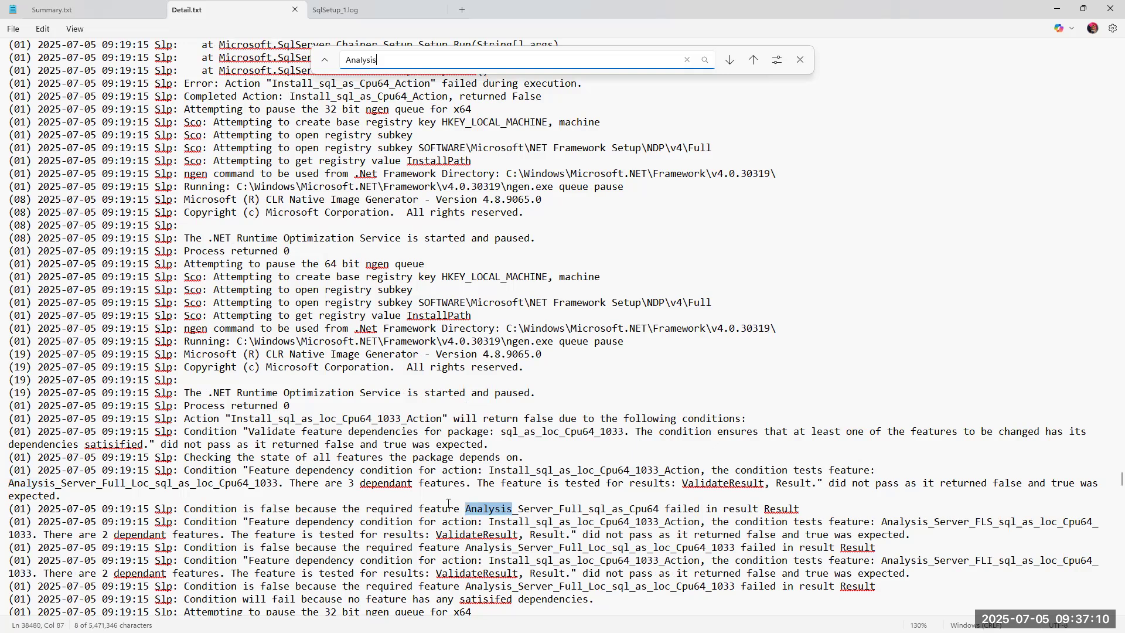
key("Return")
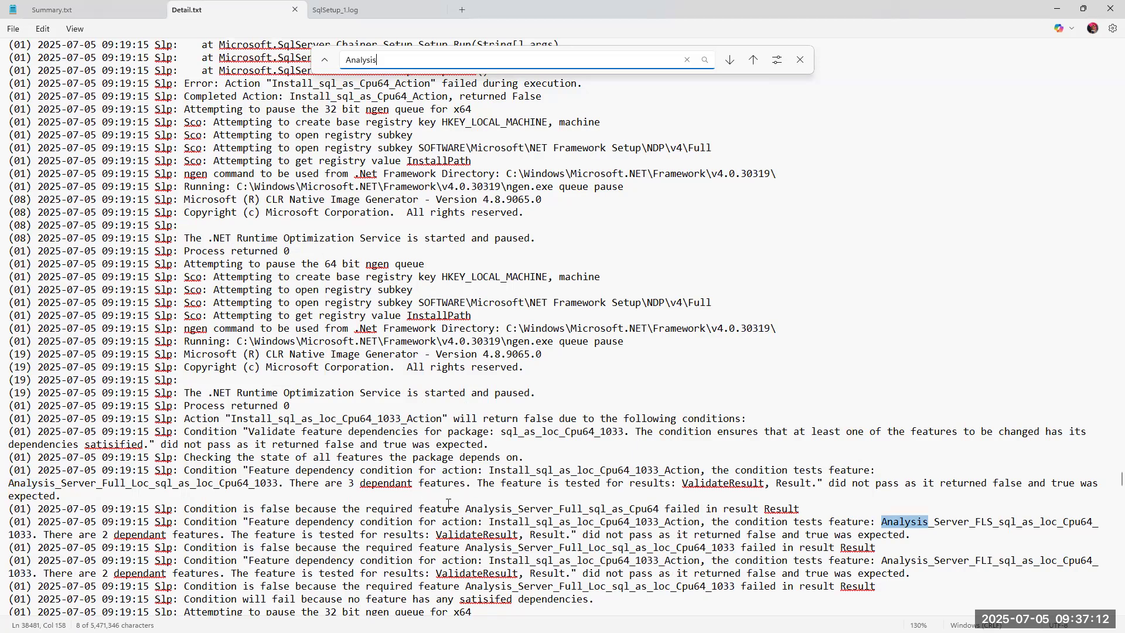
key("Return")
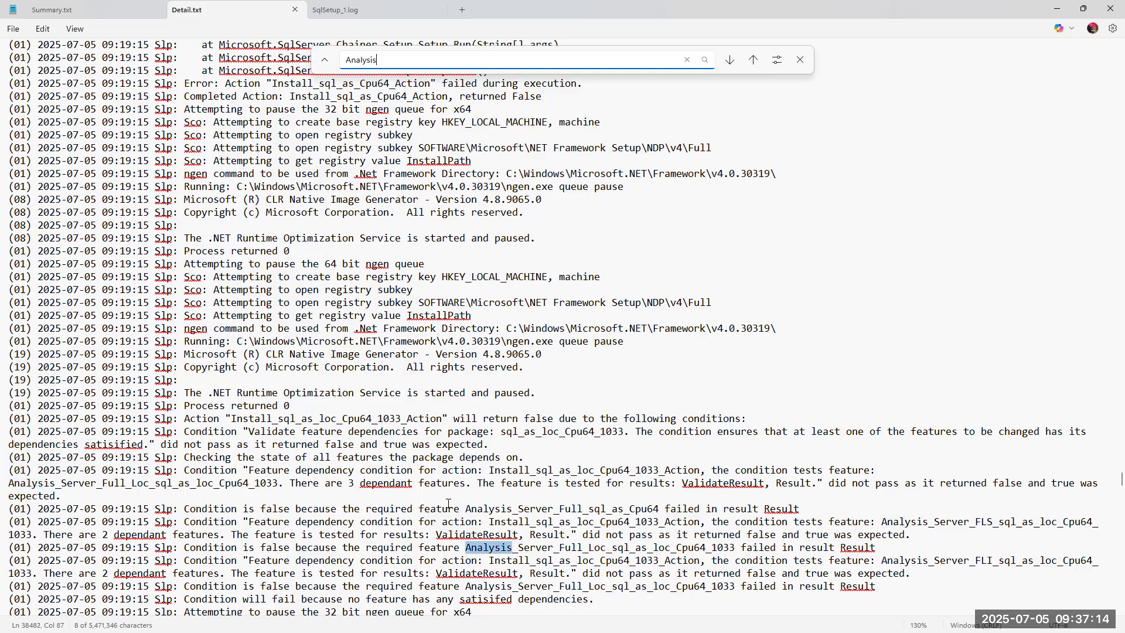
key("Return")
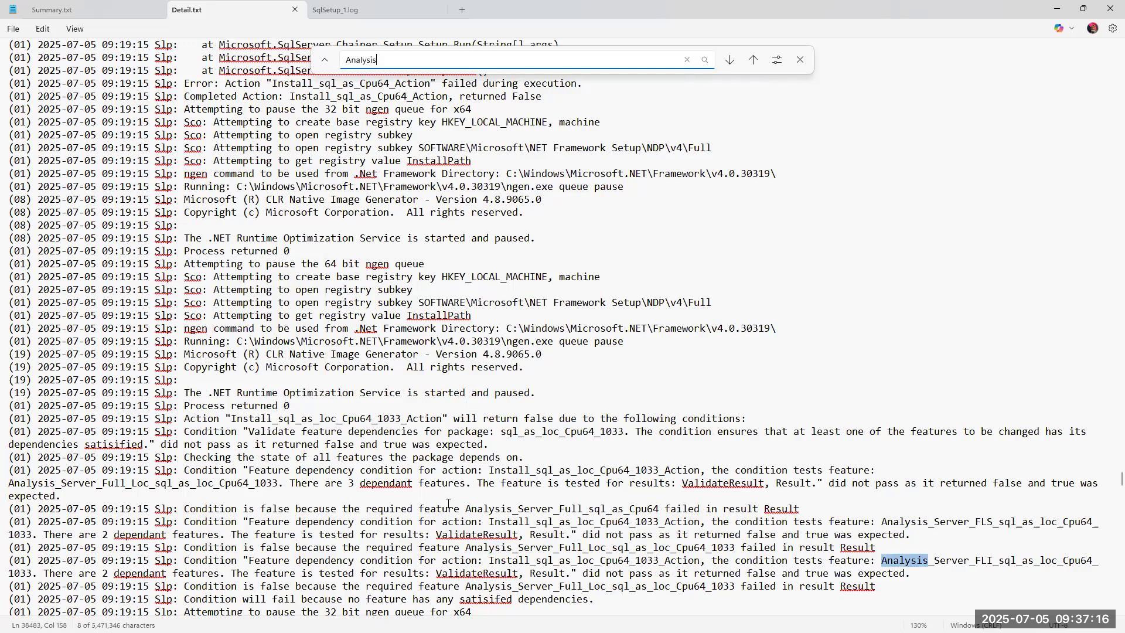
key("Return")
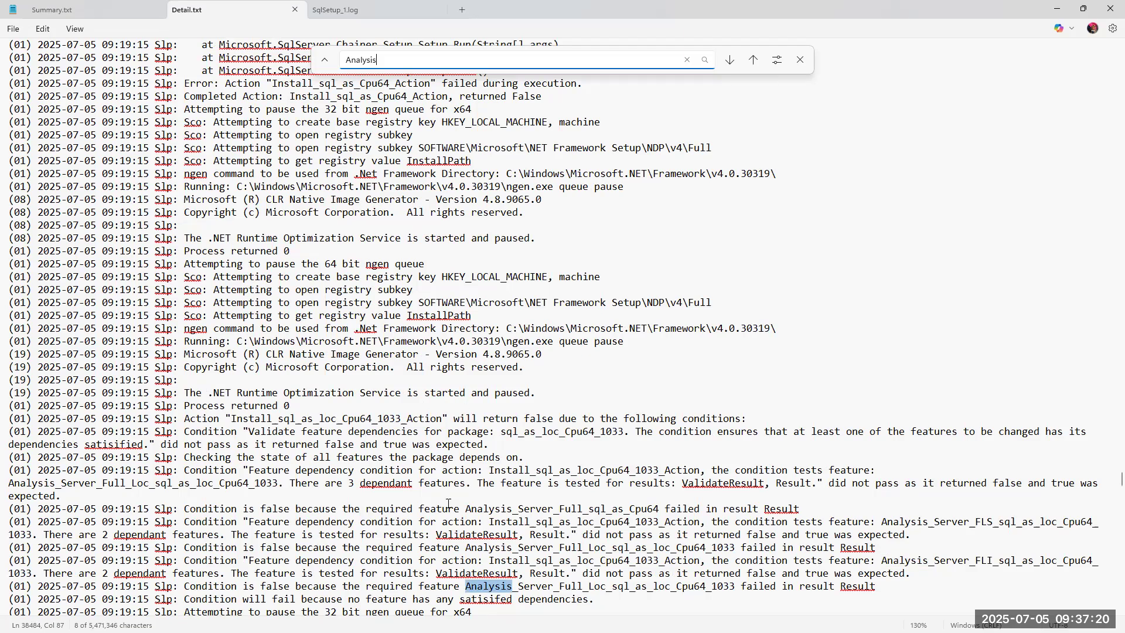
- Continue through the "Analysis" matches in the 09:19:41 registry key entries up to the AnalysisServicesExecutionGeneral line
key("Return")
key("Return")
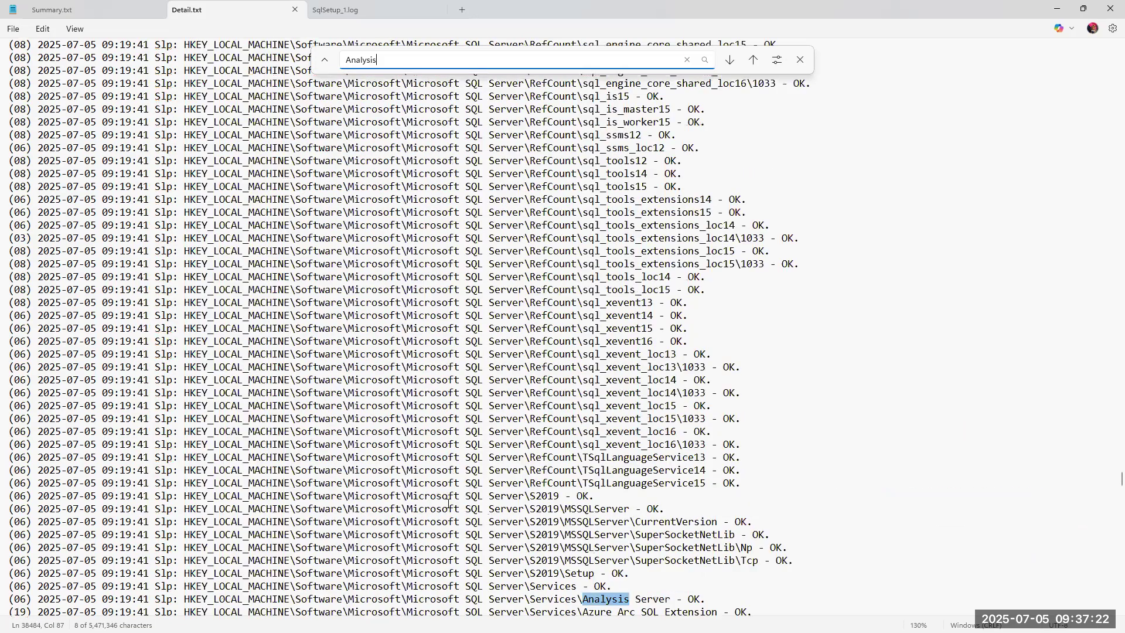
key("Return")
key("Return")
key("Return")
key("Return")
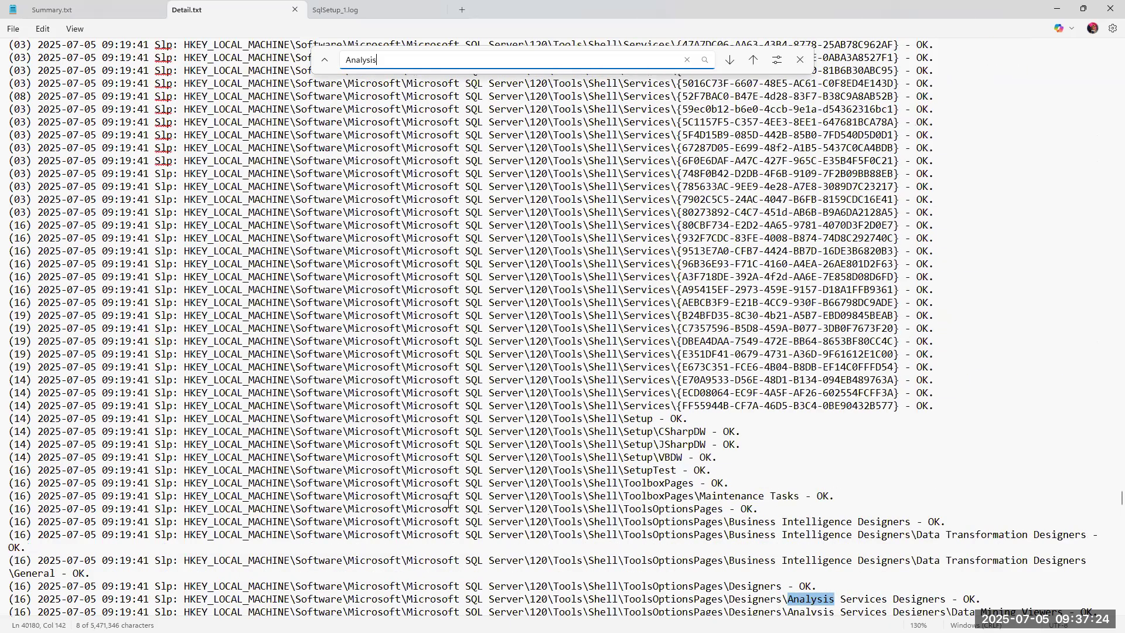
key("Return")
key("Return")
key("Return")
key("Return")
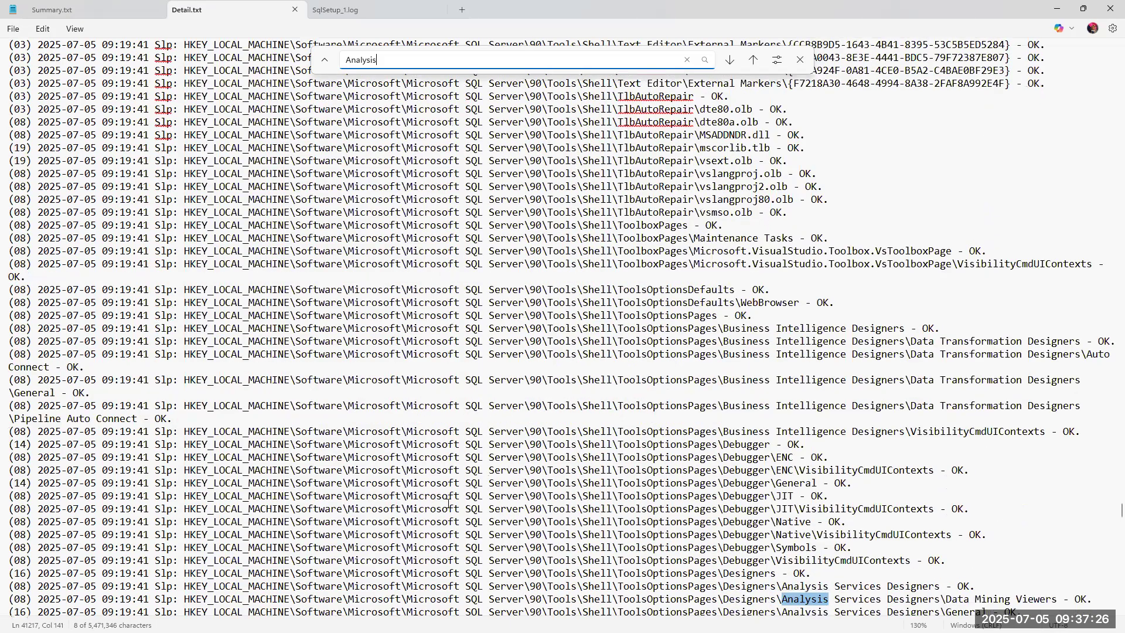
key("Return")
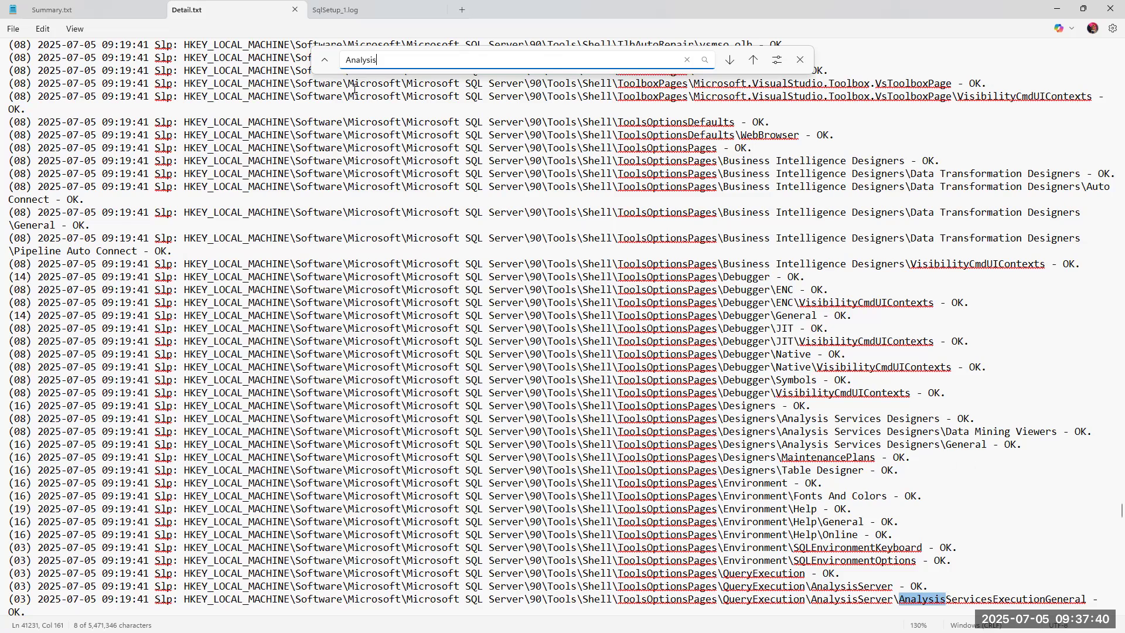
- Search Detail.txt for "missing" and read the 09:19:54 PerfmonRegistration lines around the match, including the security descriptor entries
double_click(365, 61)
type("de")
key("BackSpace")
key("BackSpace")
type("missing")
key("Return")
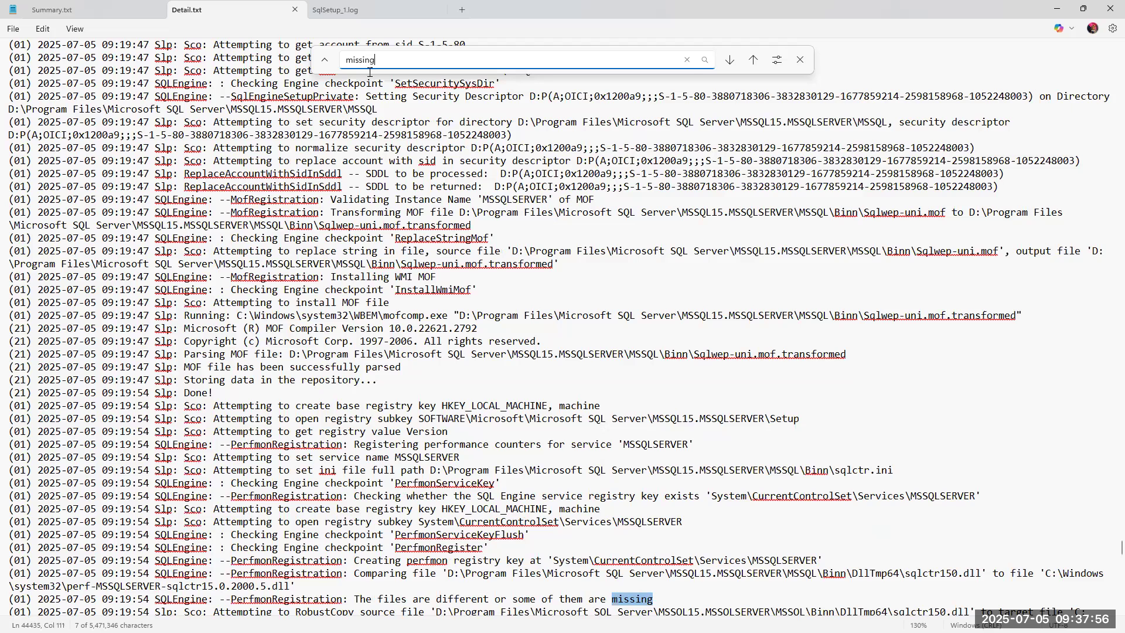
left_click(760, 466)
scroll(703, 434, "down", 5)
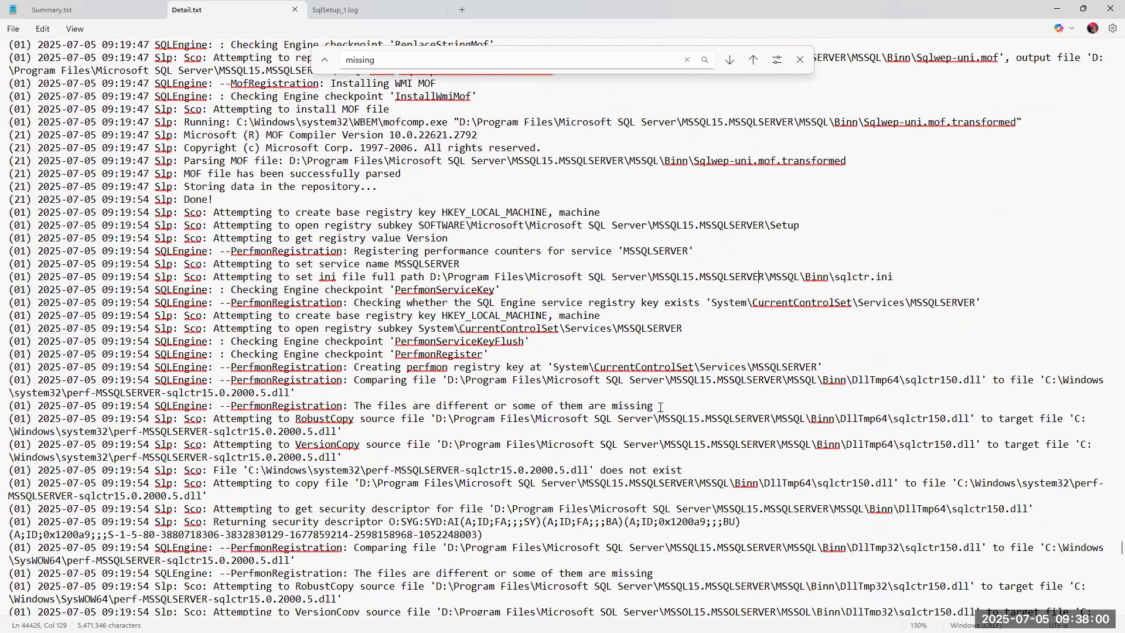
left_click_drag(655, 406, 610, 404)
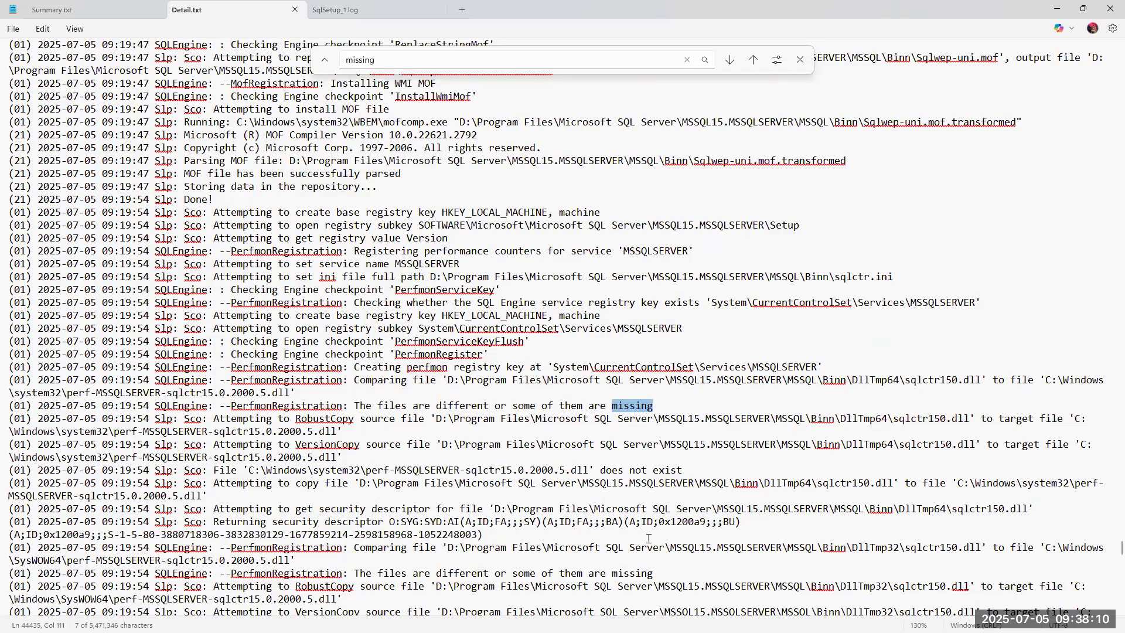
left_click_drag(741, 521, 234, 509)
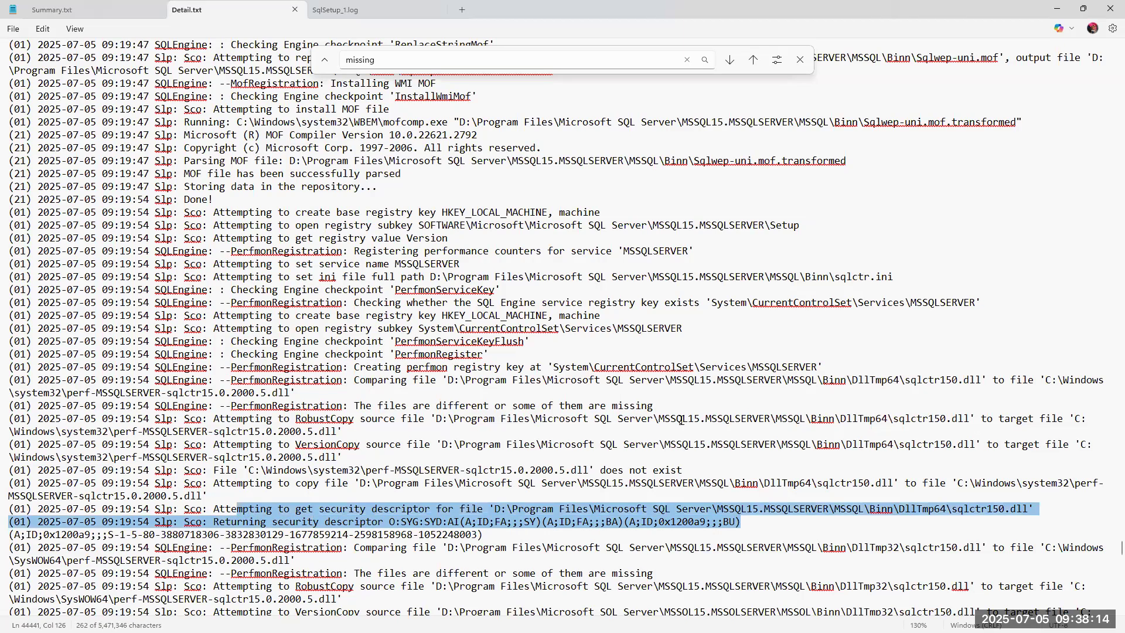
- Cycle through the "missing" matches in Detail.txt, checking the DllTmp64 and DllTmp32 sqlctr150.dll comparison entries
double_click(635, 407)
left_click(403, 54)
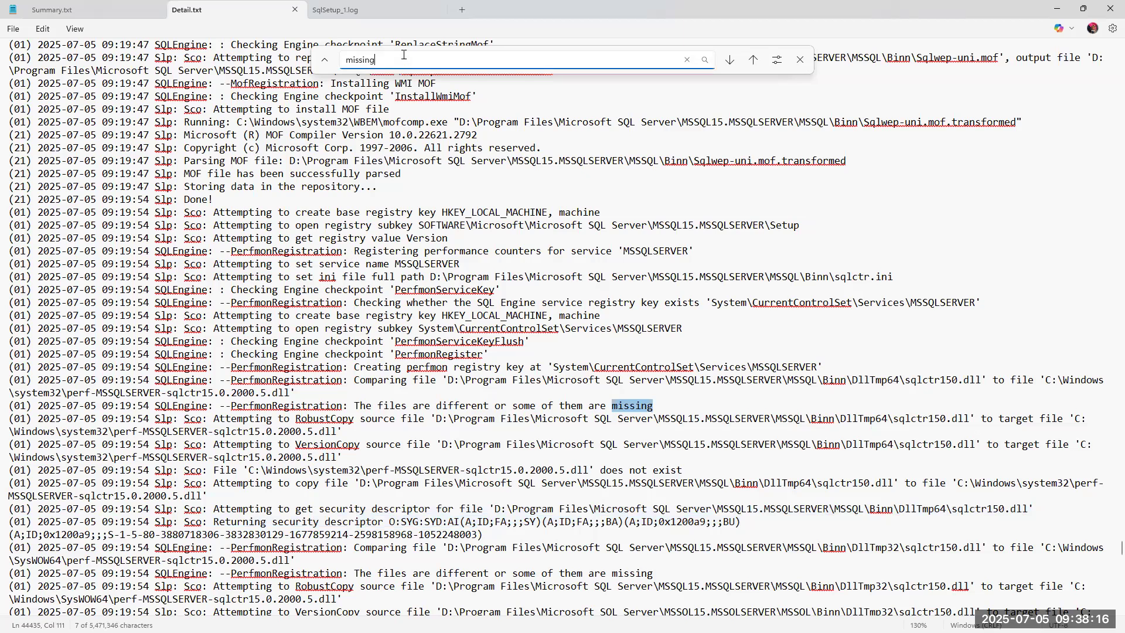
key("Return")
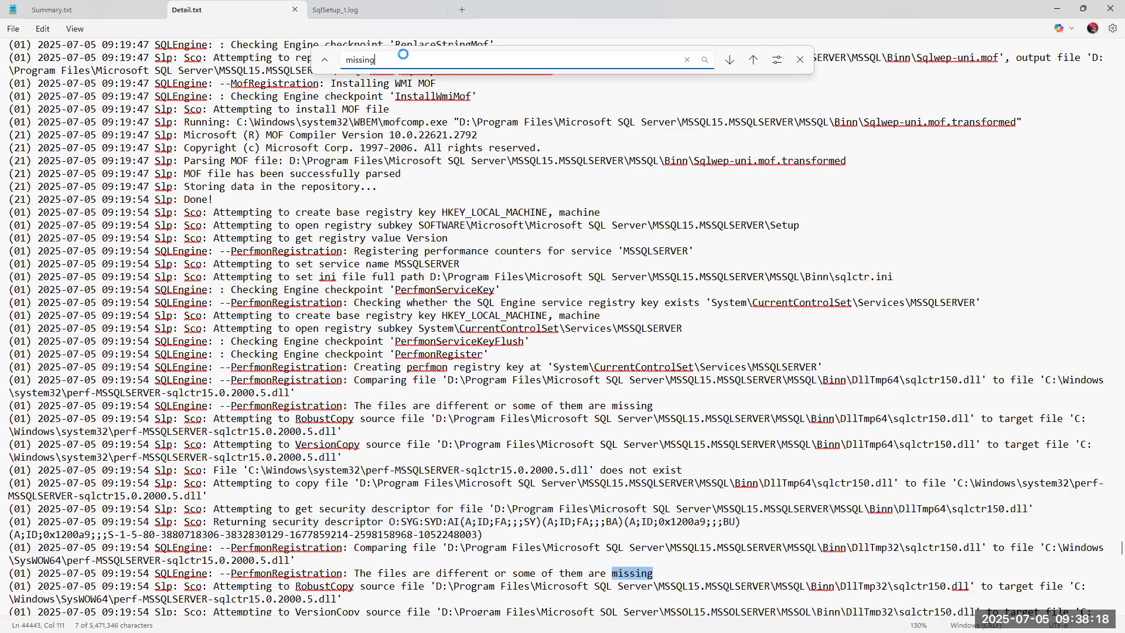
key("Return")
left_click(403, 55)
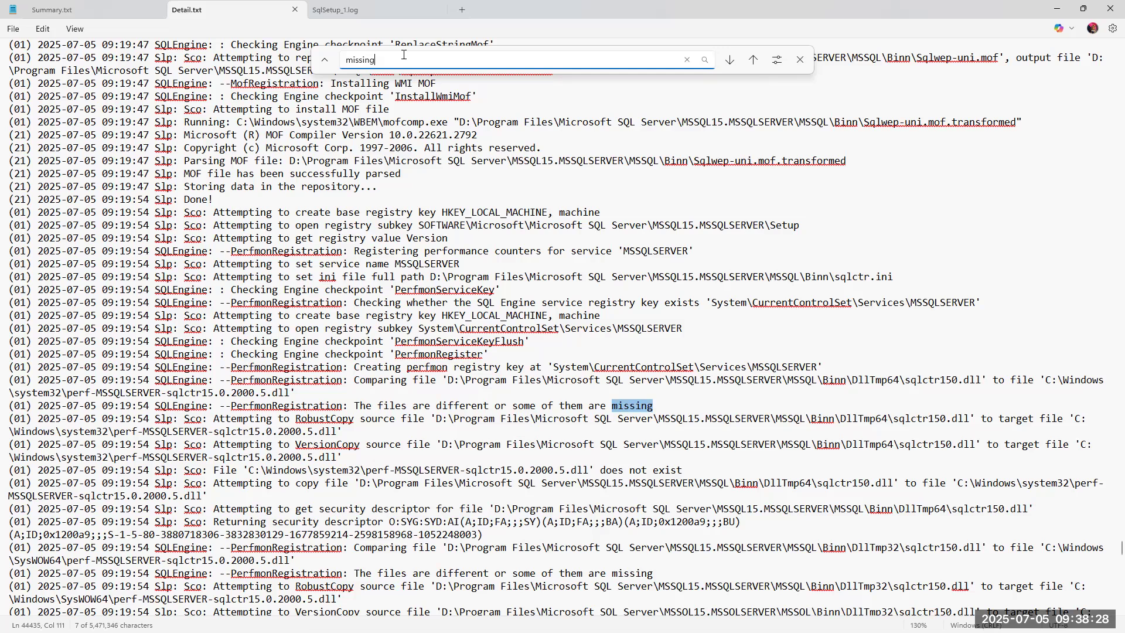
key("Return")
key("Return")
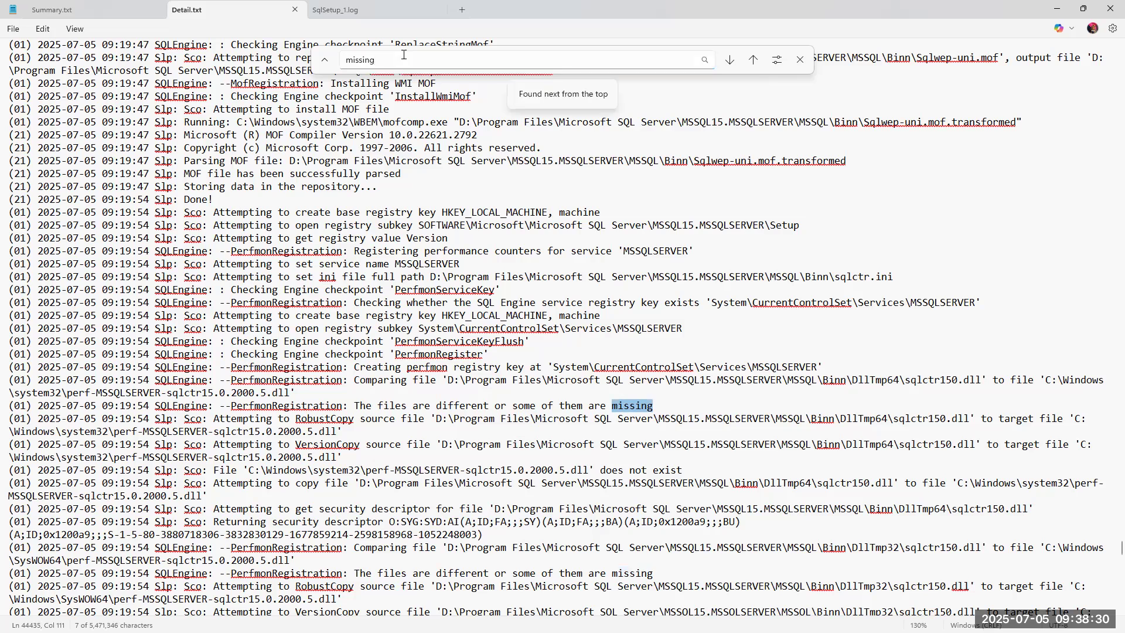
key("Return")
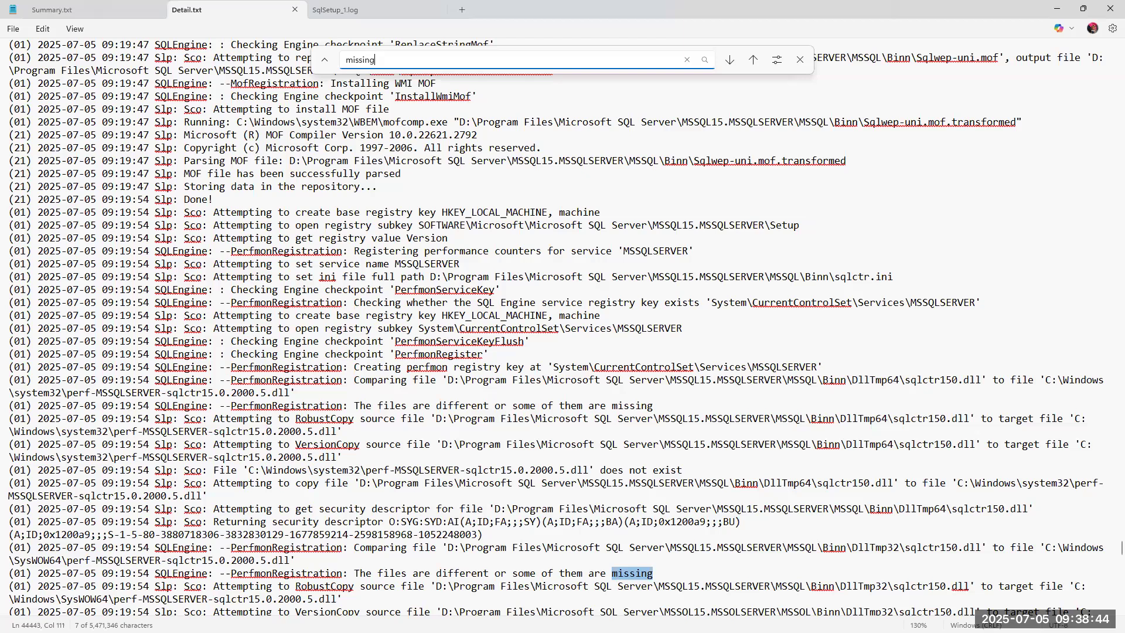
- Examine SqlSetup_1.log and the component log sql_as_Cpu64_1.log for the cause of the Analysis Services failure
key("alt+Tab")
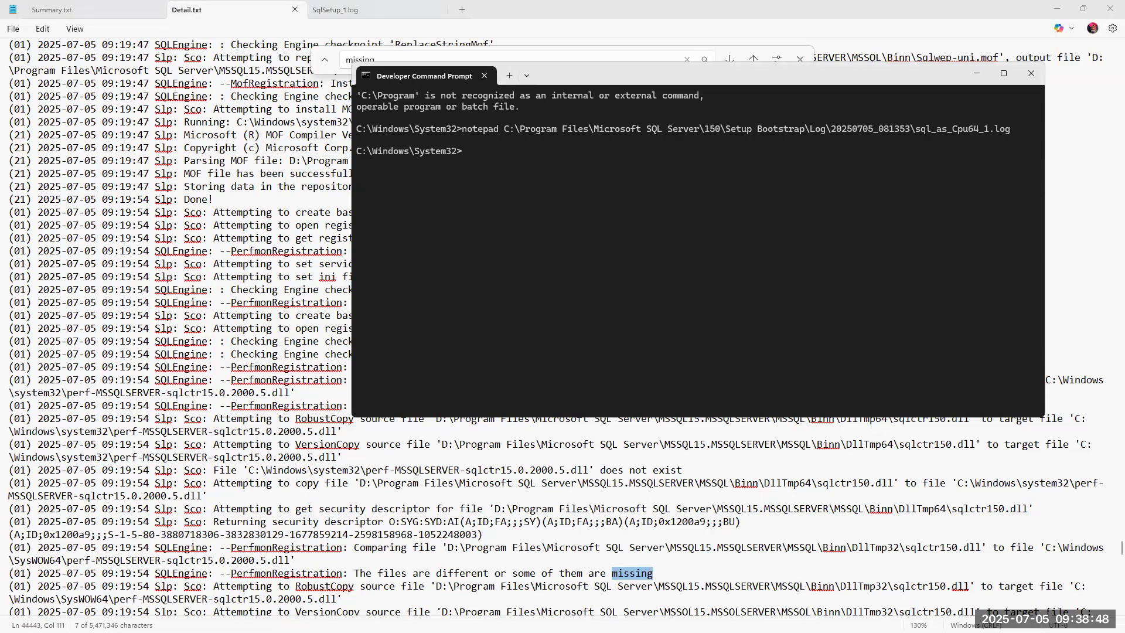
left_click(351, 9)
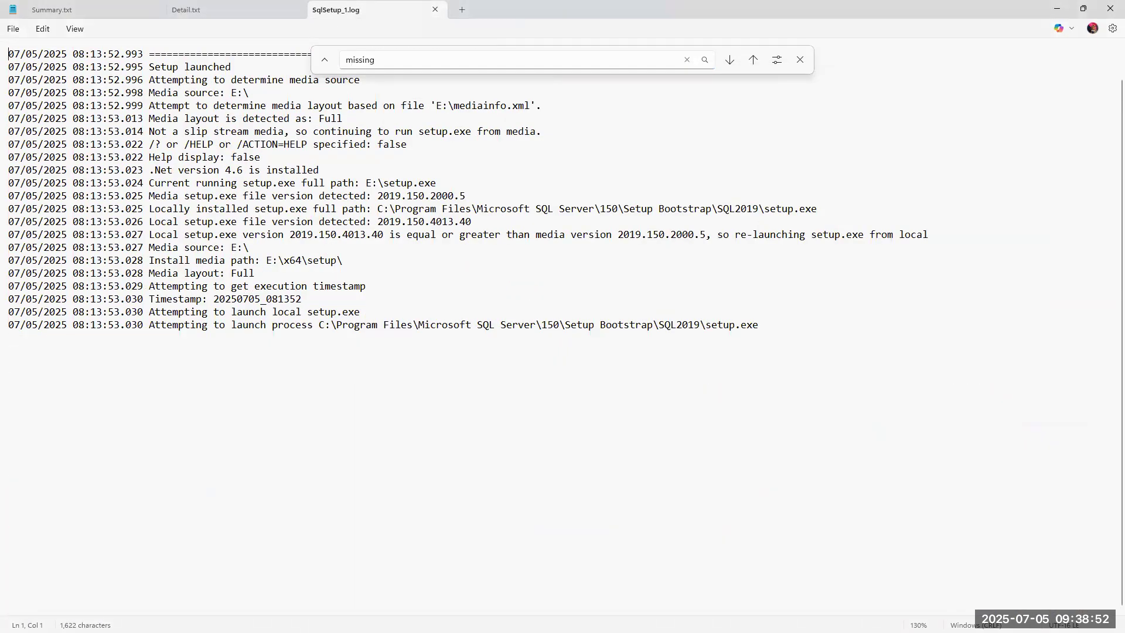
key("alt+Tab")
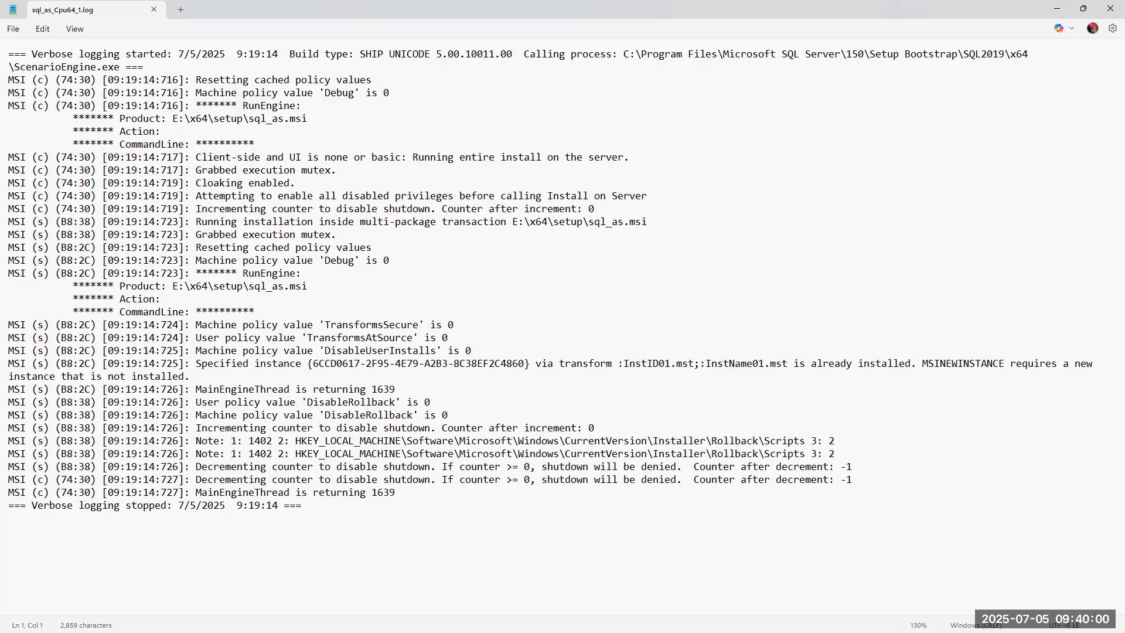
key("alt+Tab")
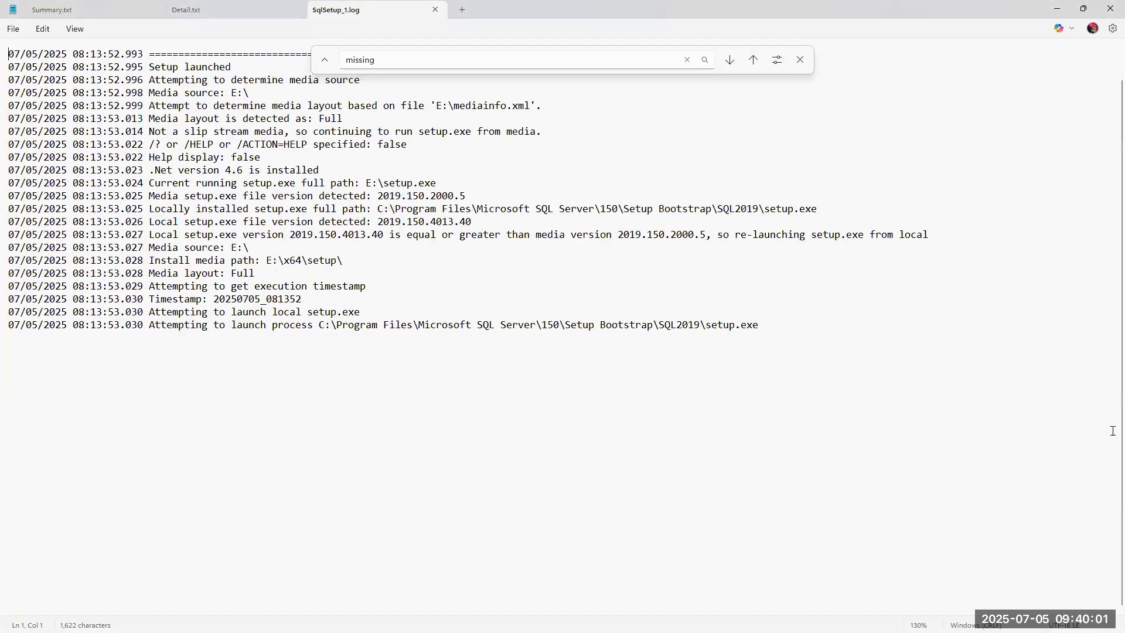
- Check the Analysis Services failure details in Summary.txt, and return to Detail.txt to look through its other entries
left_click(252, 6)
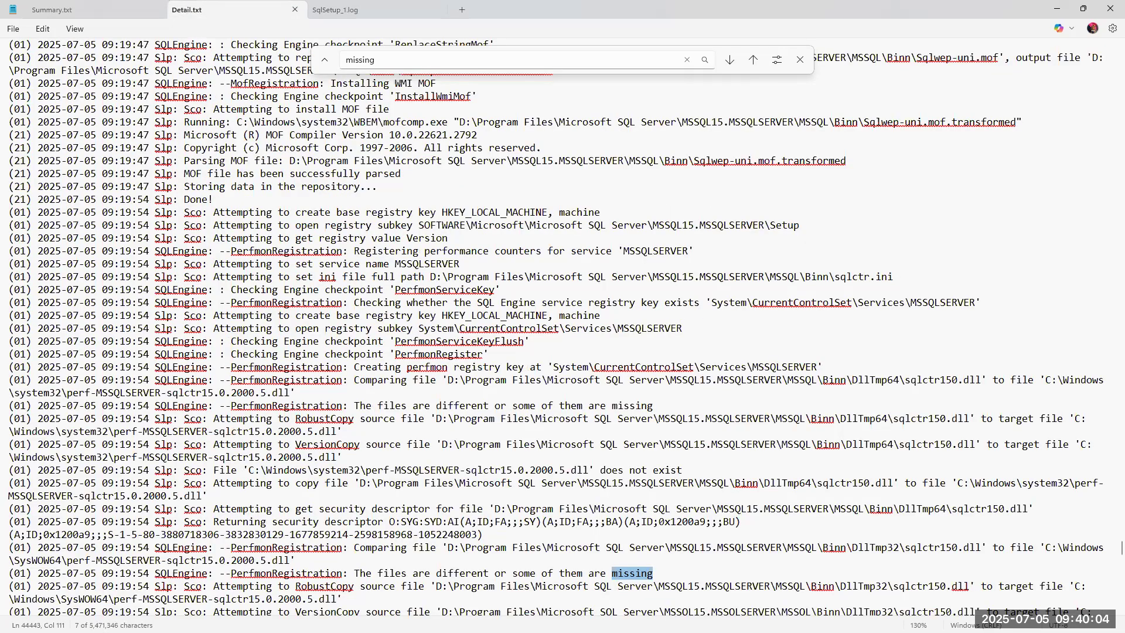
left_click(112, 9)
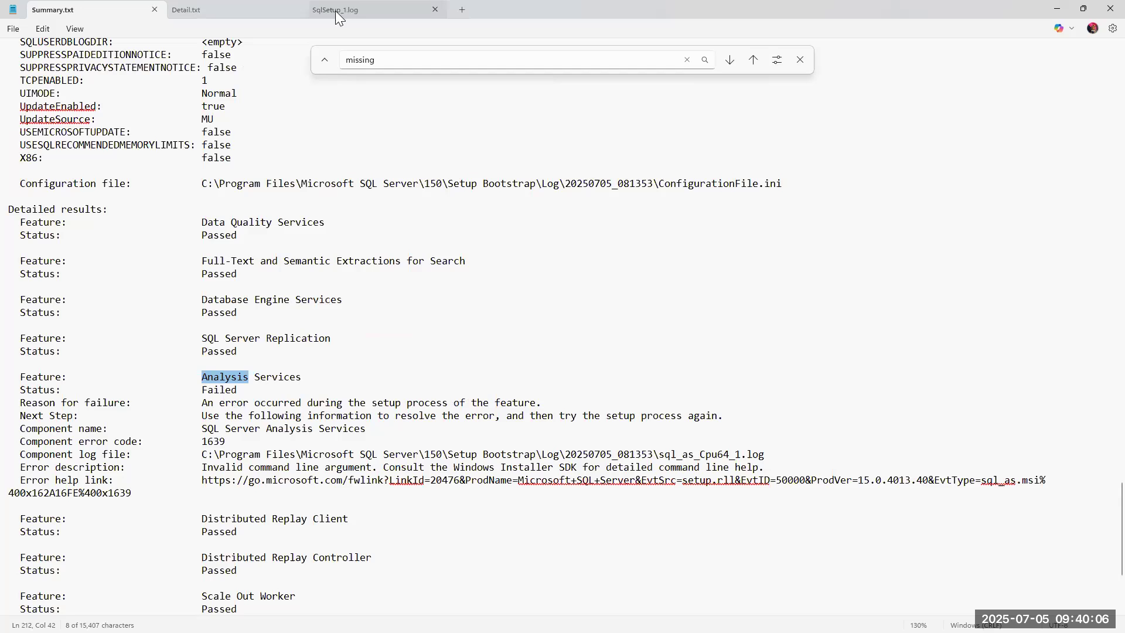
left_click(191, 13)
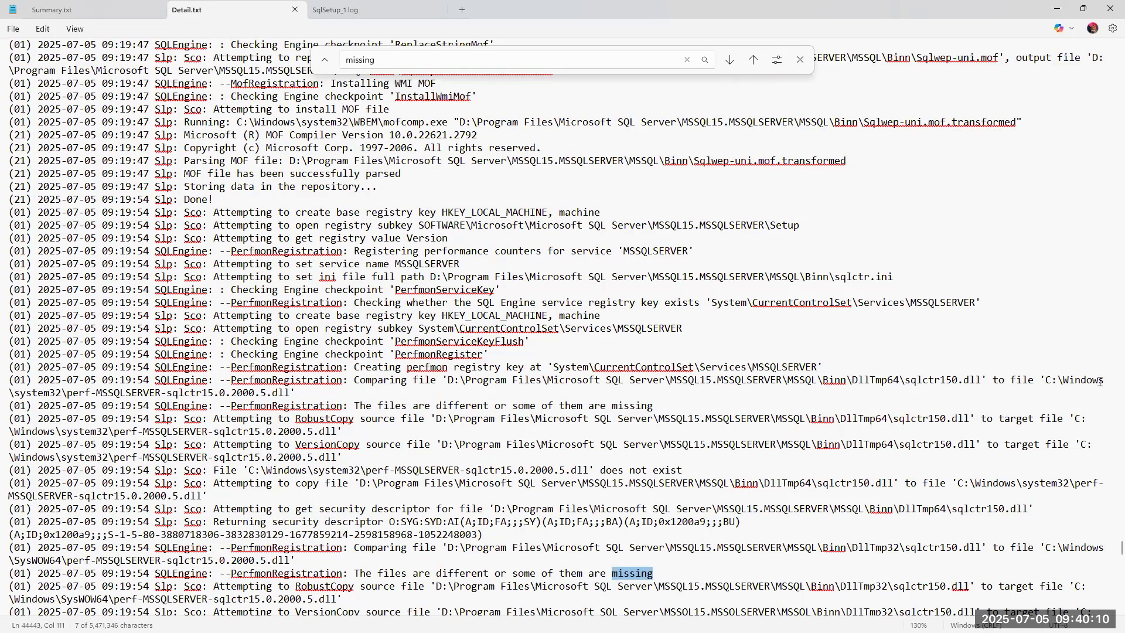
left_click_drag(1121, 548, 1120, 528)
left_click_drag(1108, 380, 1108, 554)
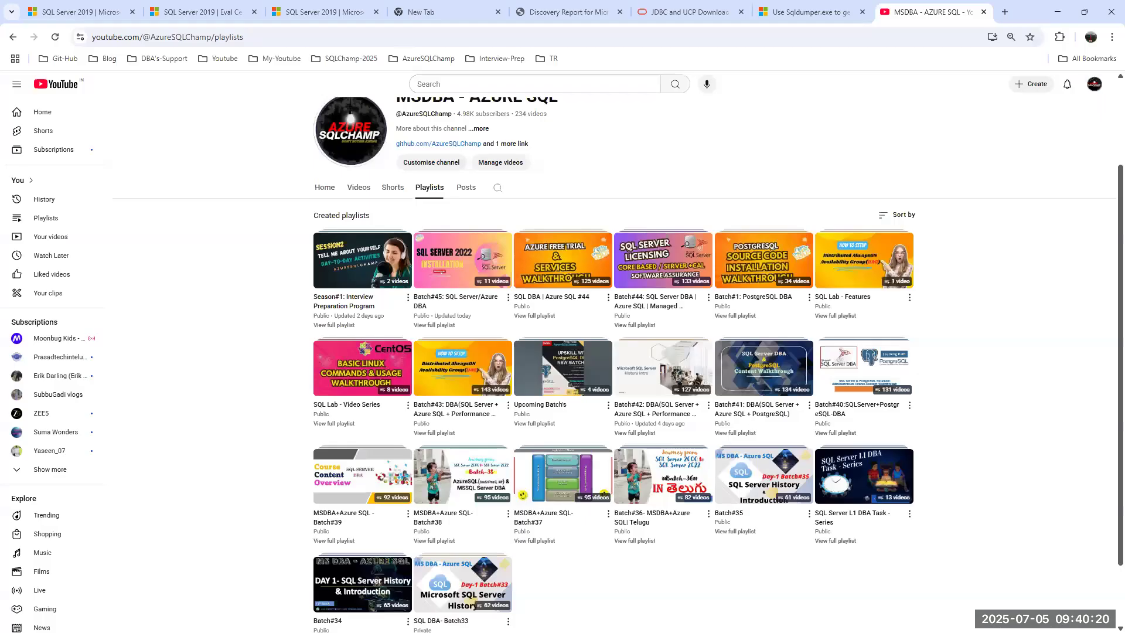
left_click(1111, 9)
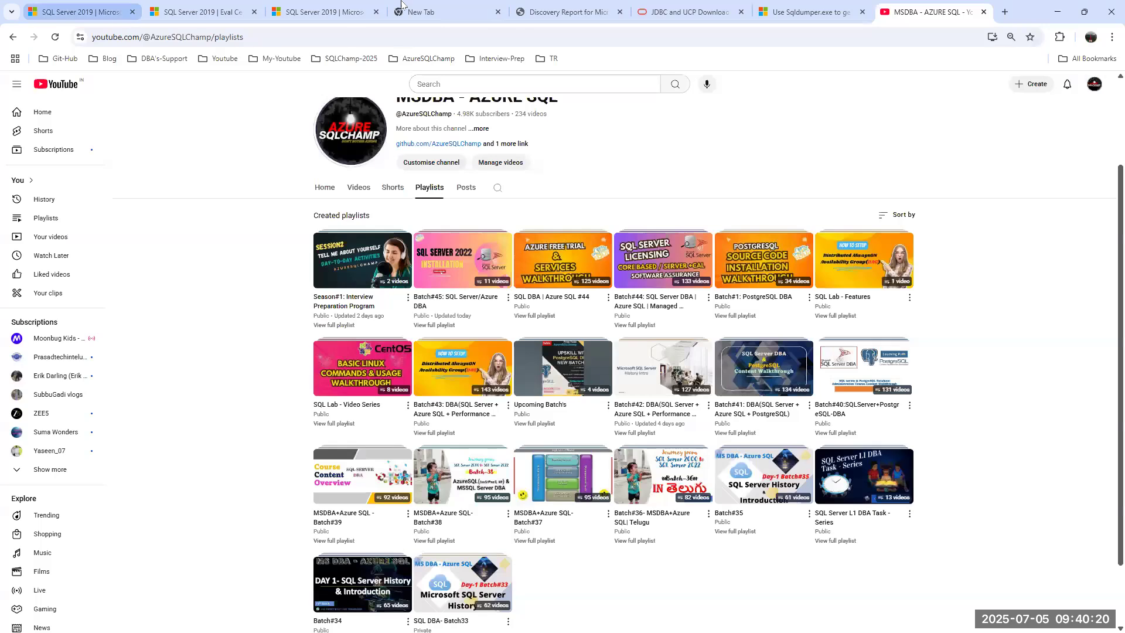
left_click(1009, 8)
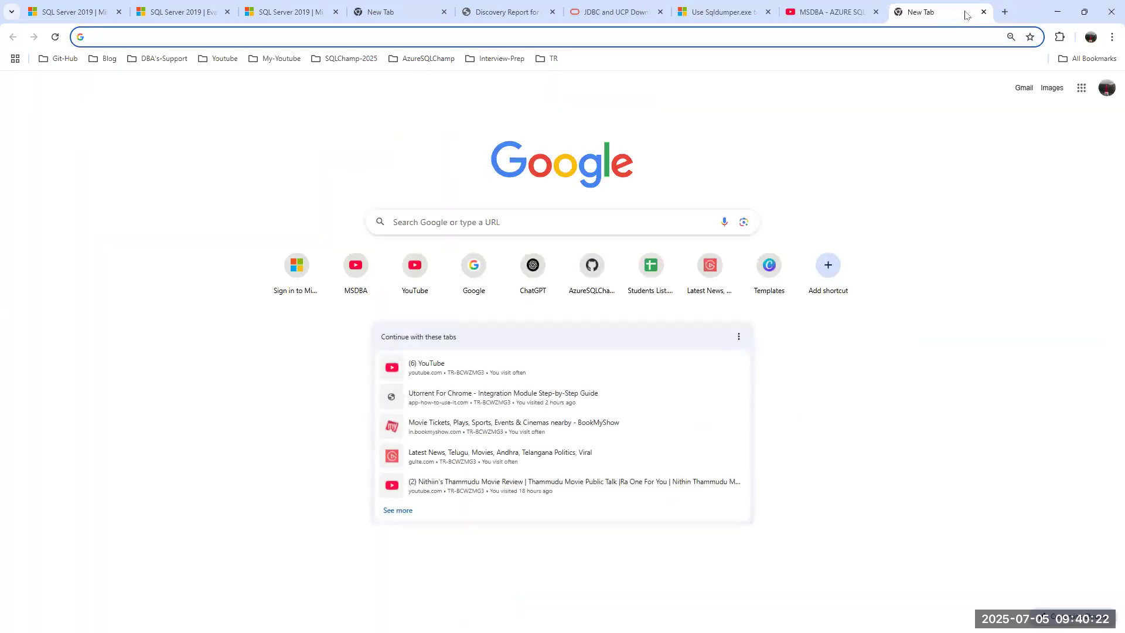
key("ctrl+w")
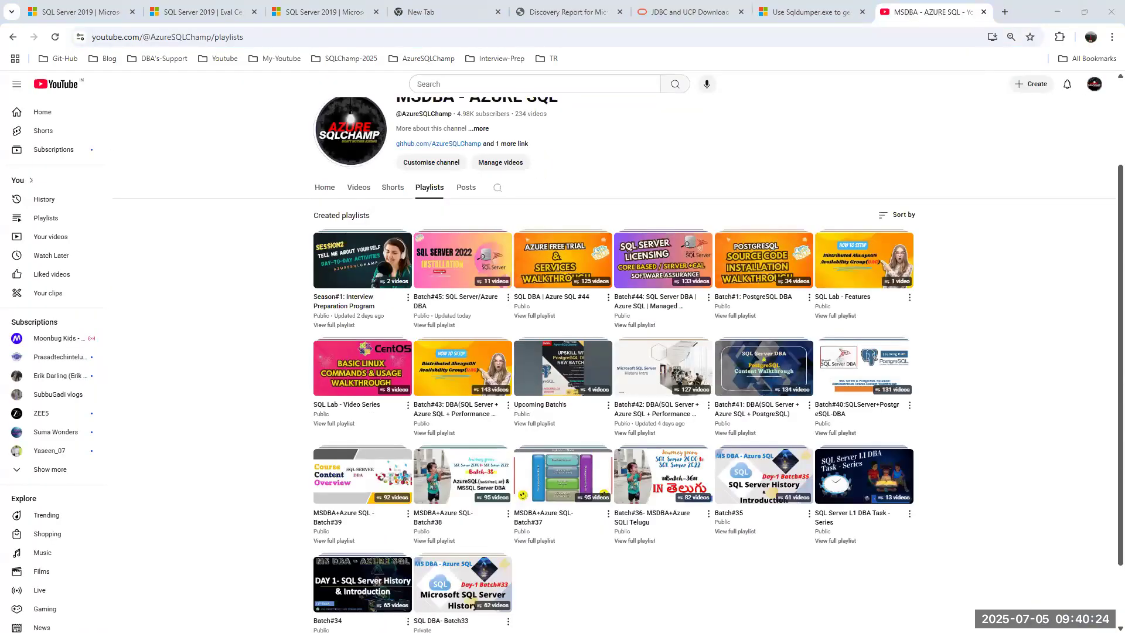
- Return to Detail.txt in Notepad and find the previous occurrence of "missing"
left_click(1057, 11)
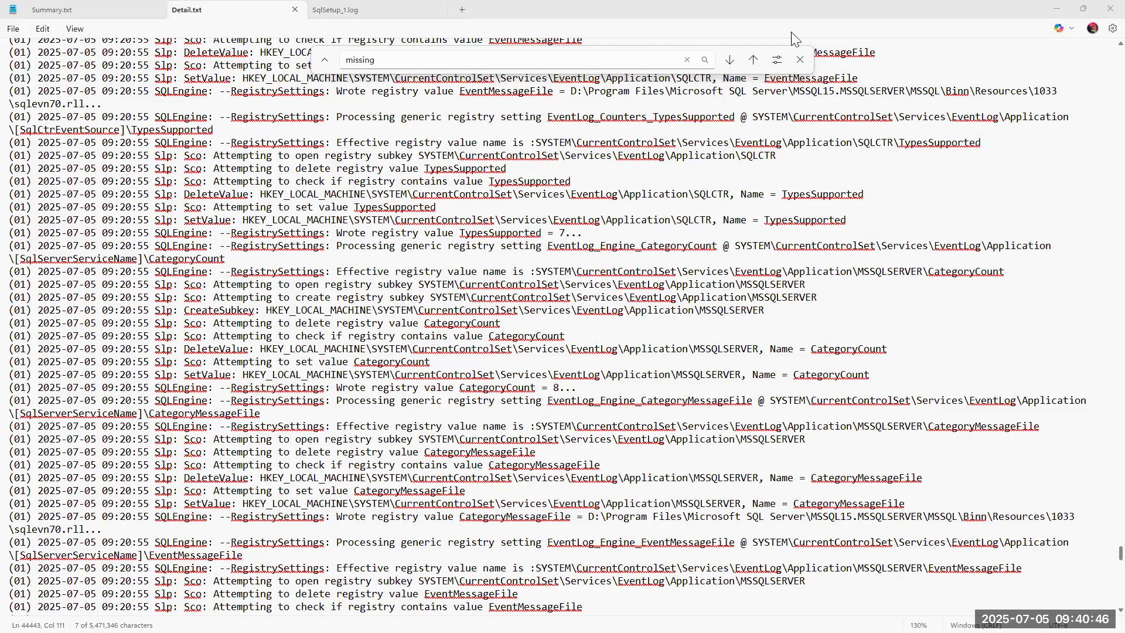
double_click(356, 61)
type("faile")
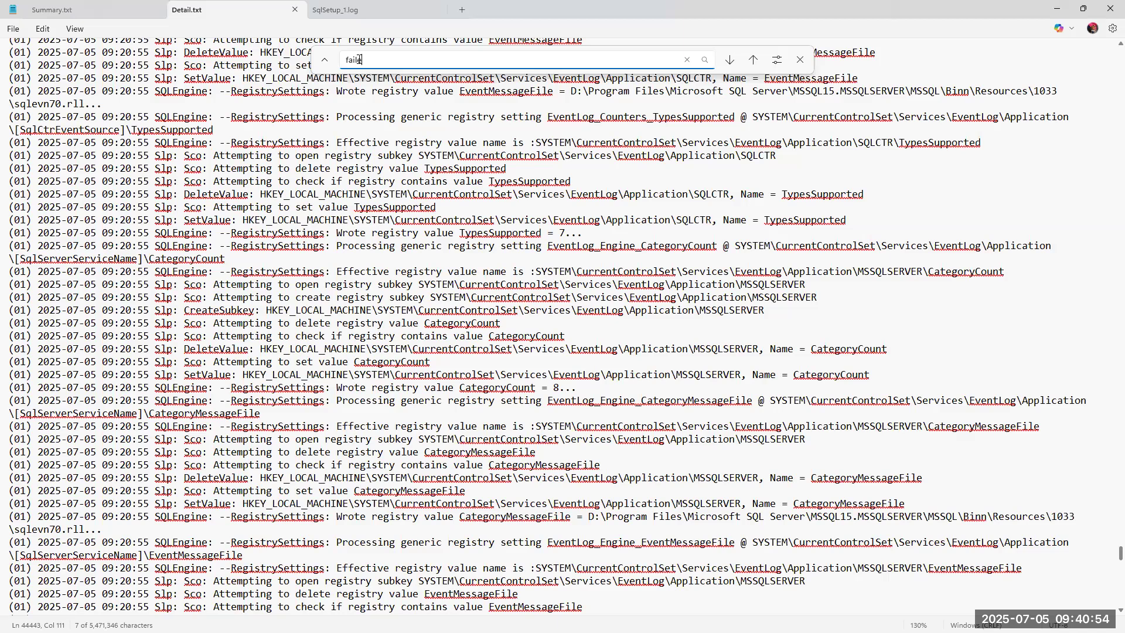
type("d")
double_click(352, 54)
type("missing")
key("shift+Return")
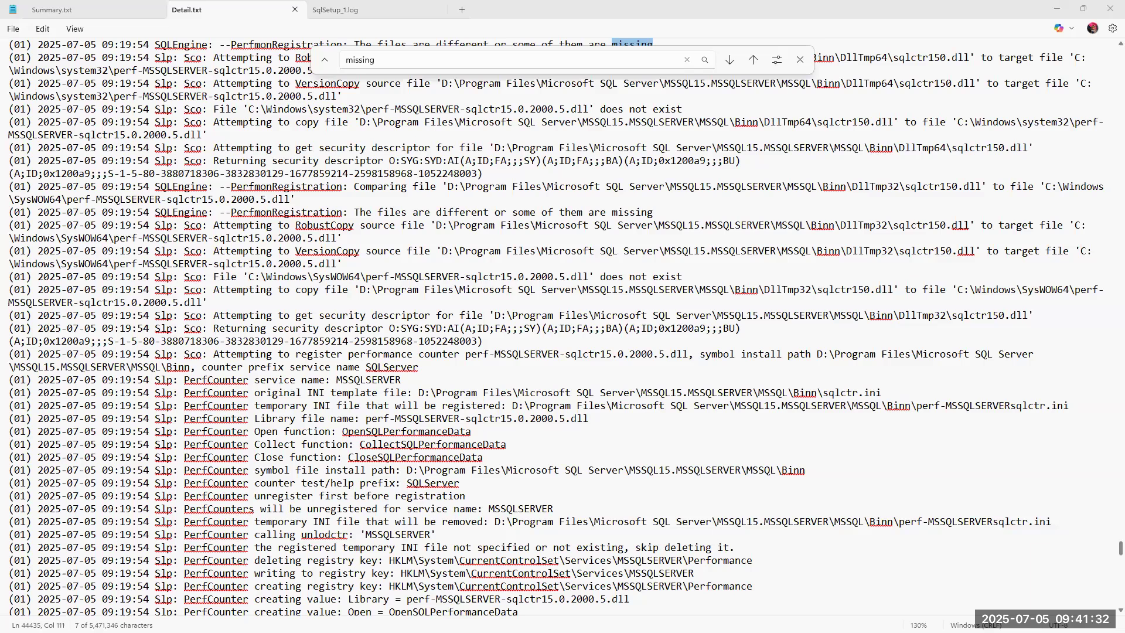
- Open C:\Windows\System32 in File Explorer, look through its folders, and return to Detail.txt
key("alt+Tab")
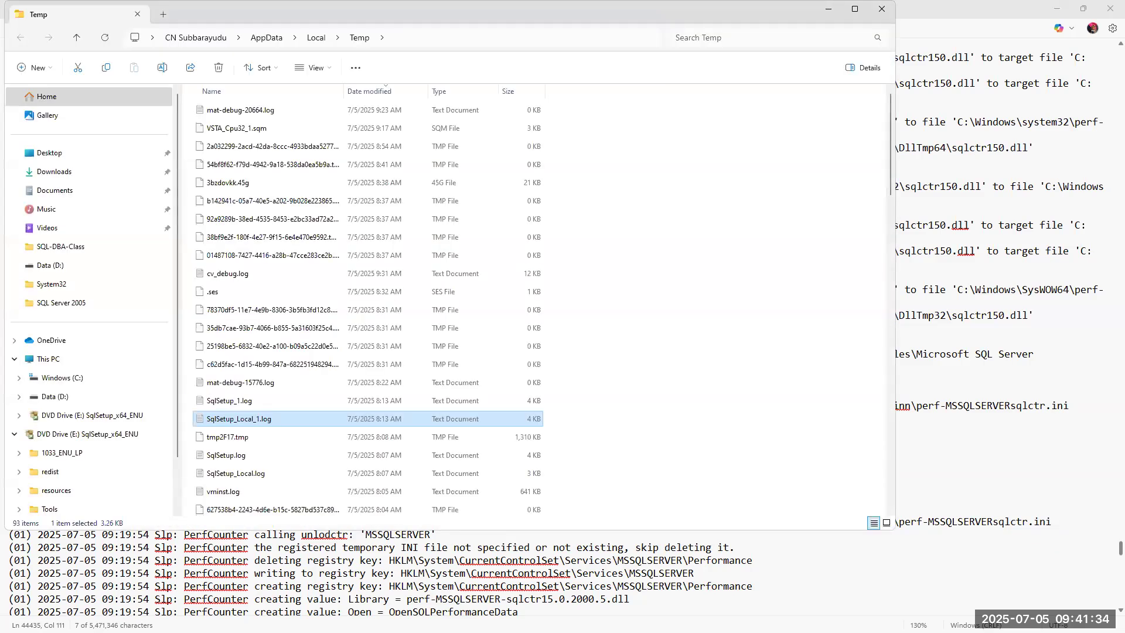
left_click(59, 377)
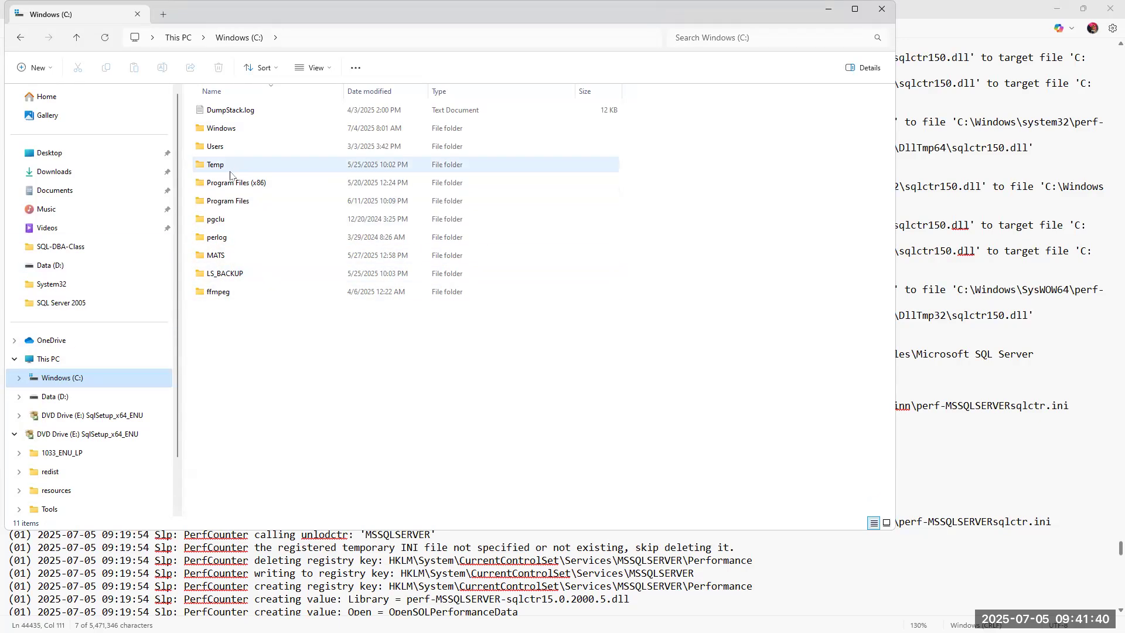
double_click(222, 130)
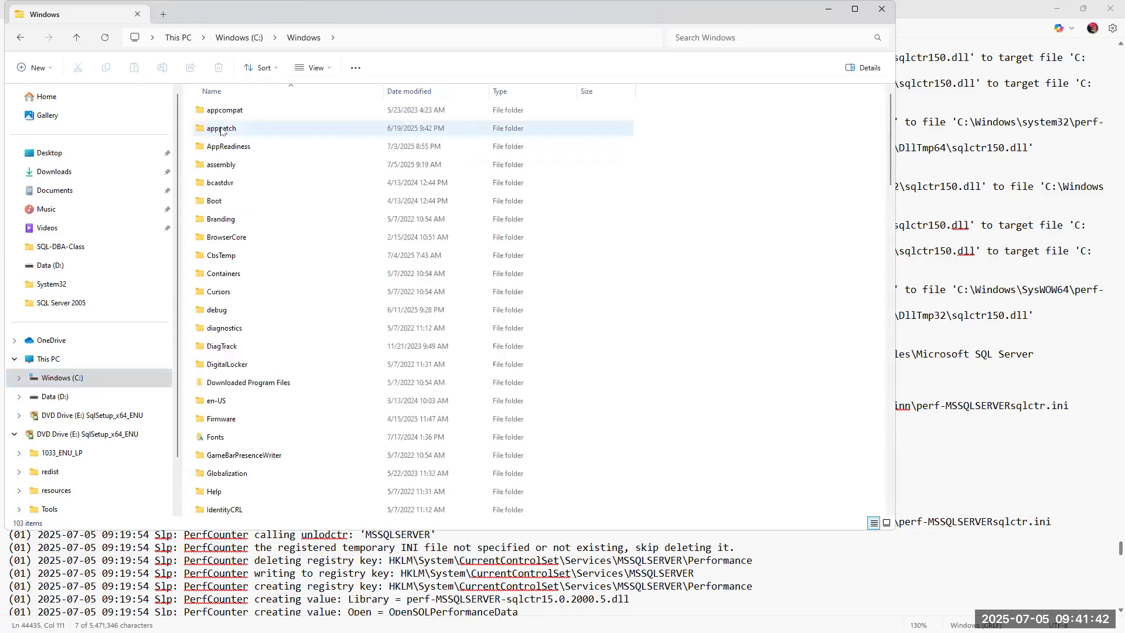
left_click(216, 203)
type("sys")
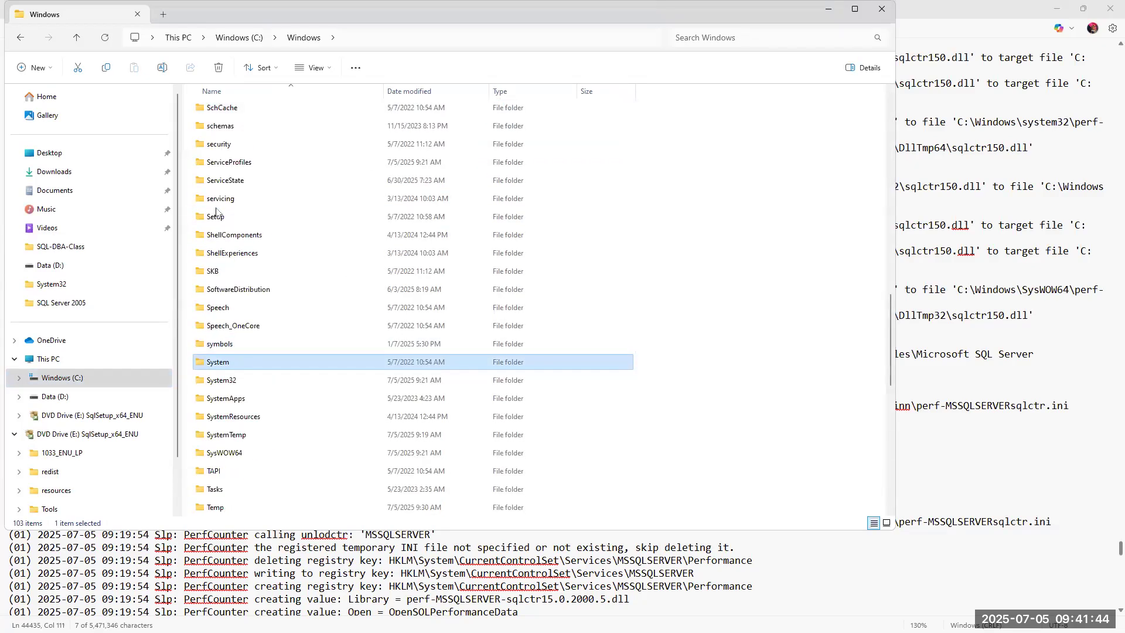
double_click(229, 382)
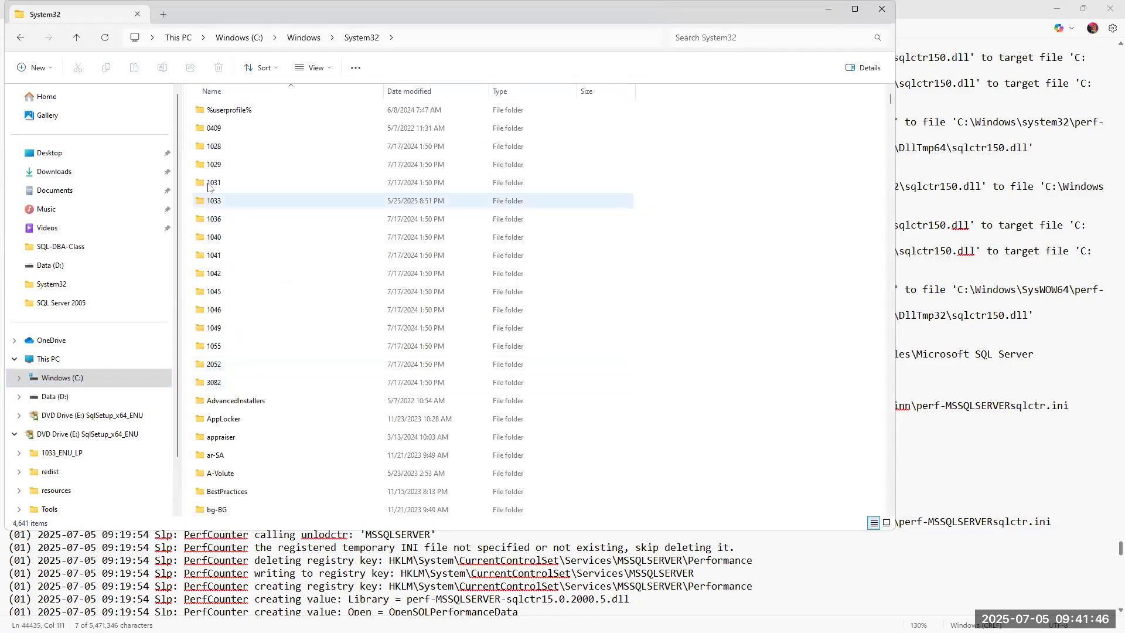
scroll(234, 232, "down", 13)
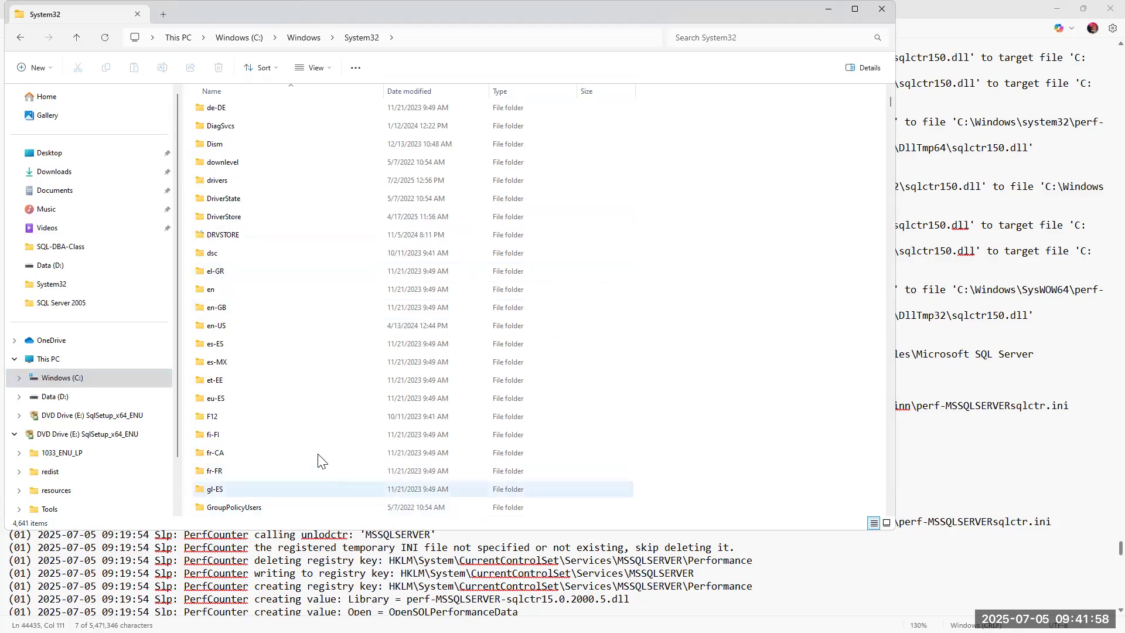
type("en")
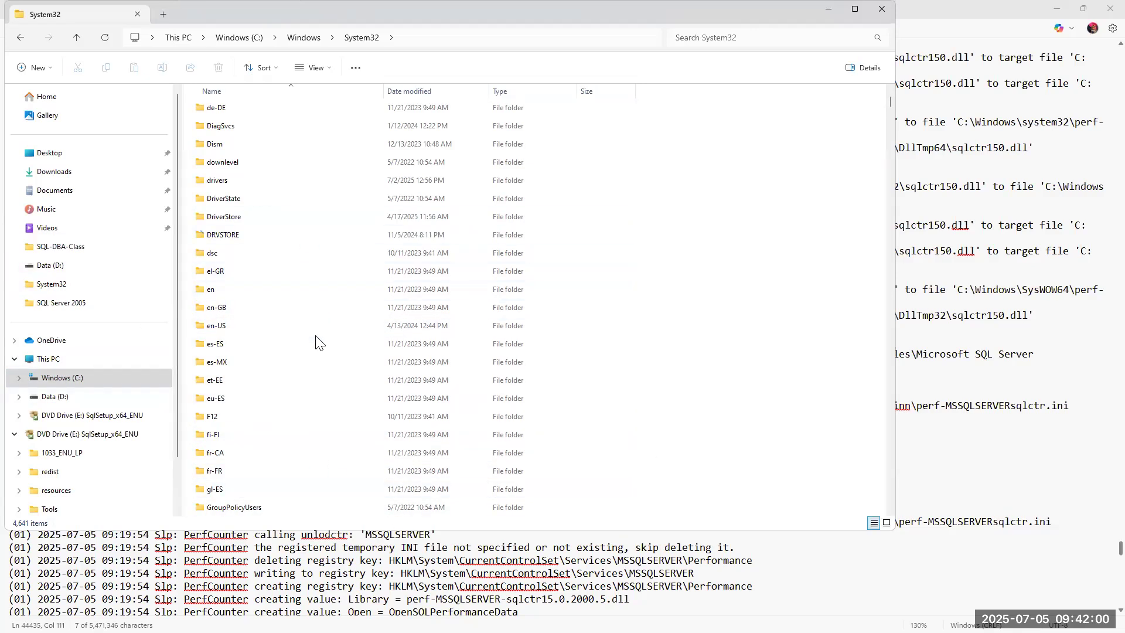
left_click(268, 132)
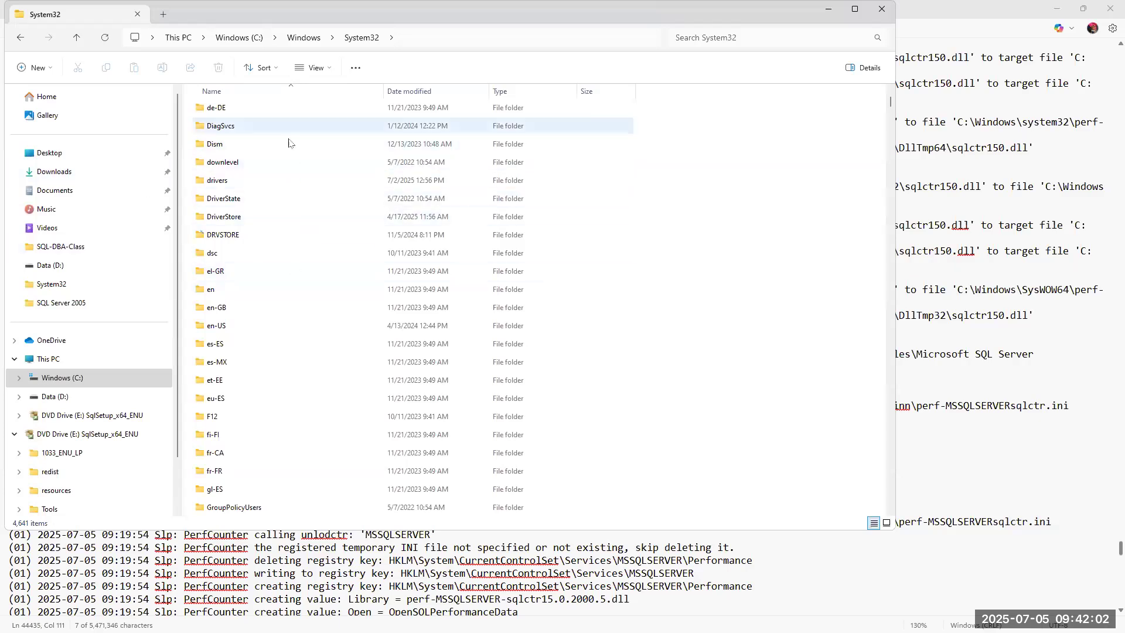
left_click(828, 9)
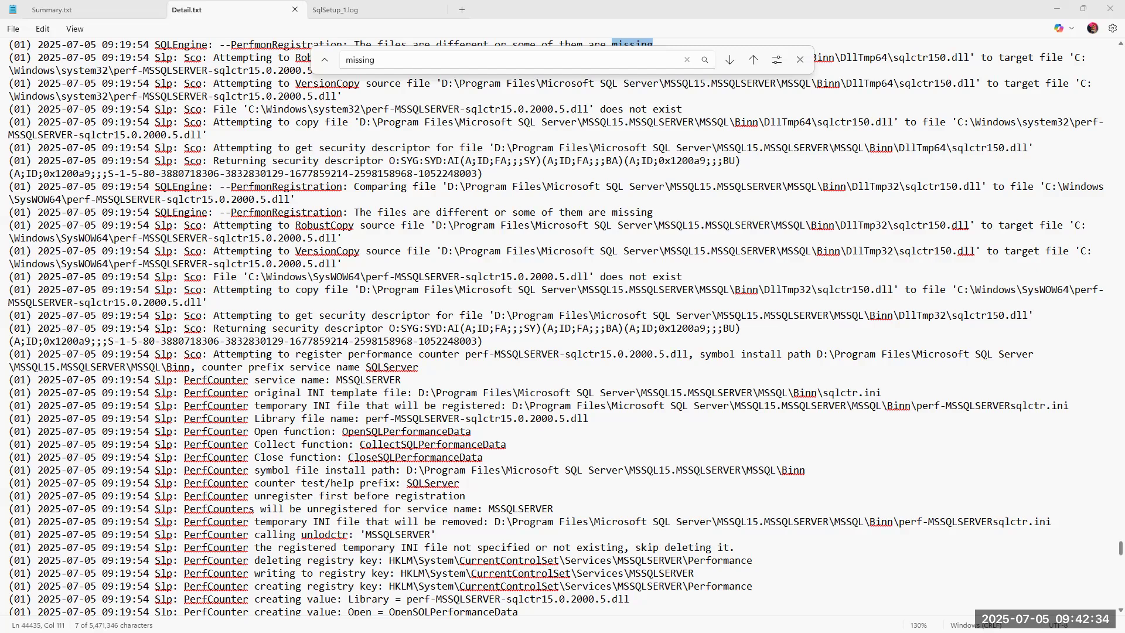
- Check the feature status list in the SQL Server 2019 Setup window, and return to Detail.txt
key("alt+Tab")
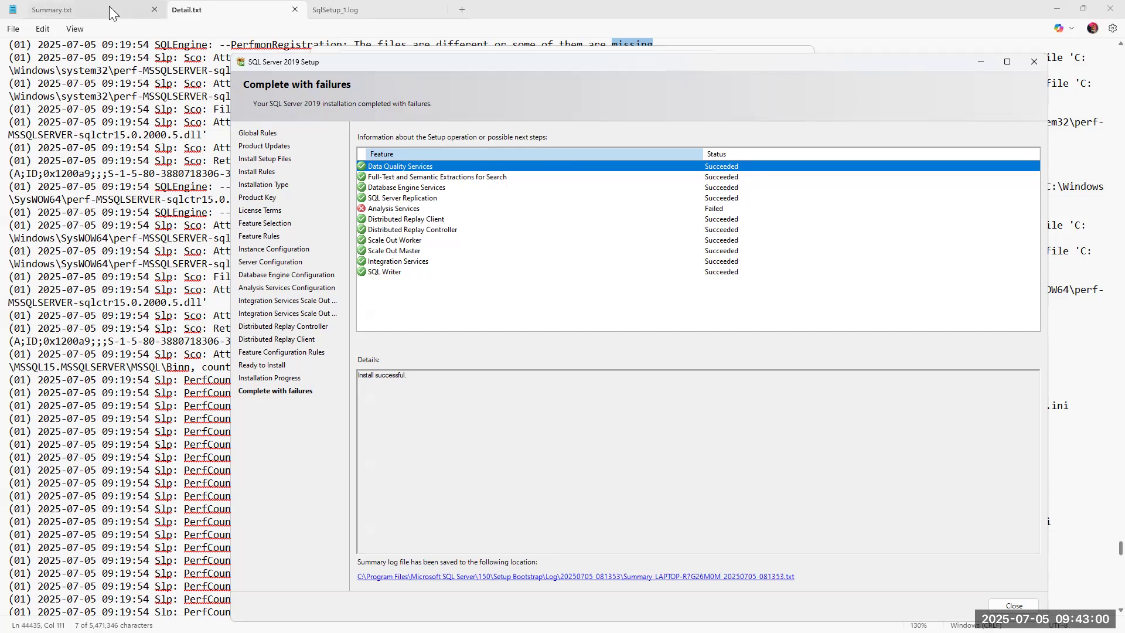
left_click(980, 62)
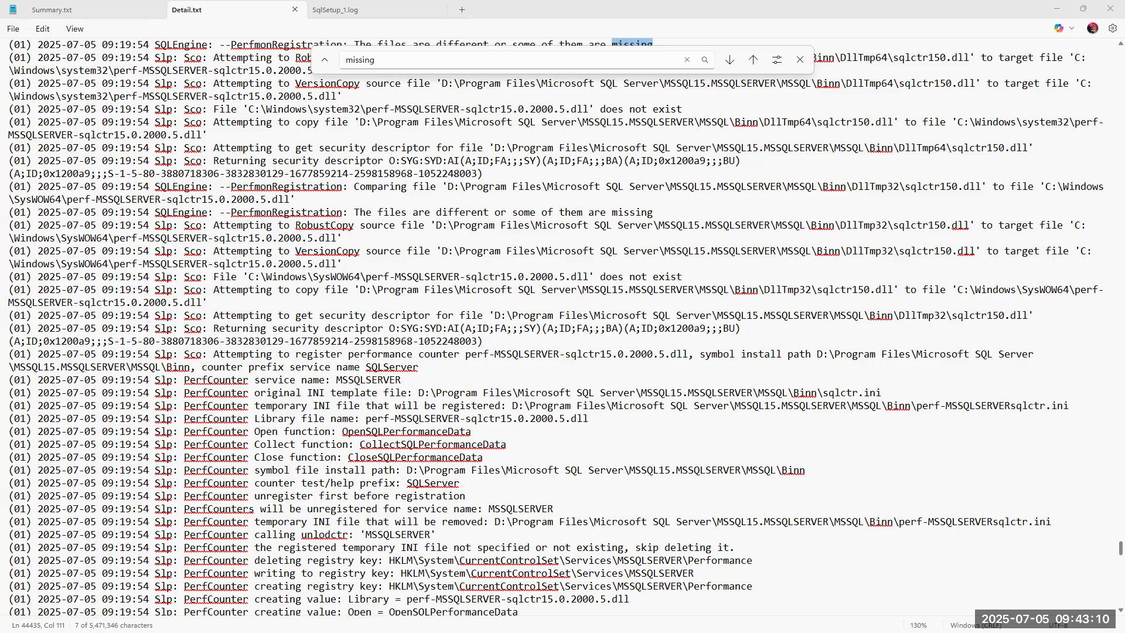
key("alt+Tab")
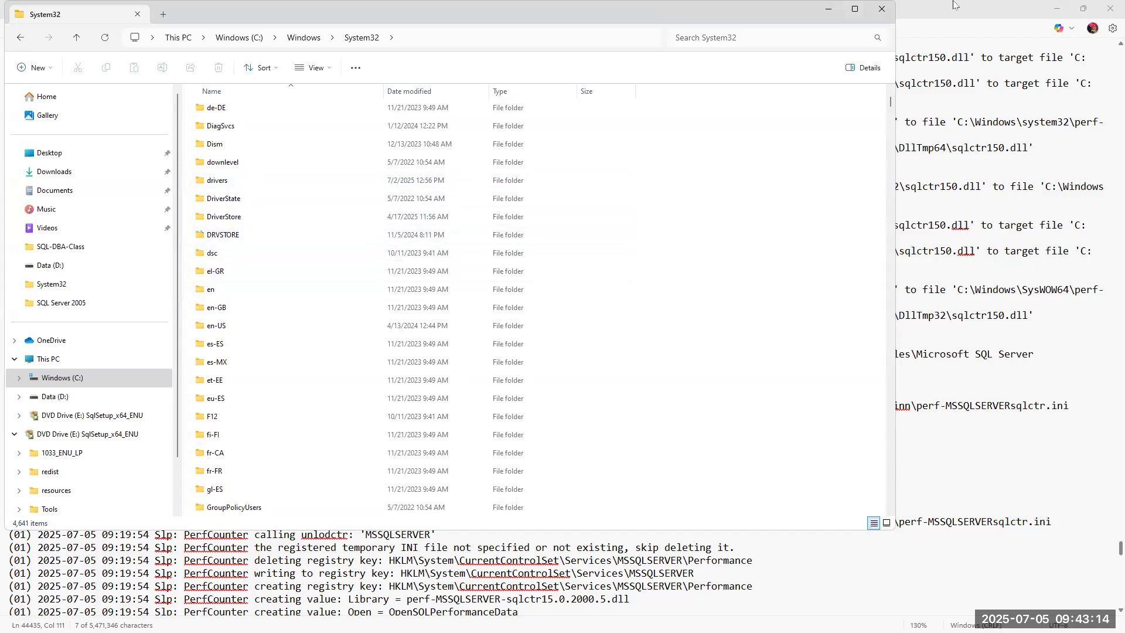
left_click(828, 9)
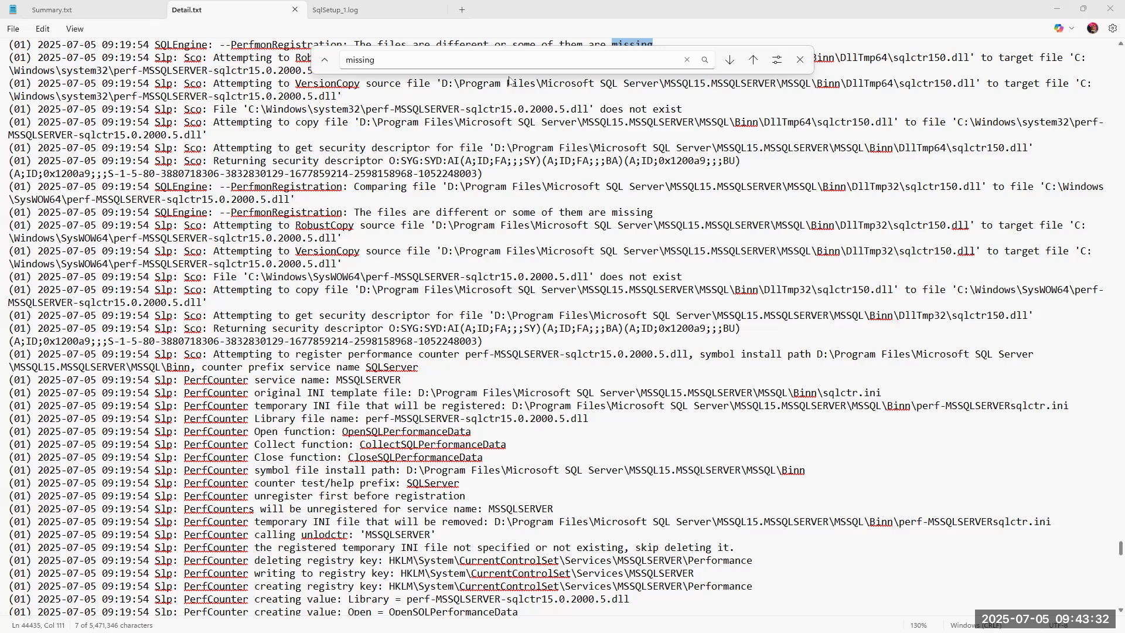
- Search Detail.txt for "denied", and repeat the search from the beginning of the file
left_click(364, 58)
double_click(365, 58)
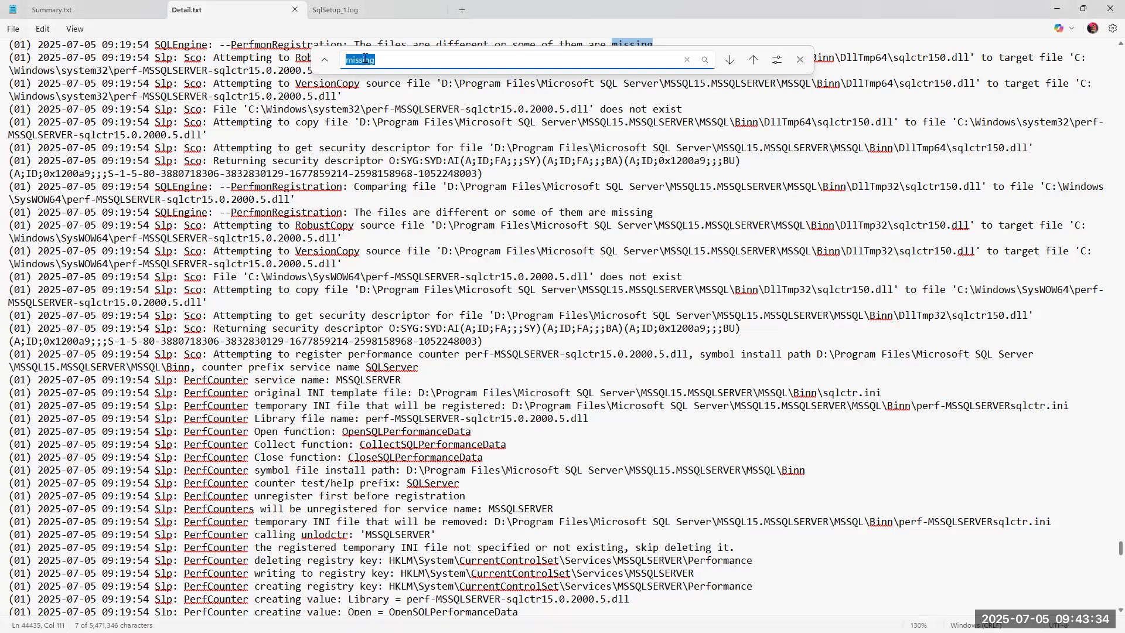
type("denied")
key("Return")
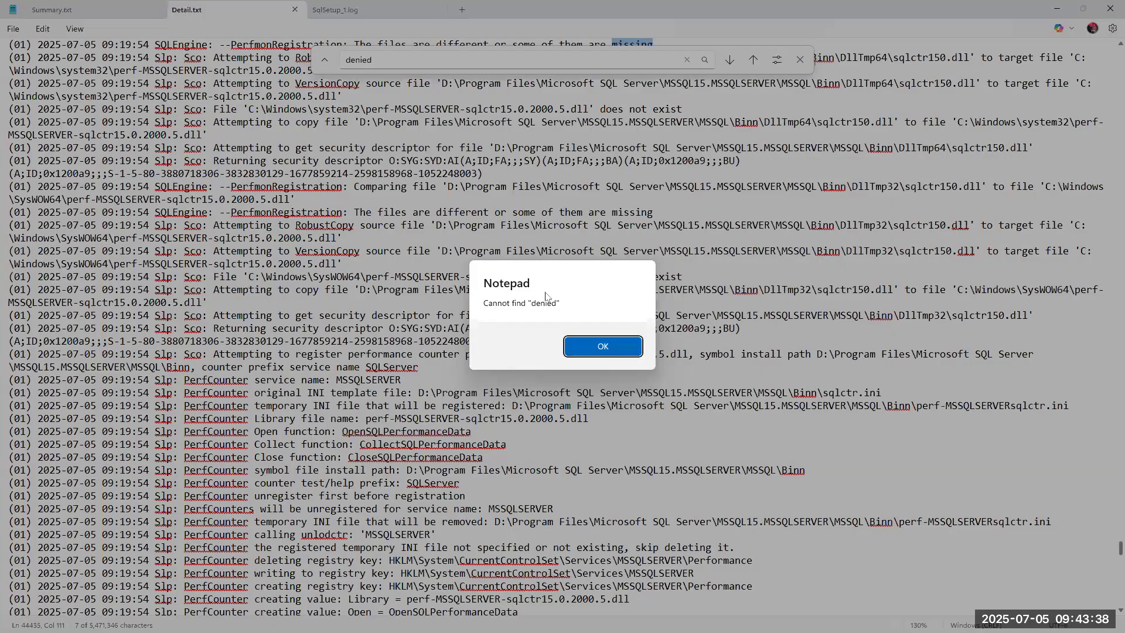
left_click(591, 347)
left_click_drag(1108, 551, 1102, 43)
left_click(10, 89)
left_click(729, 60)
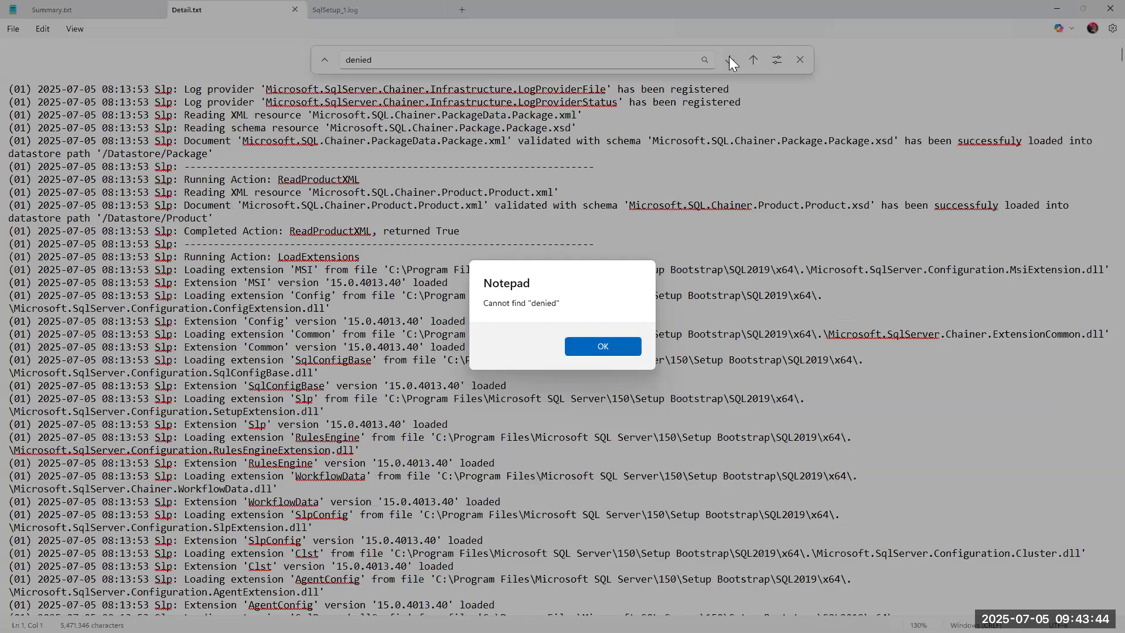
left_click(607, 346)
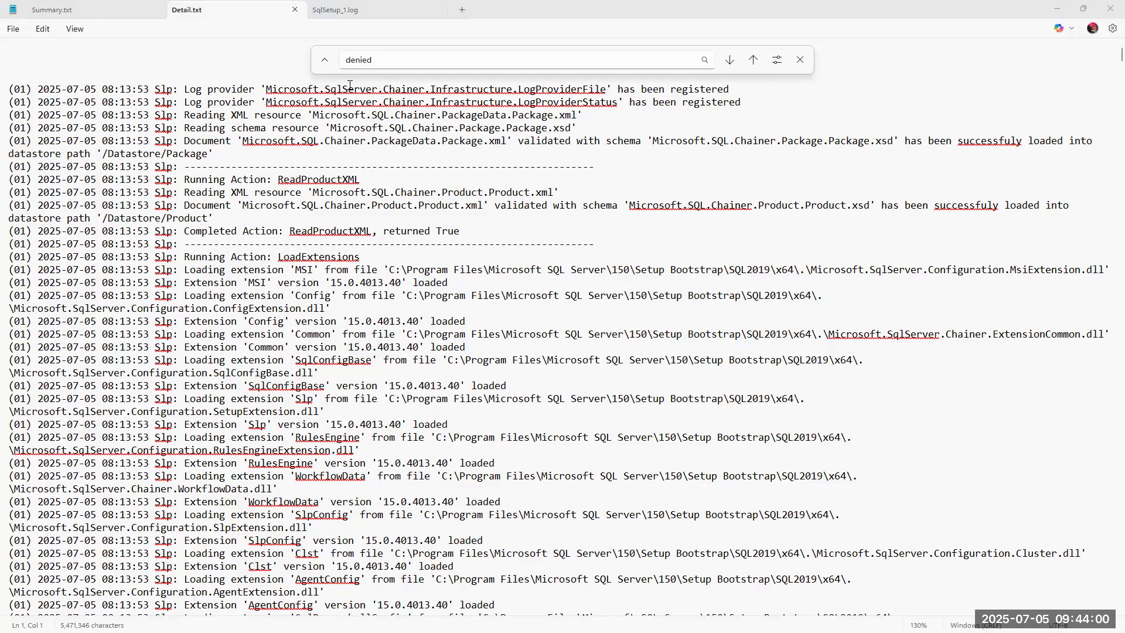
- Compare the Database Engine Services and Analysis Services results in Summary.txt, and return to Detail.txt
left_click(77, 10)
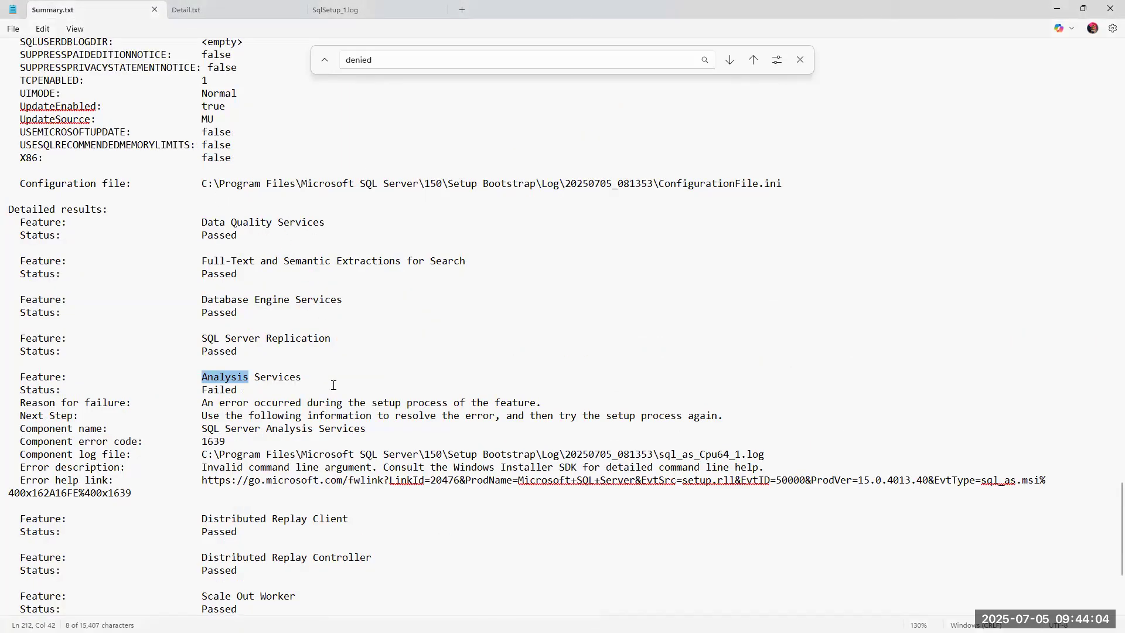
double_click(223, 302)
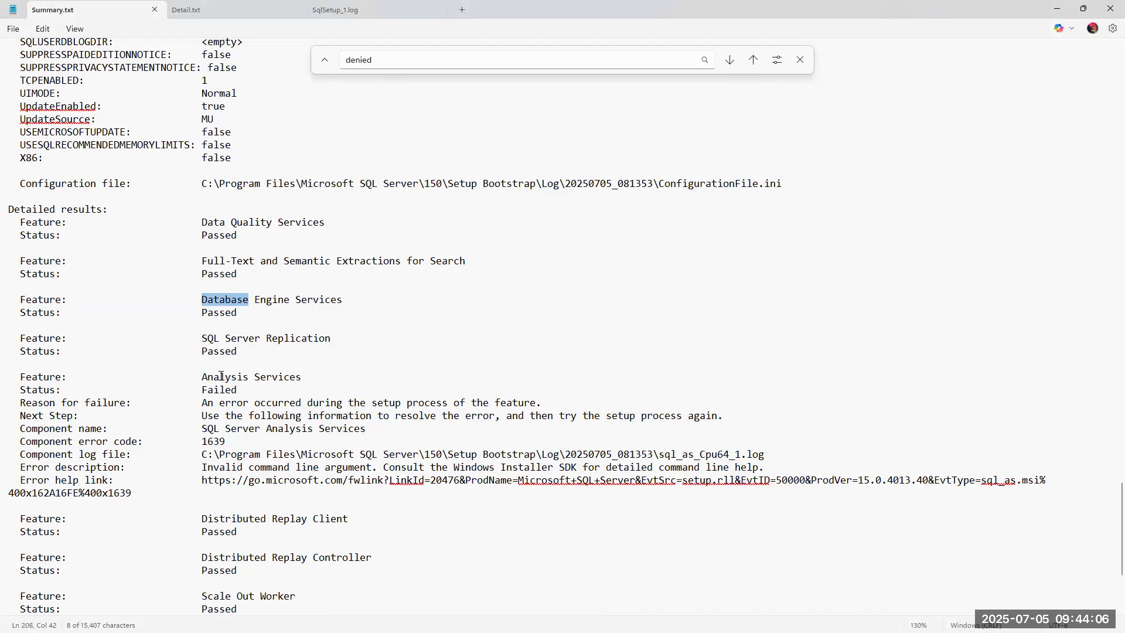
double_click(221, 380)
double_click(352, 61)
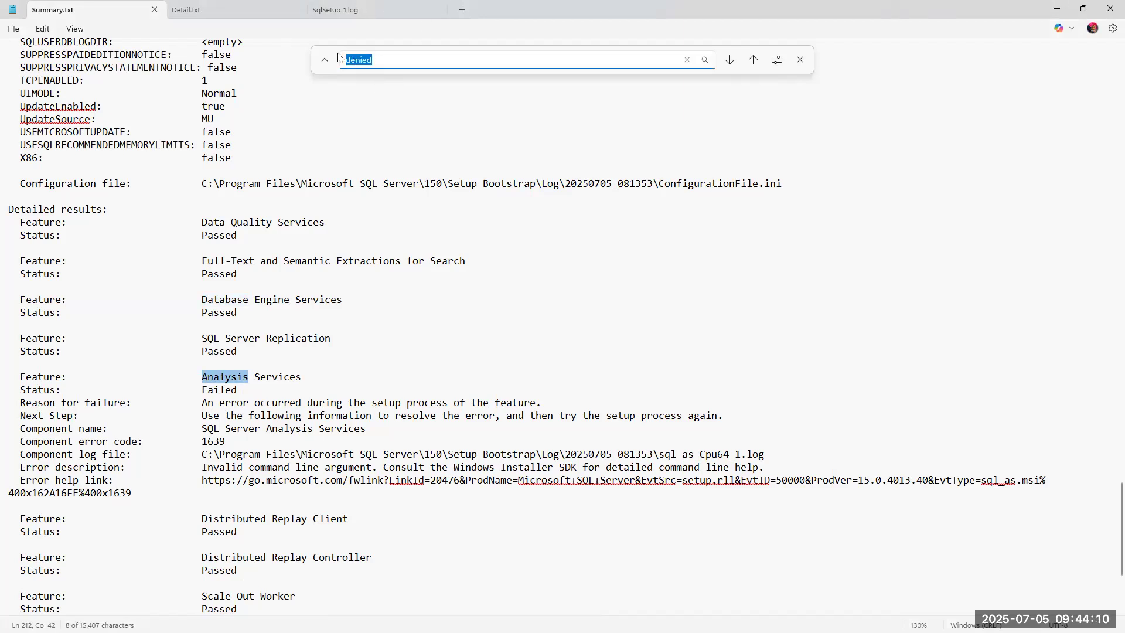
key("ctrl+Tab")
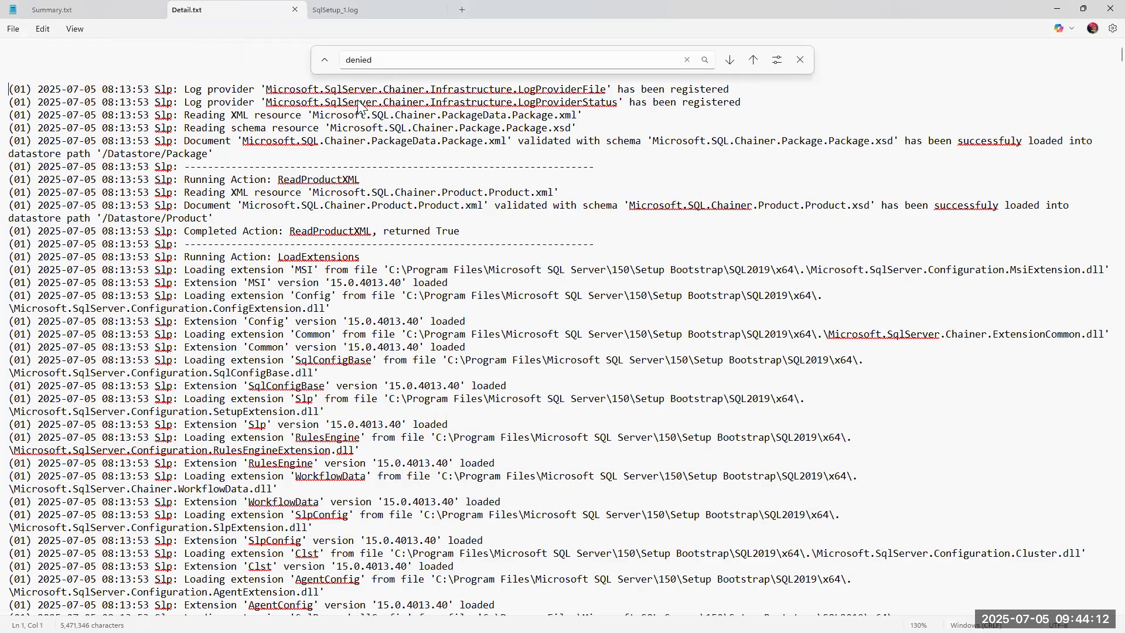
double_click(361, 62)
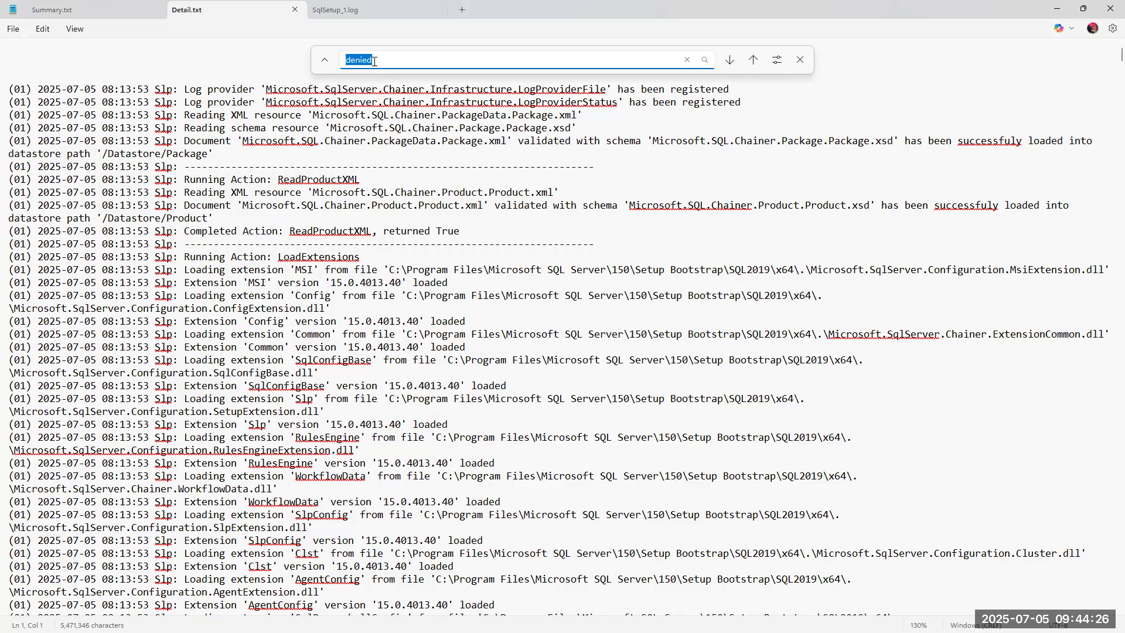
- Browse to D:\Program Files\Microsoft SQL Server\MSAS15.MSSQLSERVER\OLAP in File Explorer, keeping the setup feature status list in view
key("alt+Tab")
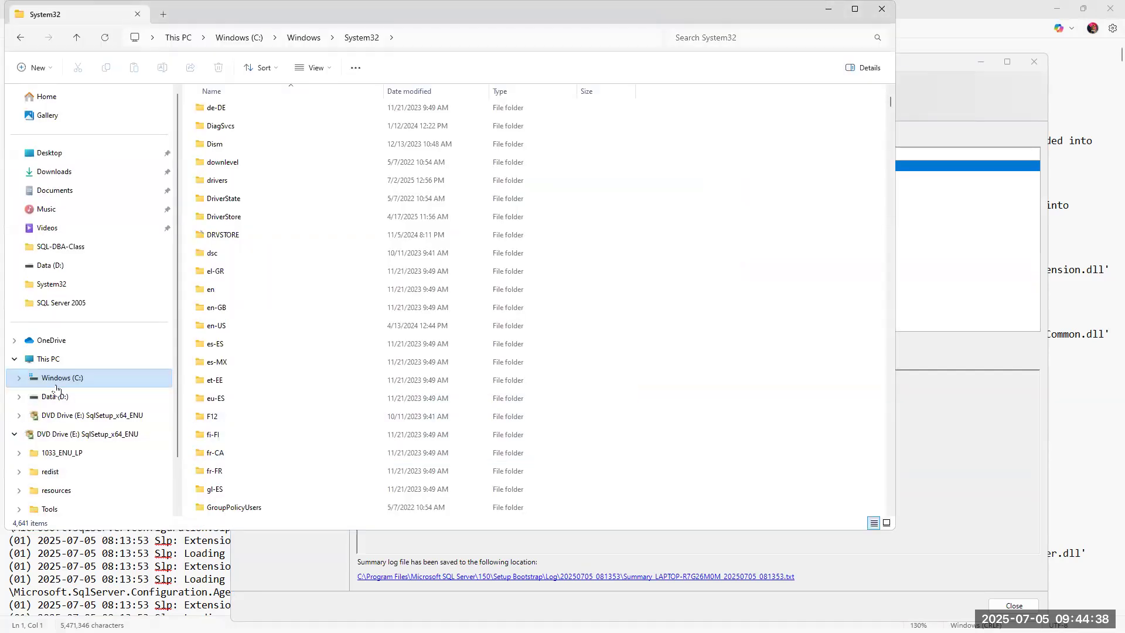
left_click(71, 382)
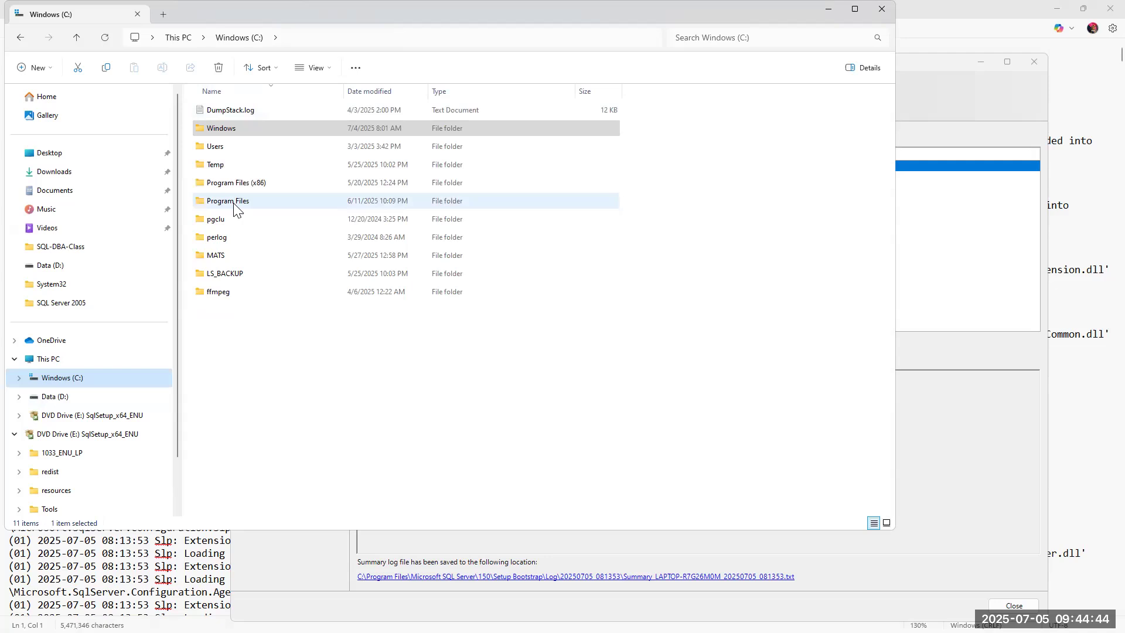
left_click(55, 397)
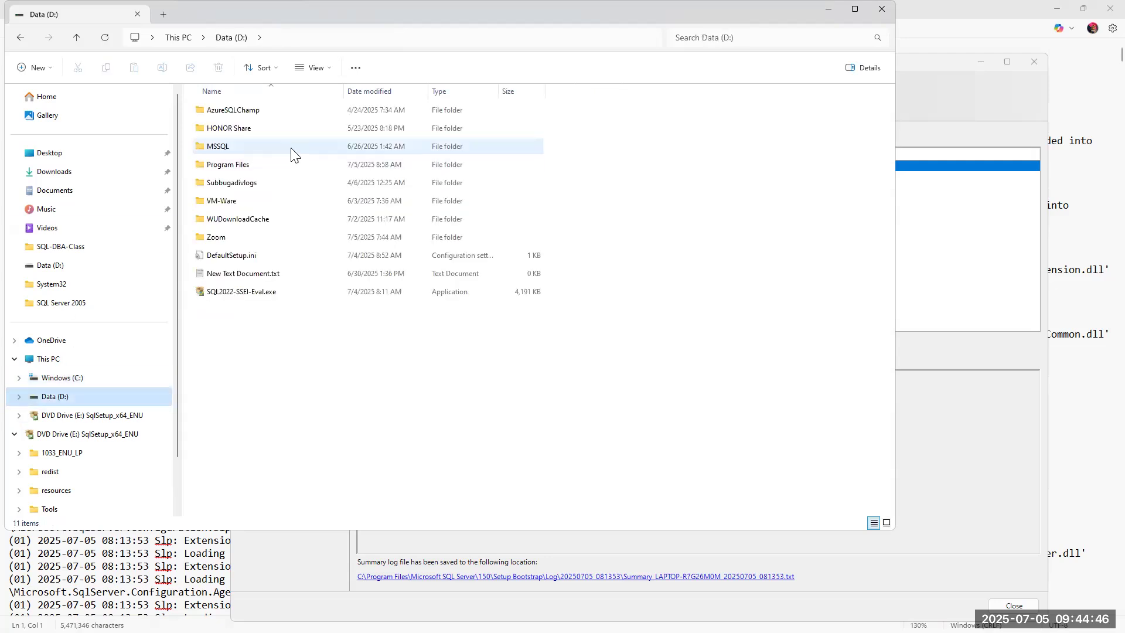
double_click(267, 164)
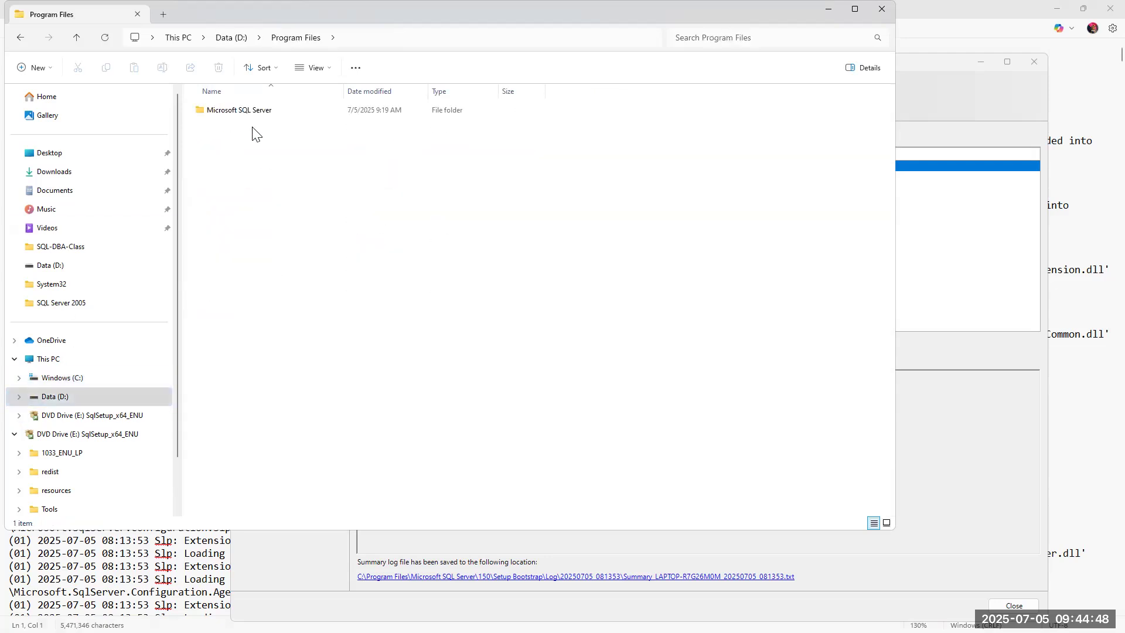
double_click(246, 113)
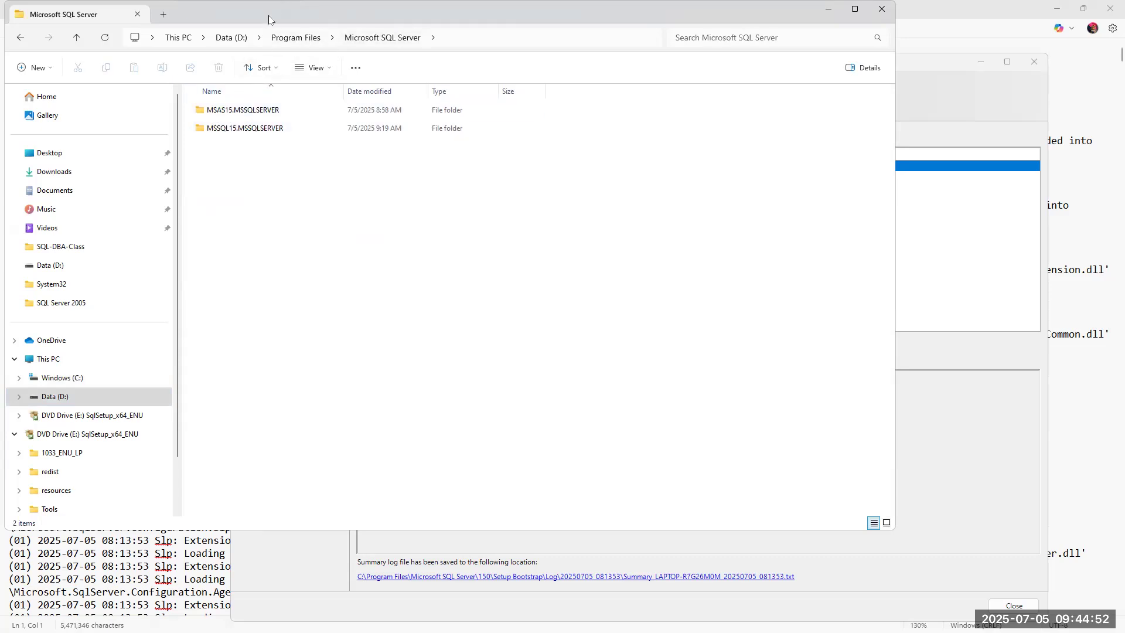
left_click_drag(268, 19, 540, 276)
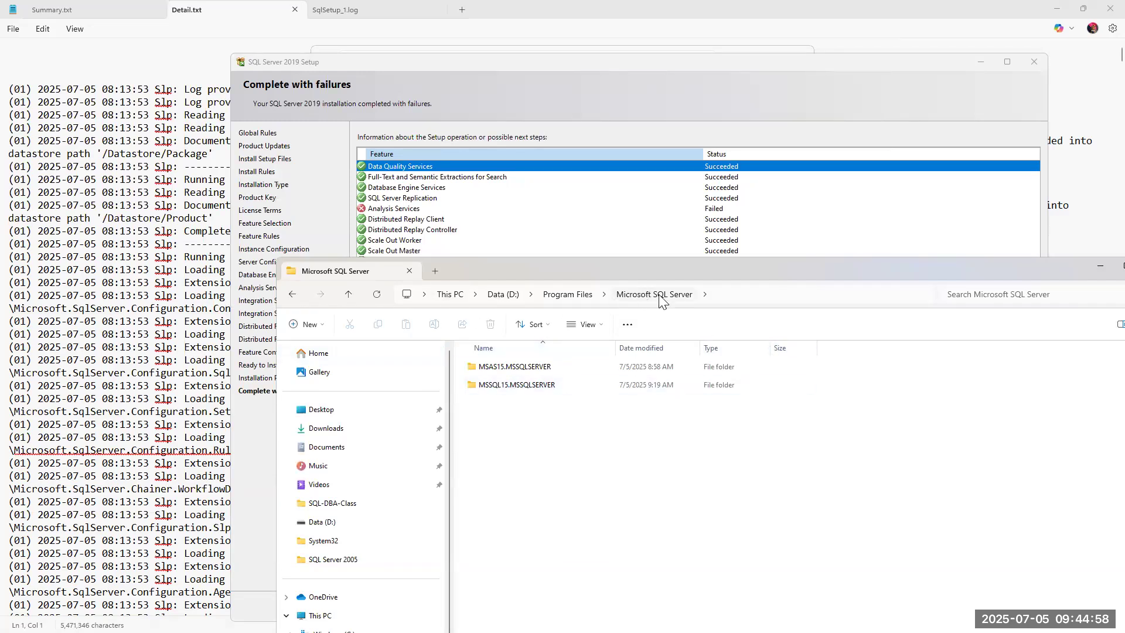
double_click(491, 369)
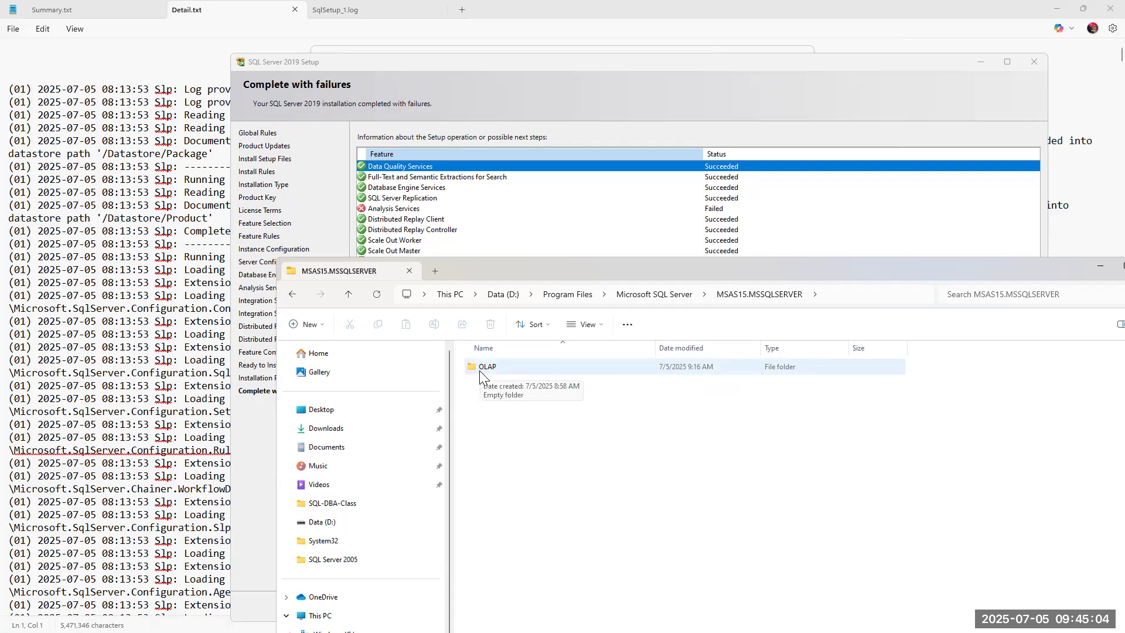
double_click(495, 369)
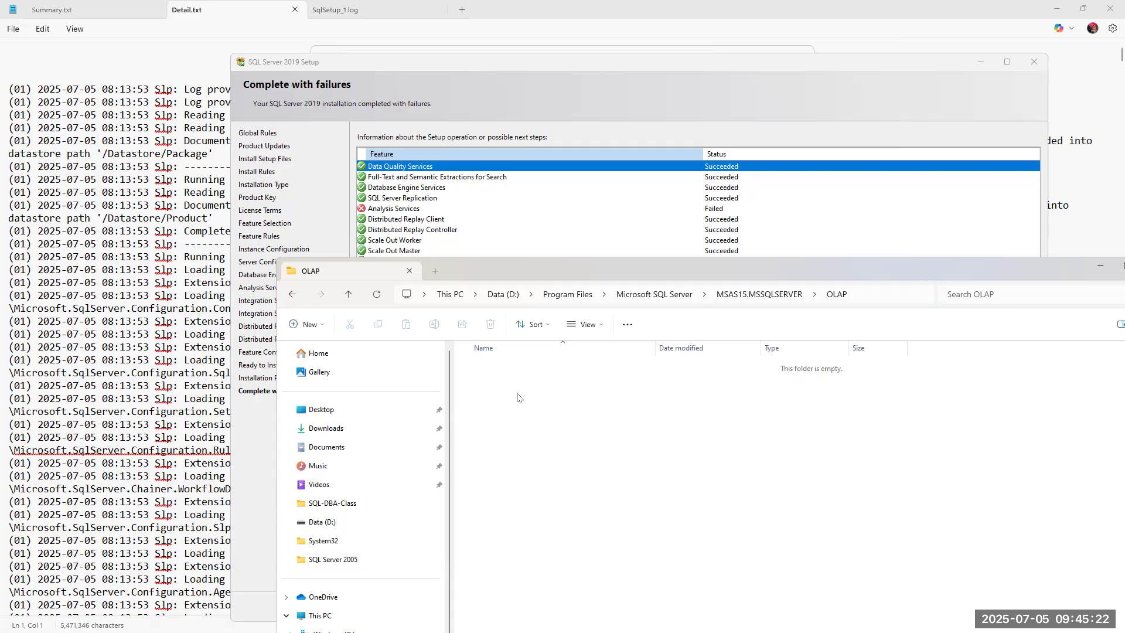
left_click_drag(929, 271, 527, 328)
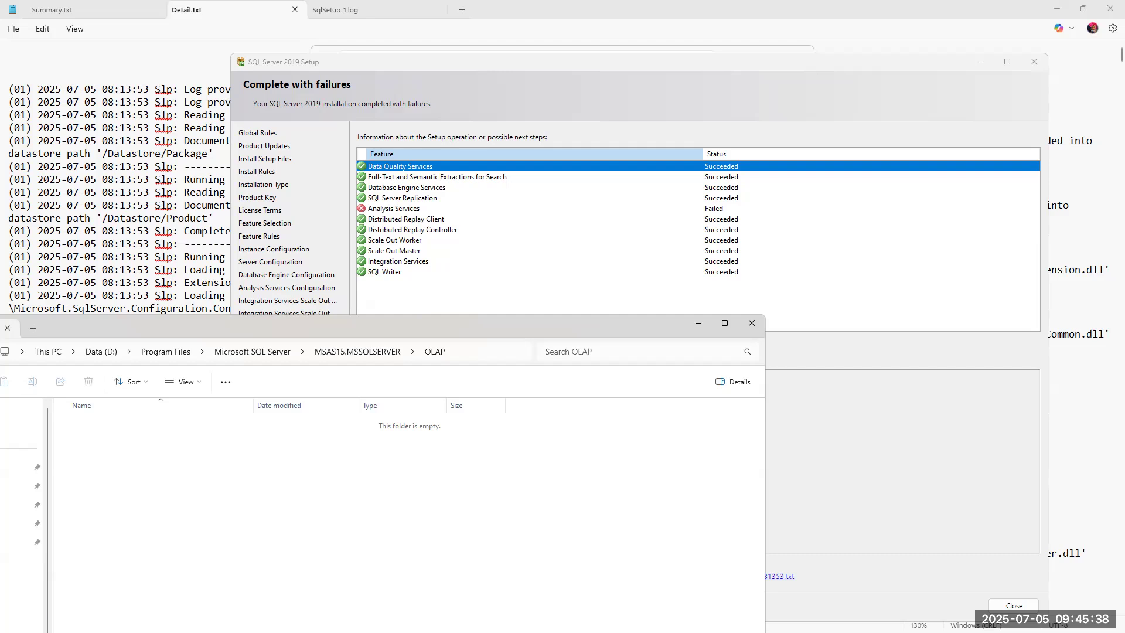
- Switch to OneNote and open the Installation Errors page in the June-2025 section of Interview_Prep_Doc's
key("alt+Tab")
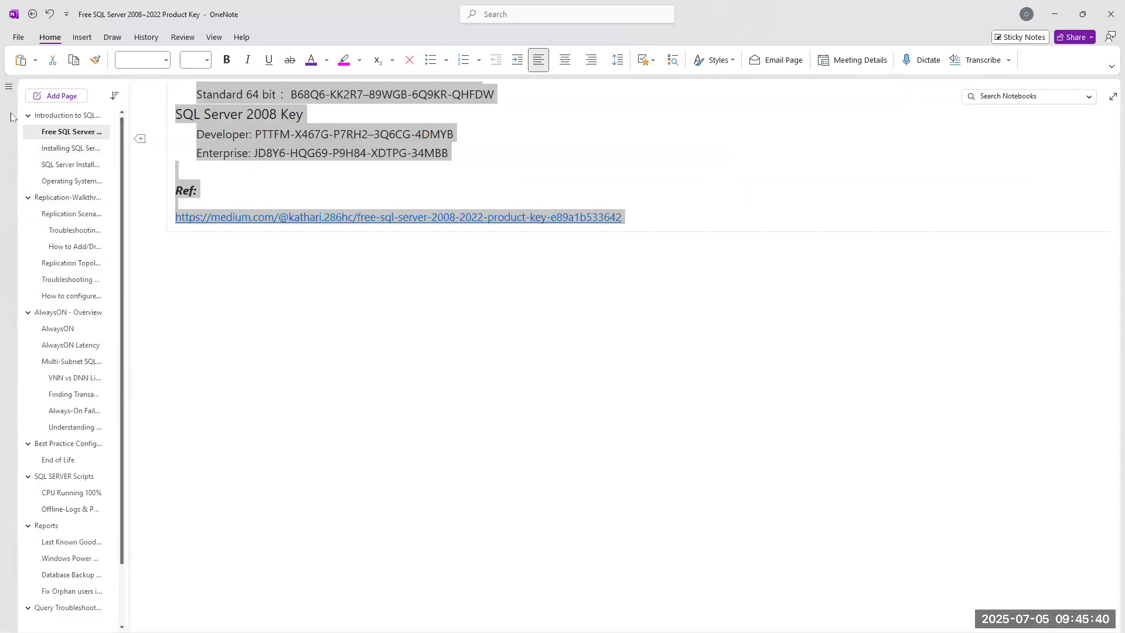
left_click(9, 86)
left_click(72, 316)
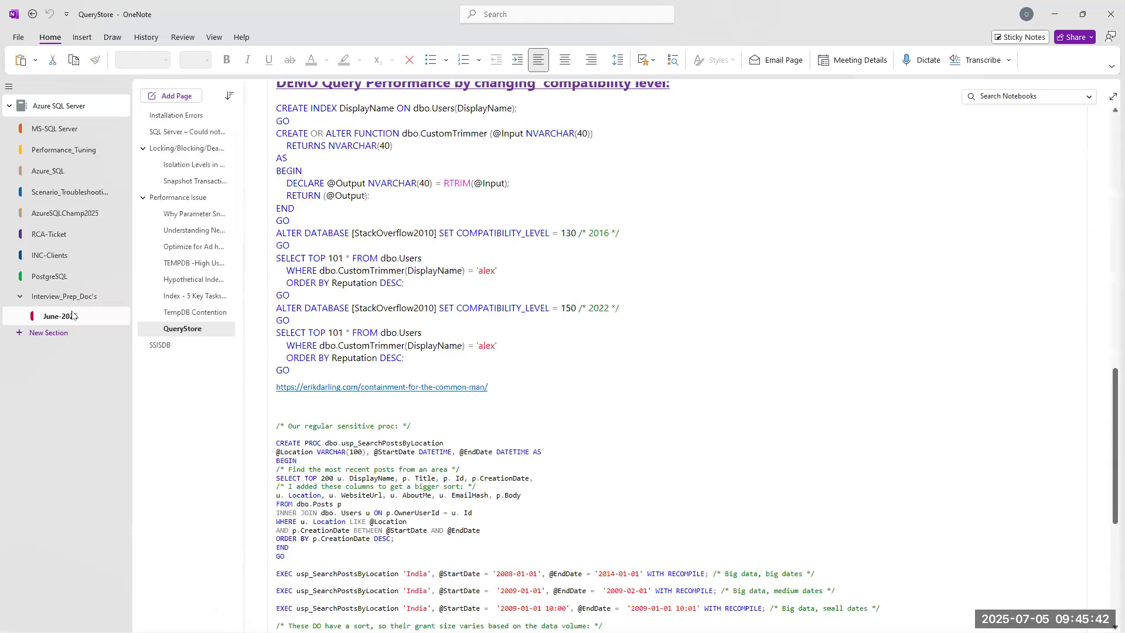
left_click(178, 117)
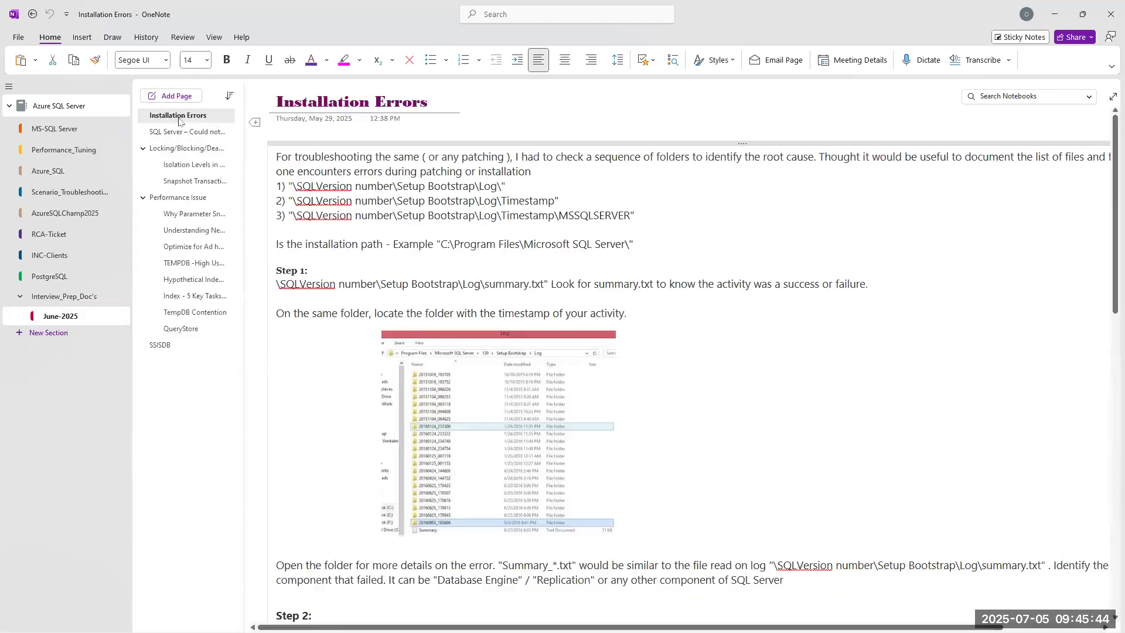
left_click(333, 118)
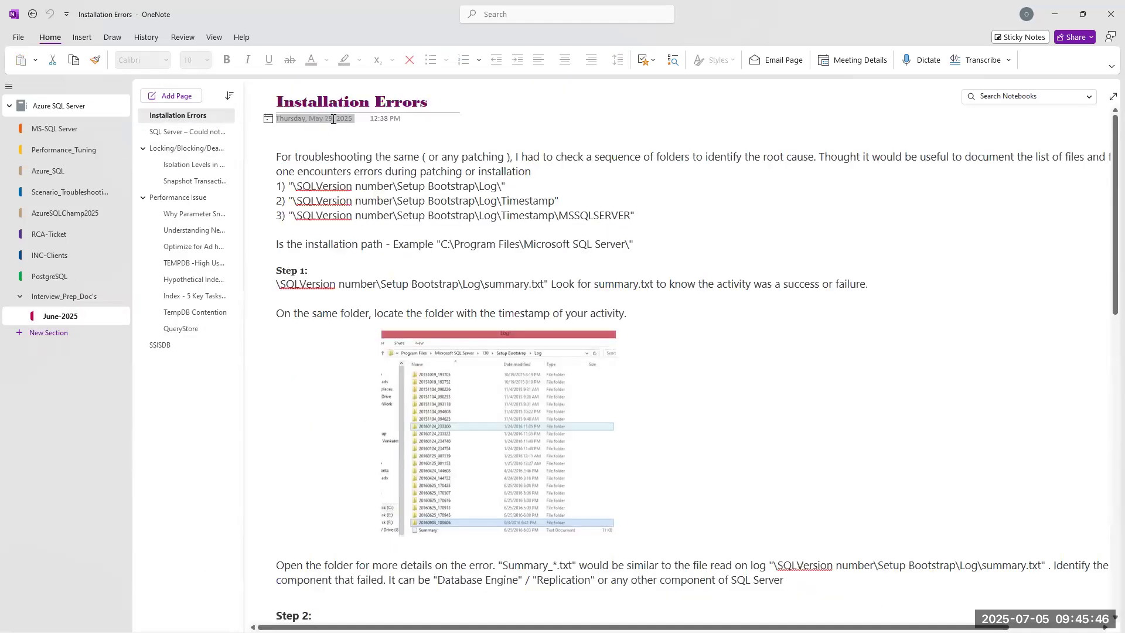
- Review the Installation Errors page, from the setup log troubleshooting steps through Scenario#1 to Scenario#5 and the setup log files link
scroll(486, 263, "down", 2)
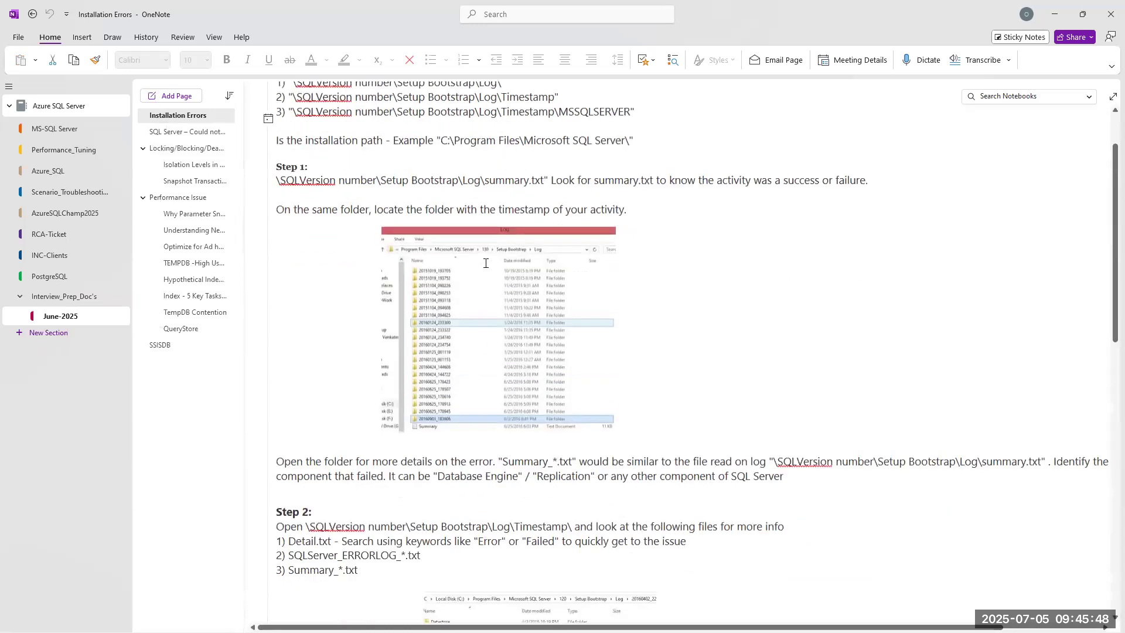
scroll(486, 263, "down", 8)
scroll(486, 267, "down", 4)
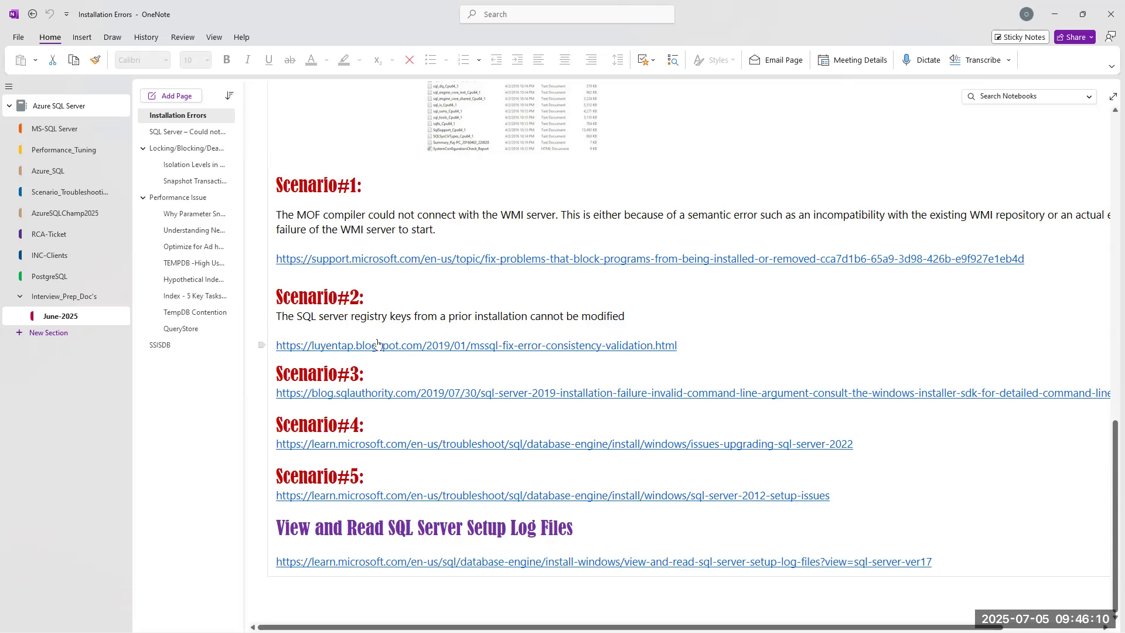
scroll(365, 319, "up", 3)
scroll(365, 320, "up", 10)
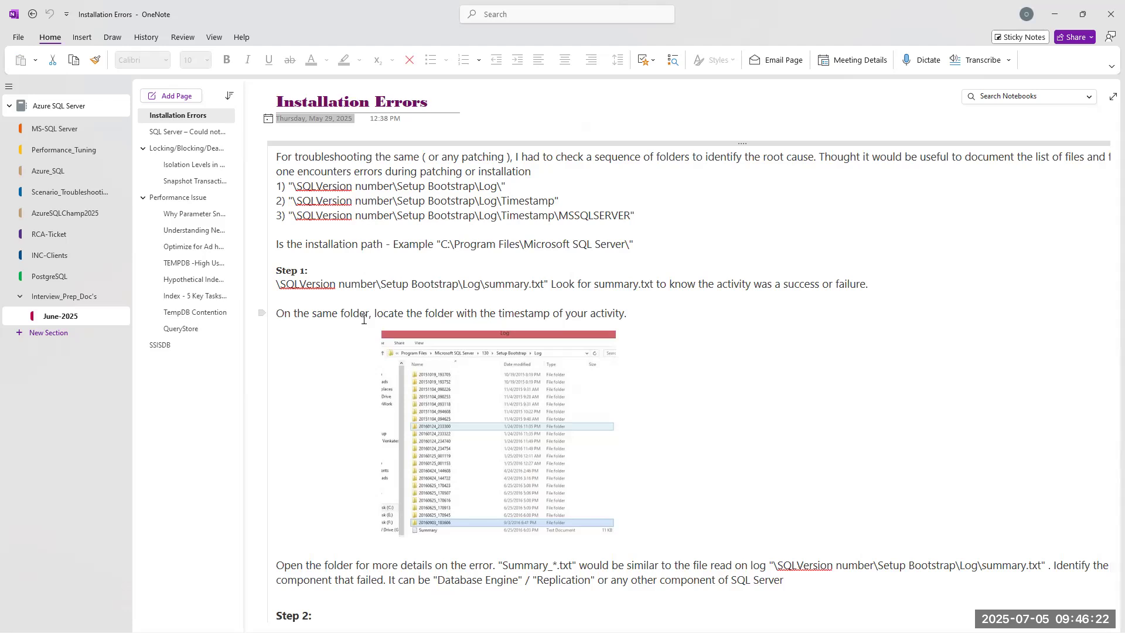
scroll(363, 320, "down", 10)
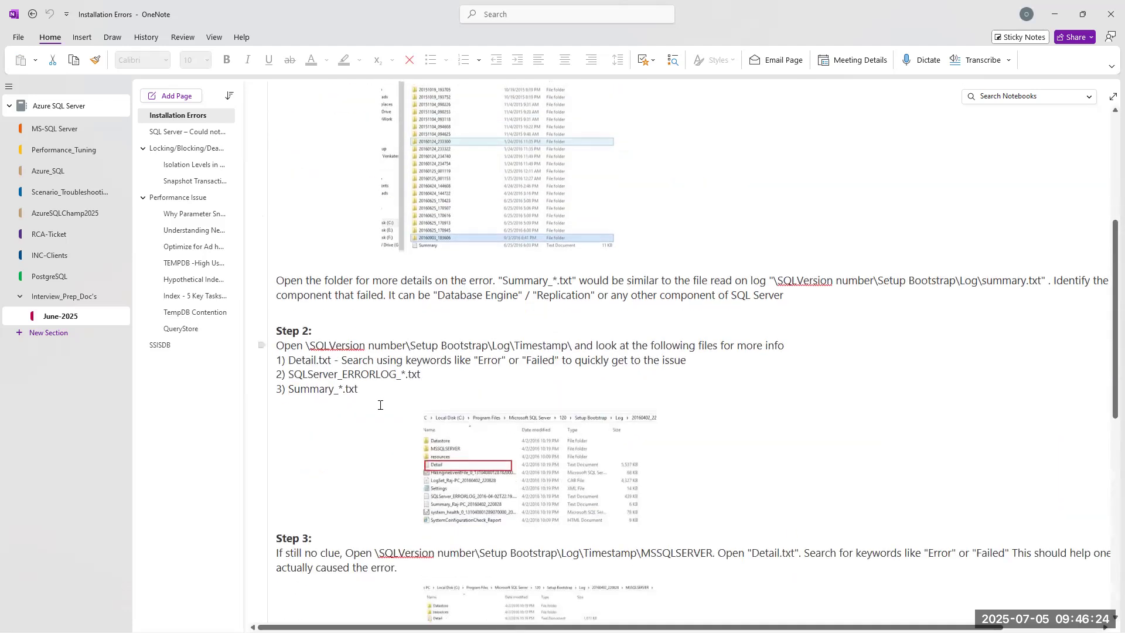
scroll(375, 352, "down", 3)
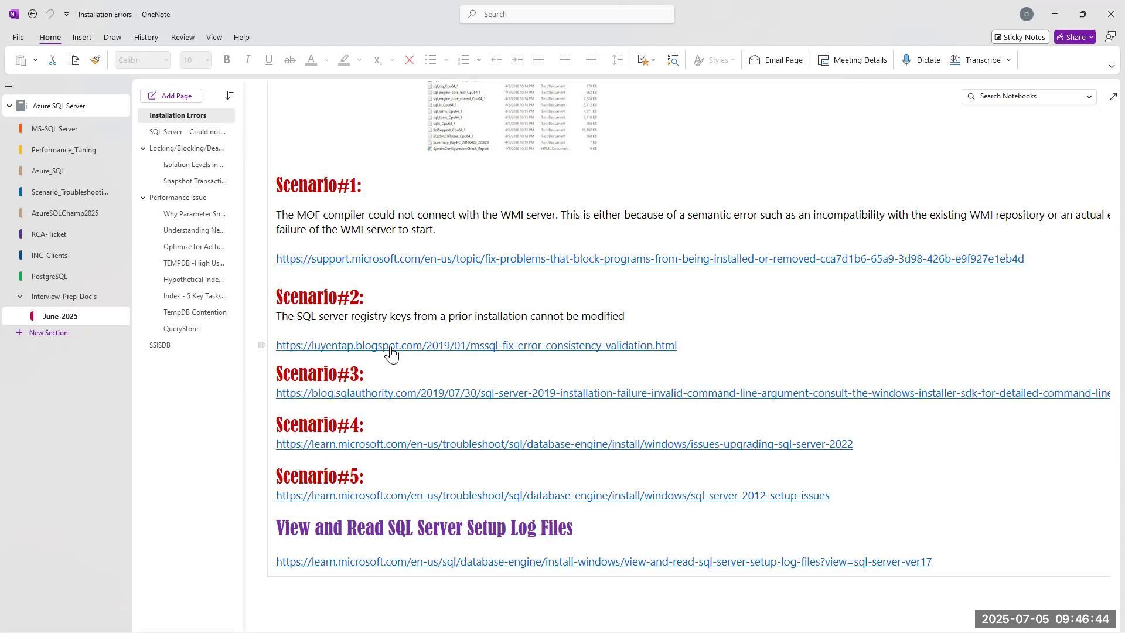
scroll(474, 275, "up", 15)
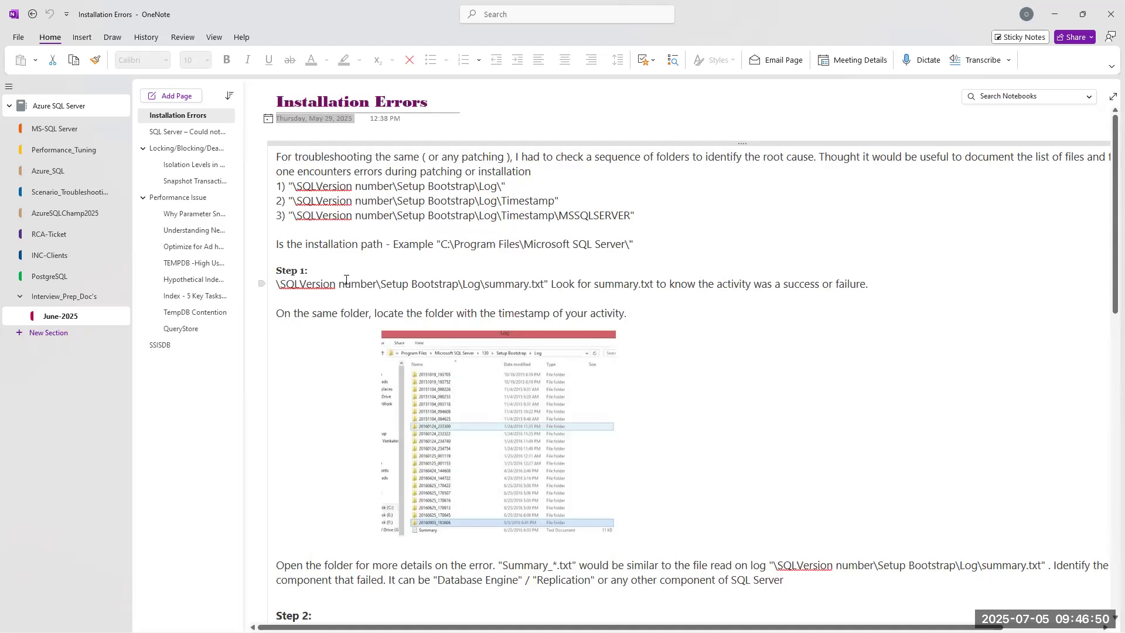
scroll(604, 280, "down", 8)
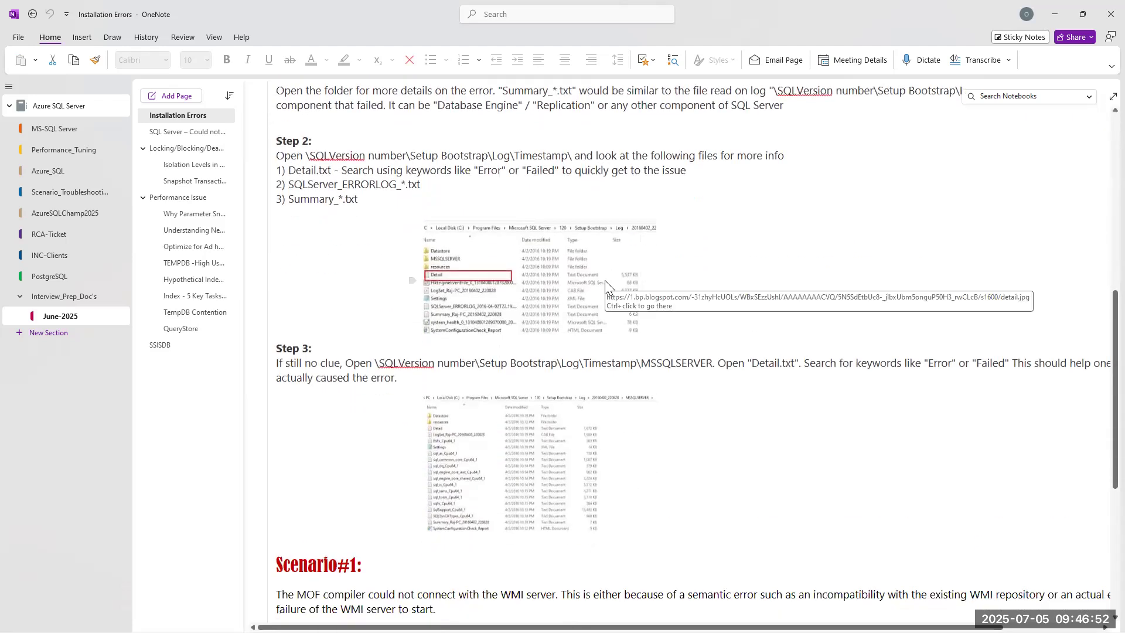
scroll(605, 280, "down", 5)
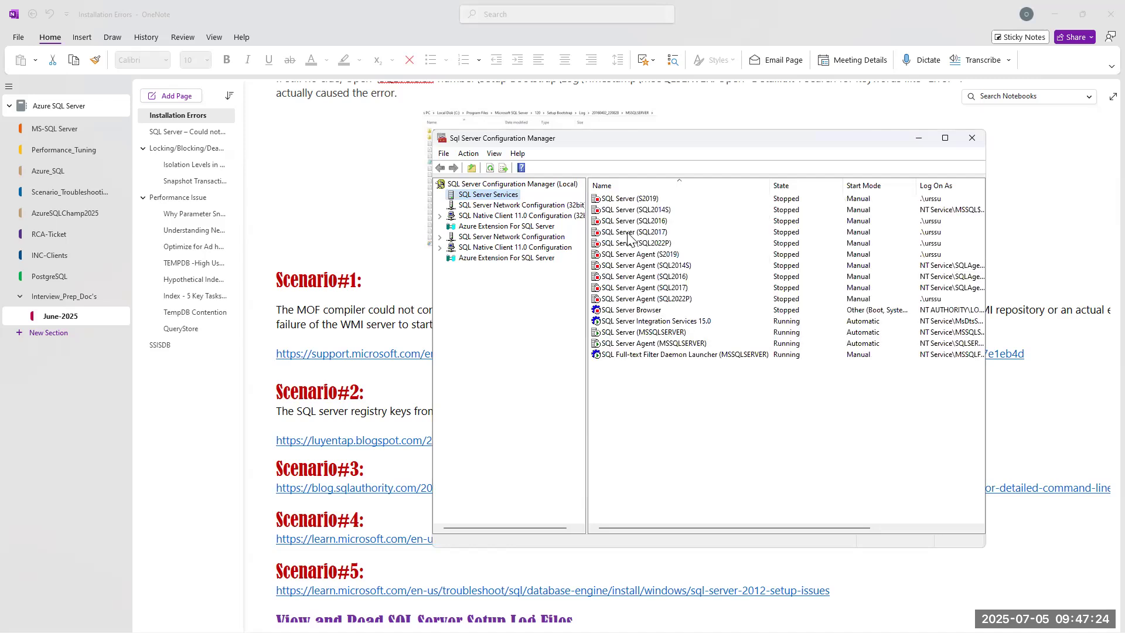
- Check the SQL Server services in SQL Server Configuration Manager, and select SQL Server Analysis Services (MSSQLSERVER) in the Services console
left_click(637, 222)
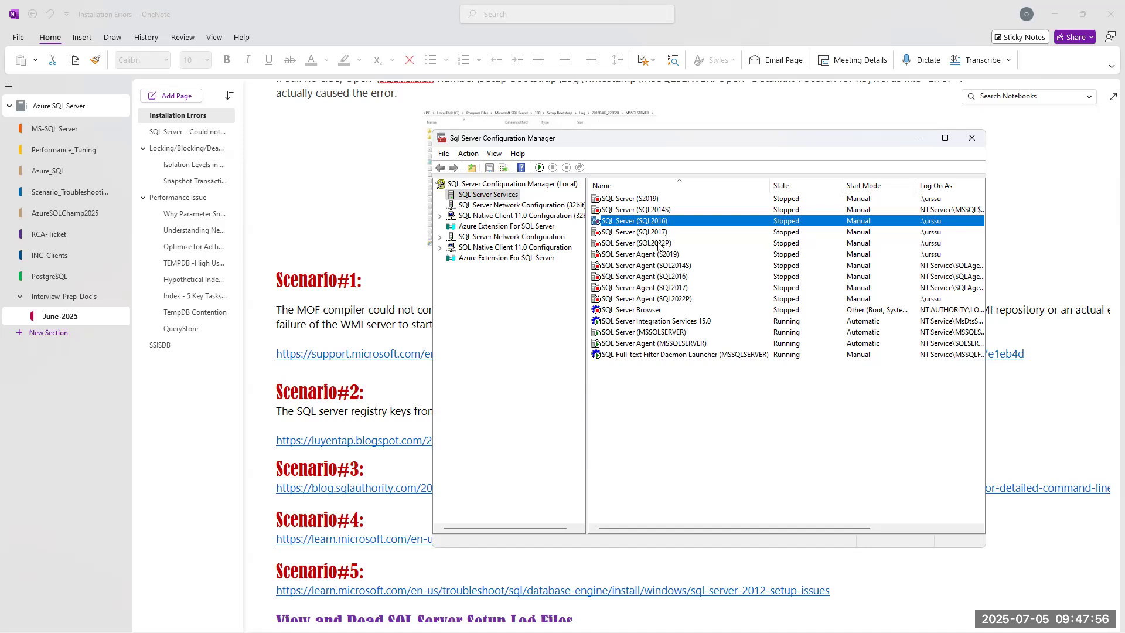
scroll(270, 216, "up", 15)
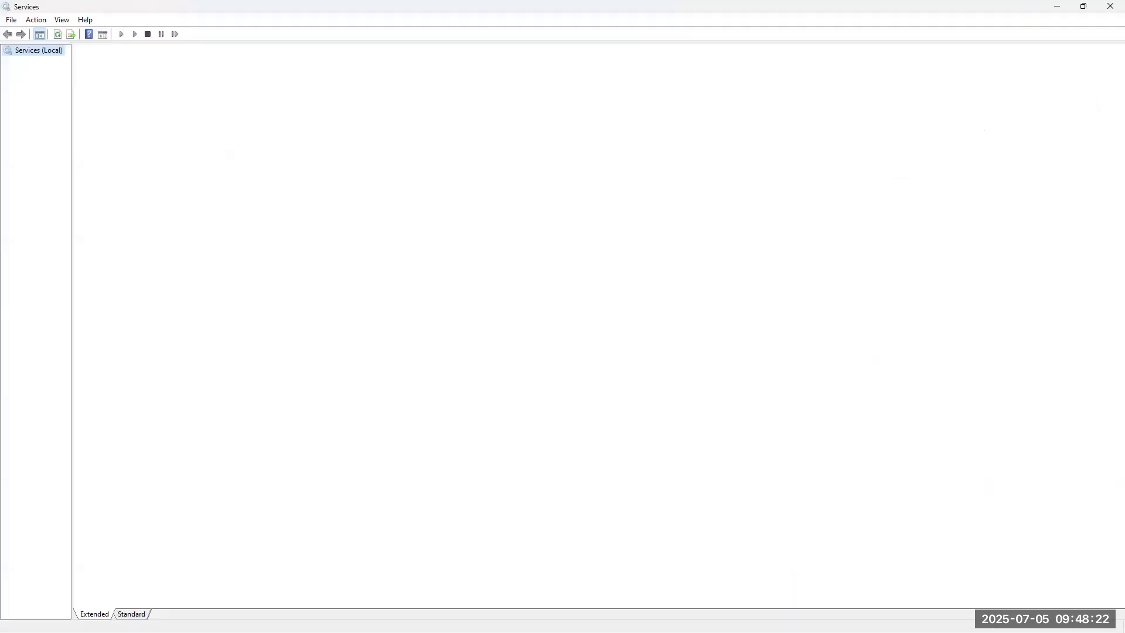
left_click(254, 404)
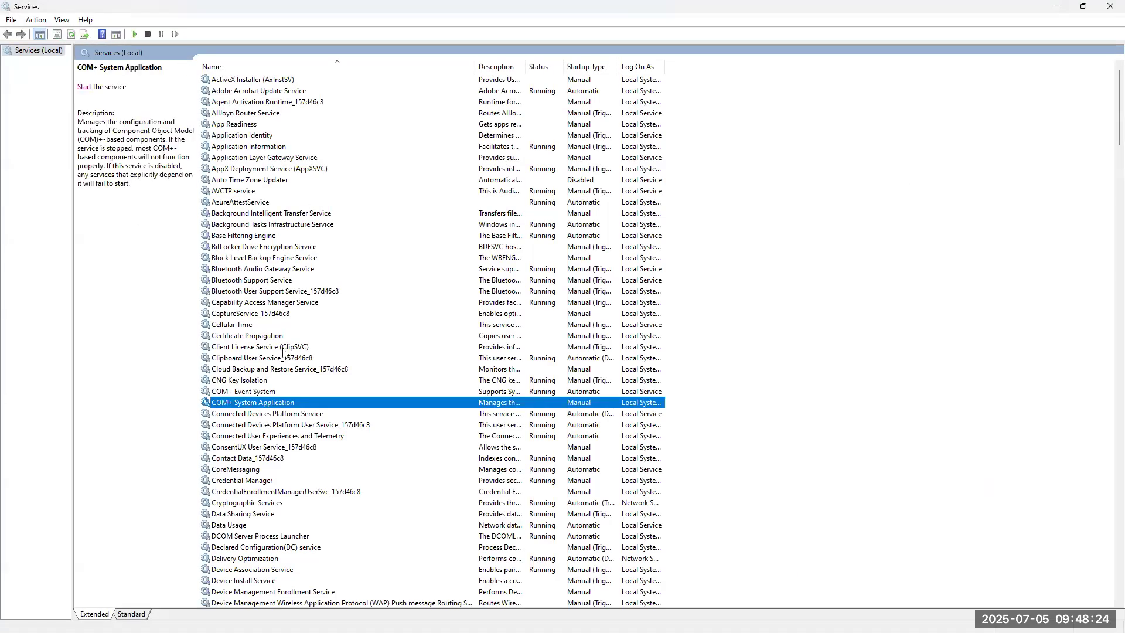
scroll(283, 350, "down", 11)
scroll(283, 351, "down", 20)
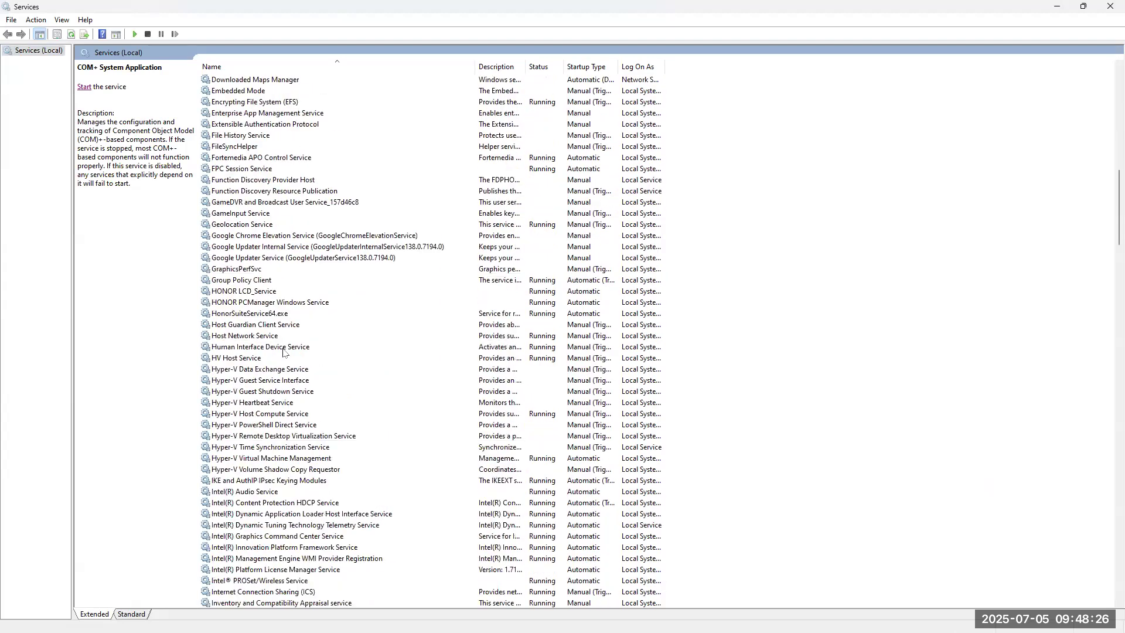
scroll(283, 350, "down", 18)
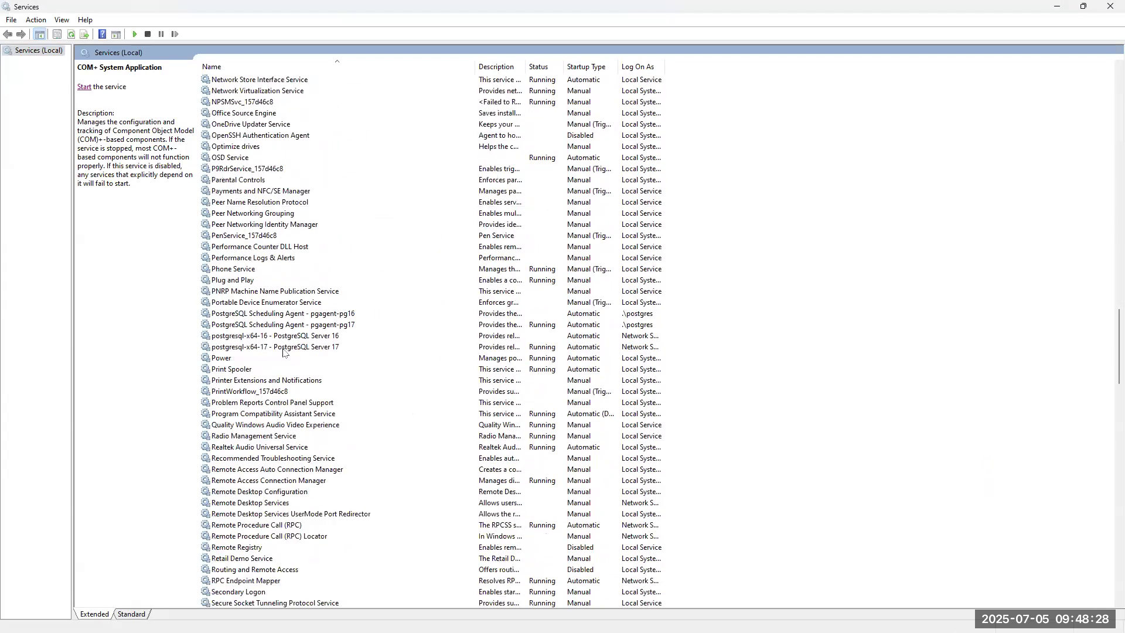
scroll(294, 342, "down", 12)
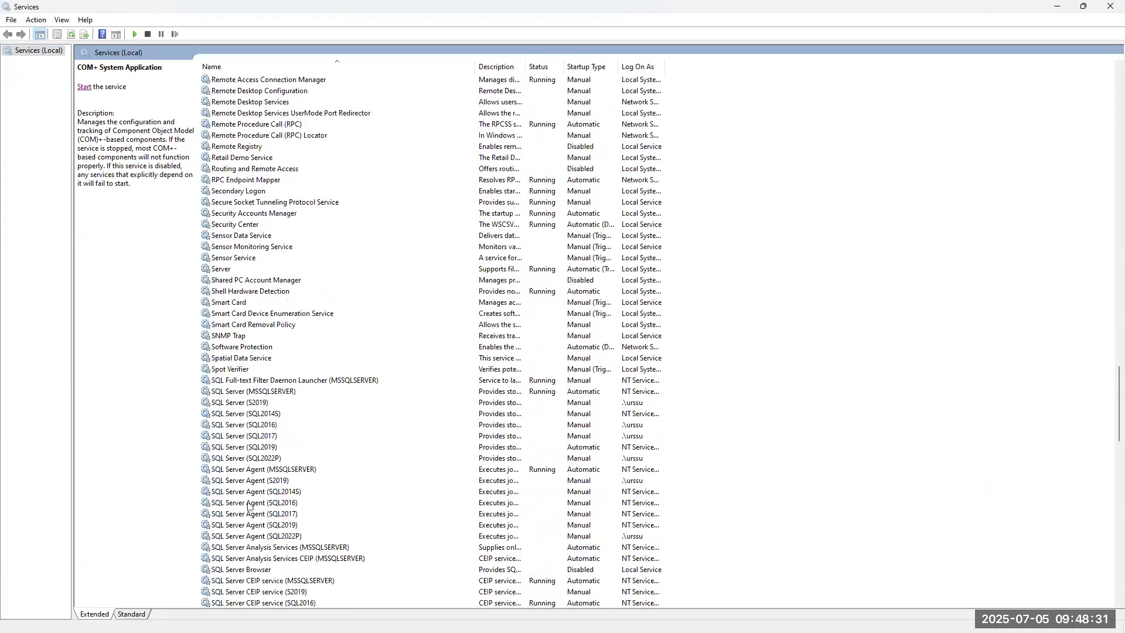
left_click(275, 549)
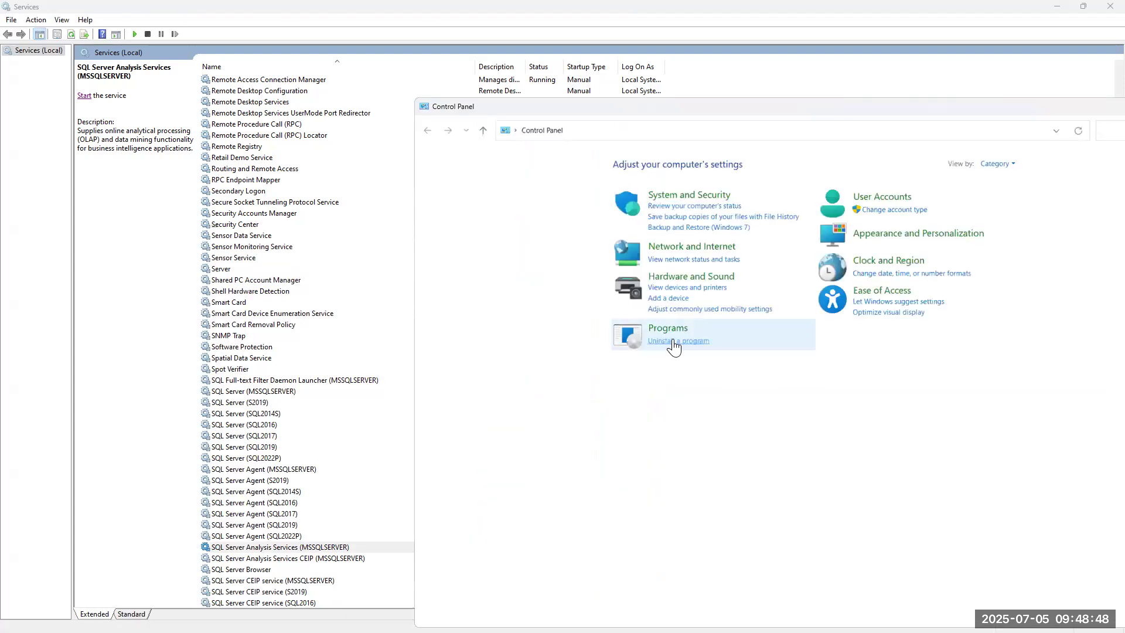
- Open Programs and Features from Control Panel, and return to the SQL Server Analysis Services (MSSQLSERVER) entry in the Services console
left_click(672, 343)
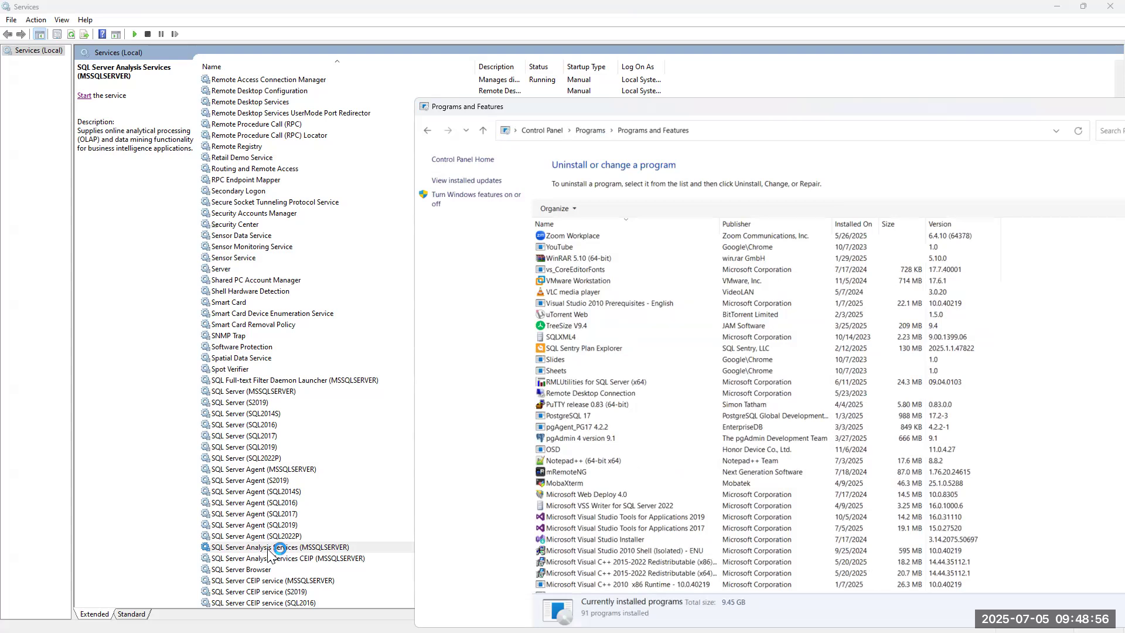
left_click(838, 428)
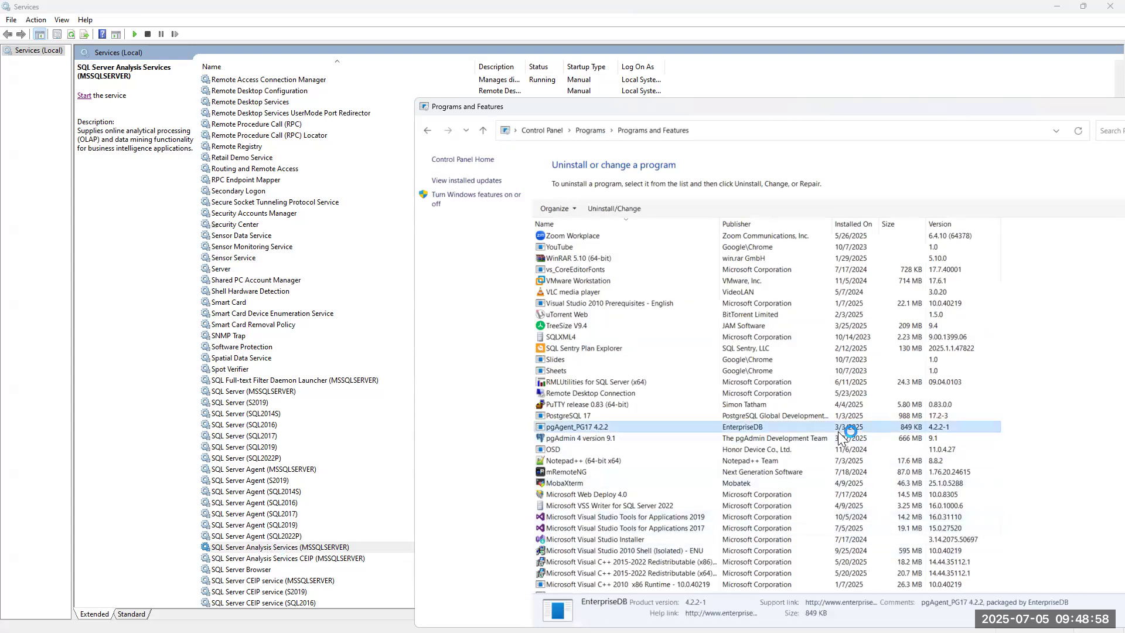
left_click(247, 550)
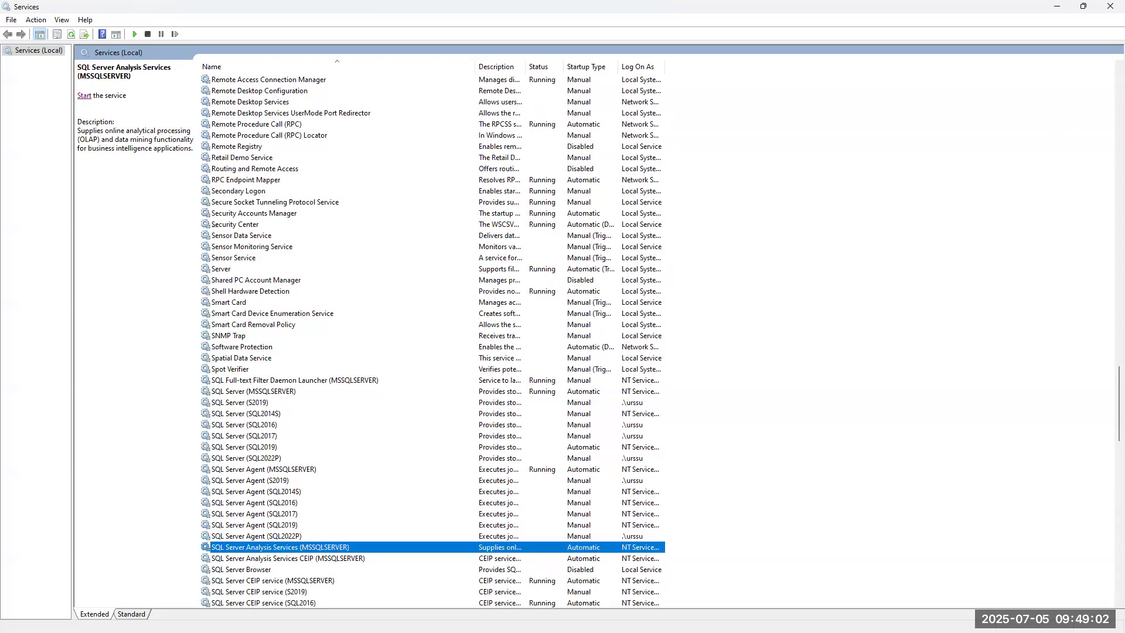
key("alt+Tab")
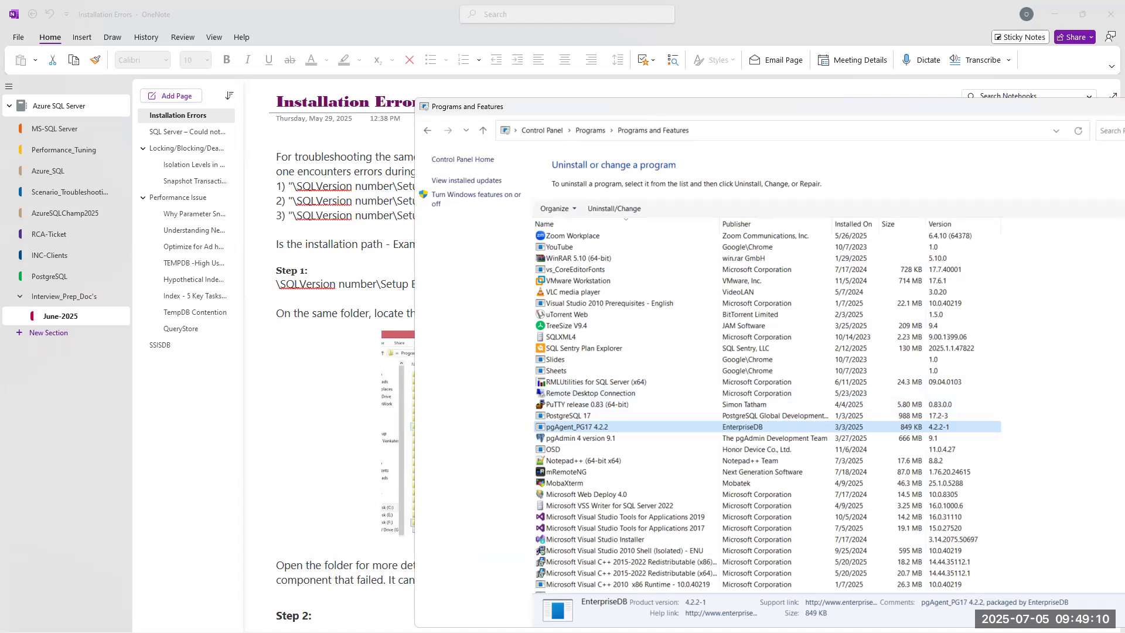
key("alt+Tab")
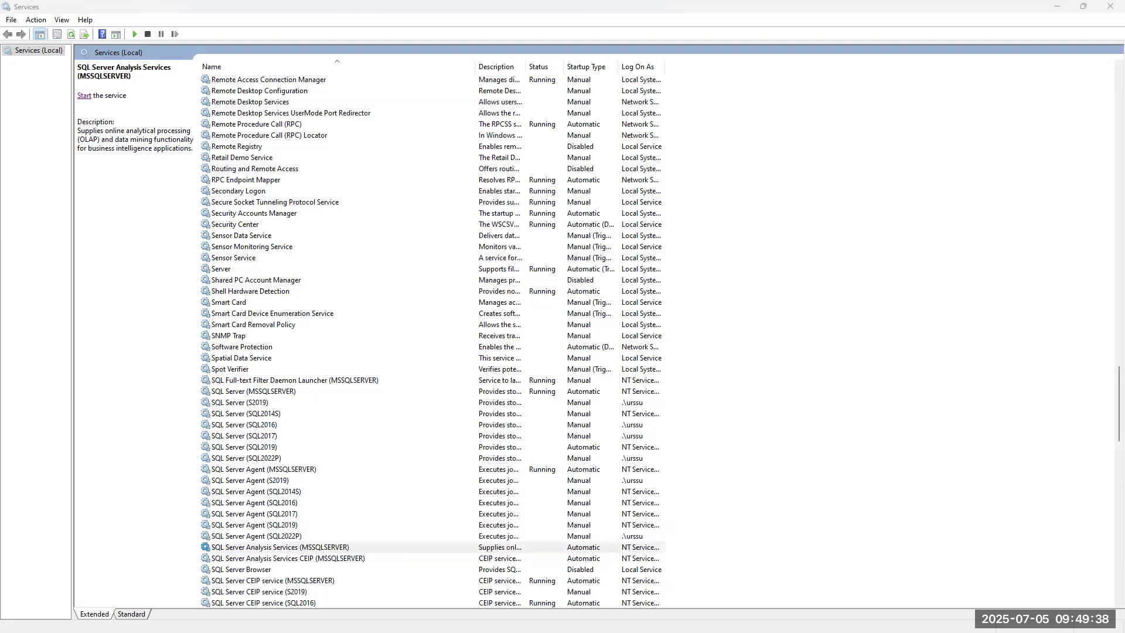
- Launch Registry Editor with the regedit command and place its window beside the SQL Server services list
key("super+r")
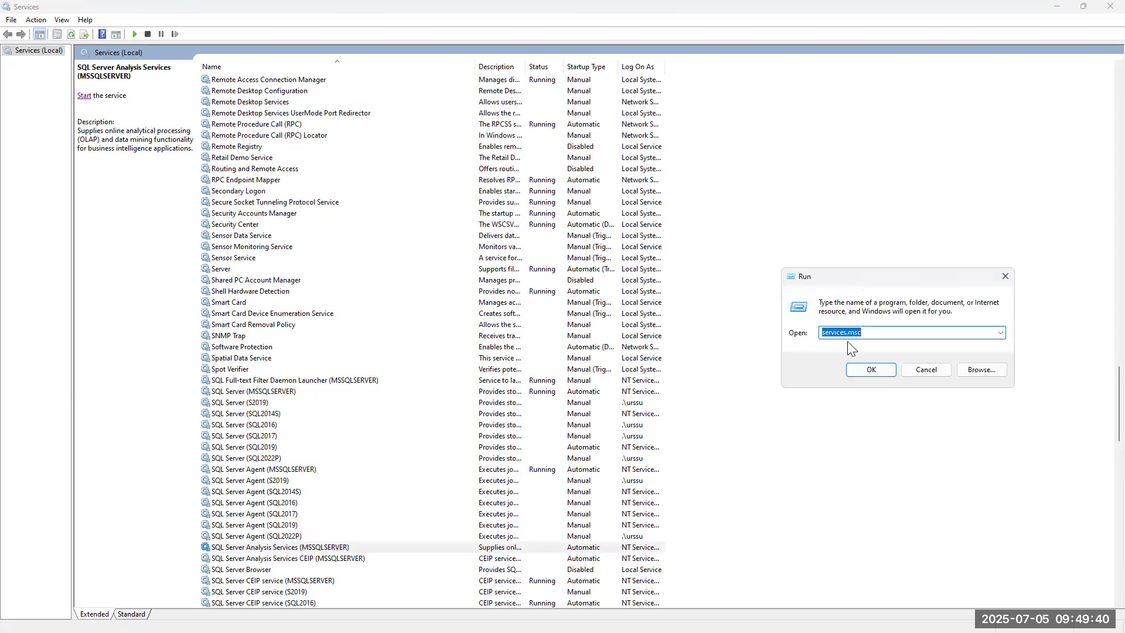
type("re")
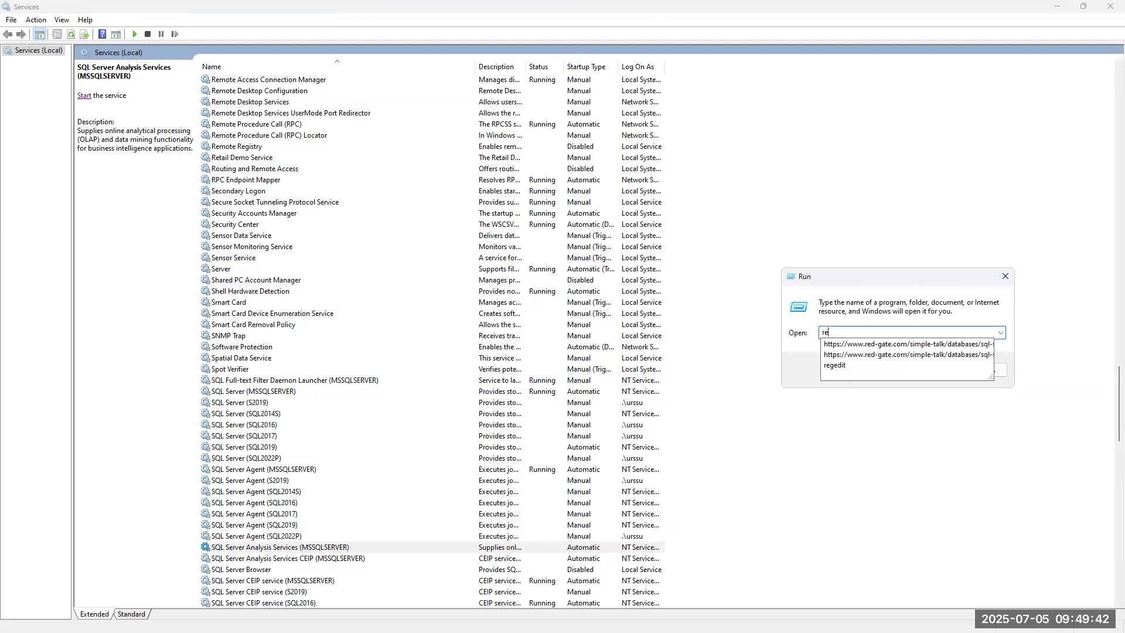
left_click(842, 369)
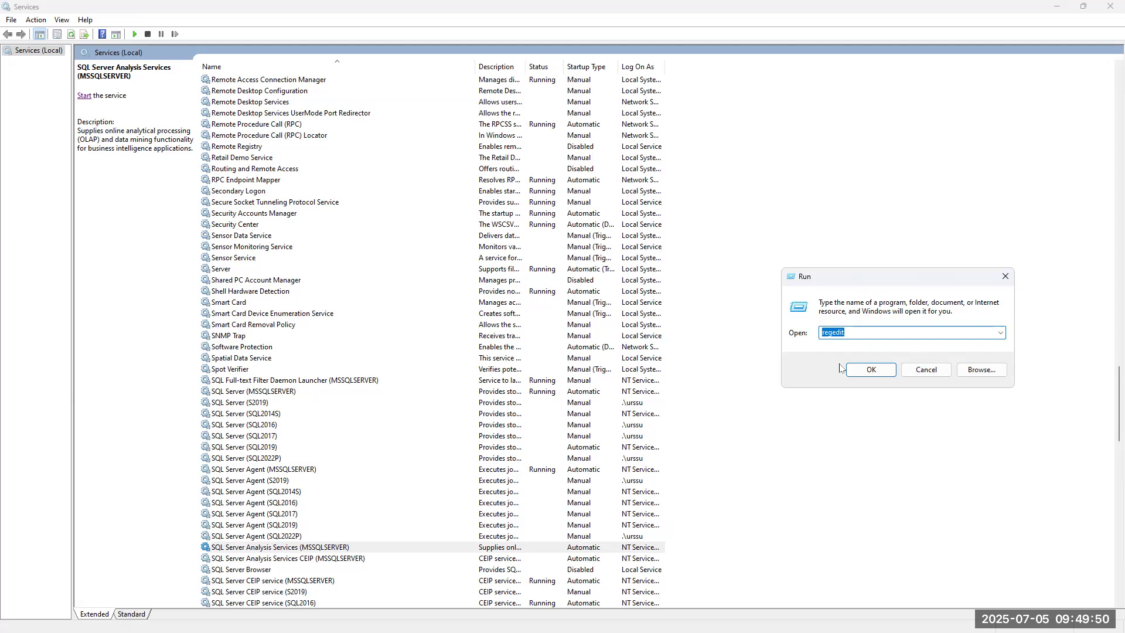
left_click(867, 370)
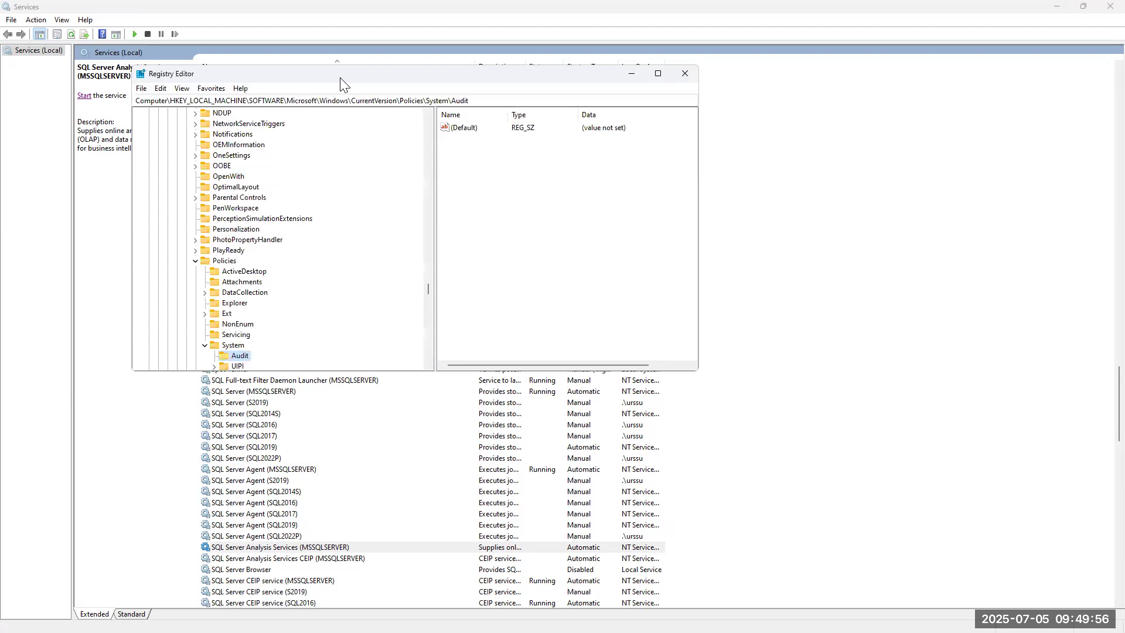
left_click_drag(340, 77, 808, 145)
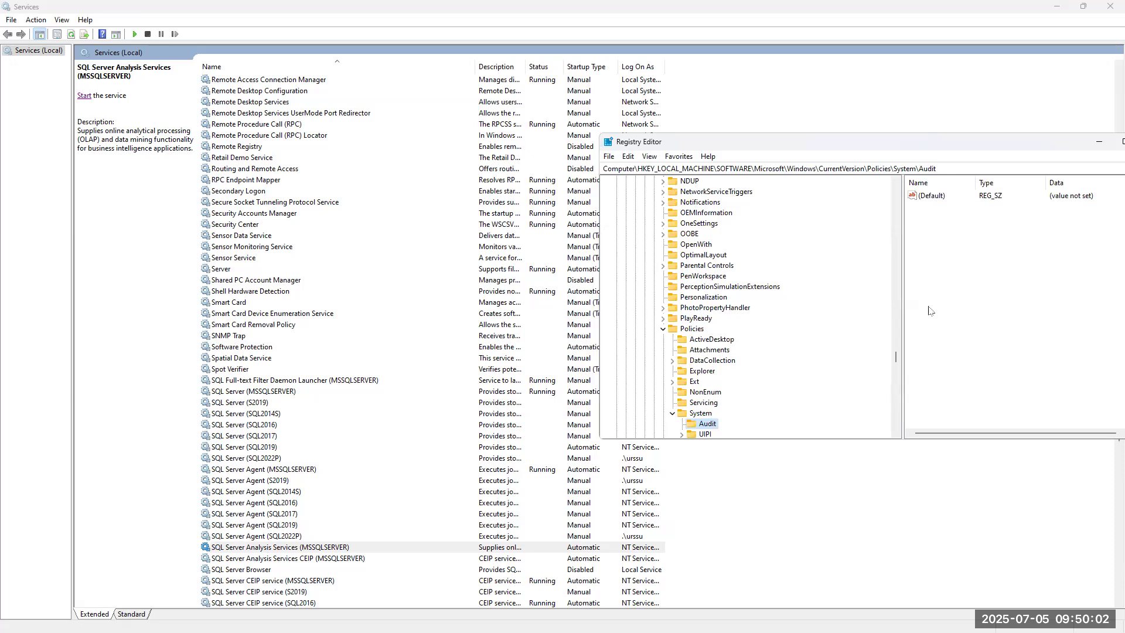
- Search the registry for "SSAS" from HKEY_CLASSES_ROOT, and return to the beginning of the key tree
left_click_drag(897, 360, 896, 188)
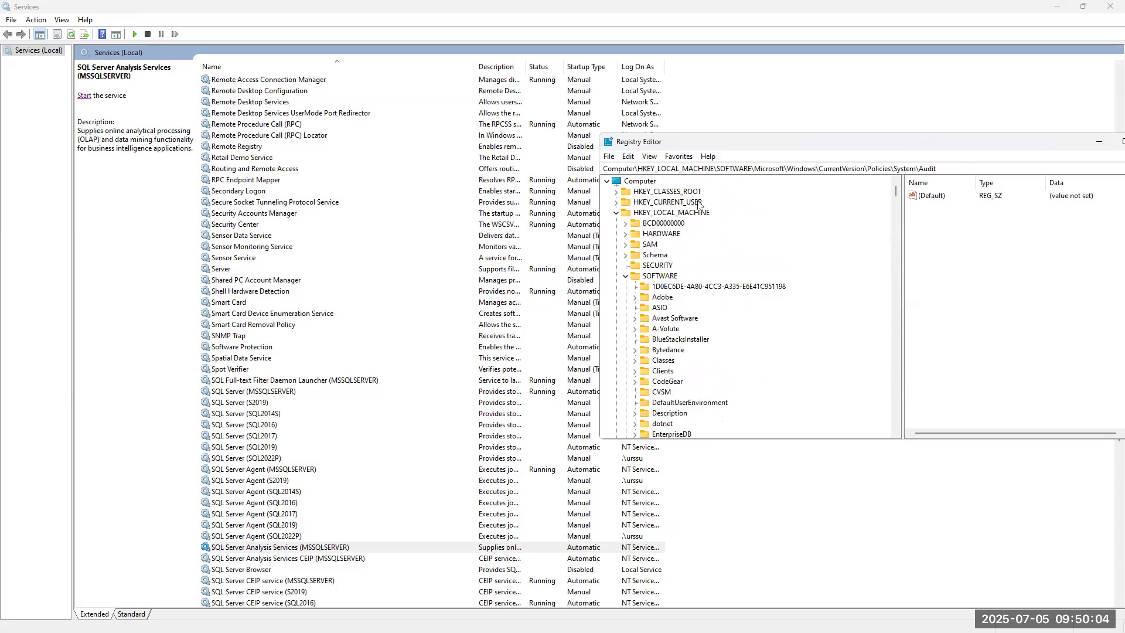
right_click(638, 197)
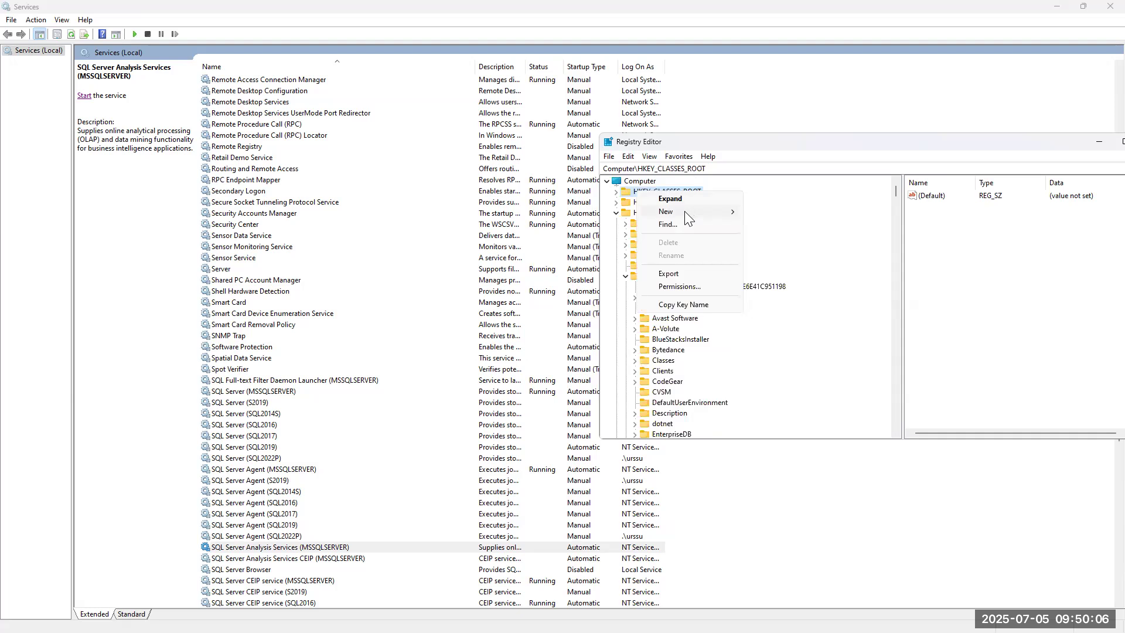
left_click(677, 224)
type("SA")
key("BackSpace")
key("BackSpace")
type("SA")
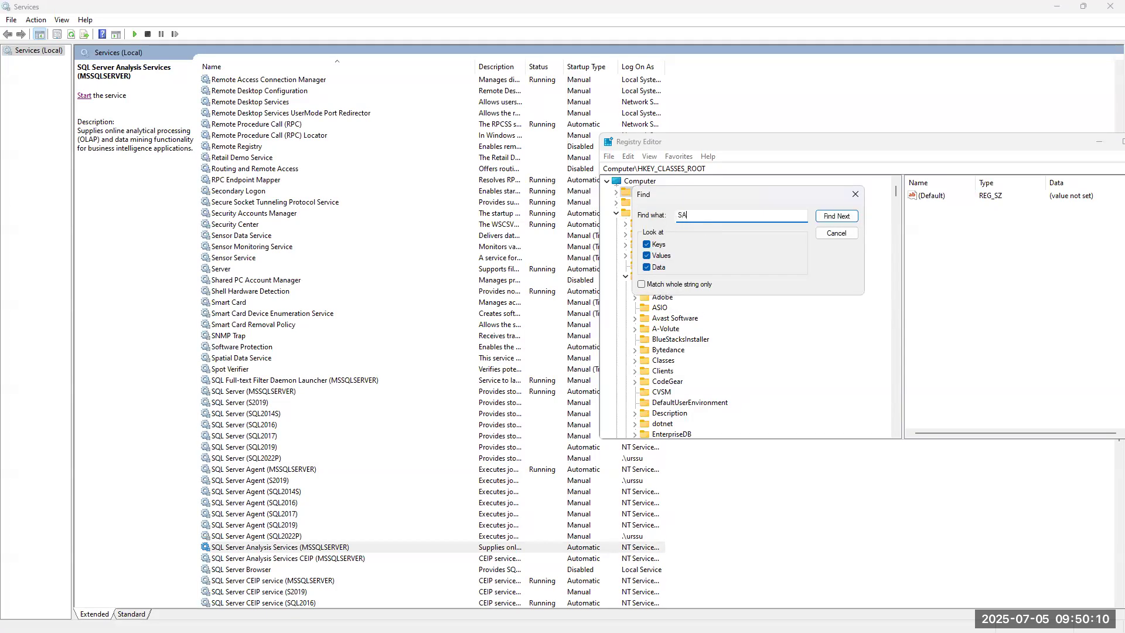
type("AS")
key("BackSpace")
key("BackSpace")
type("SAS")
left_click(836, 216)
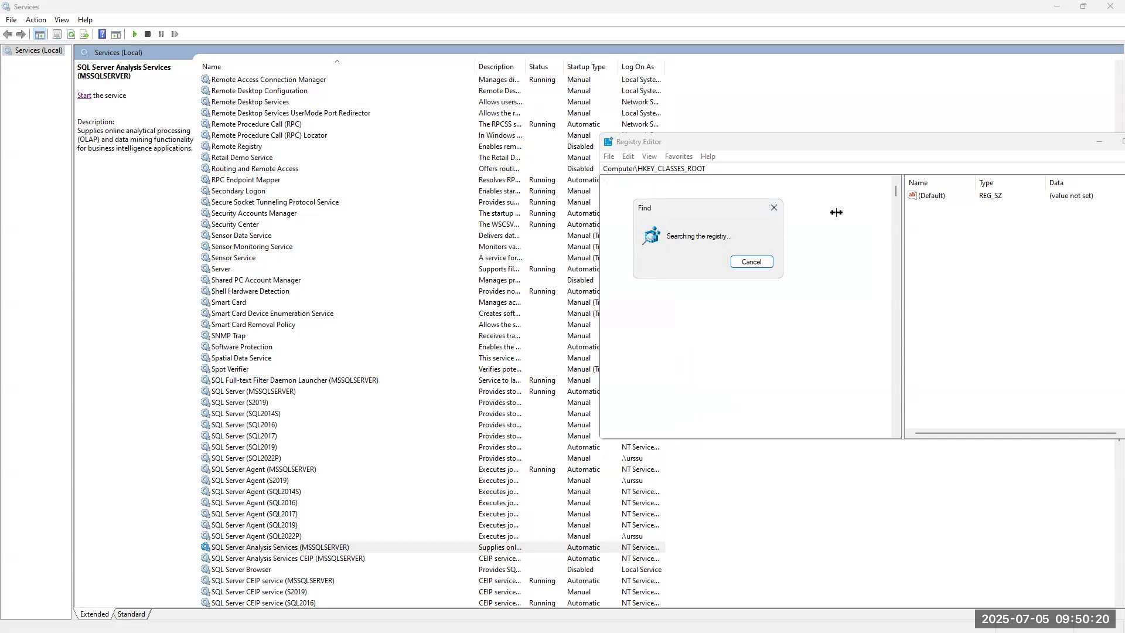
left_click(942, 198)
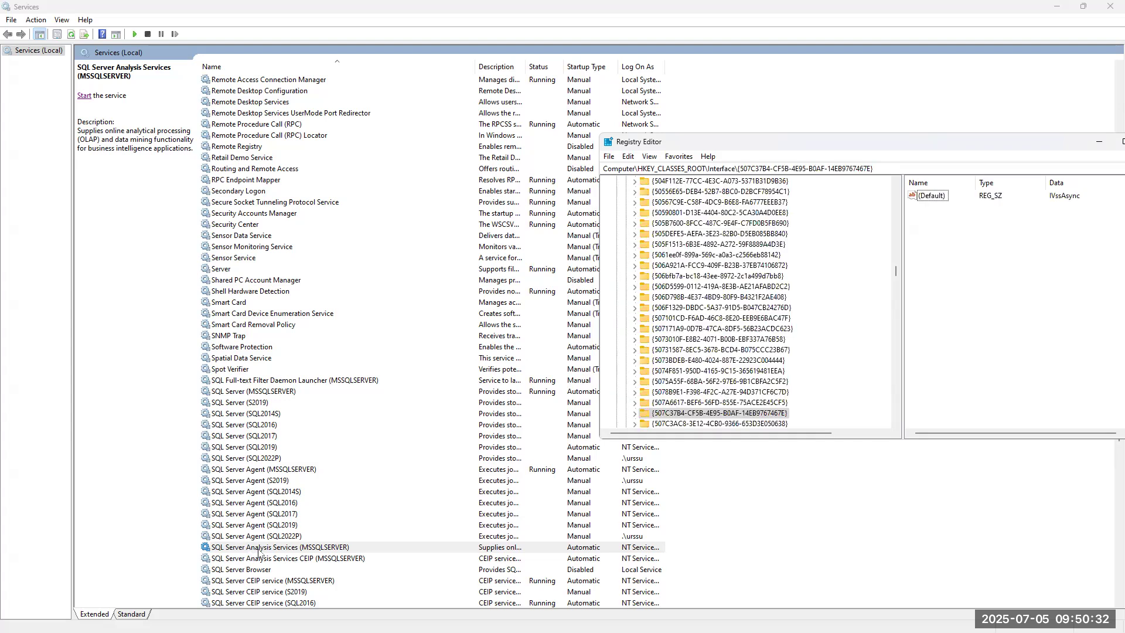
left_click_drag(896, 271, 900, 186)
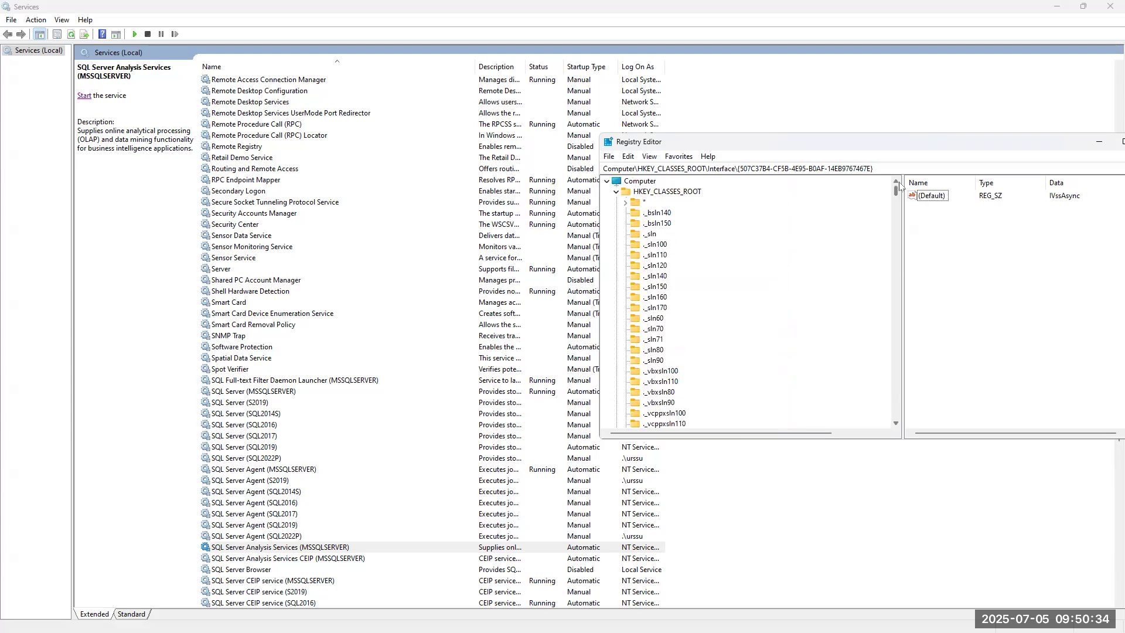
- Browse the first keys under HKEY_CLASSES_ROOT, including ._bsln140, ._sln and ._sln100, with Registry Editor placed over the services list
left_click(662, 213)
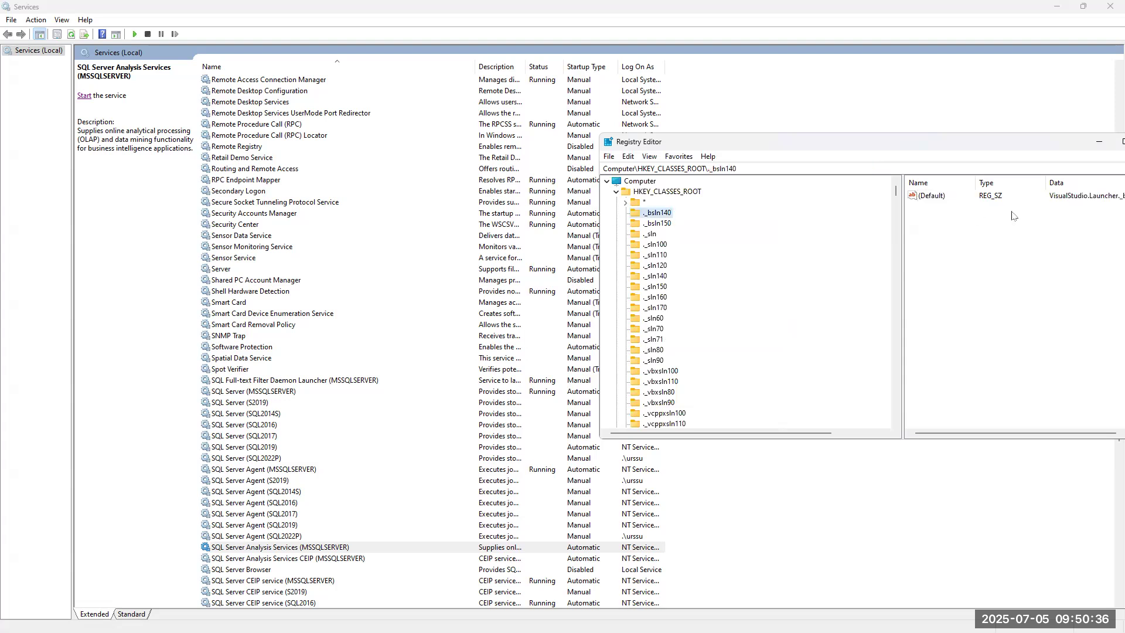
left_click_drag(783, 146, 540, 144)
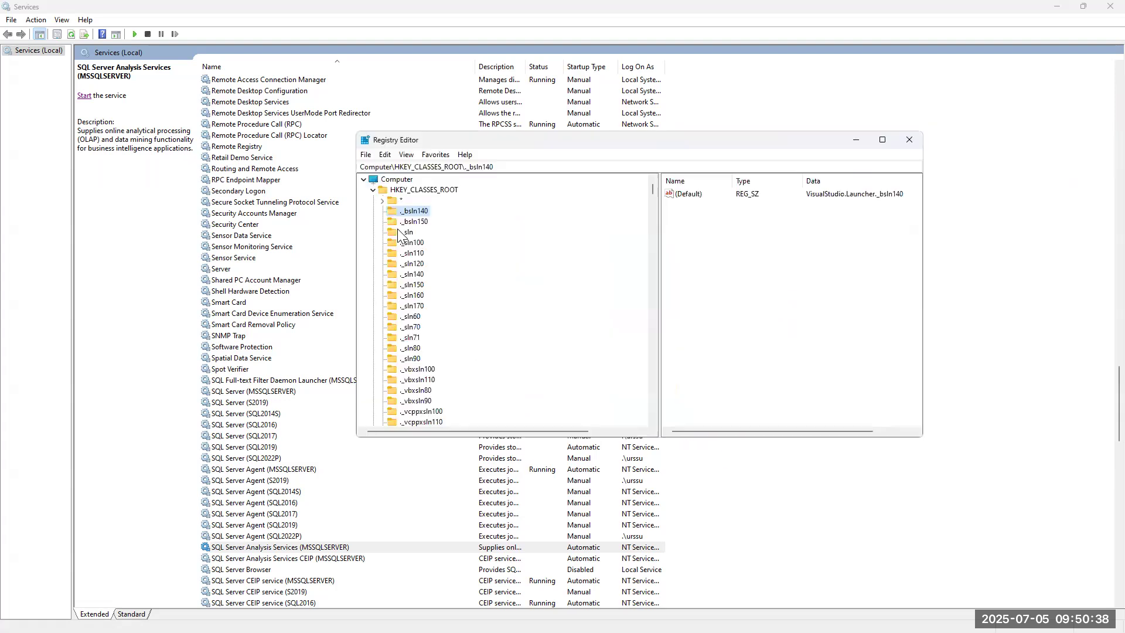
left_click(408, 232)
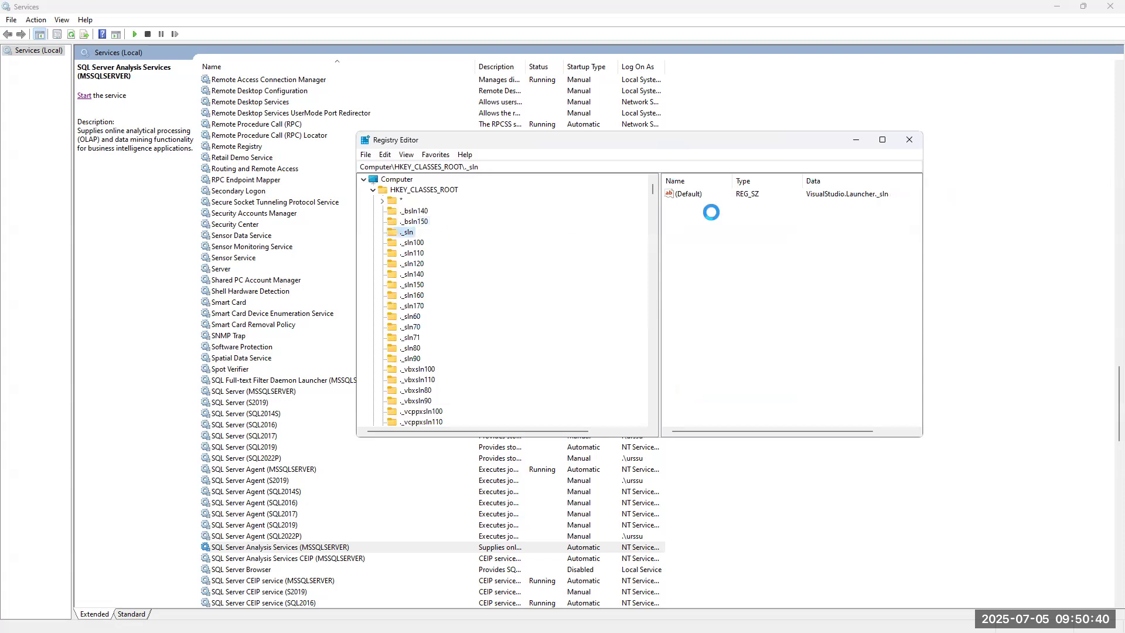
left_click(412, 243)
scroll(396, 333, "down", 5)
scroll(396, 333, "down", 10)
- Inspect the PersistentHandler key under .386 and the OpenWithProgids and ShellEx subkeys under .3fr, including the ShellEx handler's default value
left_click(382, 253)
left_click(434, 264)
left_click(383, 274)
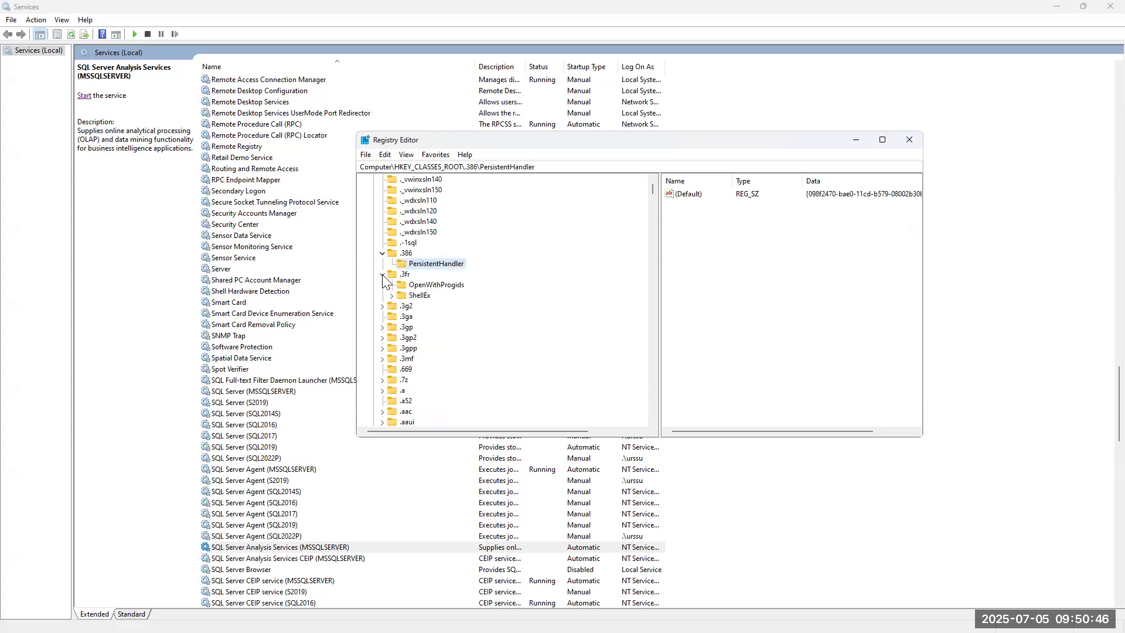
left_click(431, 286)
left_click(391, 296)
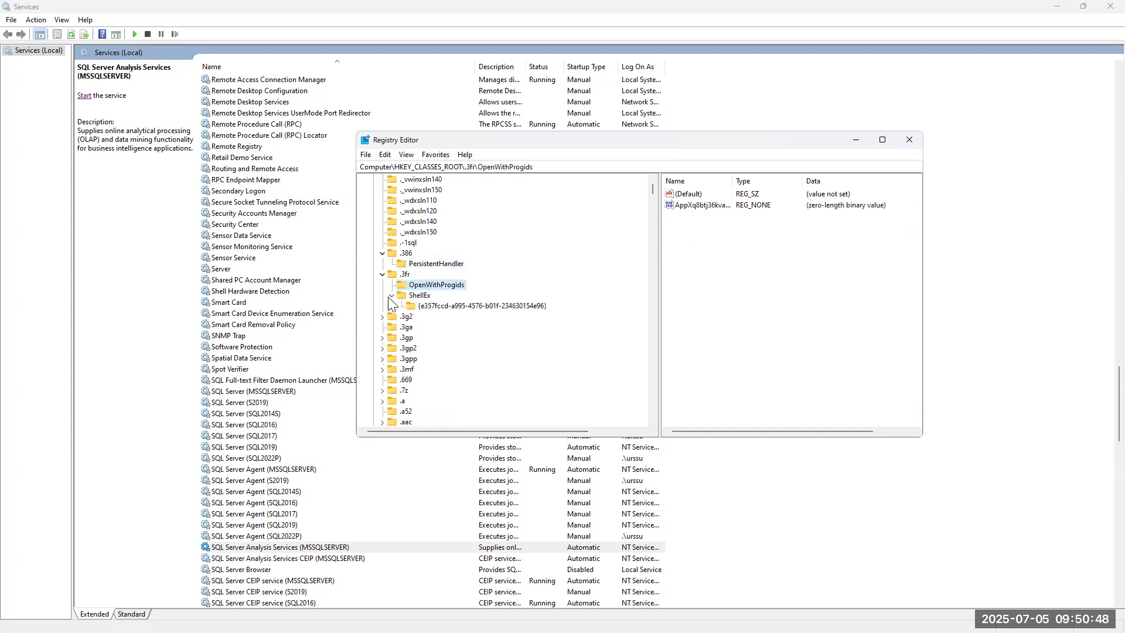
left_click(452, 306)
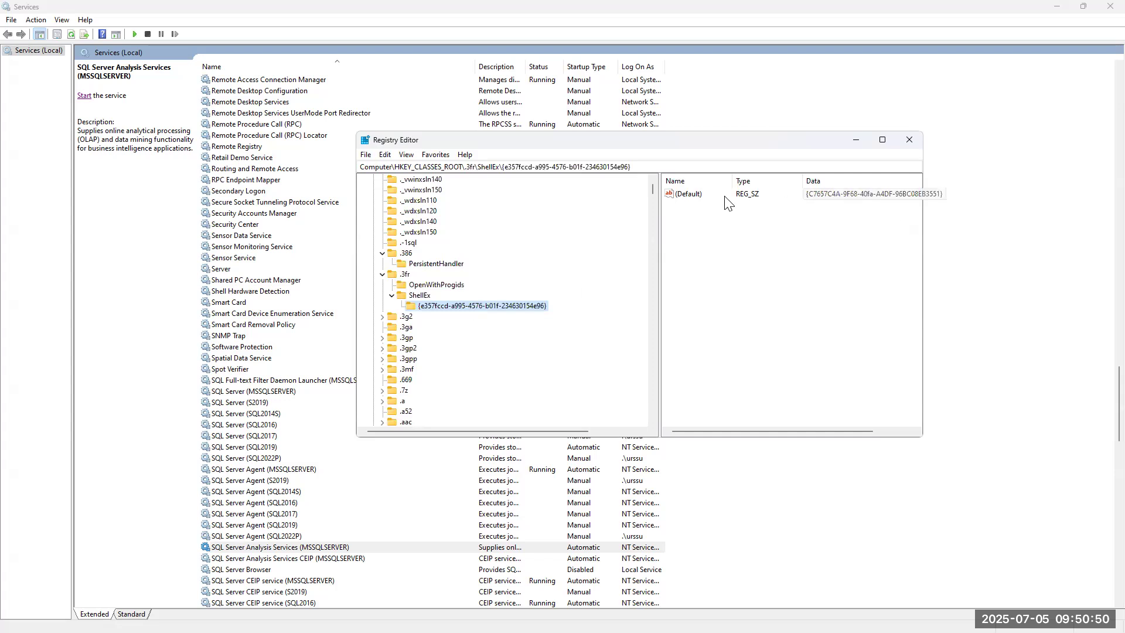
right_click(679, 198)
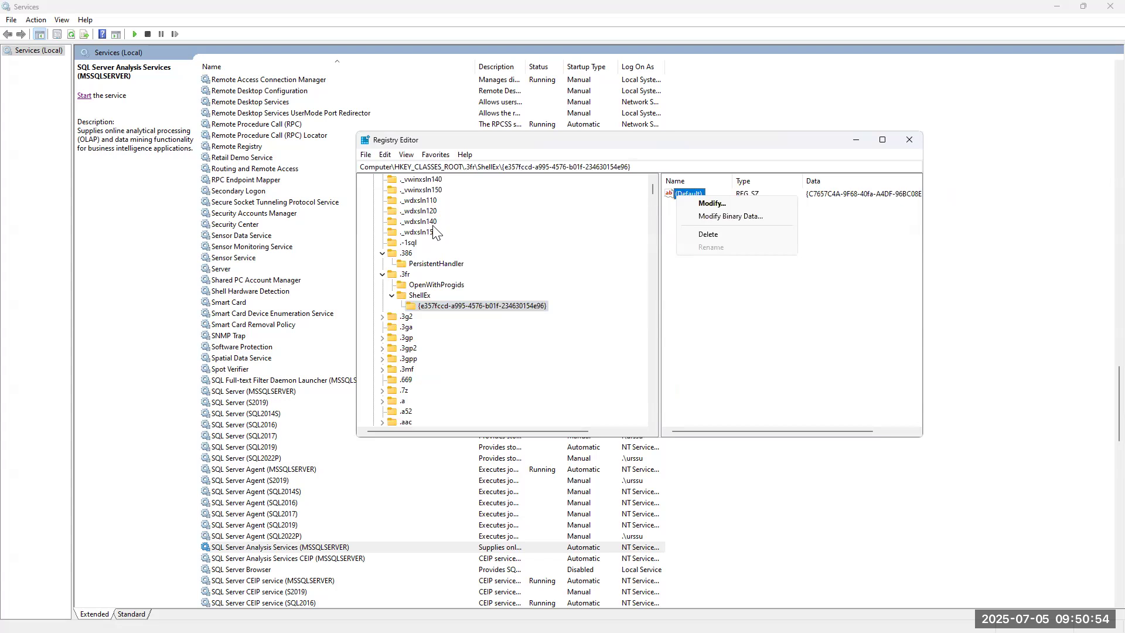
left_click(656, 195)
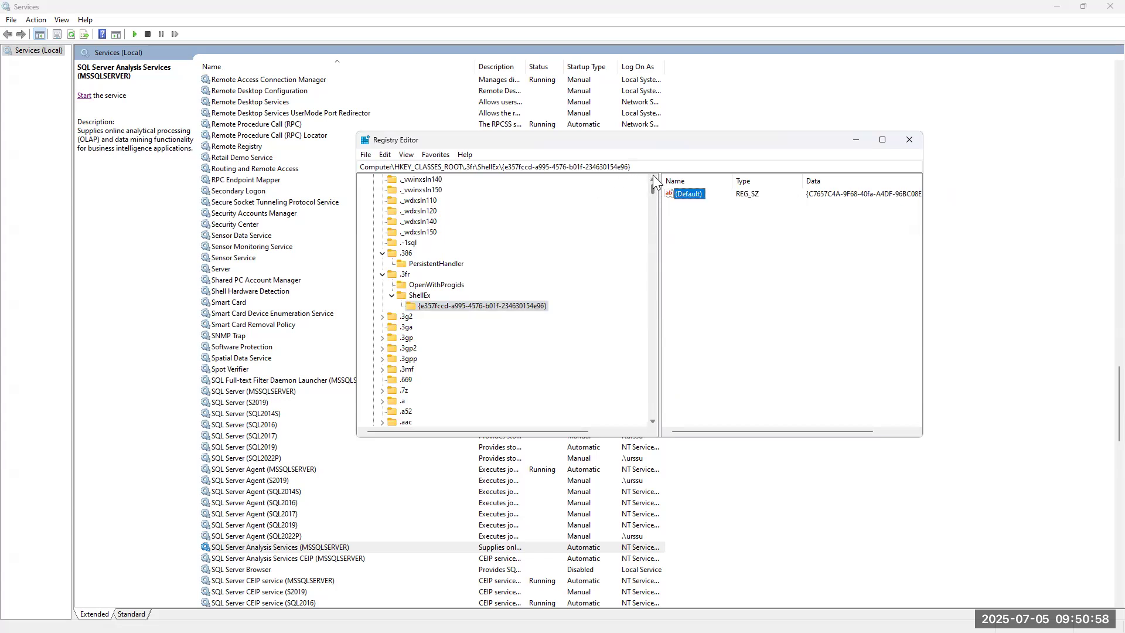
- Collapse HKEY_CLASSES_ROOT and HKEY_LOCAL_MACHINE in the registry tree and close Registry Editor
scroll(638, 196, "up", 6)
scroll(398, 208, "up", 8)
left_click(382, 191)
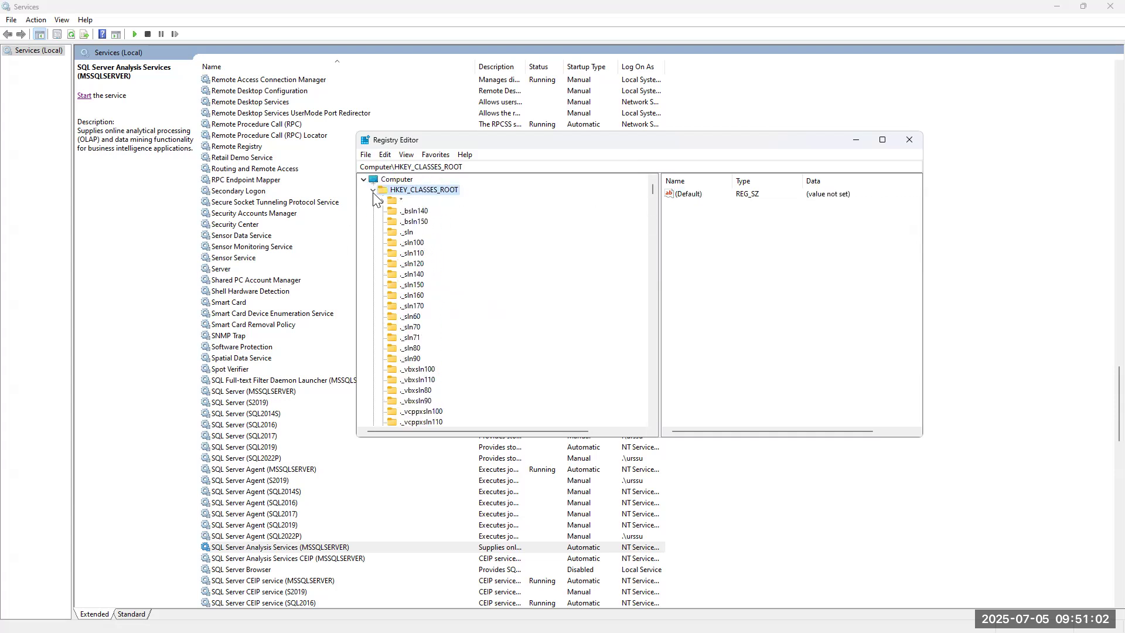
left_click(373, 189)
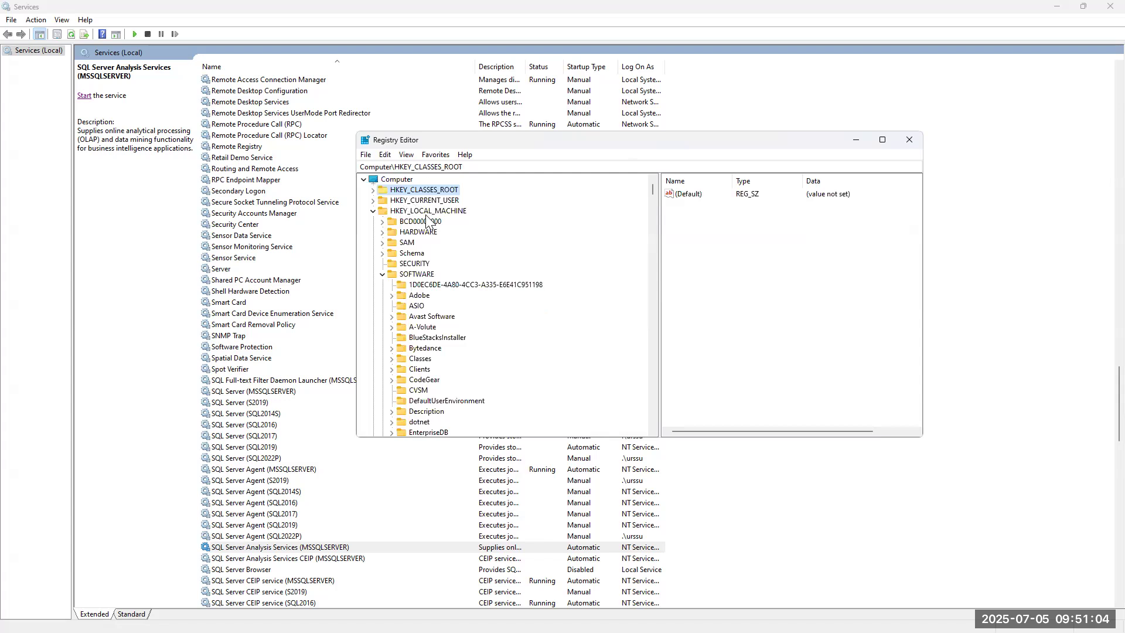
left_click(372, 211)
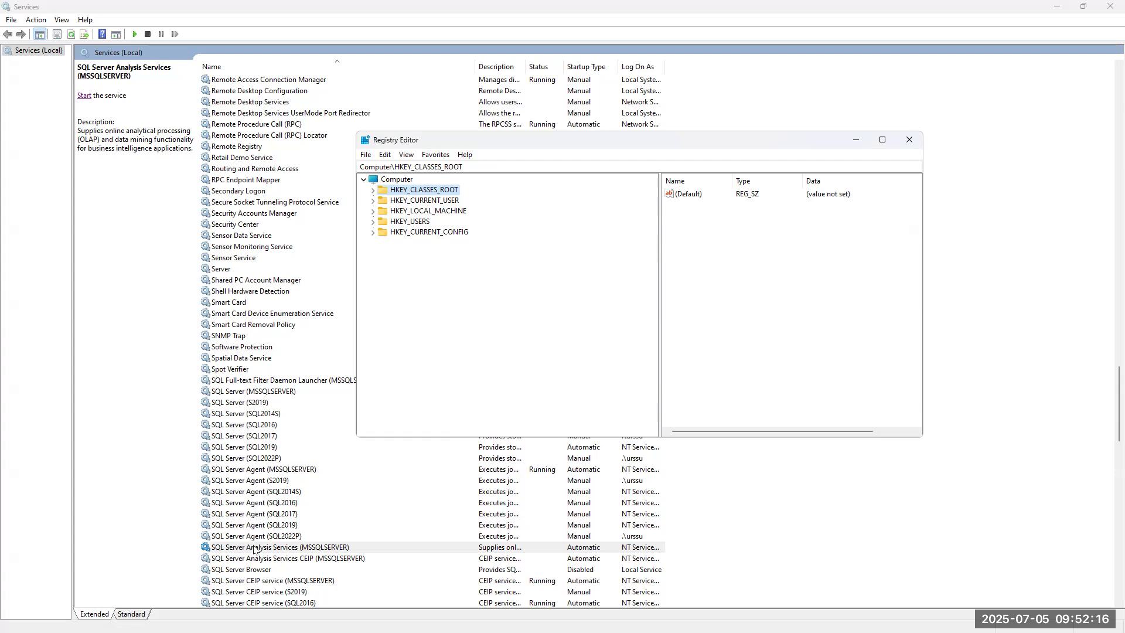
left_click(907, 140)
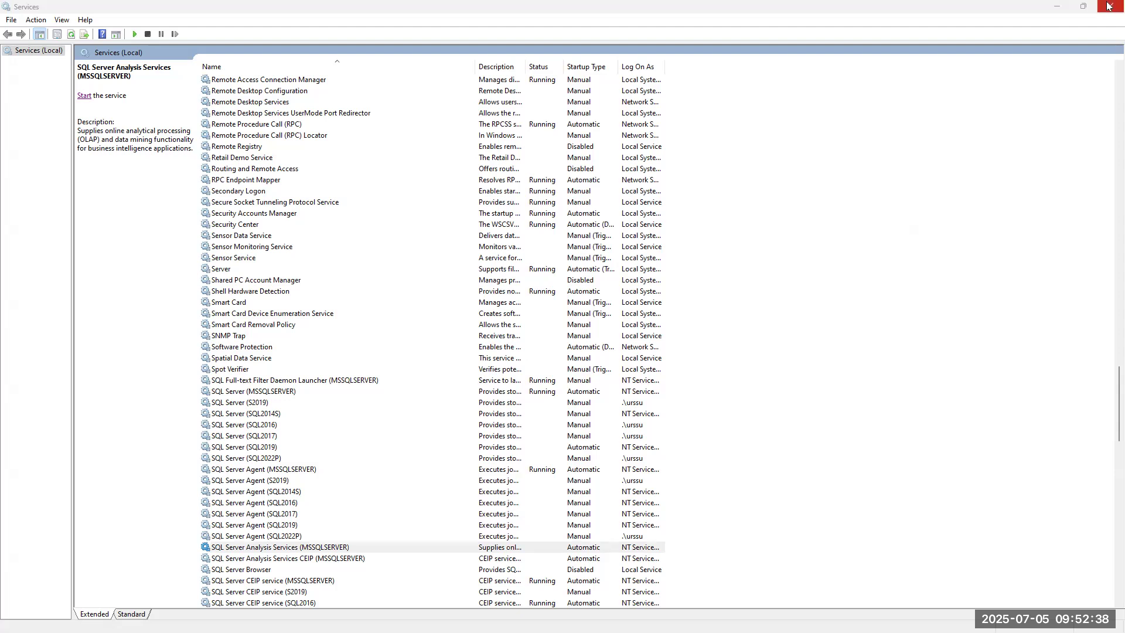
- Minimize Services, close the Developer Command Prompt, and review the Installation Errors page in OneNote before minimizing it
left_click(1059, 11)
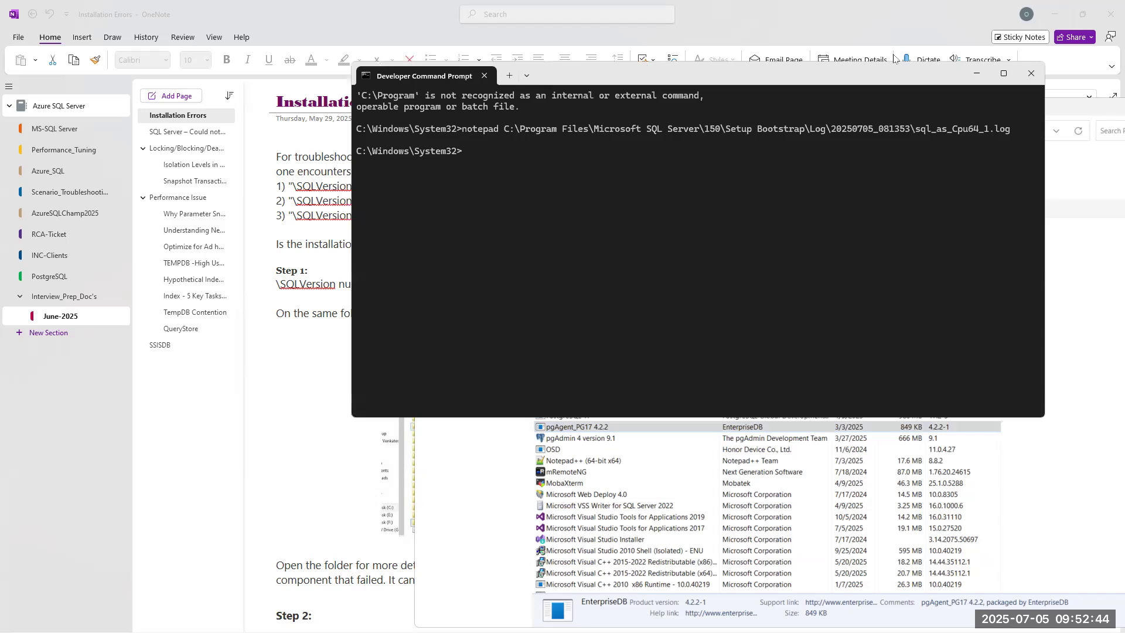
left_click(1020, 75)
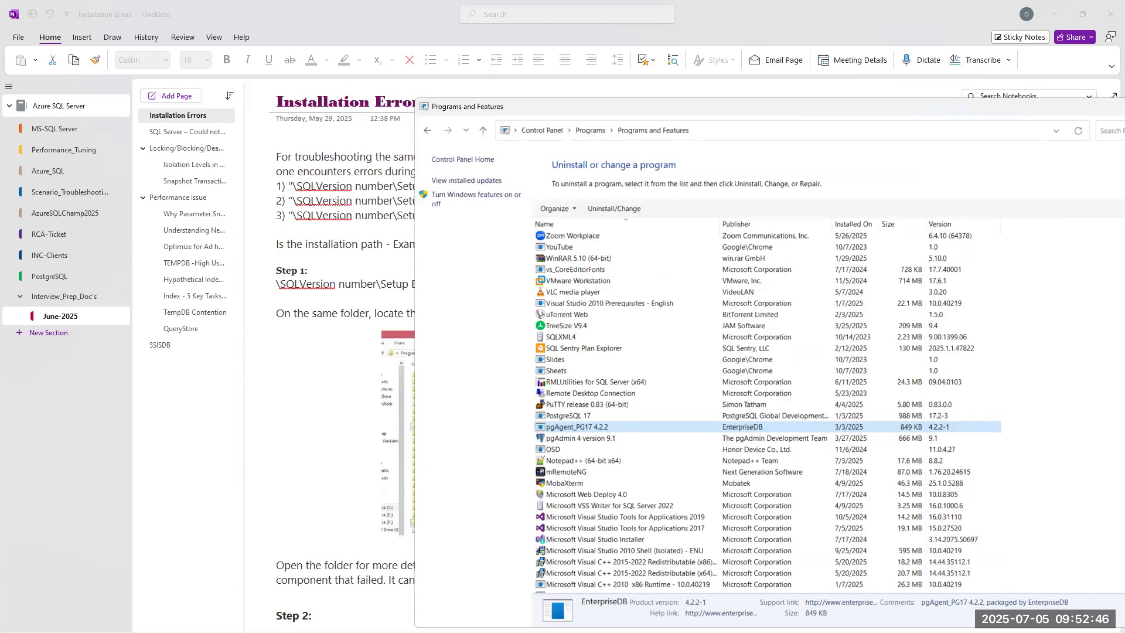
left_click(319, 429)
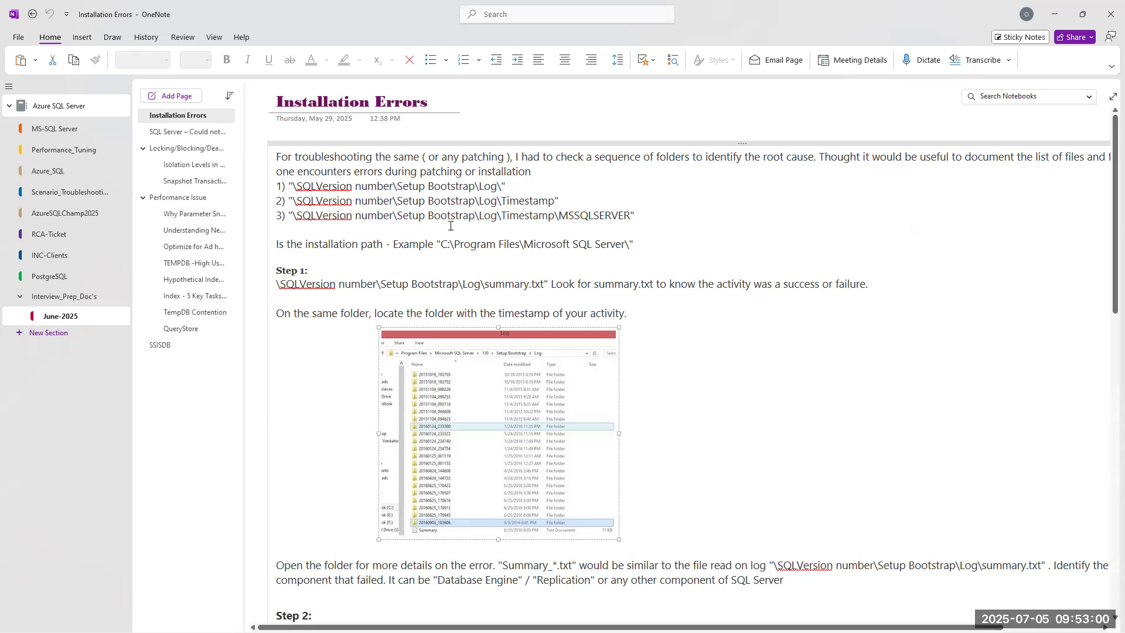
left_click(1053, 14)
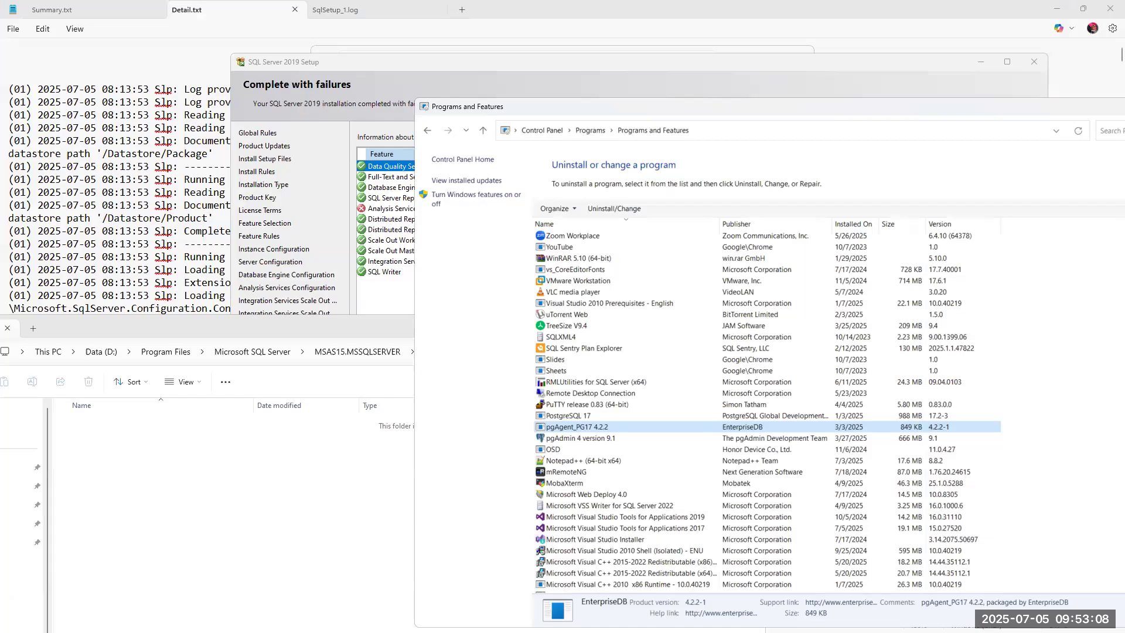
- Switch to Batch#45-Running_Notes.txt in Notepad++ and look over the available file commands and recent files
key("alt+Tab")
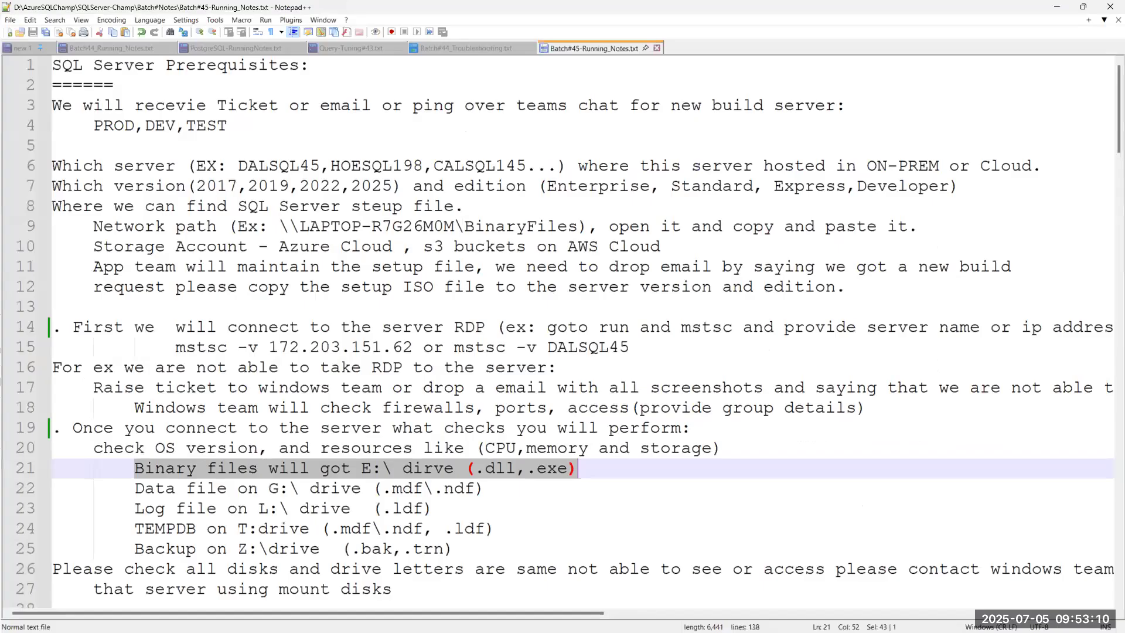
left_click(9, 21)
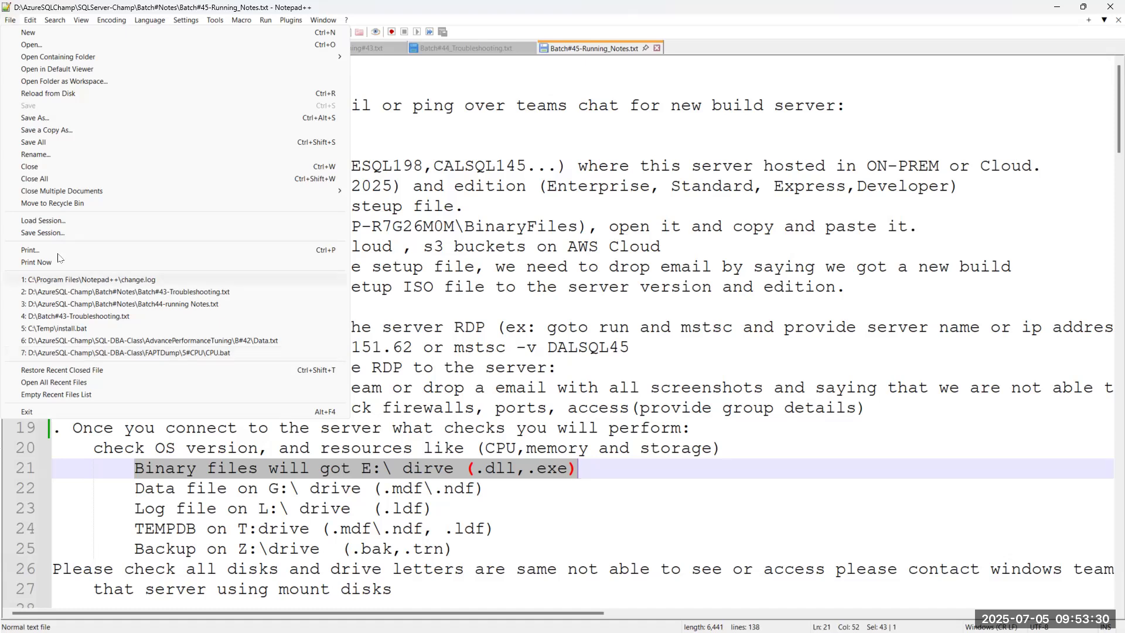
mouse_move(257, 63)
left_click(704, 247)
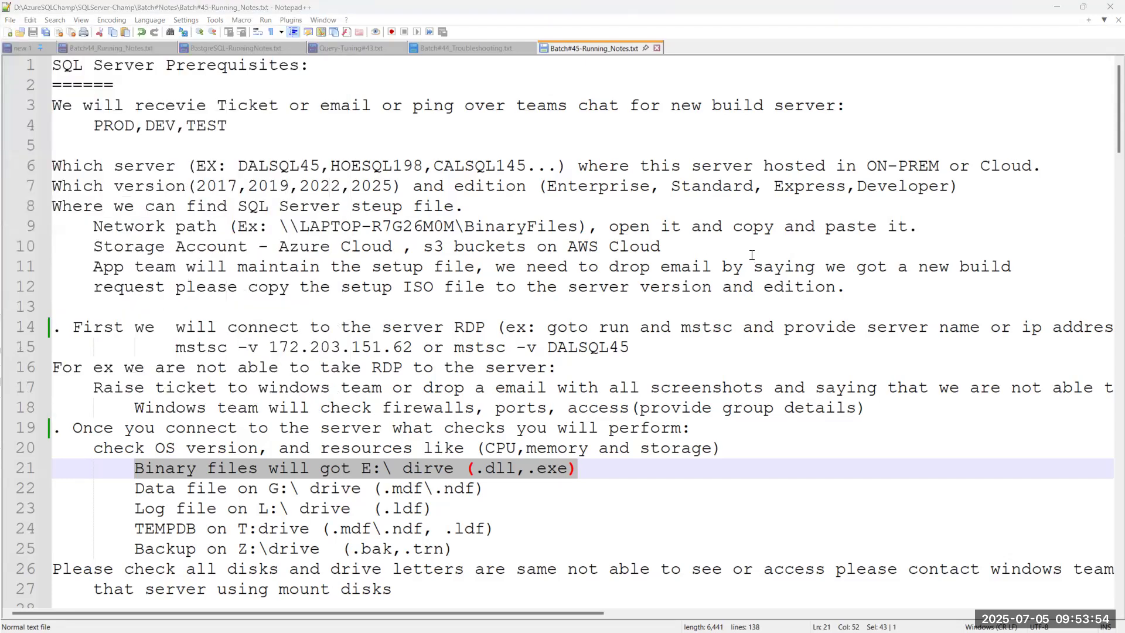
- Switch to VMware Workstation and power on the Node1 virtual machine
key("alt+Tab")
left_click(47, 93)
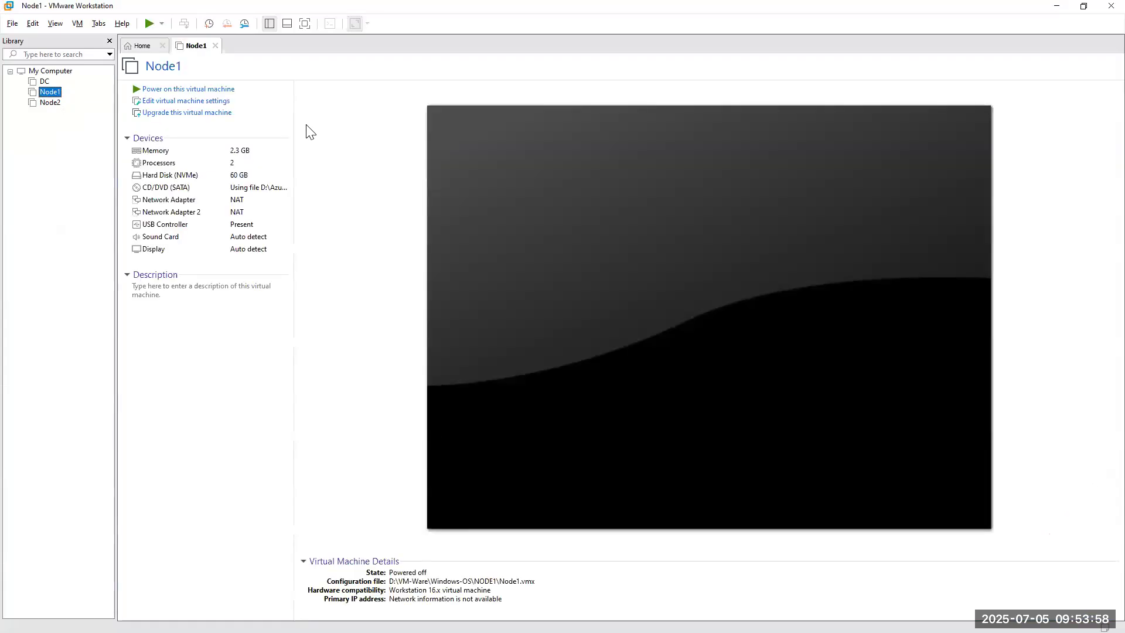
left_click(179, 88)
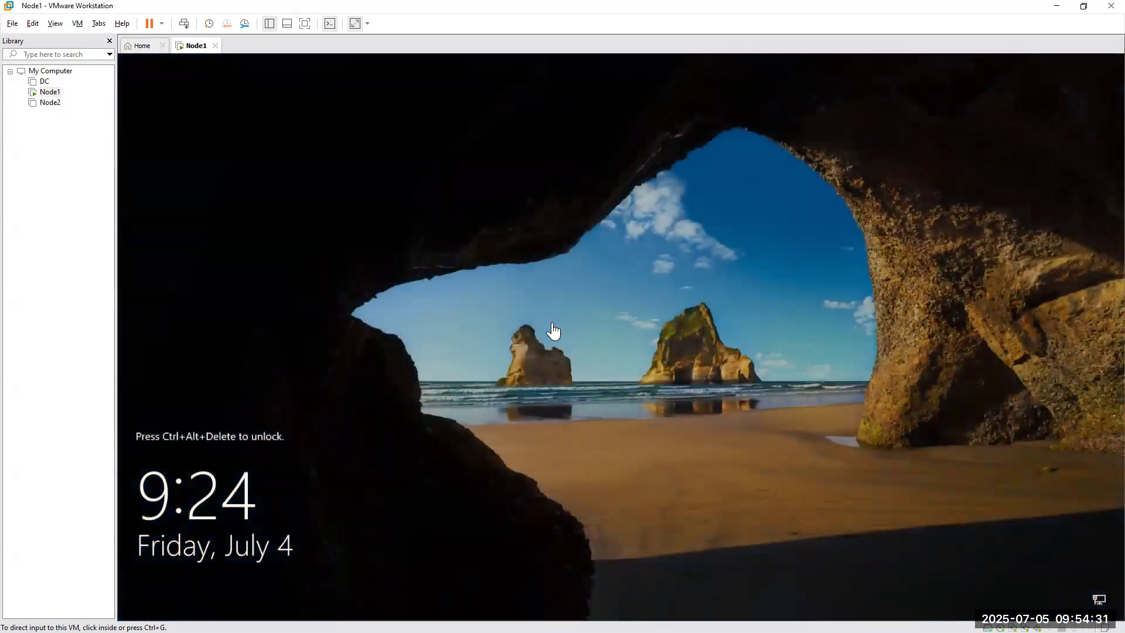
- Unlock the Node1 virtual machine with Ctrl+Alt+Del and sign in as the domain administrator by entering the account password
left_click(537, 418)
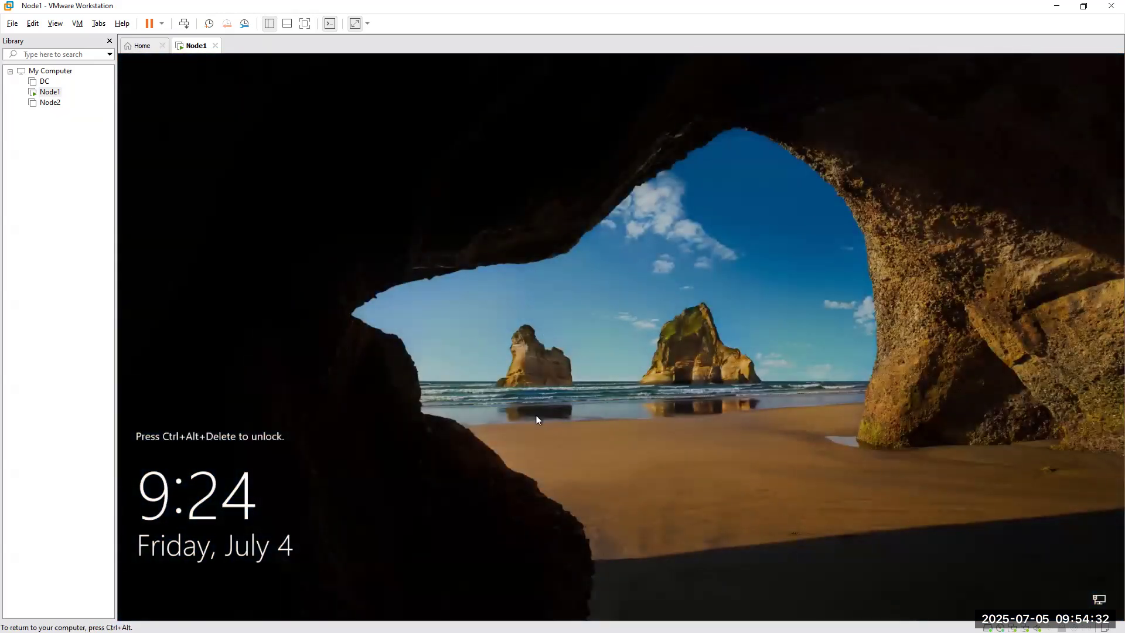
key("ctrl+alt")
left_click(80, 23)
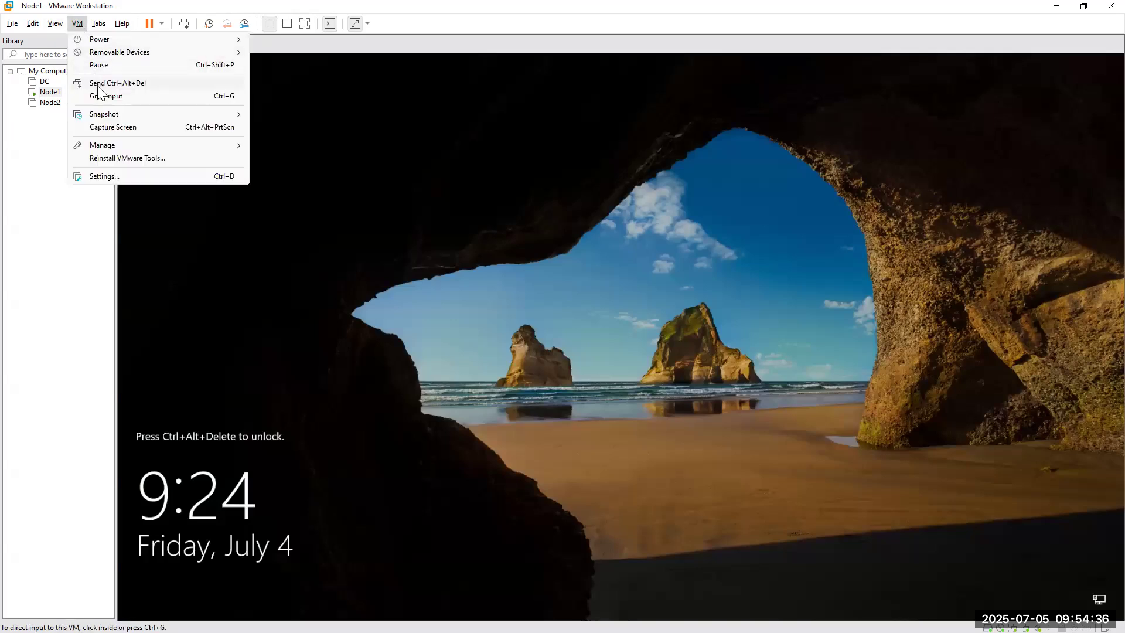
left_click(99, 83)
left_click(579, 387)
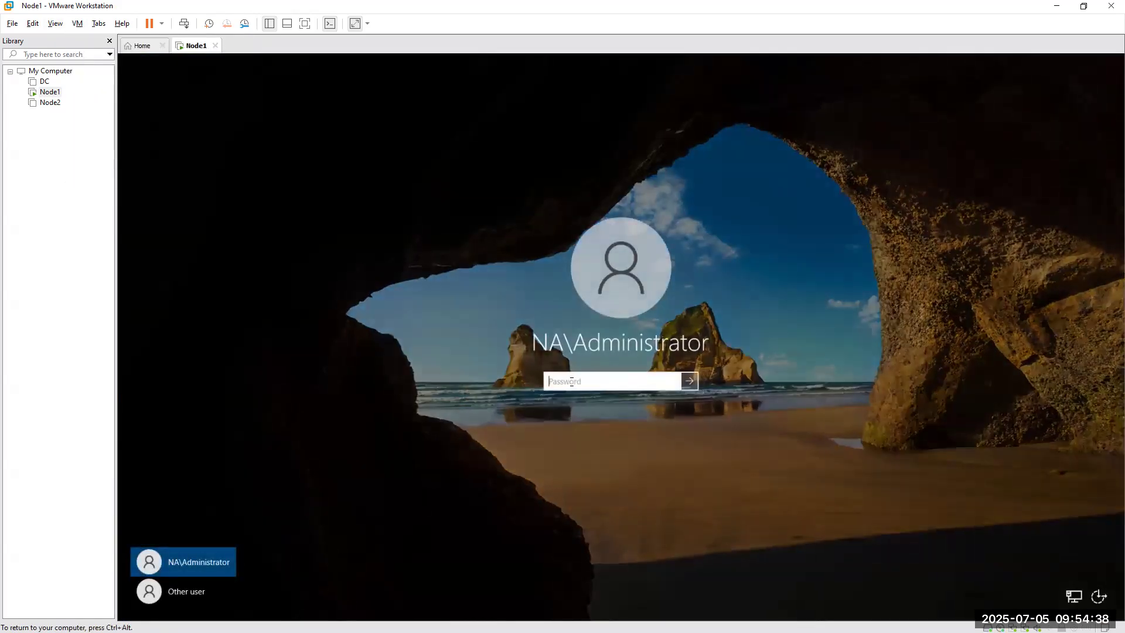
type("••••••••••••")
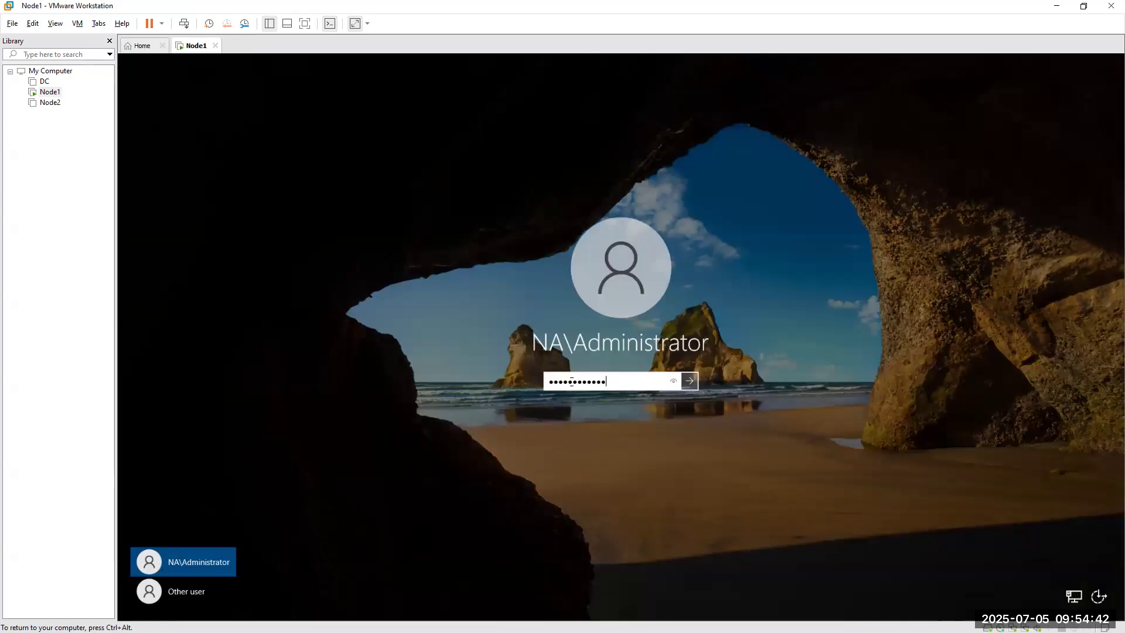
key("Return")
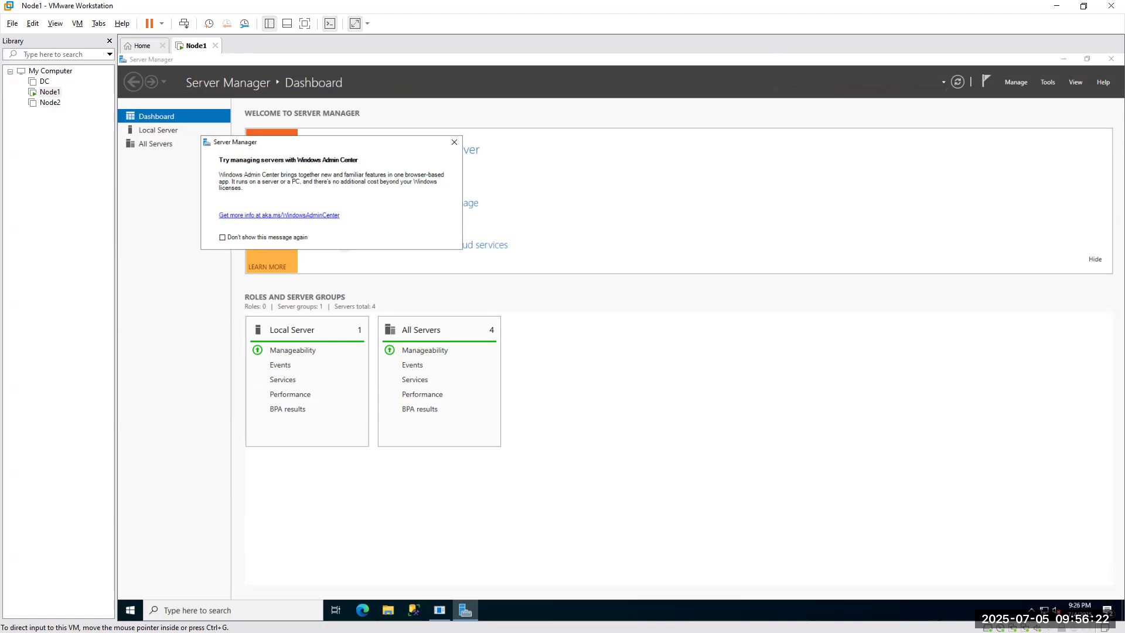
- Switch to Chrome, open the AzureSQLChamp/DBA_Scripts repository on GitHub, and open the script for finding currently executing queries, blocking, waits and CPU
key("alt+Tab")
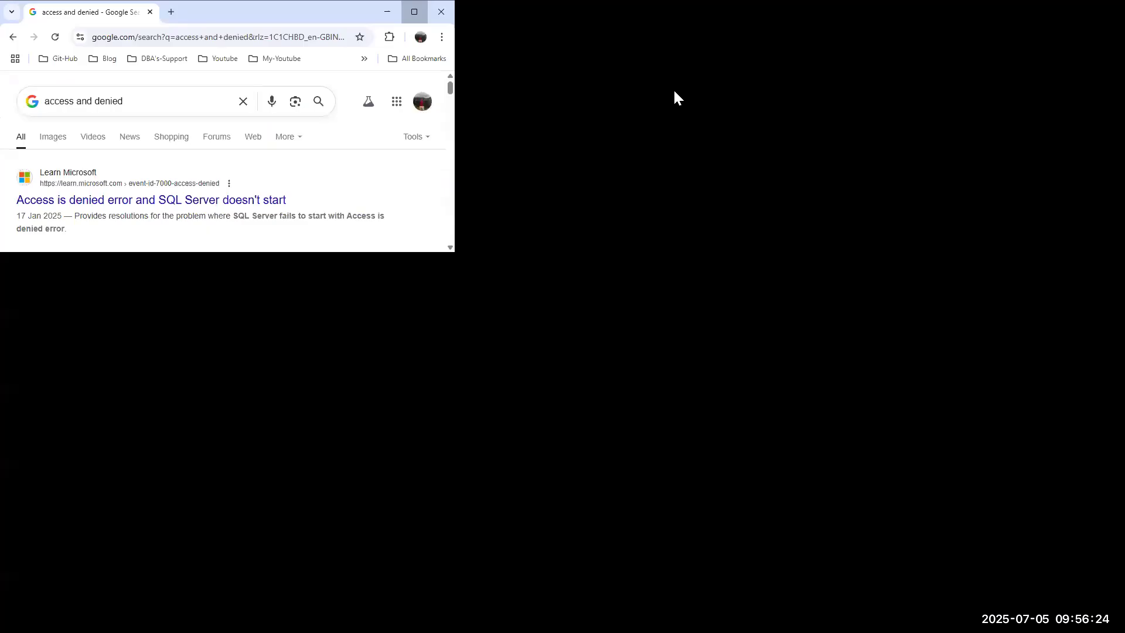
left_click(59, 58)
left_click(89, 83)
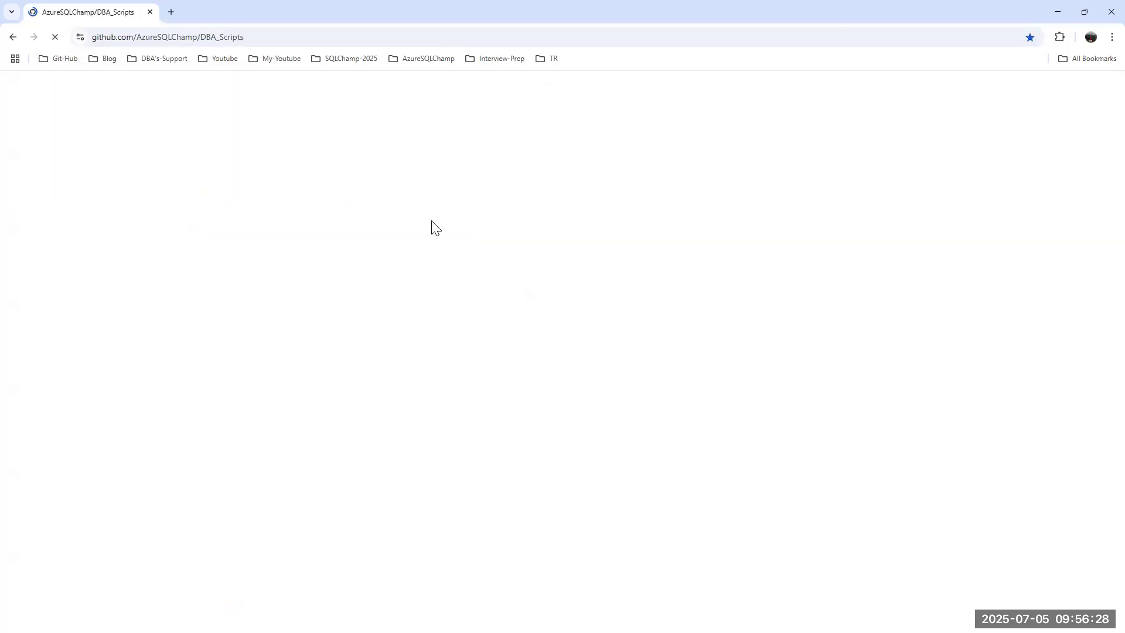
scroll(329, 369, "down", 2)
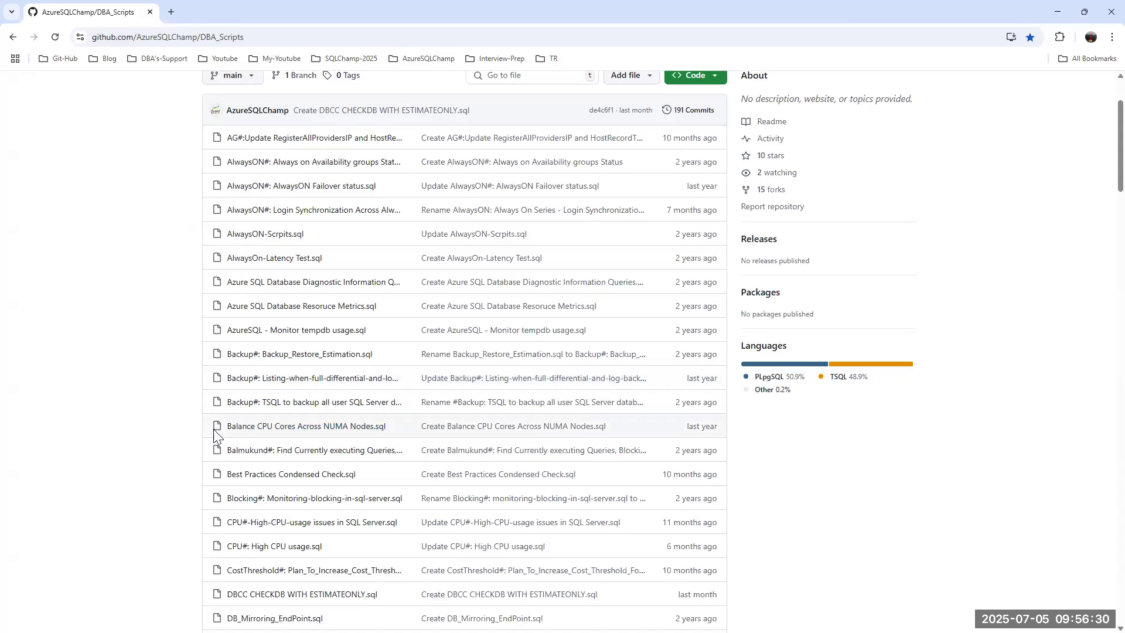
left_click(266, 431)
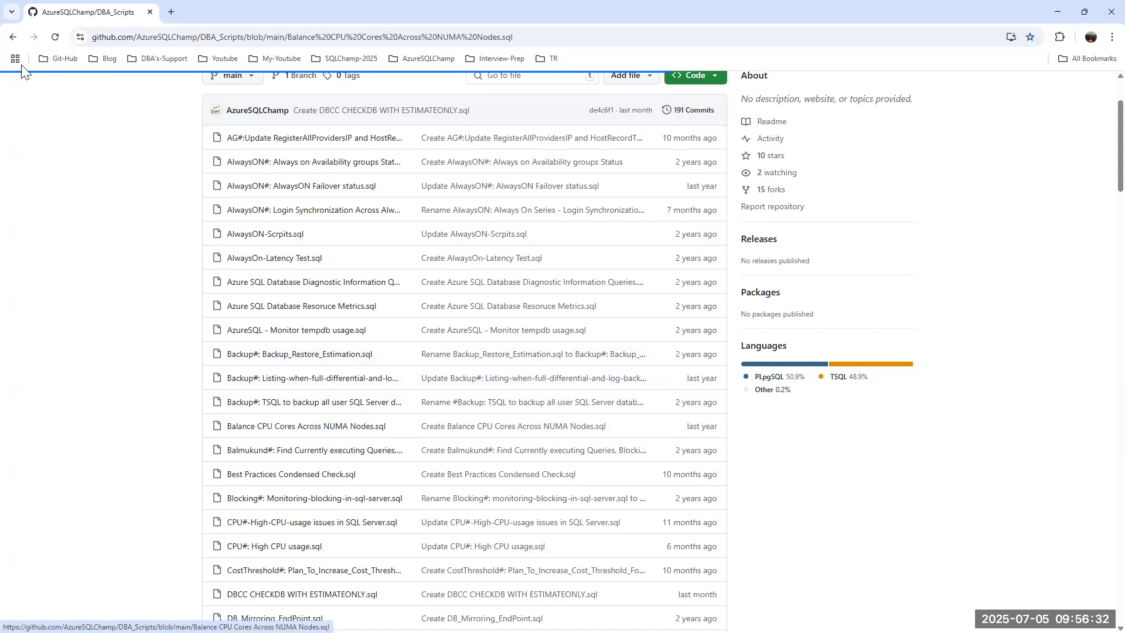
left_click(13, 37)
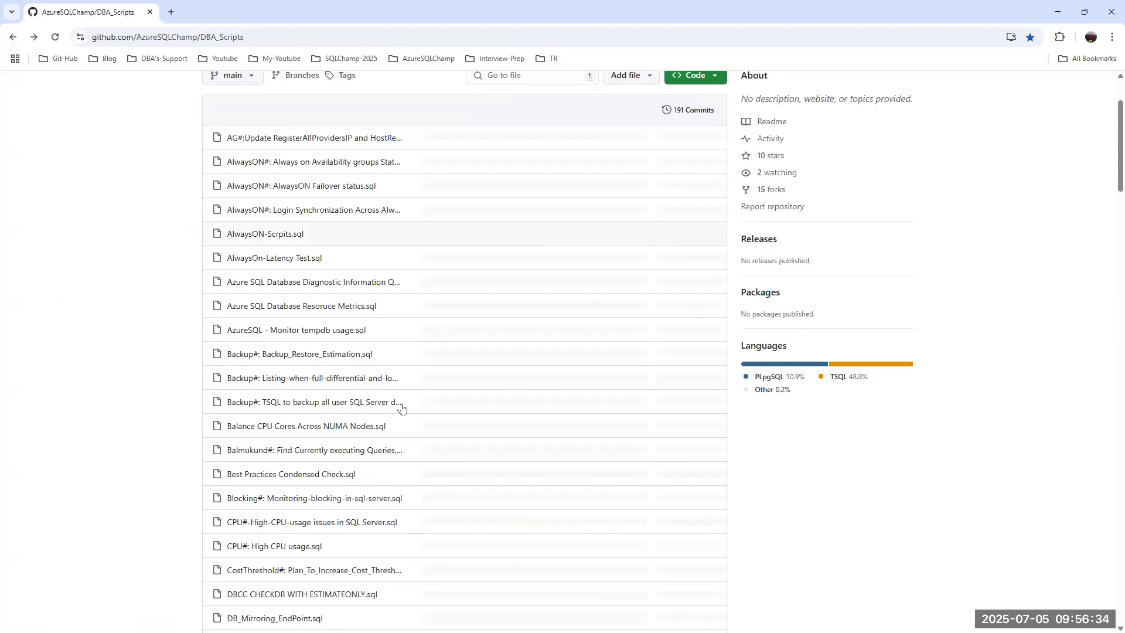
left_click(269, 443)
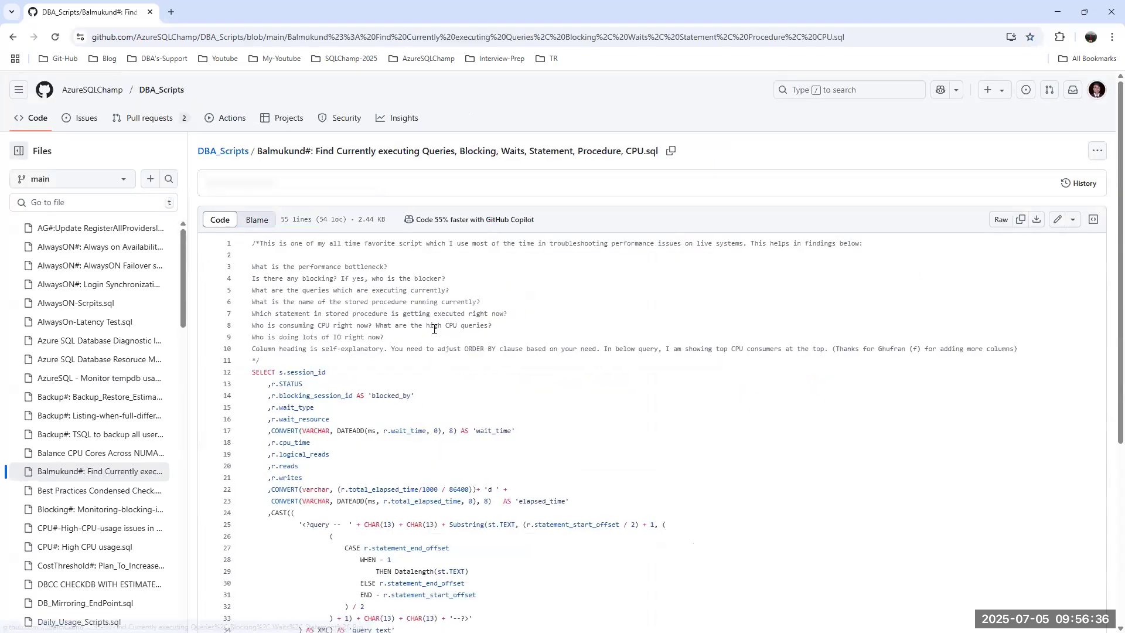
- Select the script's query without its opening comment, from SELECT s.session_id on line 12 to the end of line 55
scroll(332, 597, "down", 8)
left_click_drag(332, 597, 251, 143)
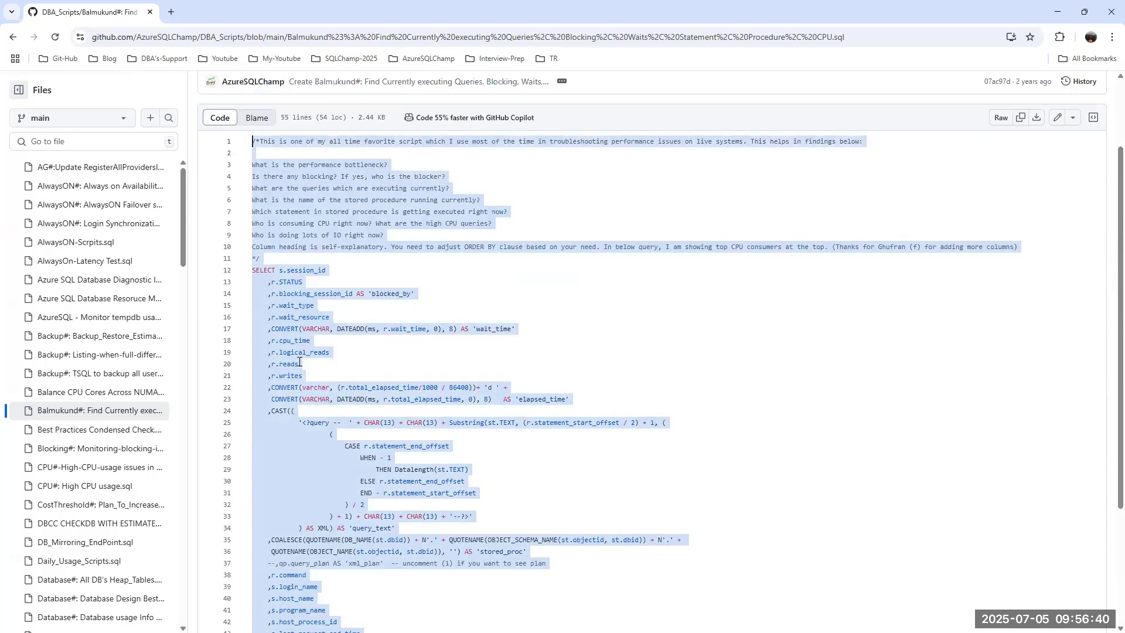
scroll(338, 339, "down", 3)
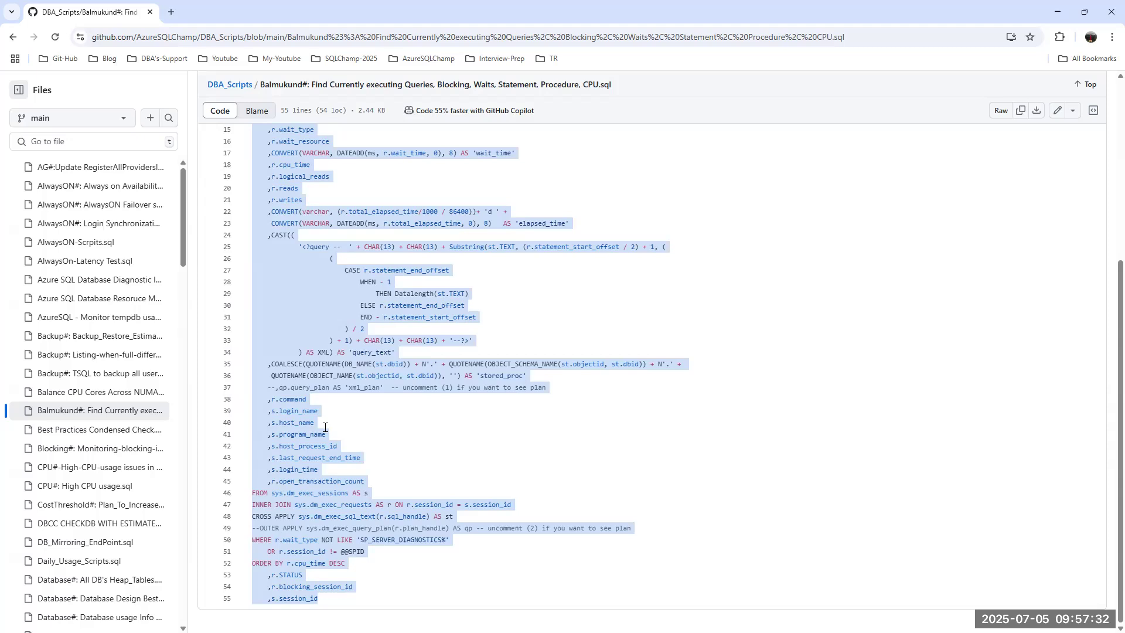
left_click(319, 598)
left_click_drag(319, 598, 254, 267)
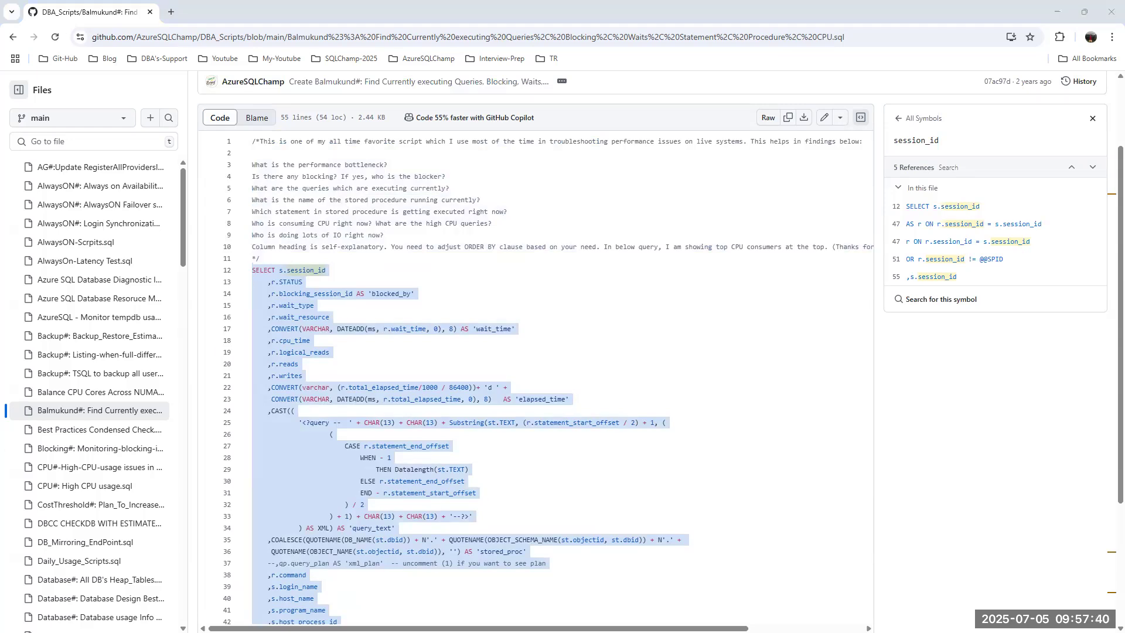
- Switch to the Node1 virtual machine in VMware Workstation, close Server Manager and dismiss the Shutdown Event Tracker without giving a reason
key("alt+Tab")
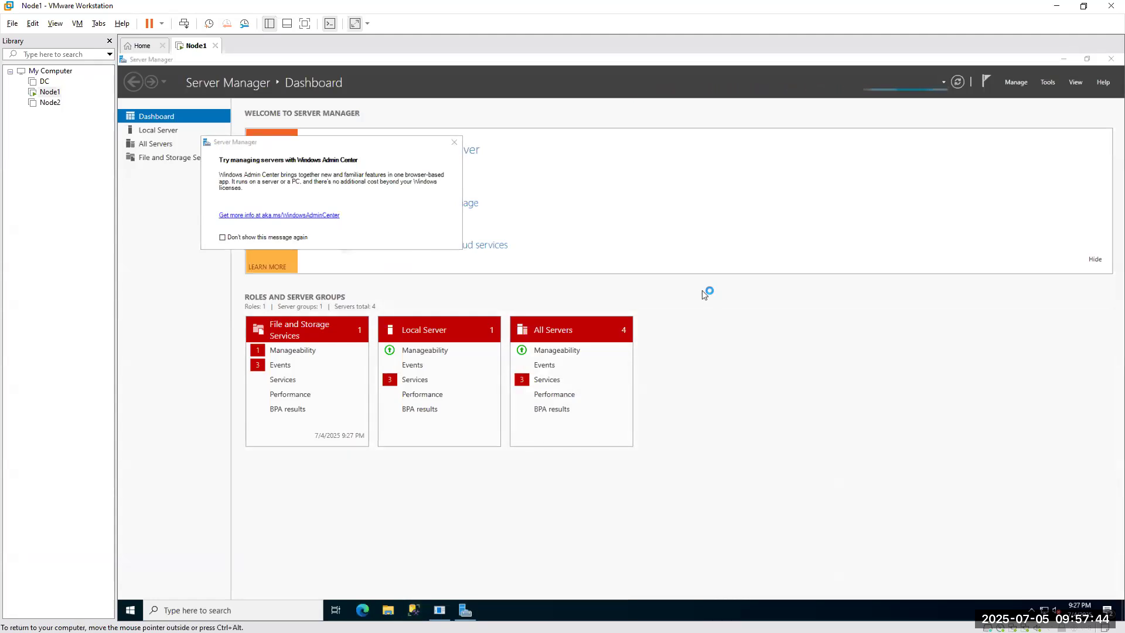
left_click(1111, 59)
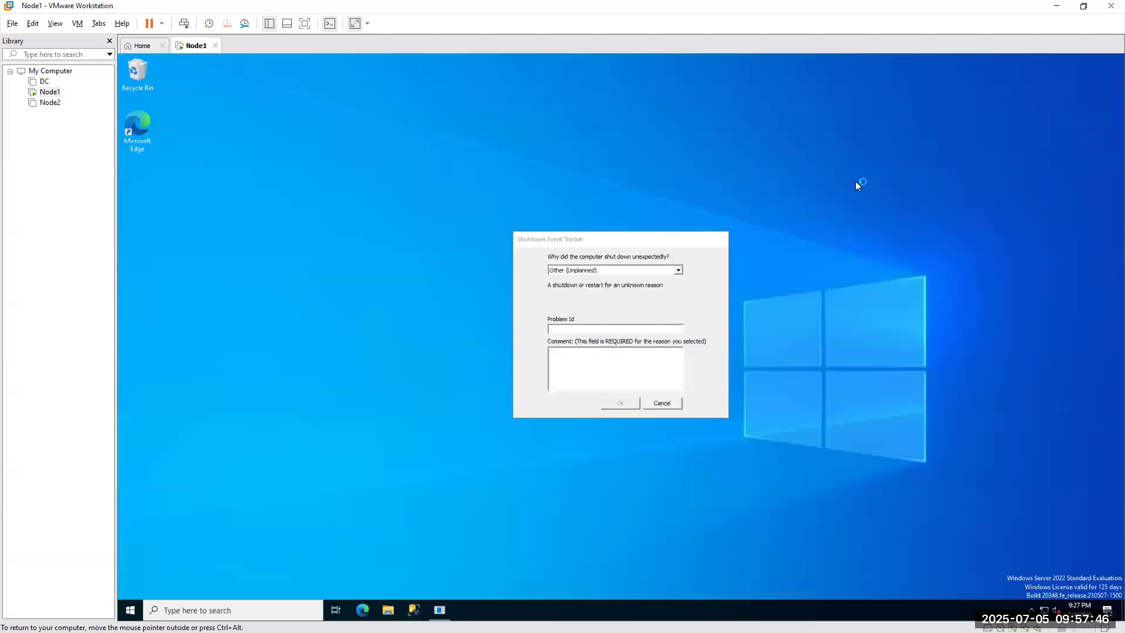
left_click(664, 404)
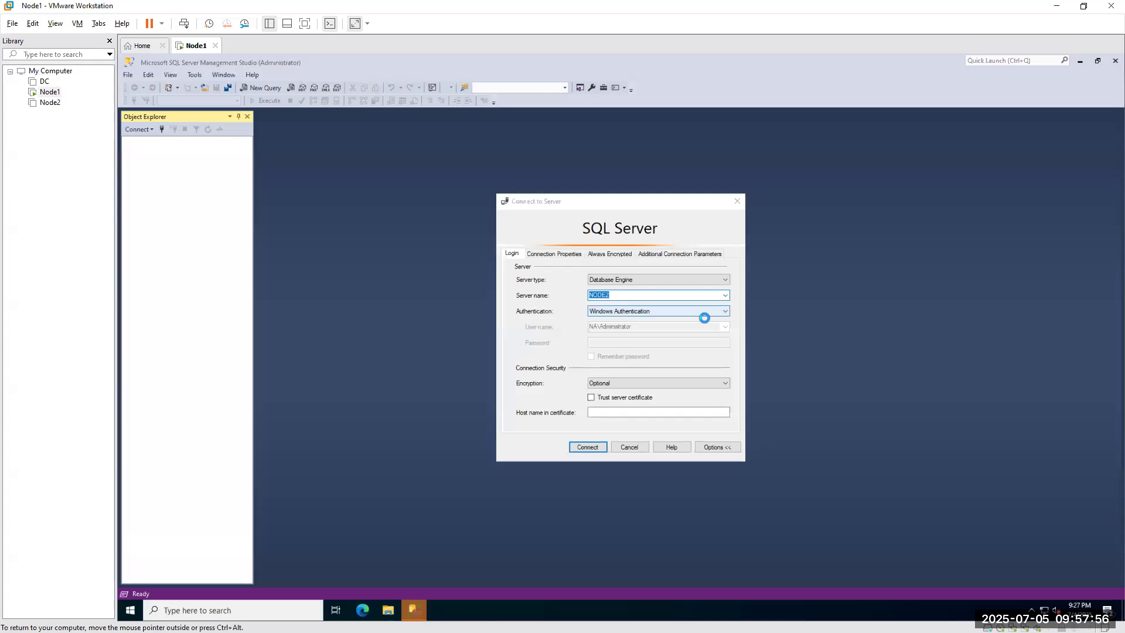
- Browse the local servers for the Database Engine instance NODE1, choose the connection's encryption option and connect to it
left_click(725, 295)
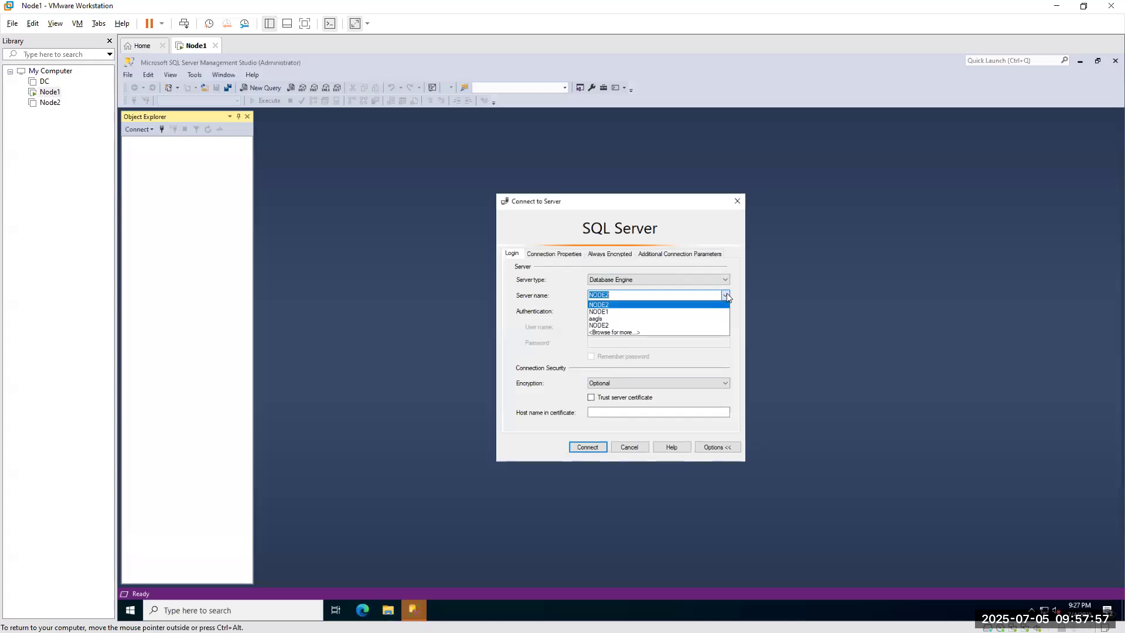
left_click(610, 334)
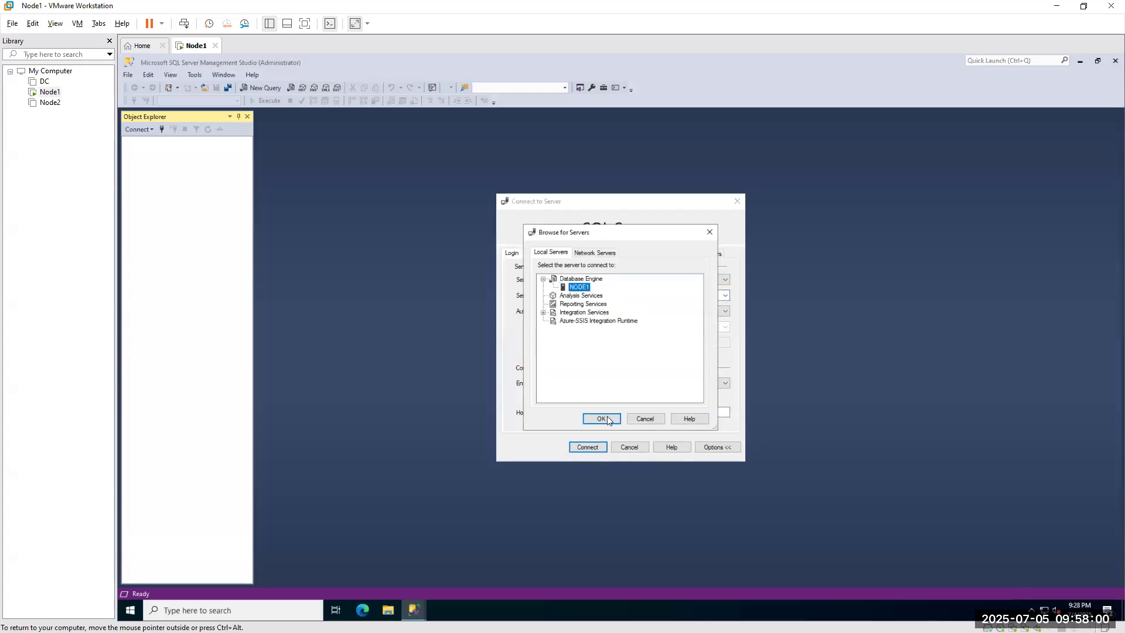
left_click(601, 418)
left_click(725, 383)
left_click(604, 401)
left_click(587, 446)
- Paste the copied session monitoring query into a new query window on NODE1 and execute it
left_click(267, 88)
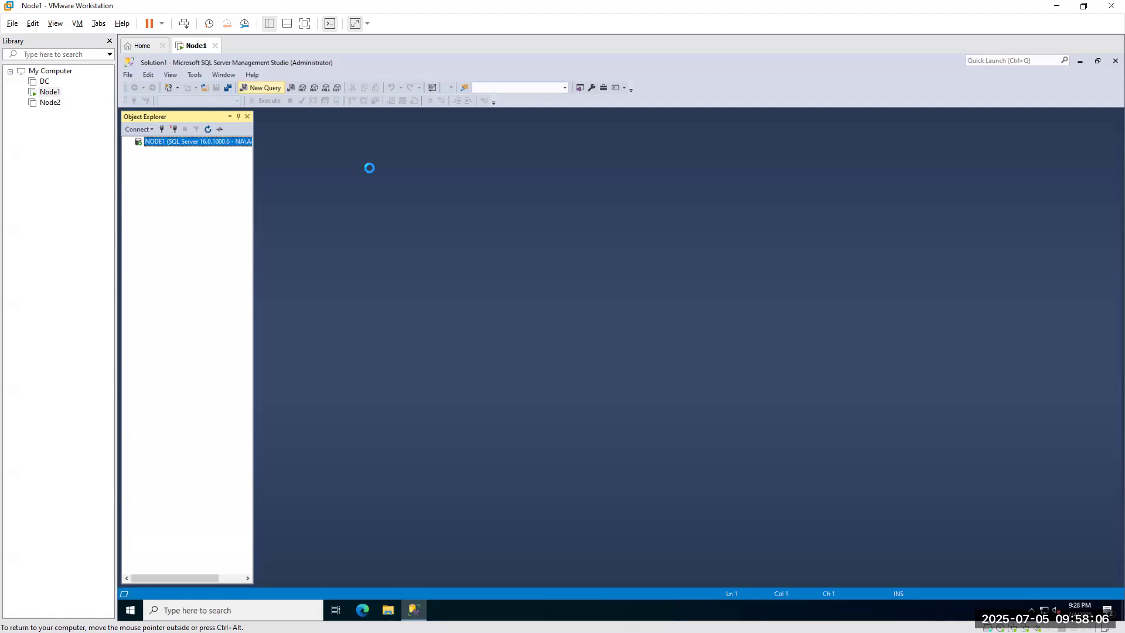
key("ctrl+v")
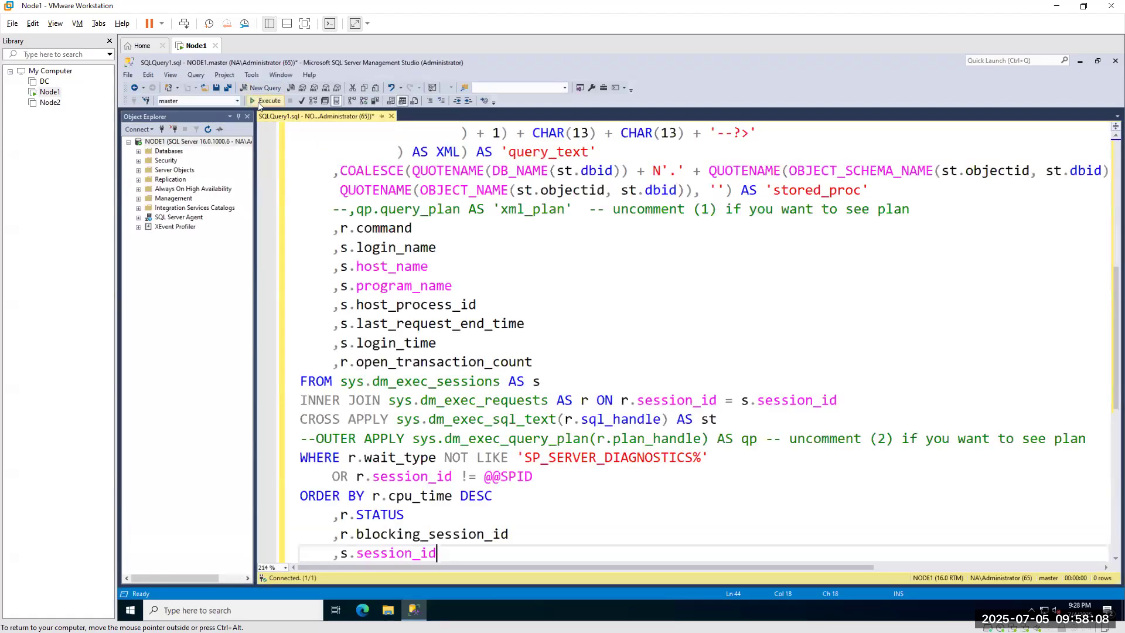
left_click(259, 101)
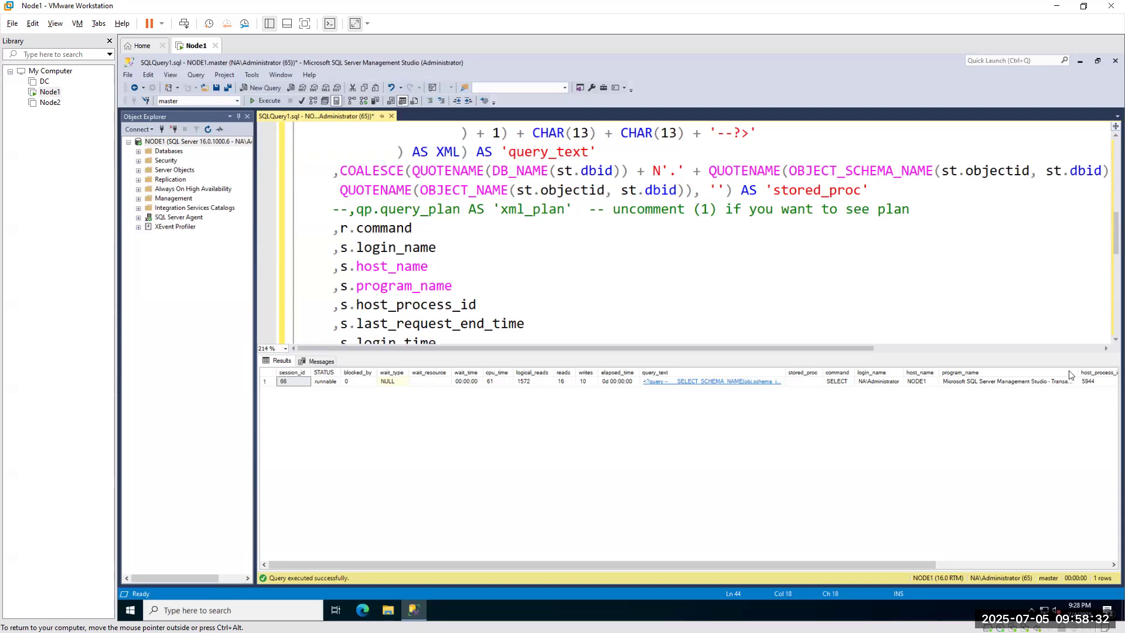
- Expand Management and its SQL Server Logs folder under NODE1 in Object Explorer
left_click(139, 198)
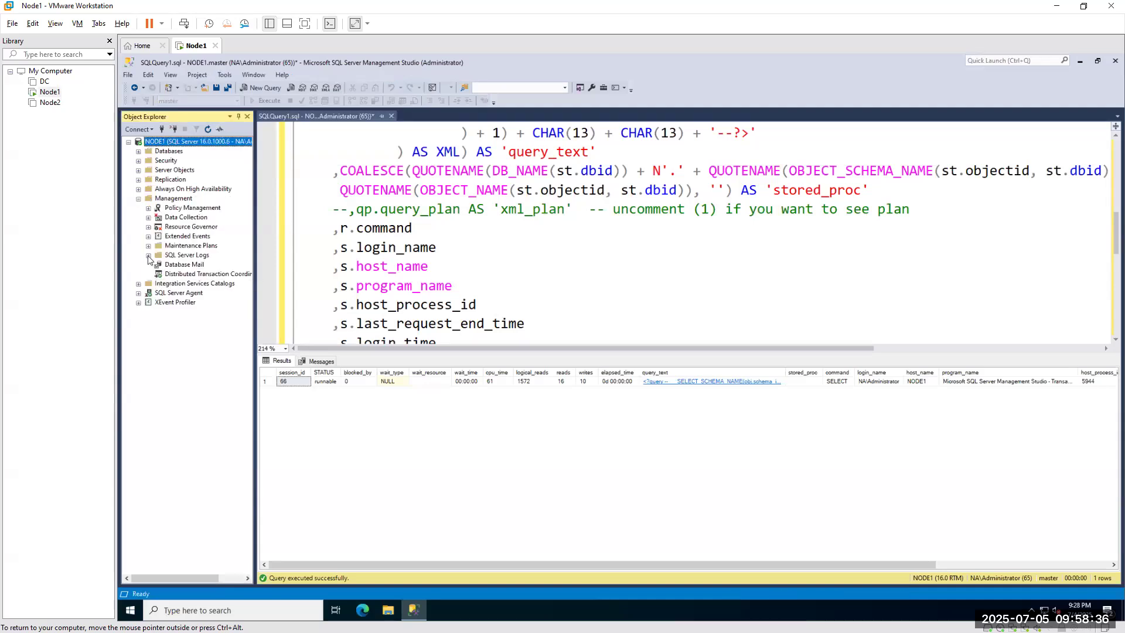
left_click(149, 255)
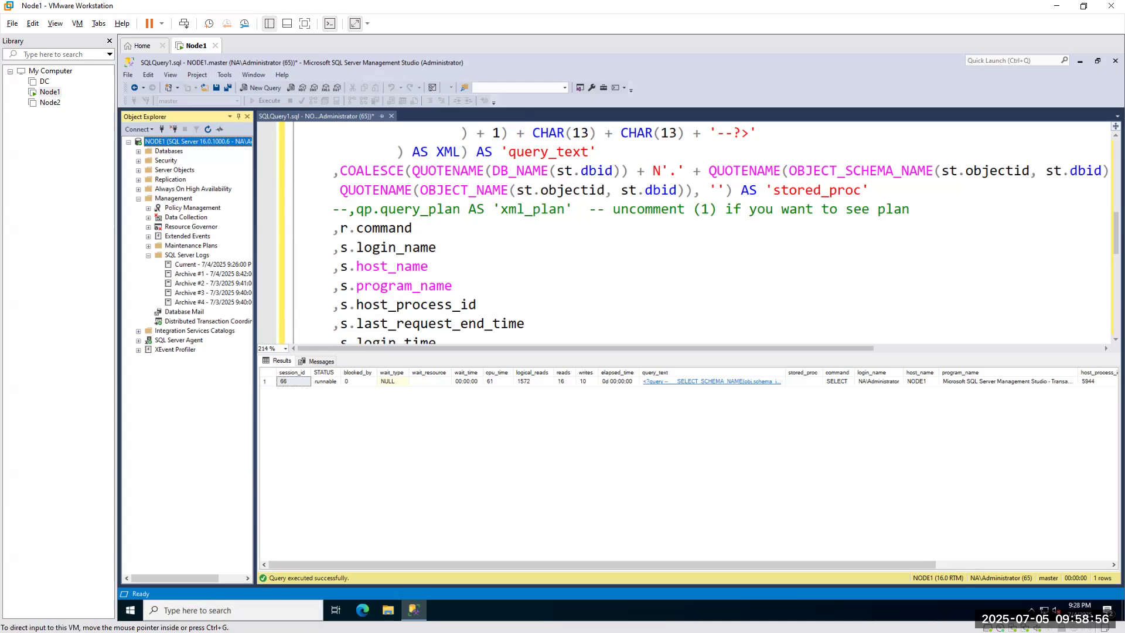
- Switch to Chrome and search Google in a new tab for "github azuresqlchamp"
key("alt+Tab")
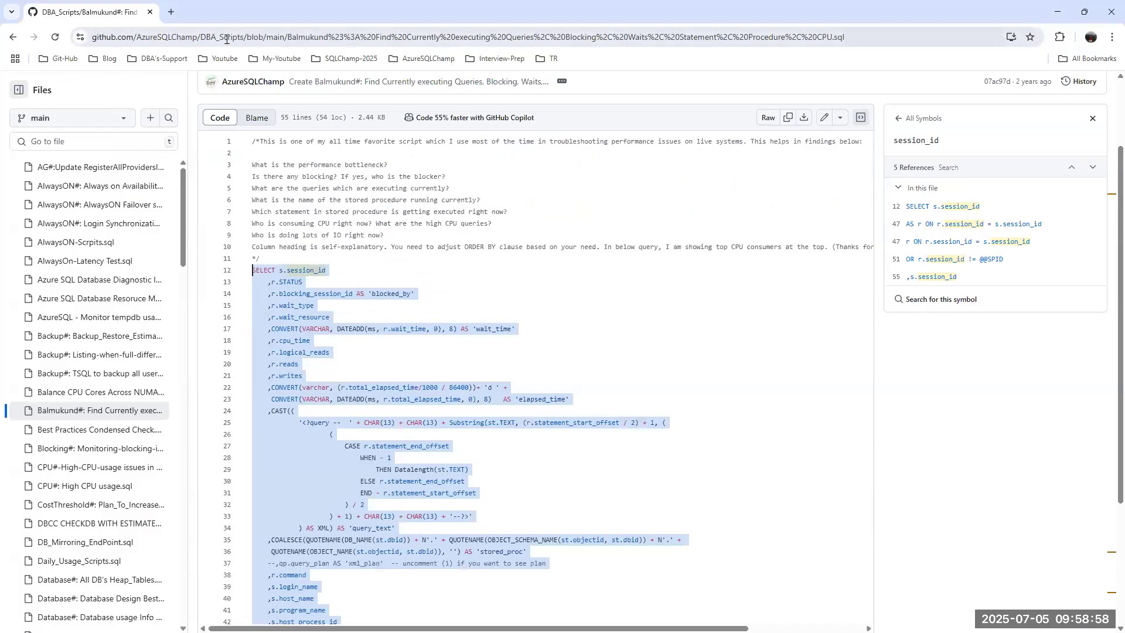
left_click(171, 11)
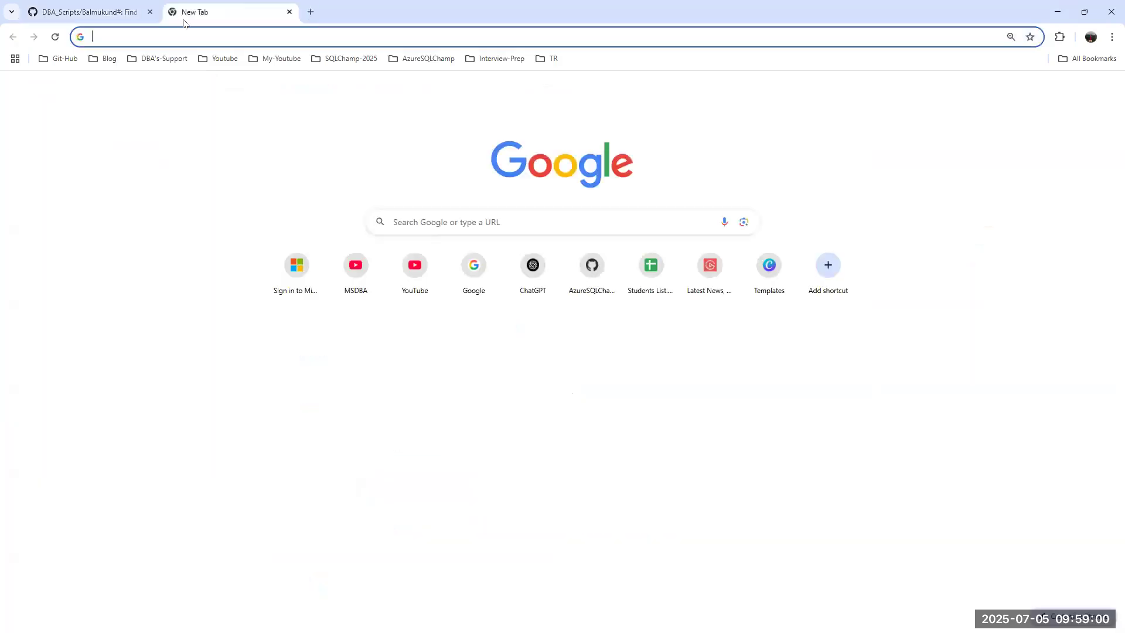
type("google.com")
key("Return")
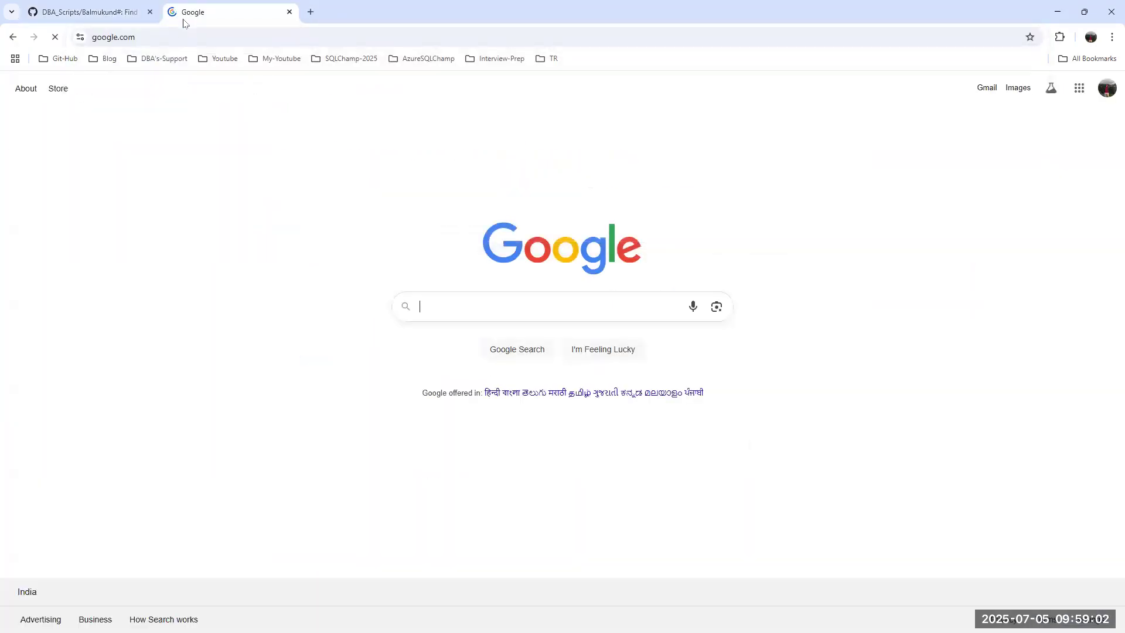
type("github")
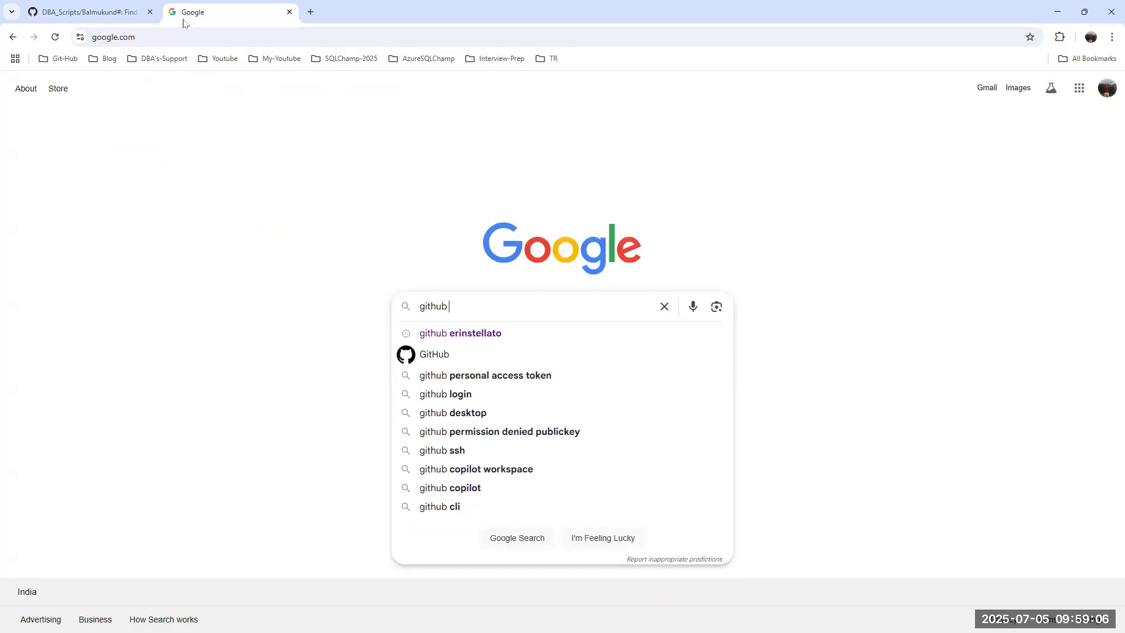
type(" azuresqlch")
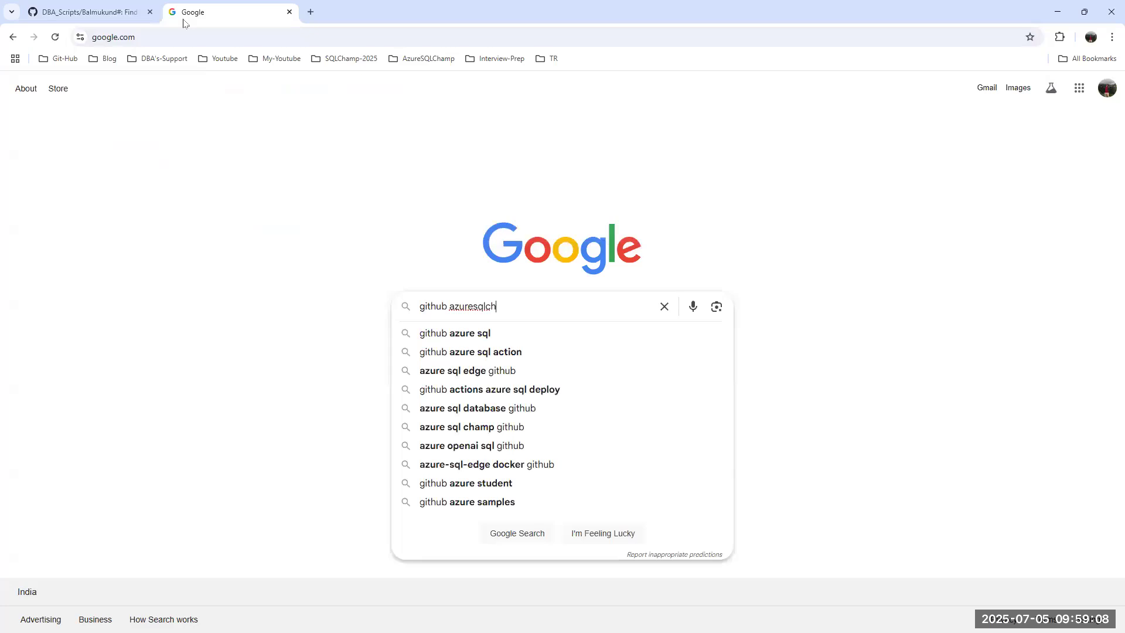
type("amp")
key("Return")
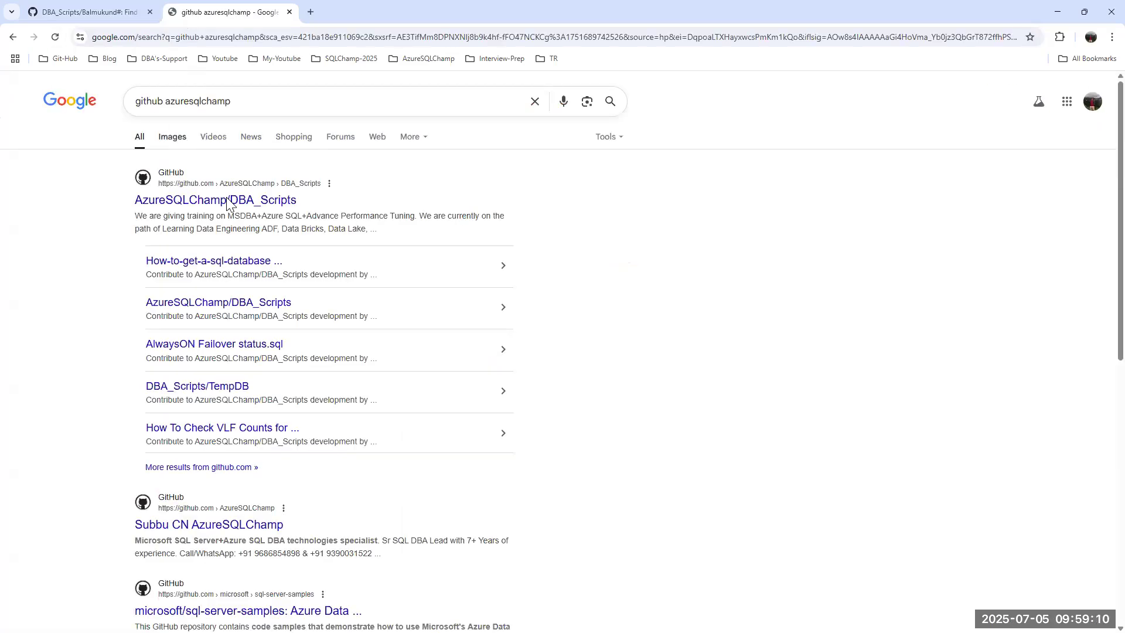
- Open the AzureSQLChamp/DBA_Scripts repository from the search results and look through its list of scripts
left_click(223, 199)
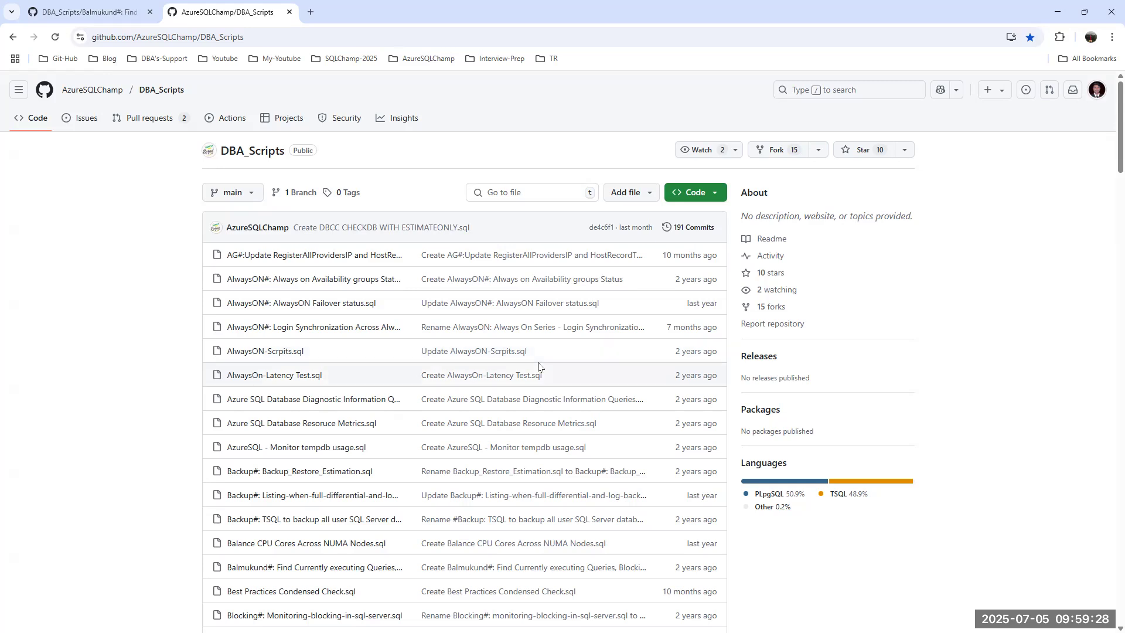
scroll(539, 366, "down", 10)
scroll(539, 367, "down", 1)
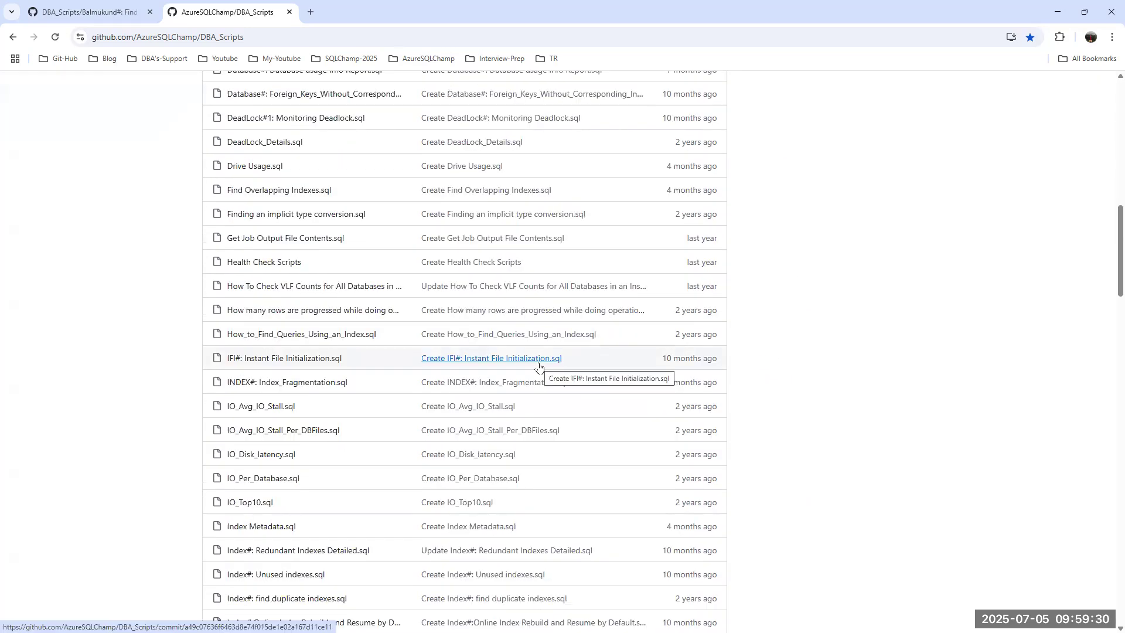